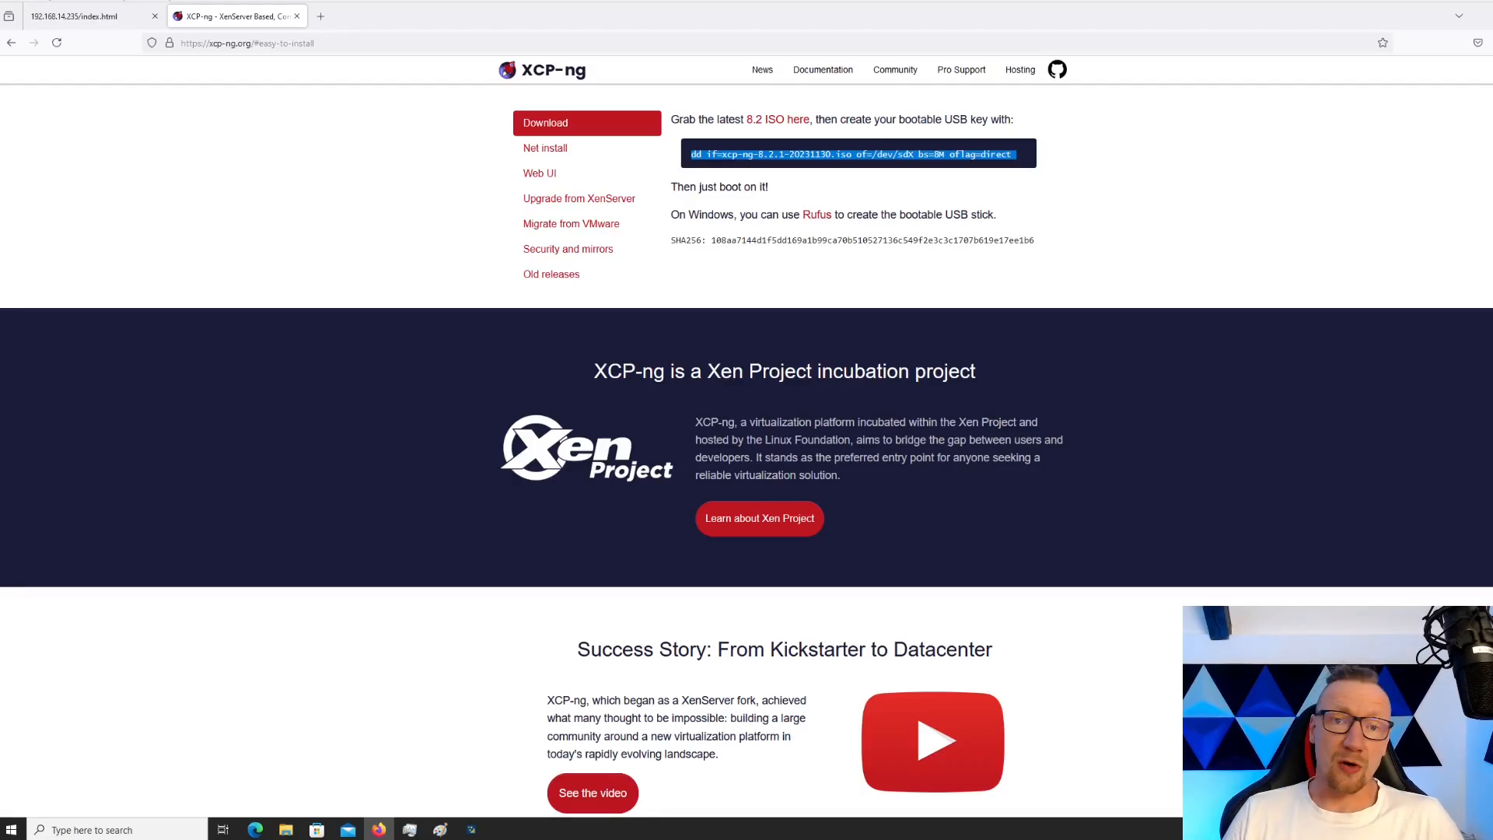
Boot the server from the USB:TOSHIBA stick into the XCP-ng installer and move the console aside
{"action": "left_click", "coordinate": [472, 830]}
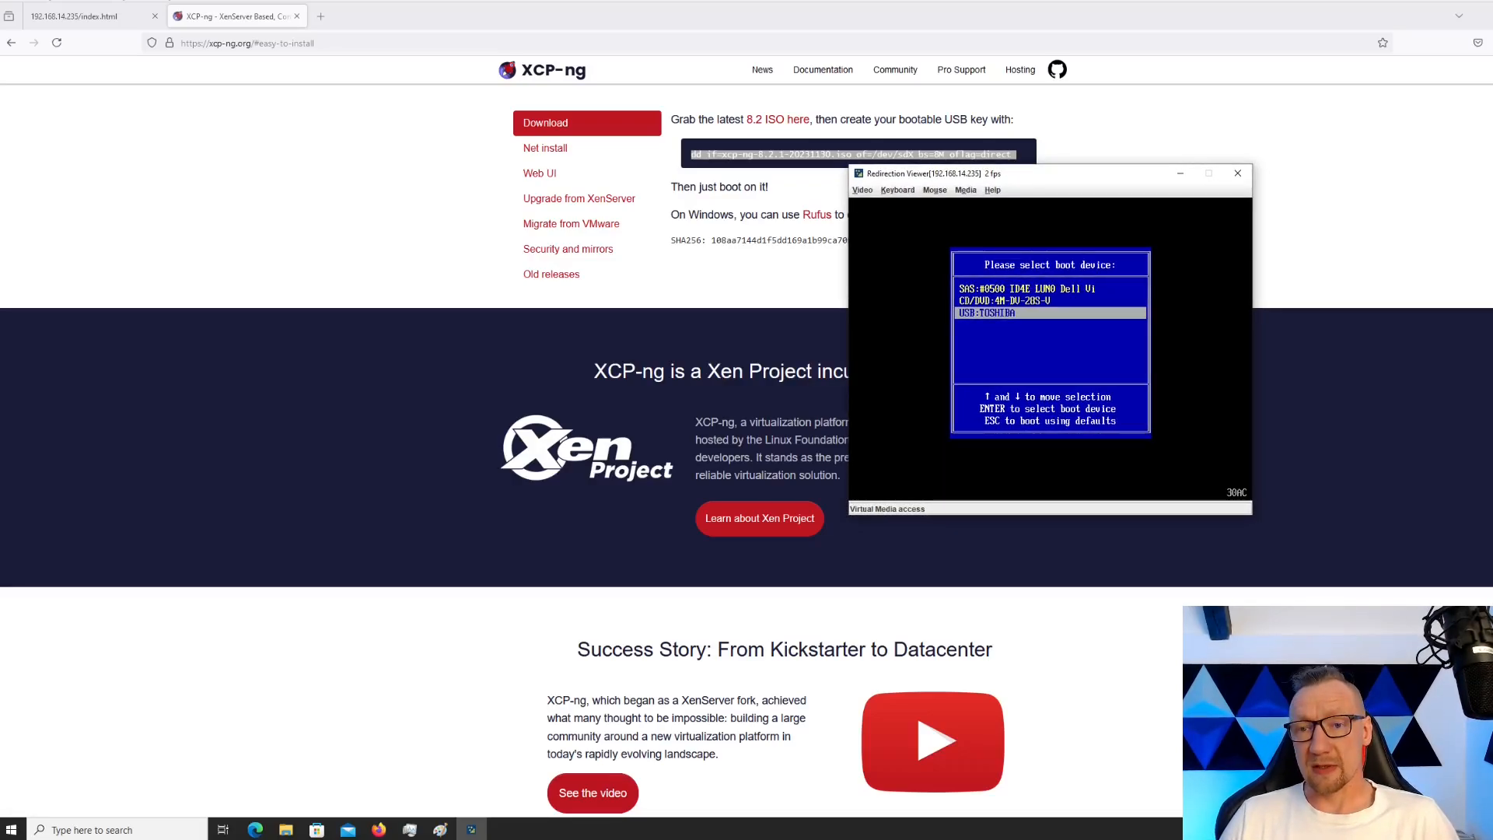
{"action": "key", "text": "Return"}
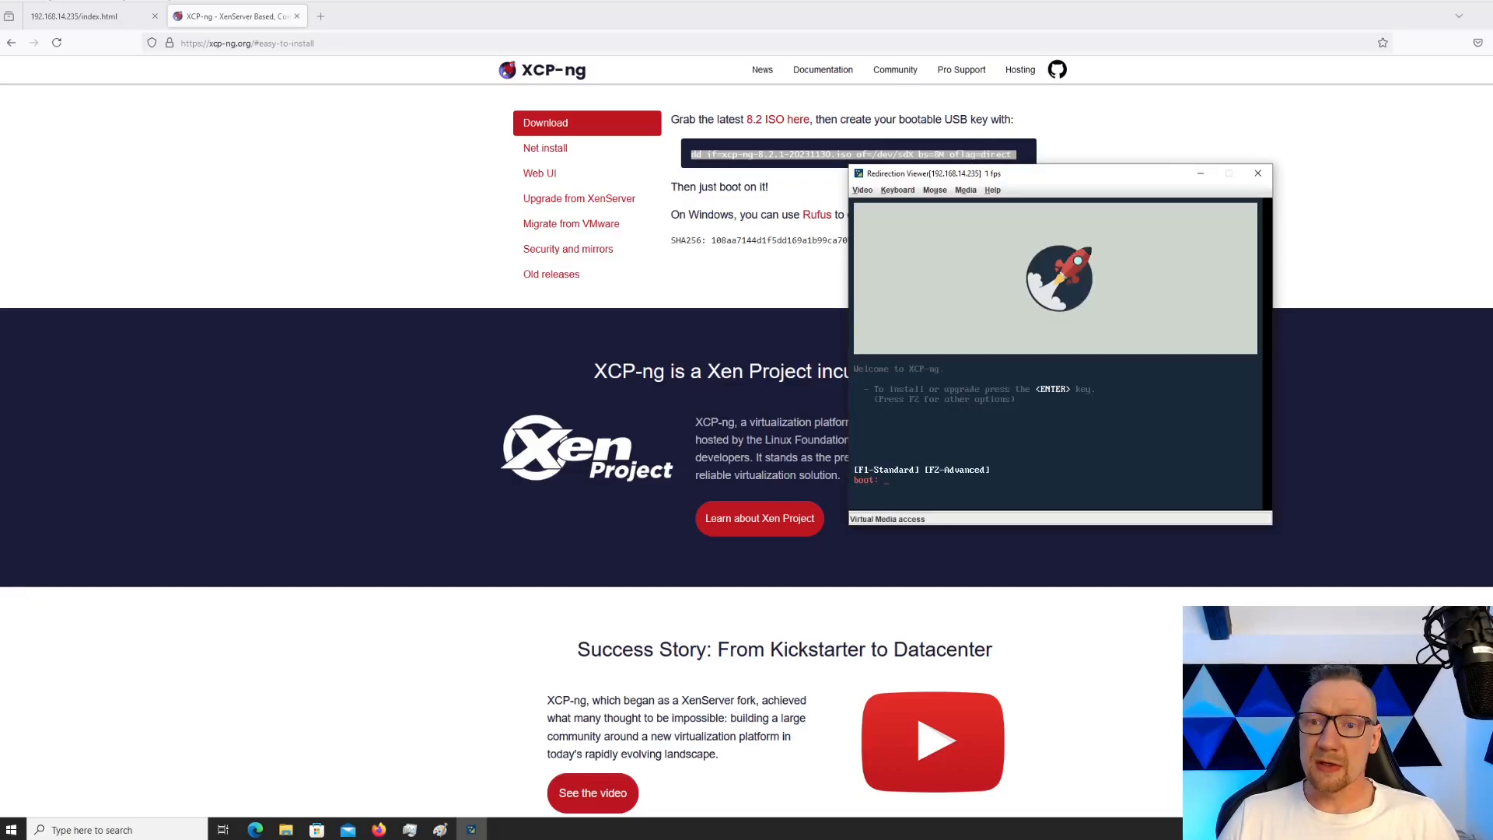
{"action": "key", "text": "Return"}
{"action": "left_click_drag", "start_coordinate": [1086, 175], "coordinate": [1029, 142]}
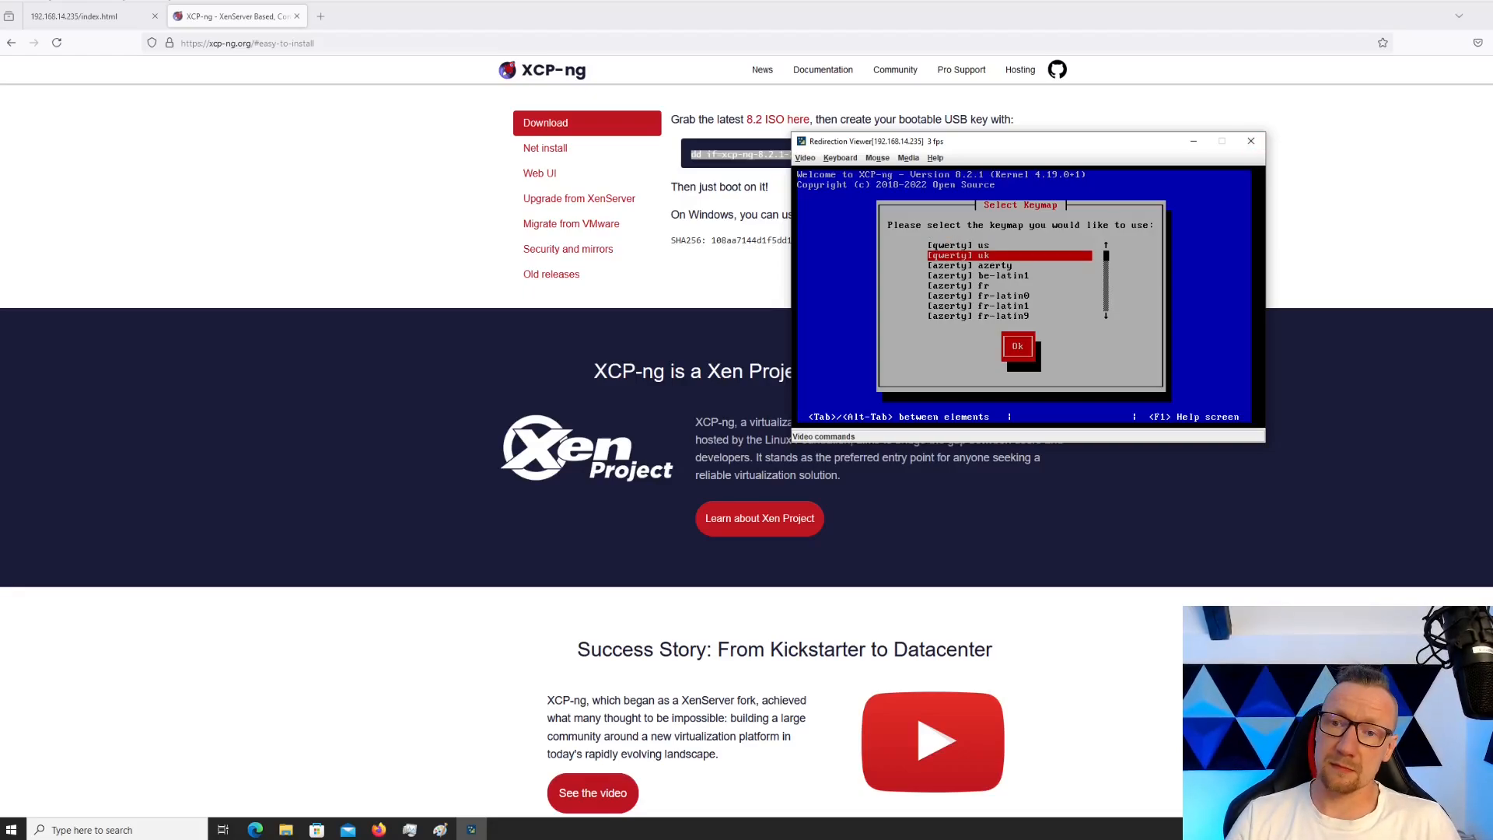
Choose the [qwerty] uk keymap, pass the Welcome screen and accept the EULA
{"action": "key", "text": "Return"}
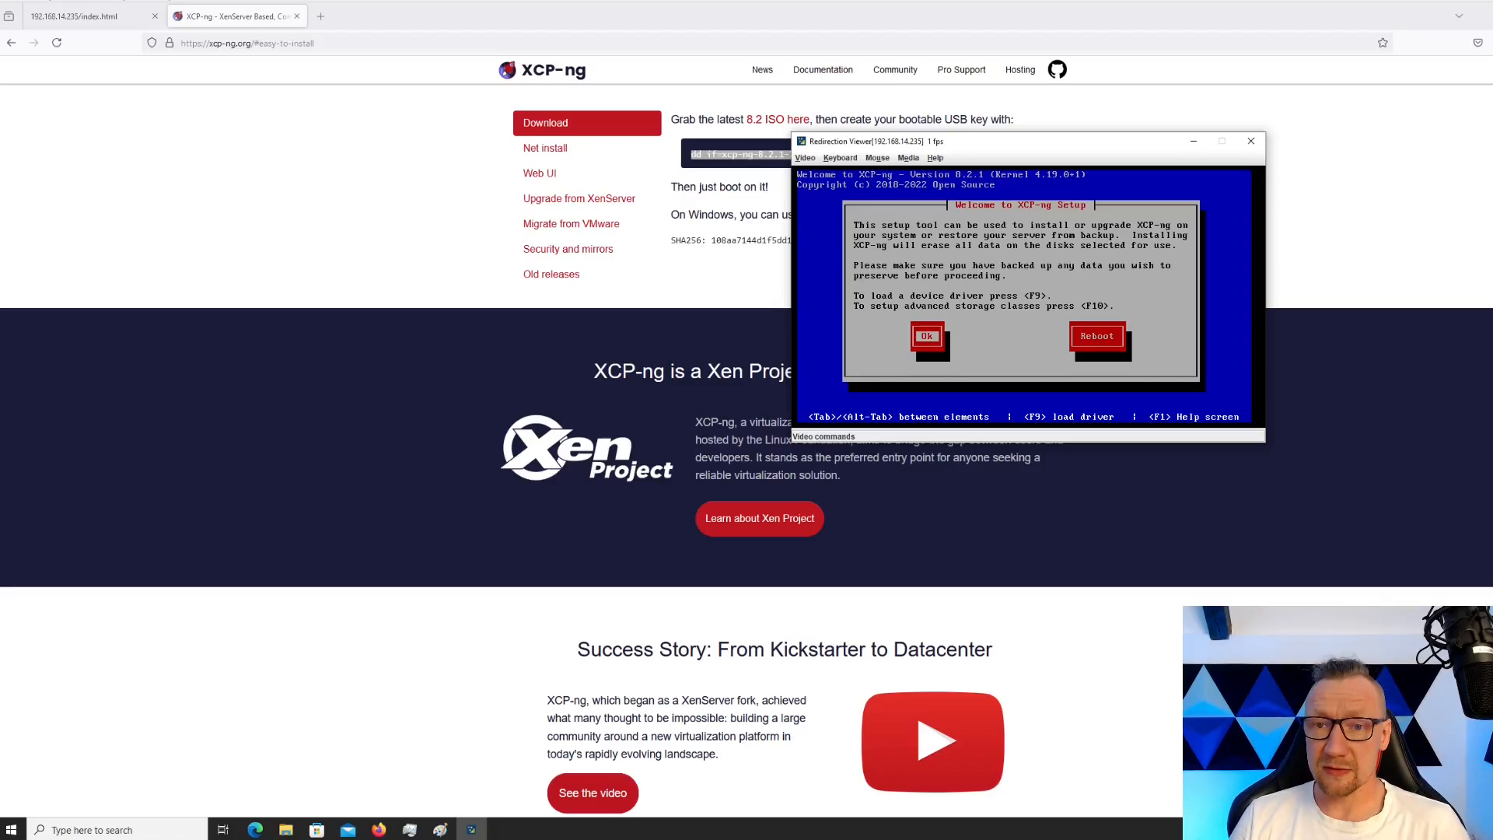
{"action": "key", "text": "Return"}
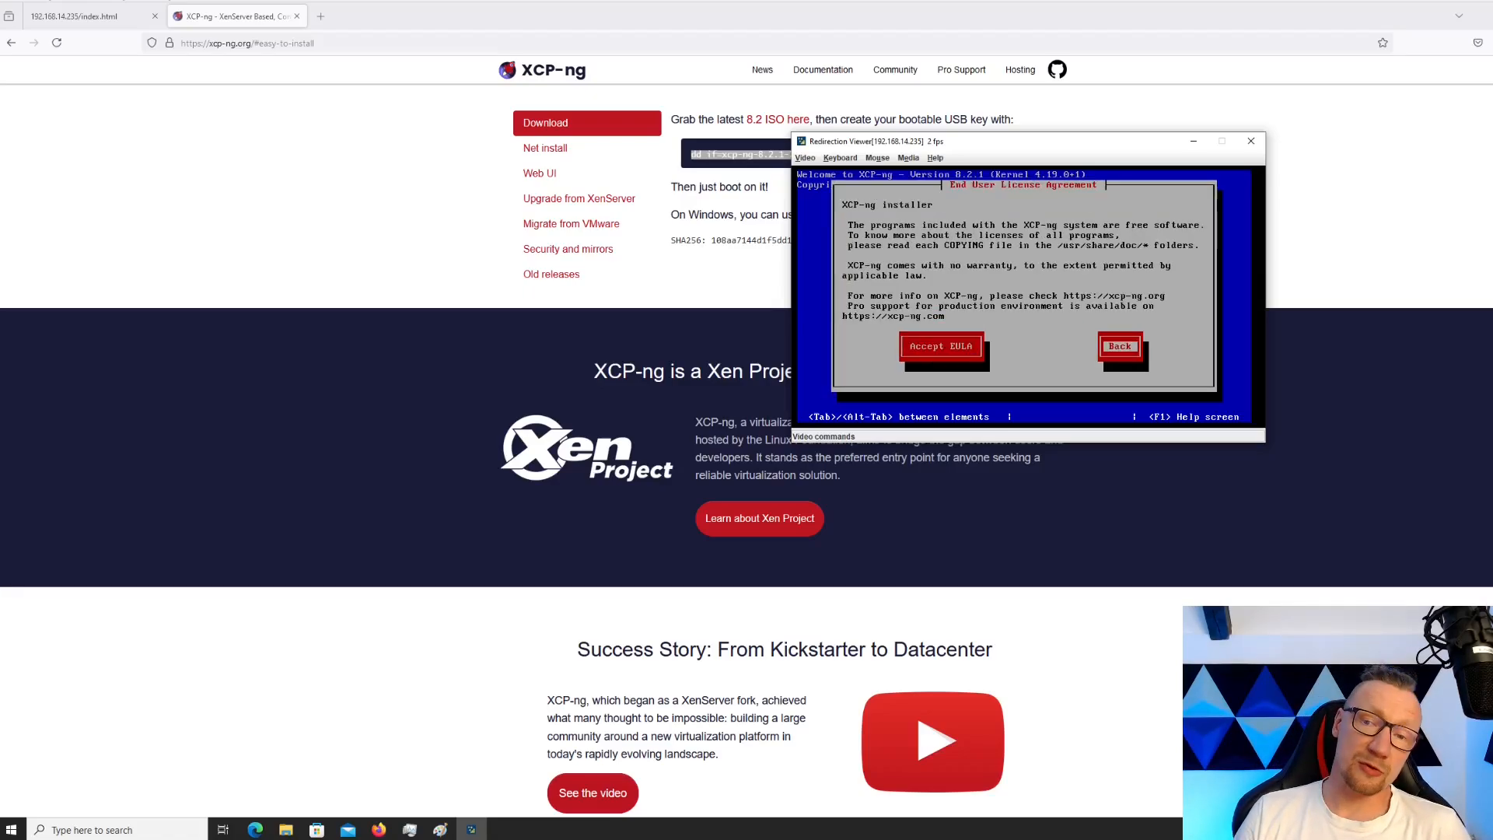
{"action": "key", "text": "Tab"}
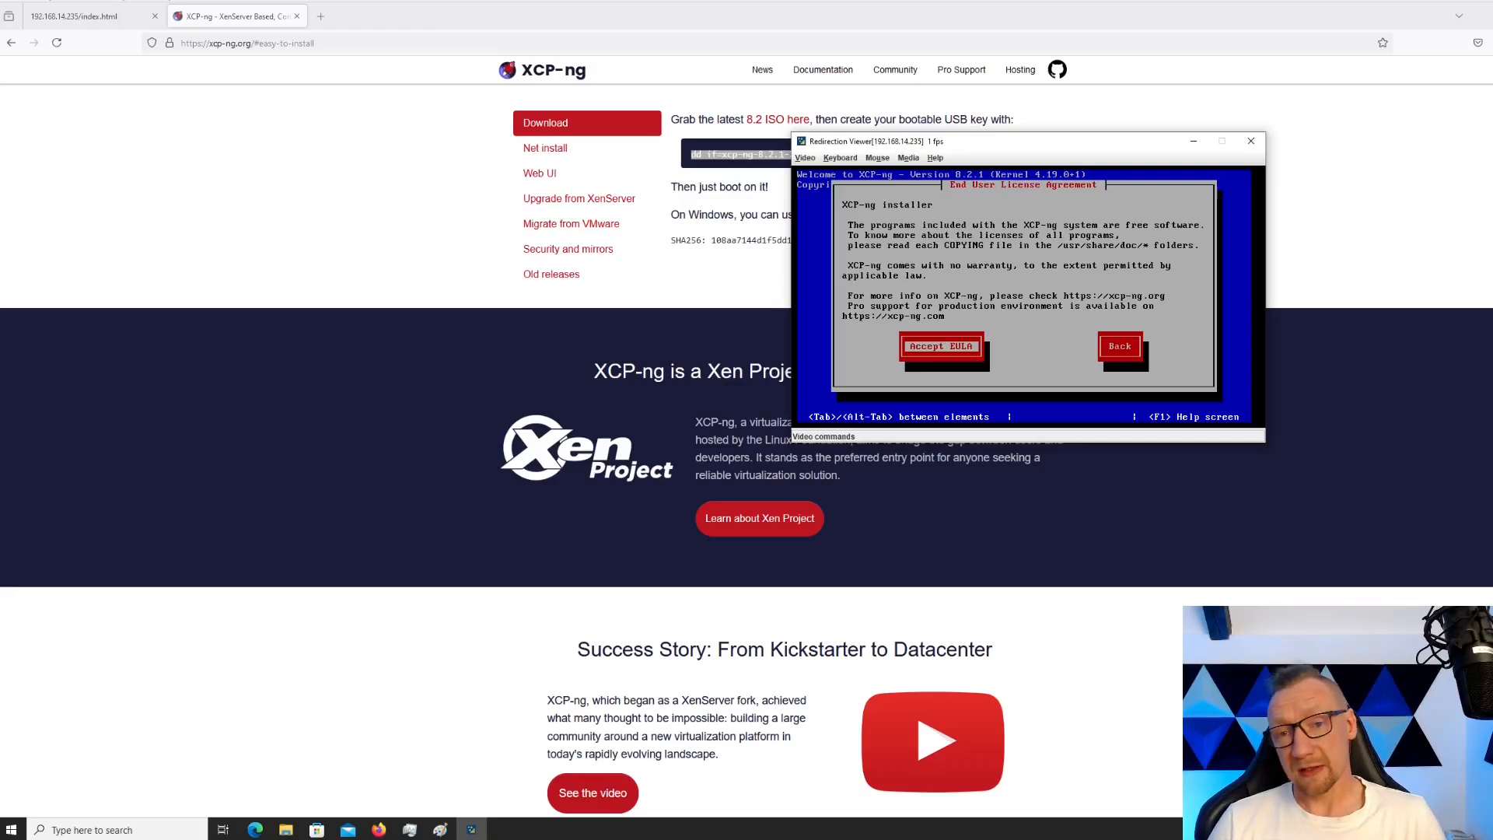
{"action": "key", "text": "Return"}
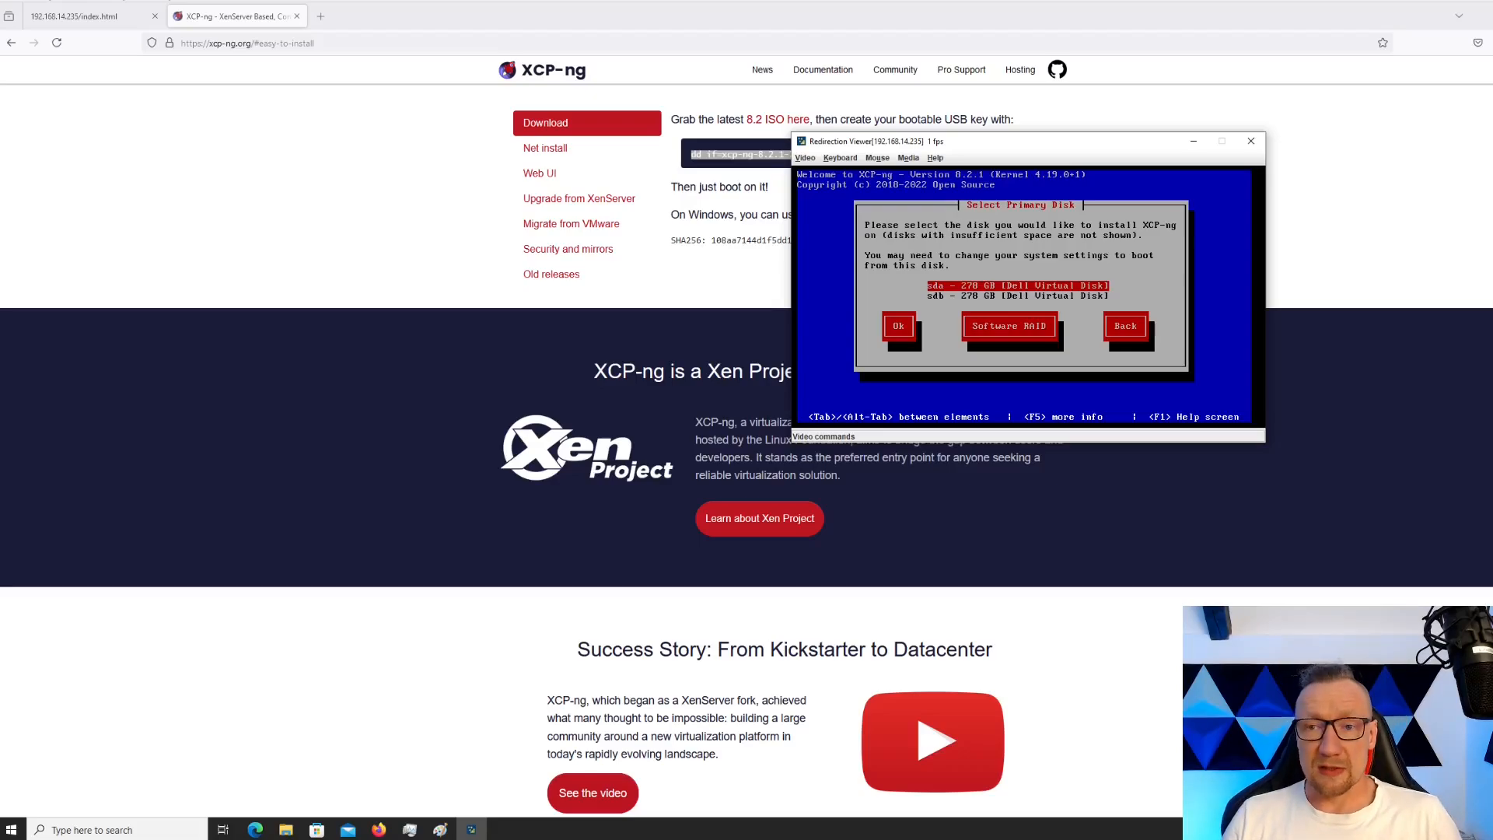
Go to Software RAID setup and tick sda and sdb, leaving the sdc USB stick unchecked
{"action": "key", "text": "Down"}
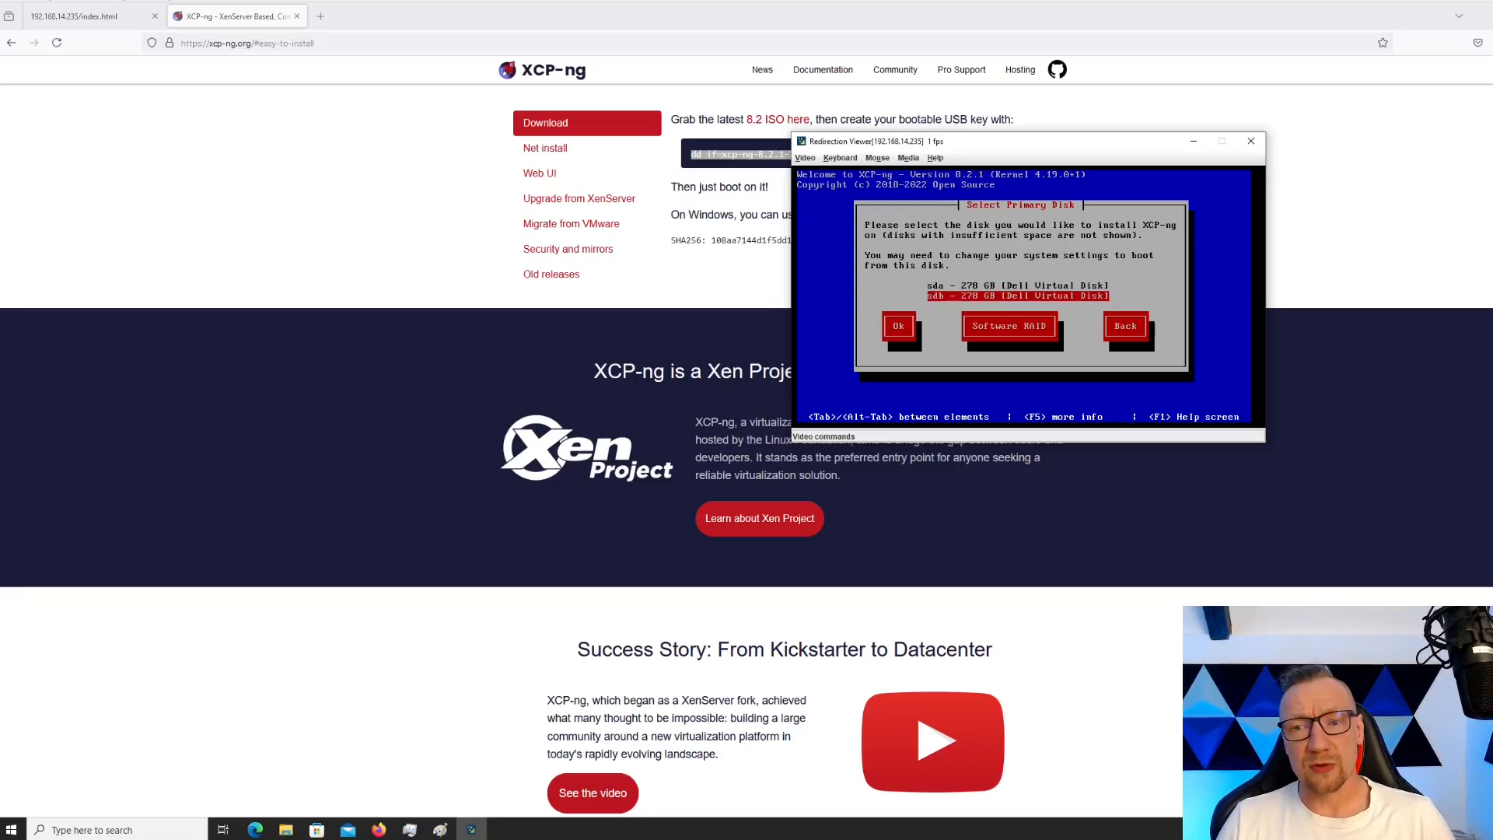
{"action": "key", "text": "Tab"}
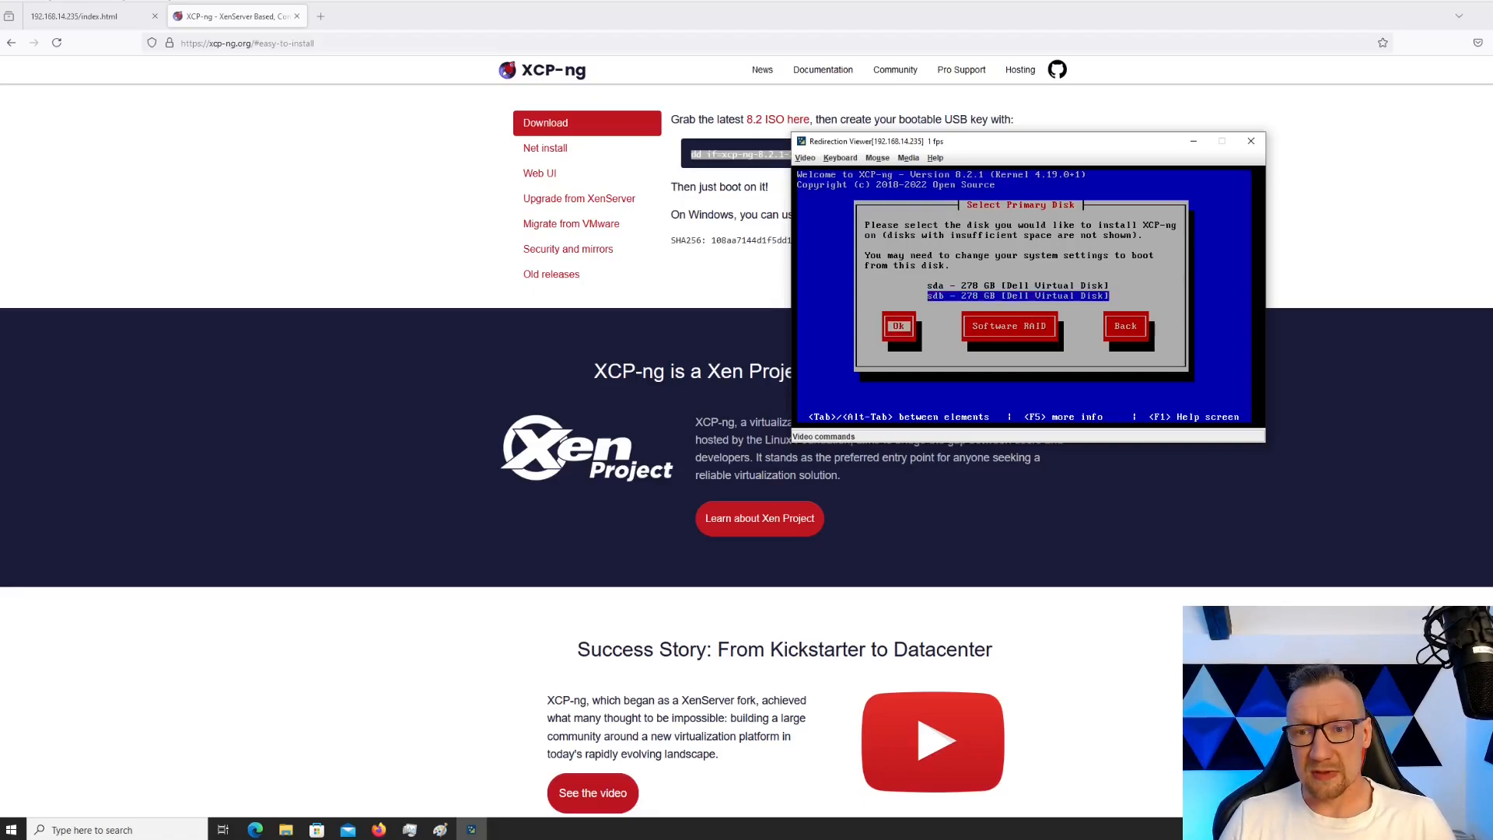
{"action": "key", "text": "Return"}
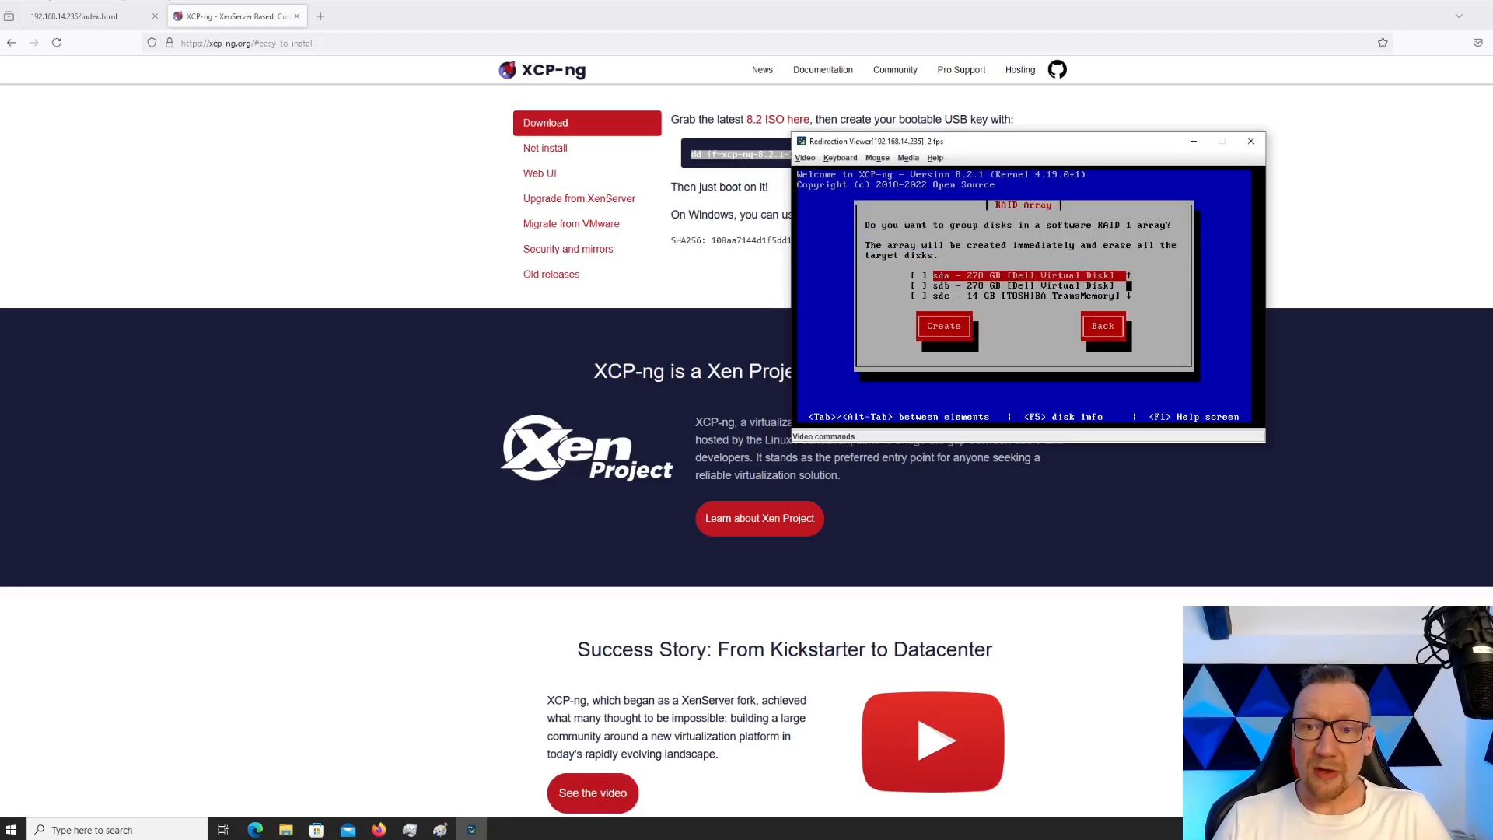
{"action": "key", "text": "space"}
{"action": "key", "text": "Down"}
{"action": "key", "text": "space"}
{"action": "key", "text": "Down"}
{"action": "key", "text": "space"}
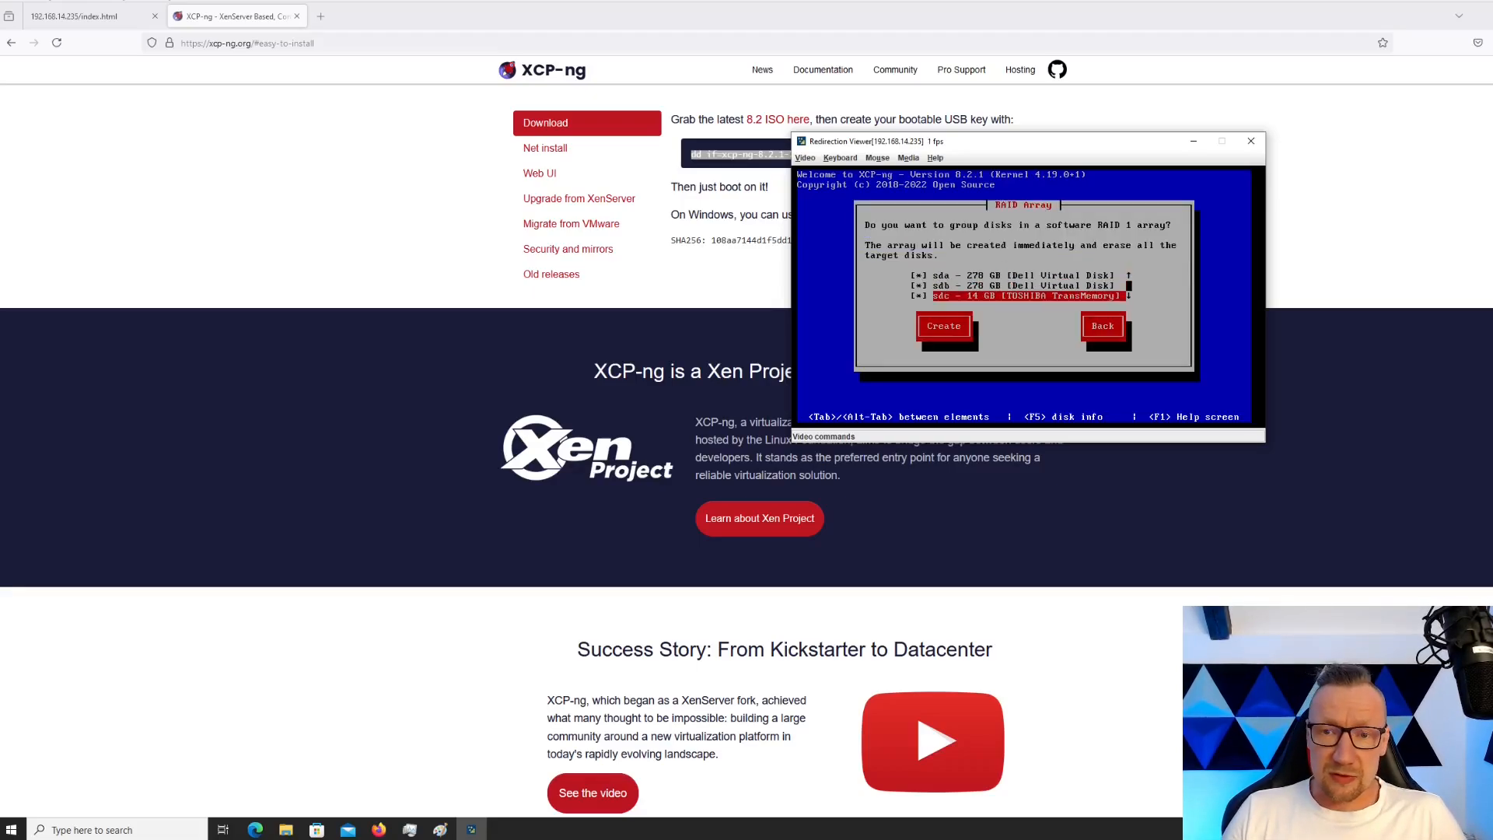
{"action": "key", "text": "space"}
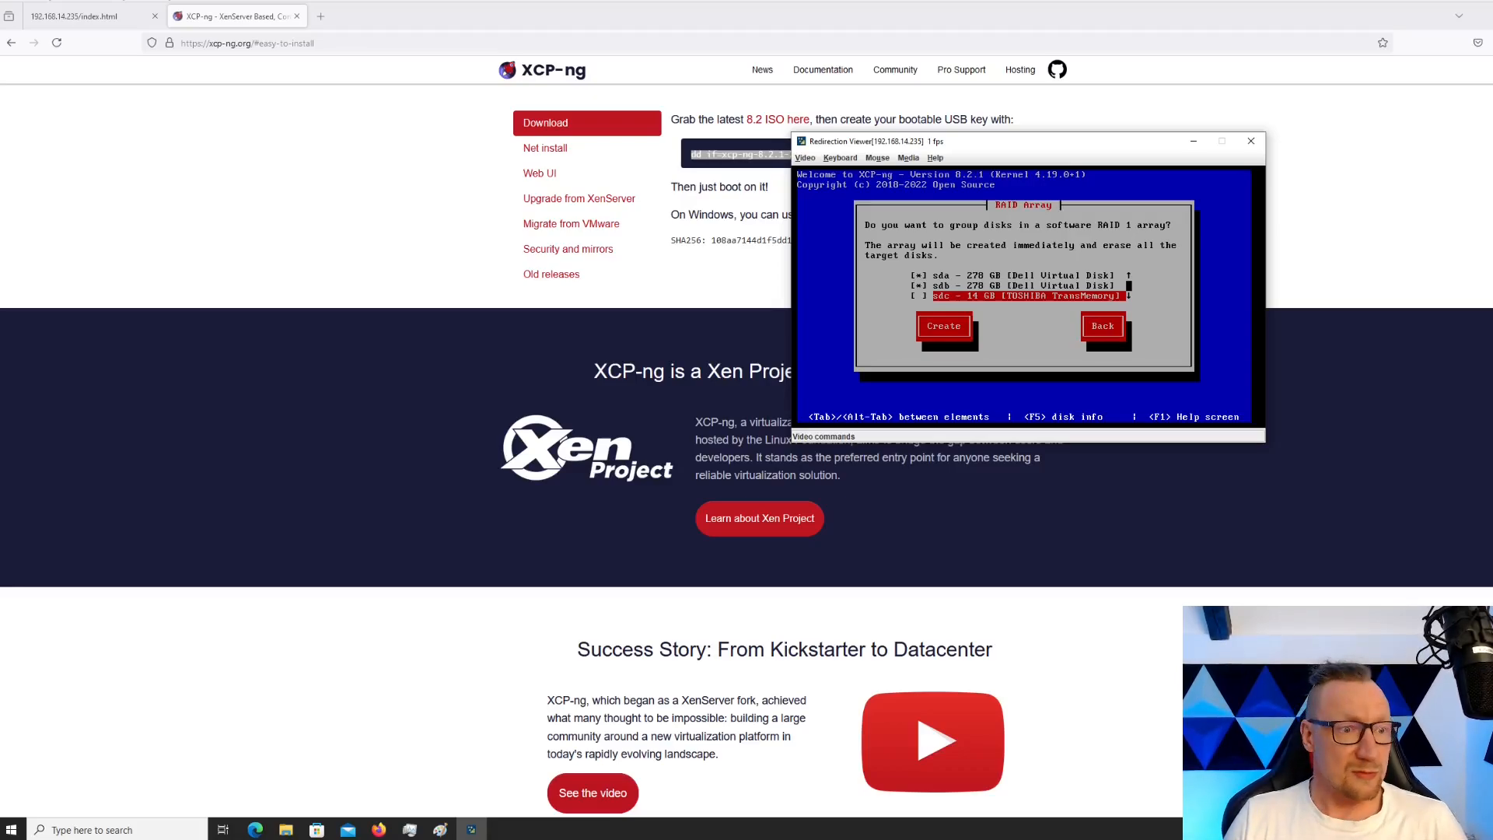
Create the RAID array from sda and sdb and confirm erasing both disks
{"action": "key", "text": "Up"}
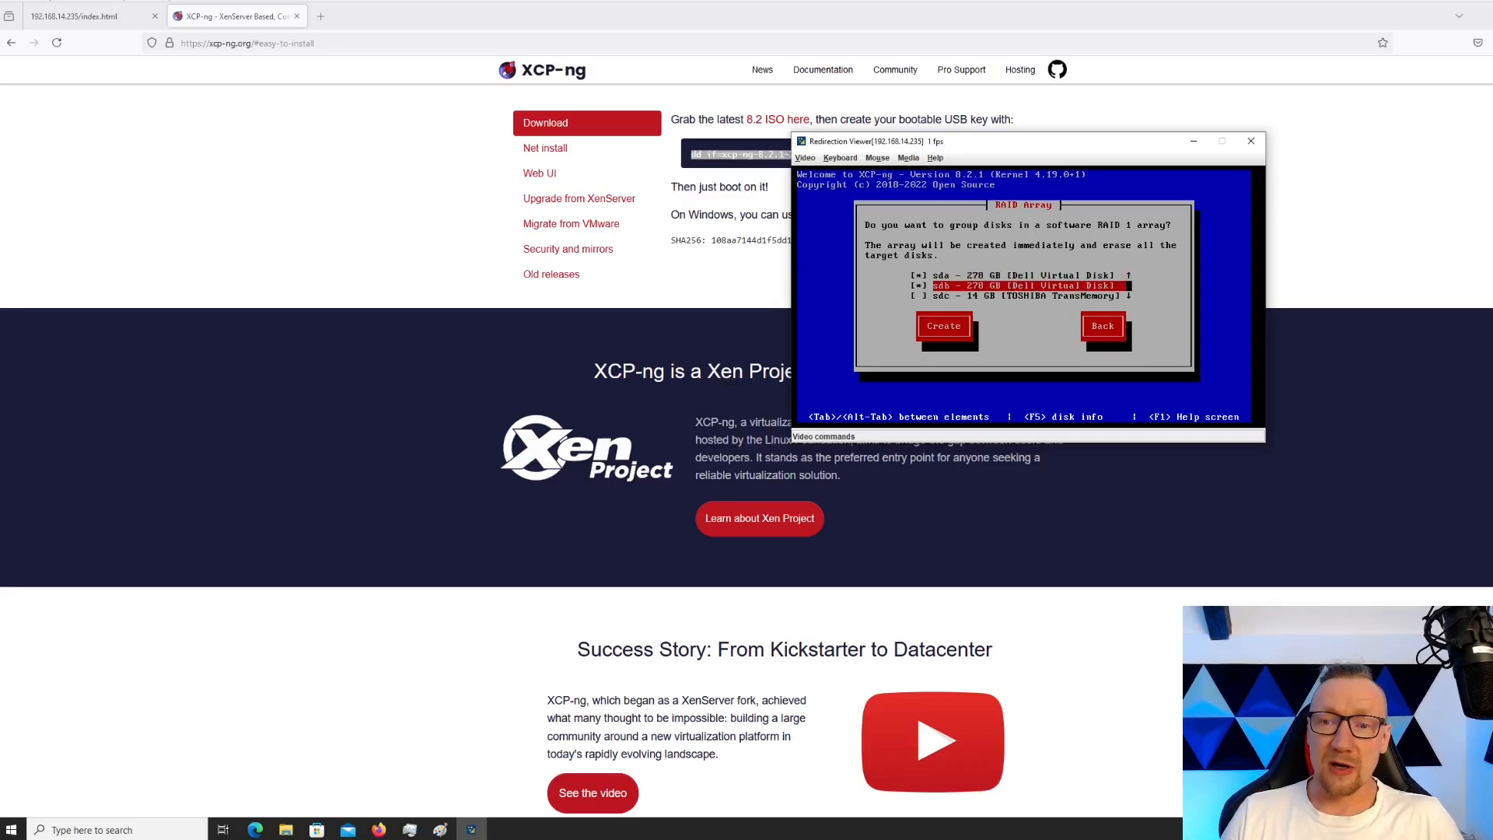
{"action": "key", "text": "Down"}
{"action": "key", "text": "Tab"}
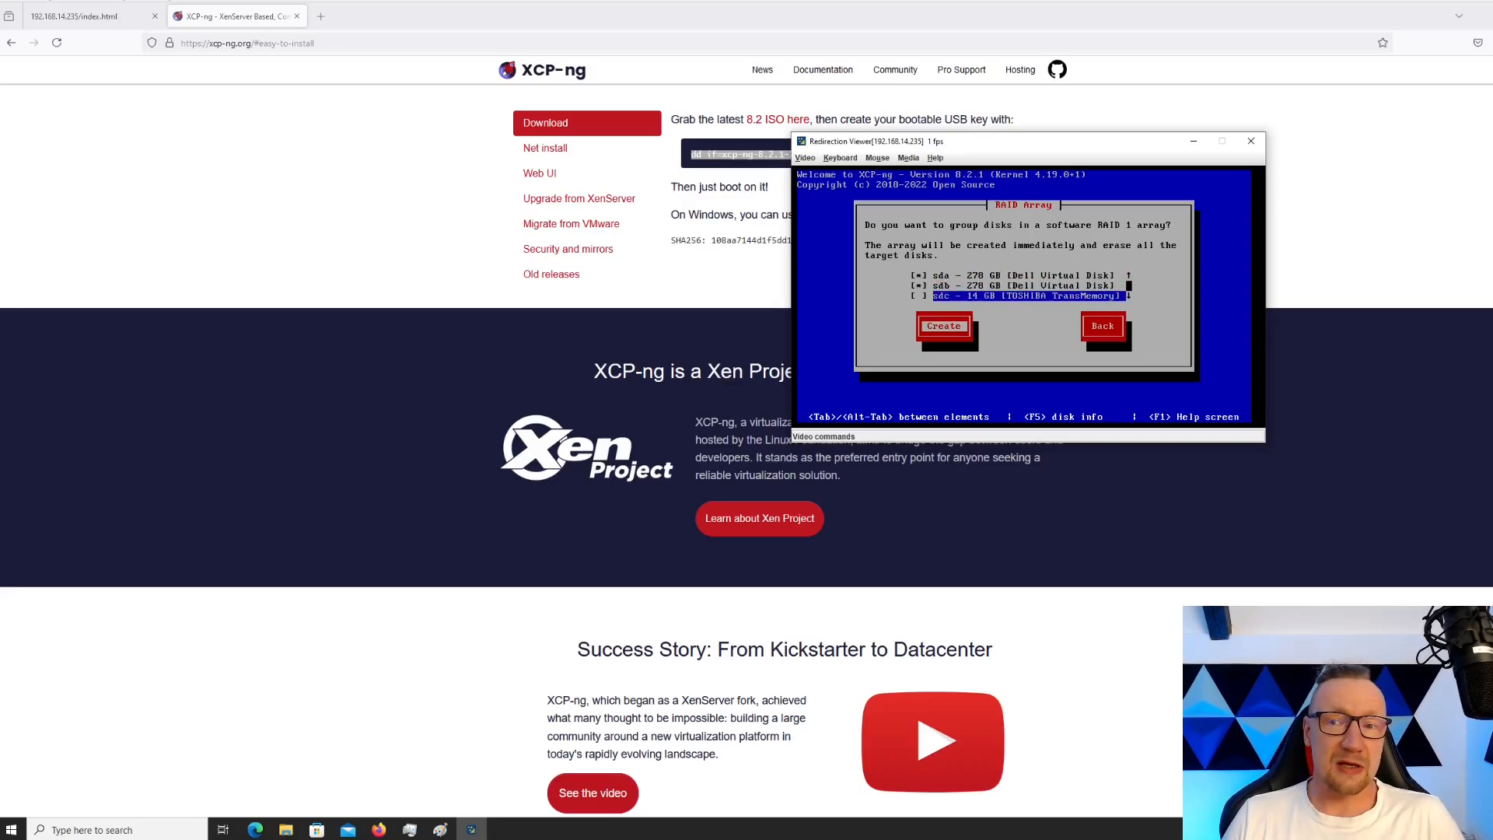
{"action": "key", "text": "Return"}
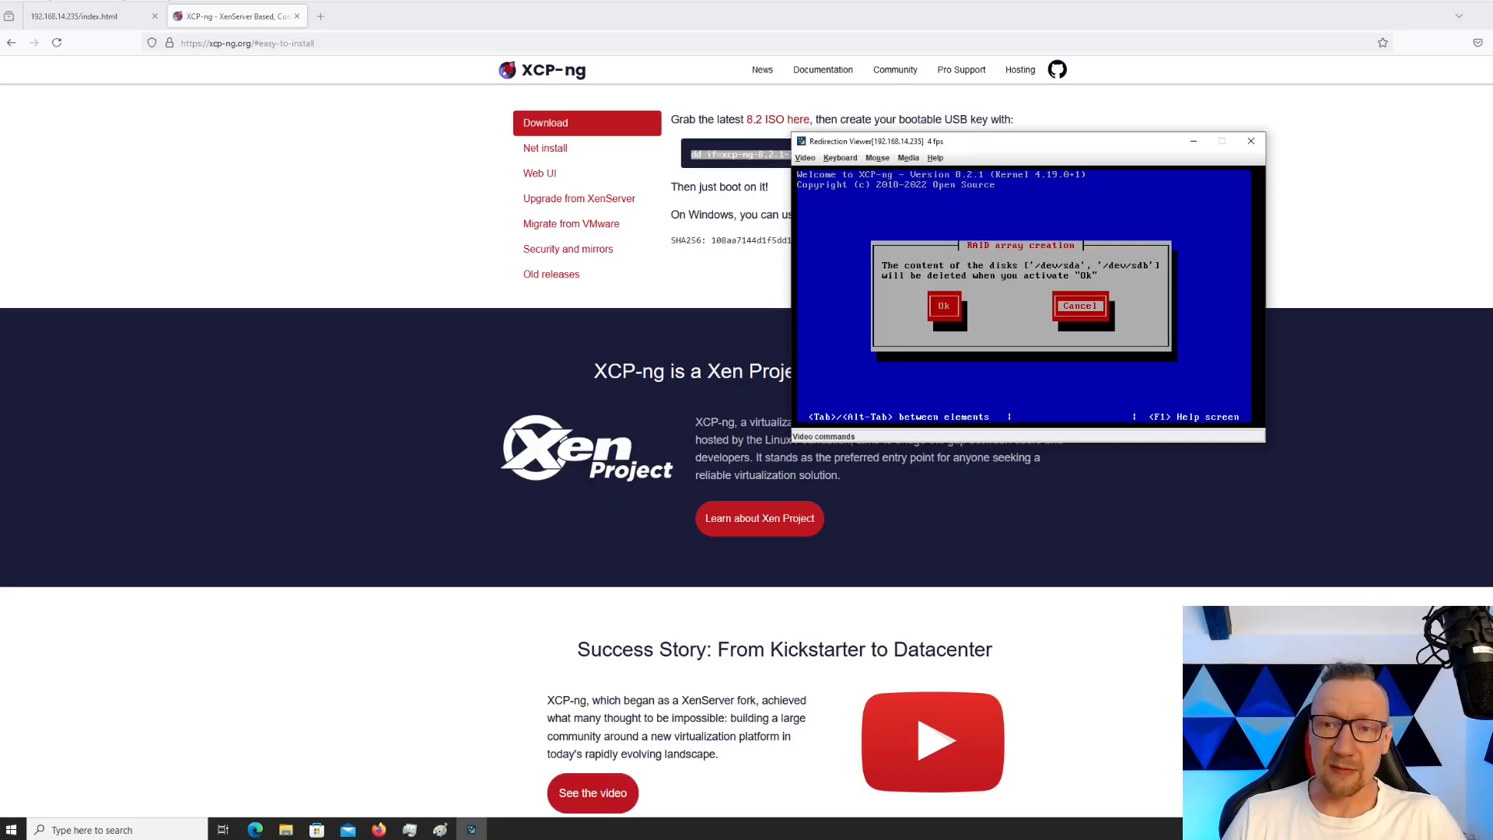
{"action": "key", "text": "Tab"}
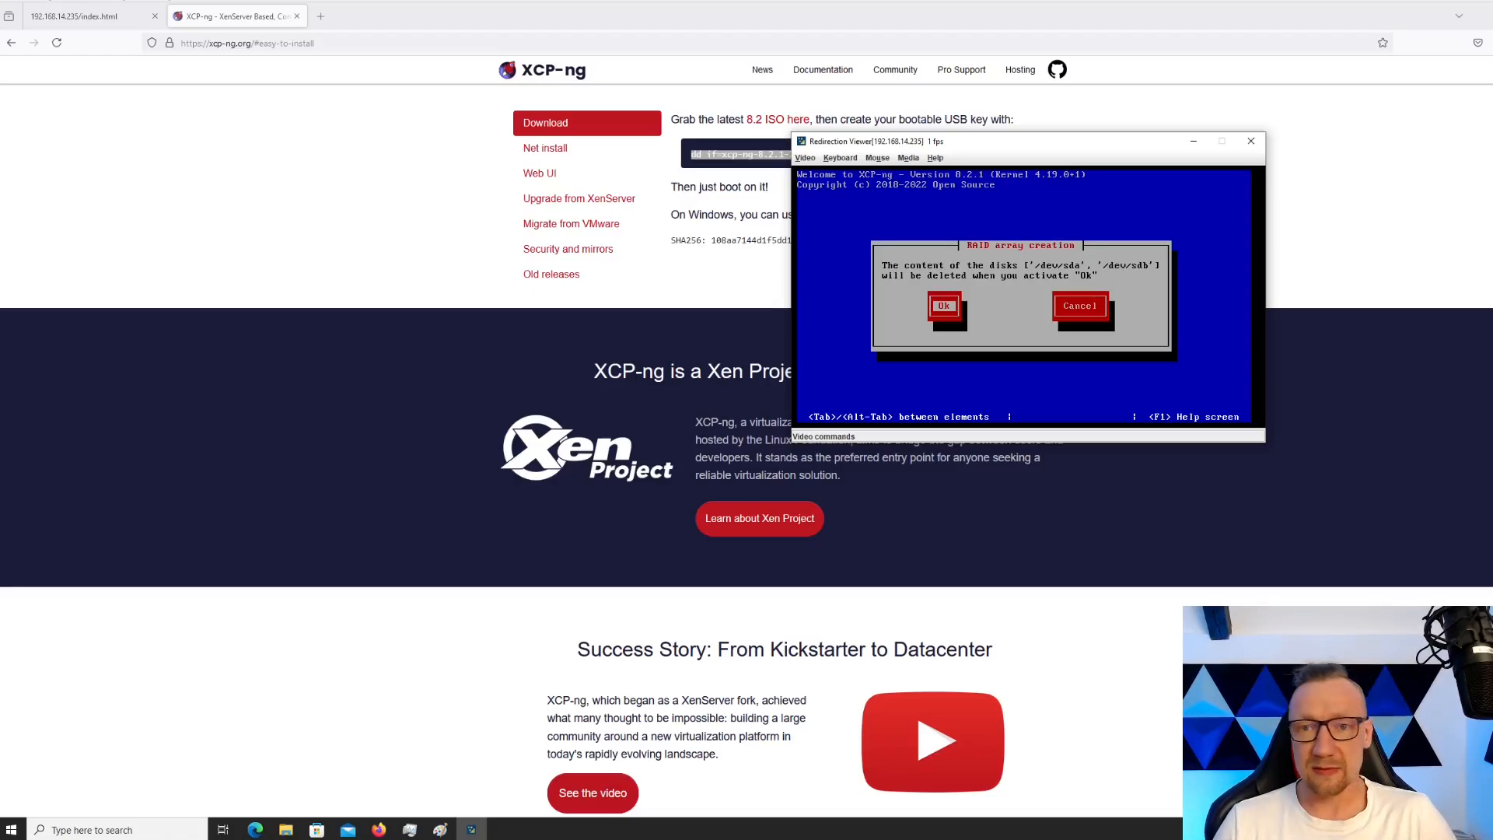
{"action": "key", "text": "Return"}
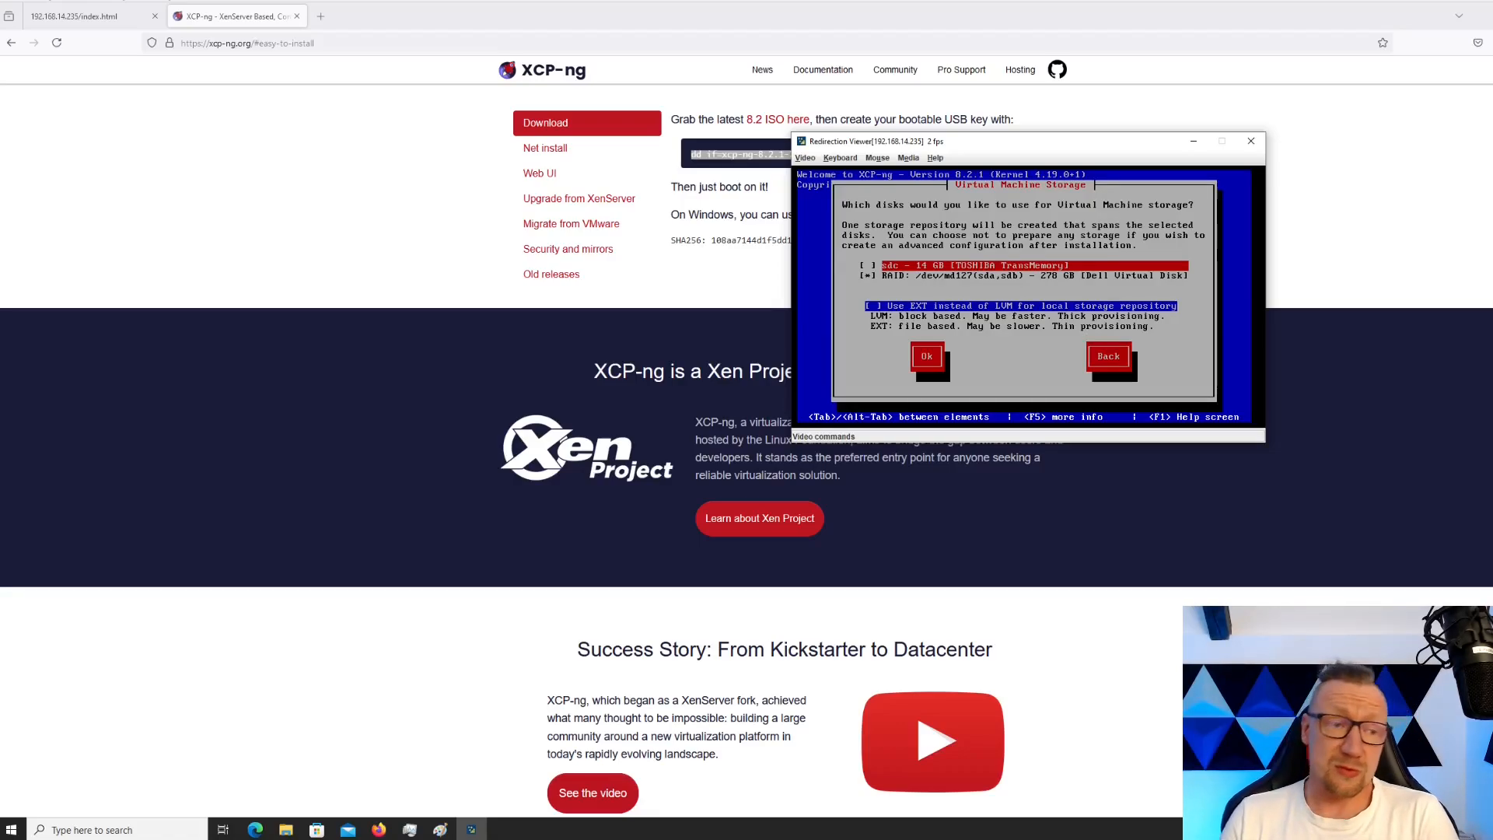
Keep RAID /dev/md127 for VM storage and tick 'Use EXT instead of LVM'
{"action": "key", "text": "Down"}
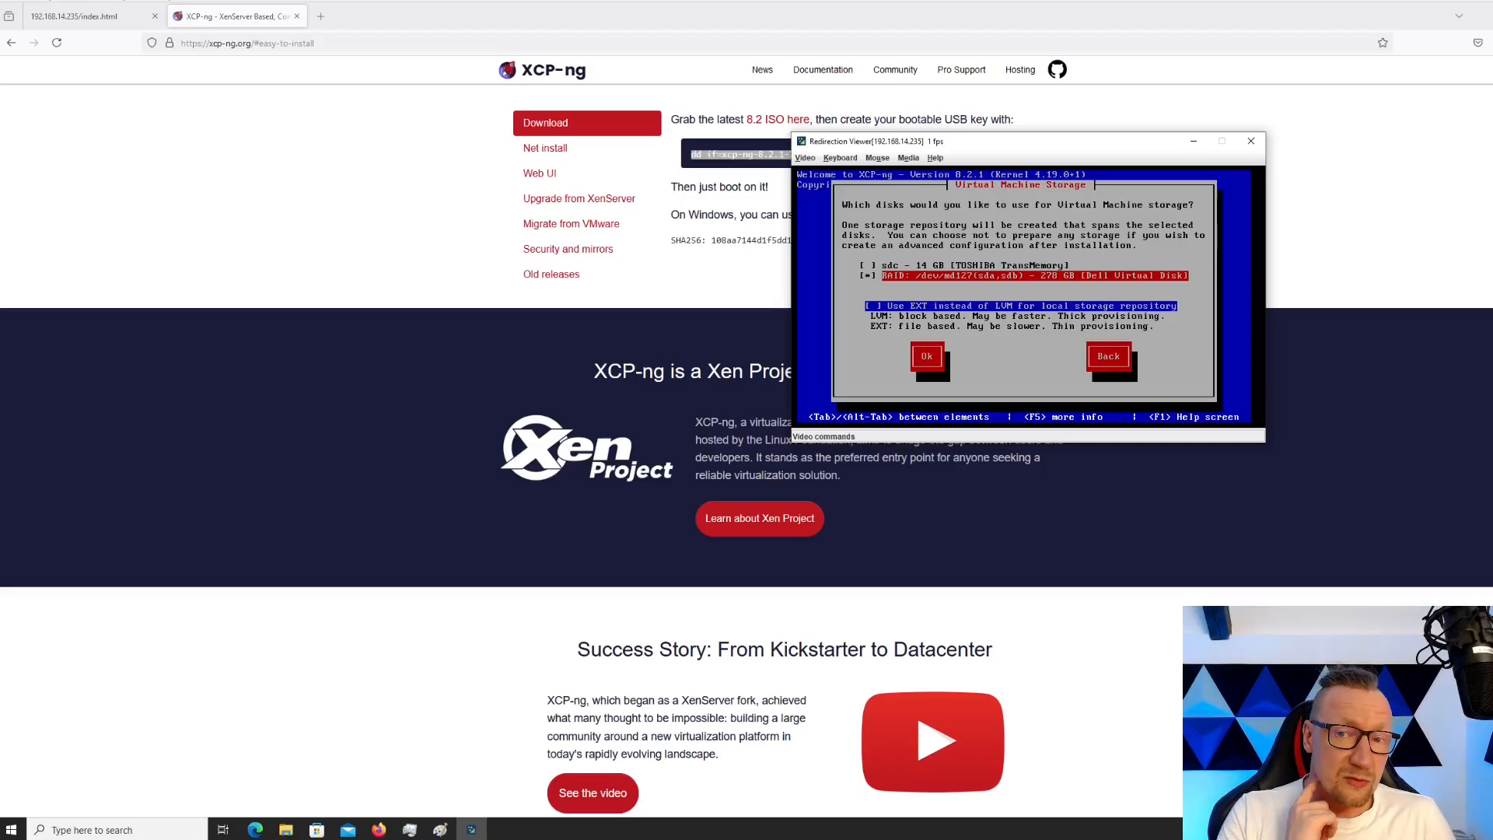
{"action": "key", "text": "Tab"}
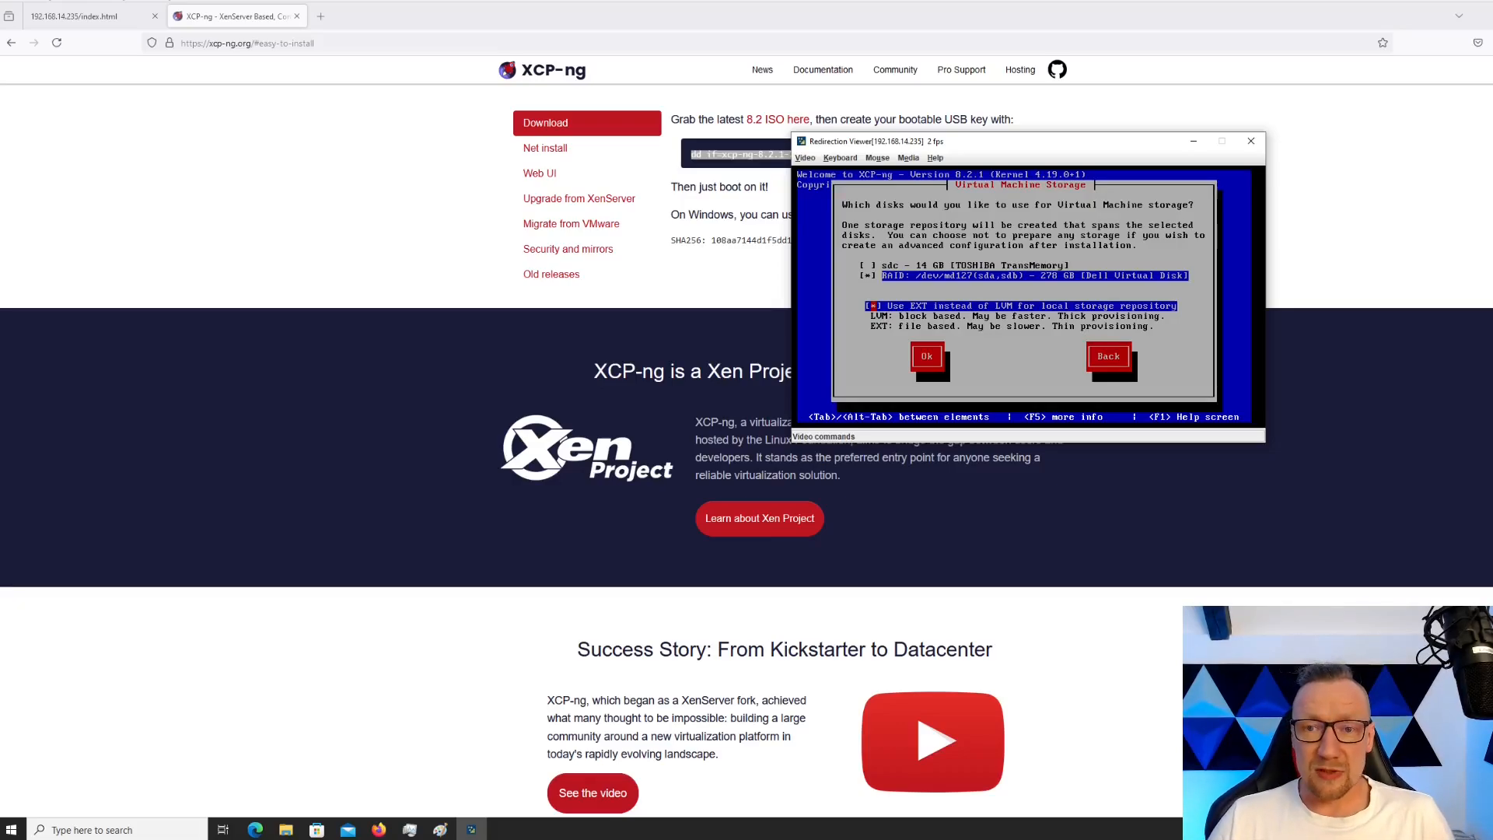
{"action": "key", "text": "Tab"}
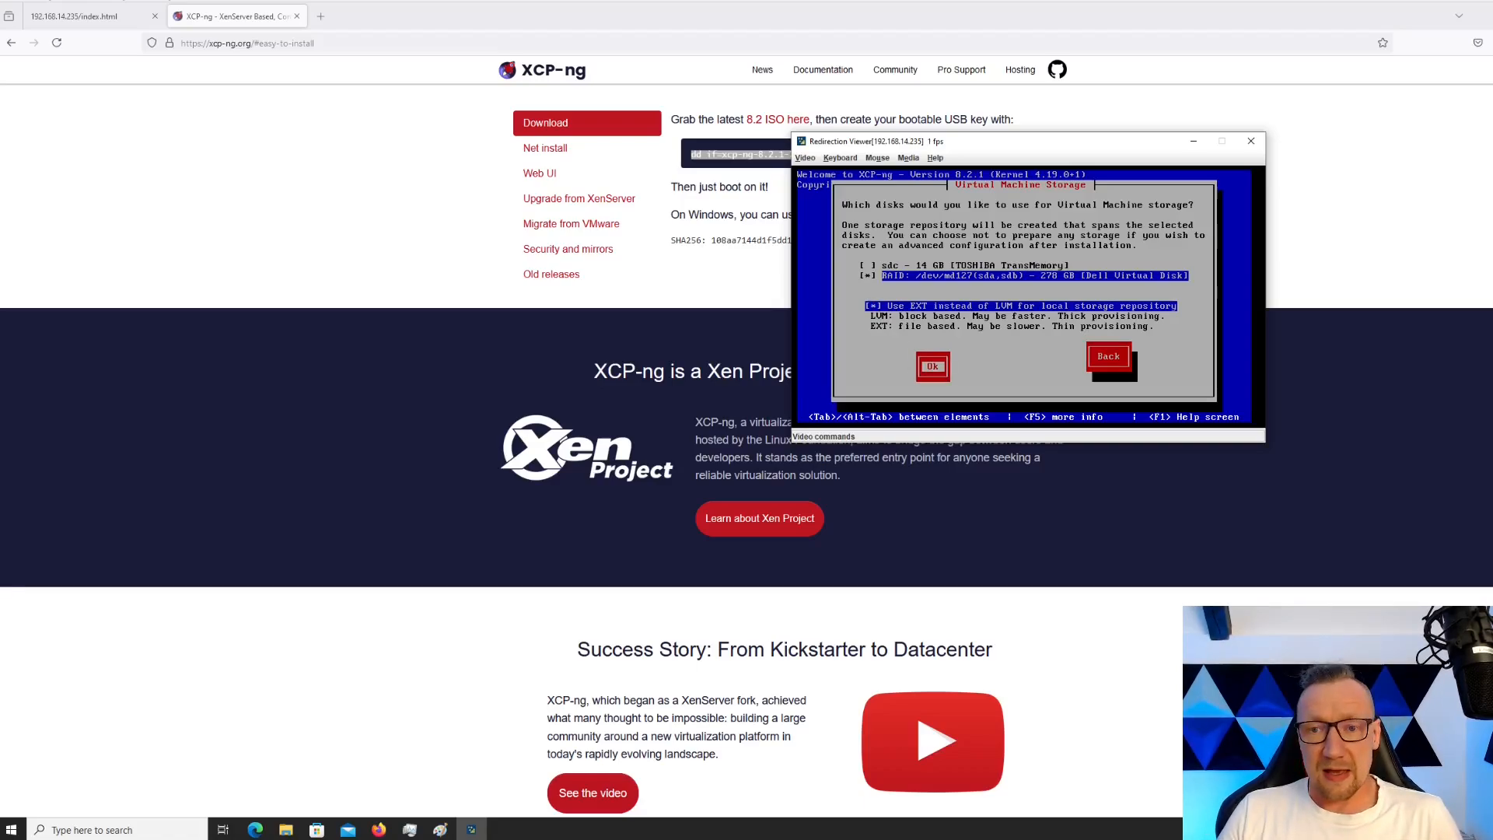
{"action": "key", "text": "Return"}
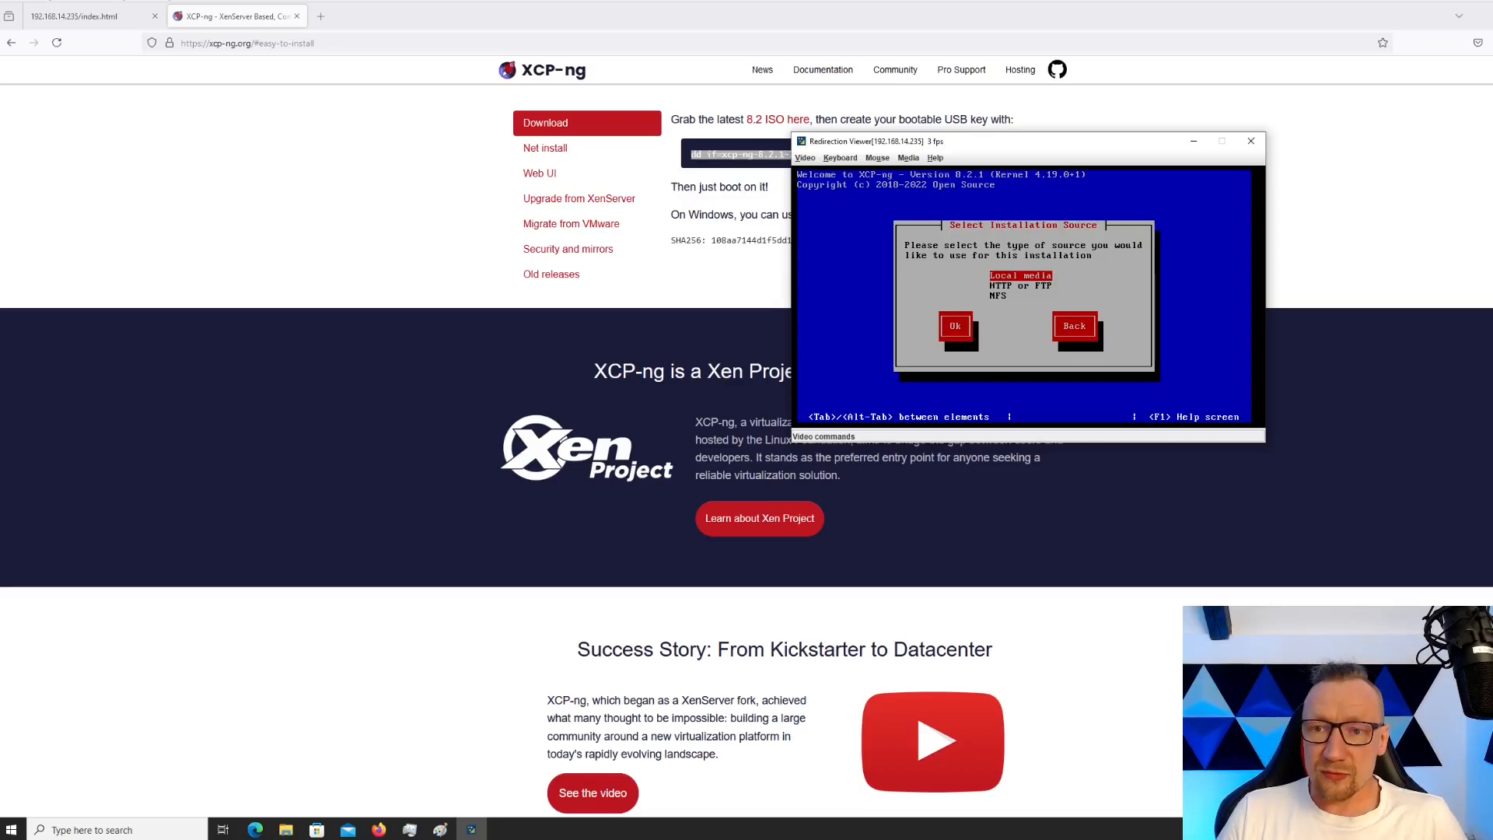
Choose Local media as the source and run 'Verify installation source' until it succeeds
{"action": "key", "text": "Tab"}
{"action": "key", "text": "Return"}
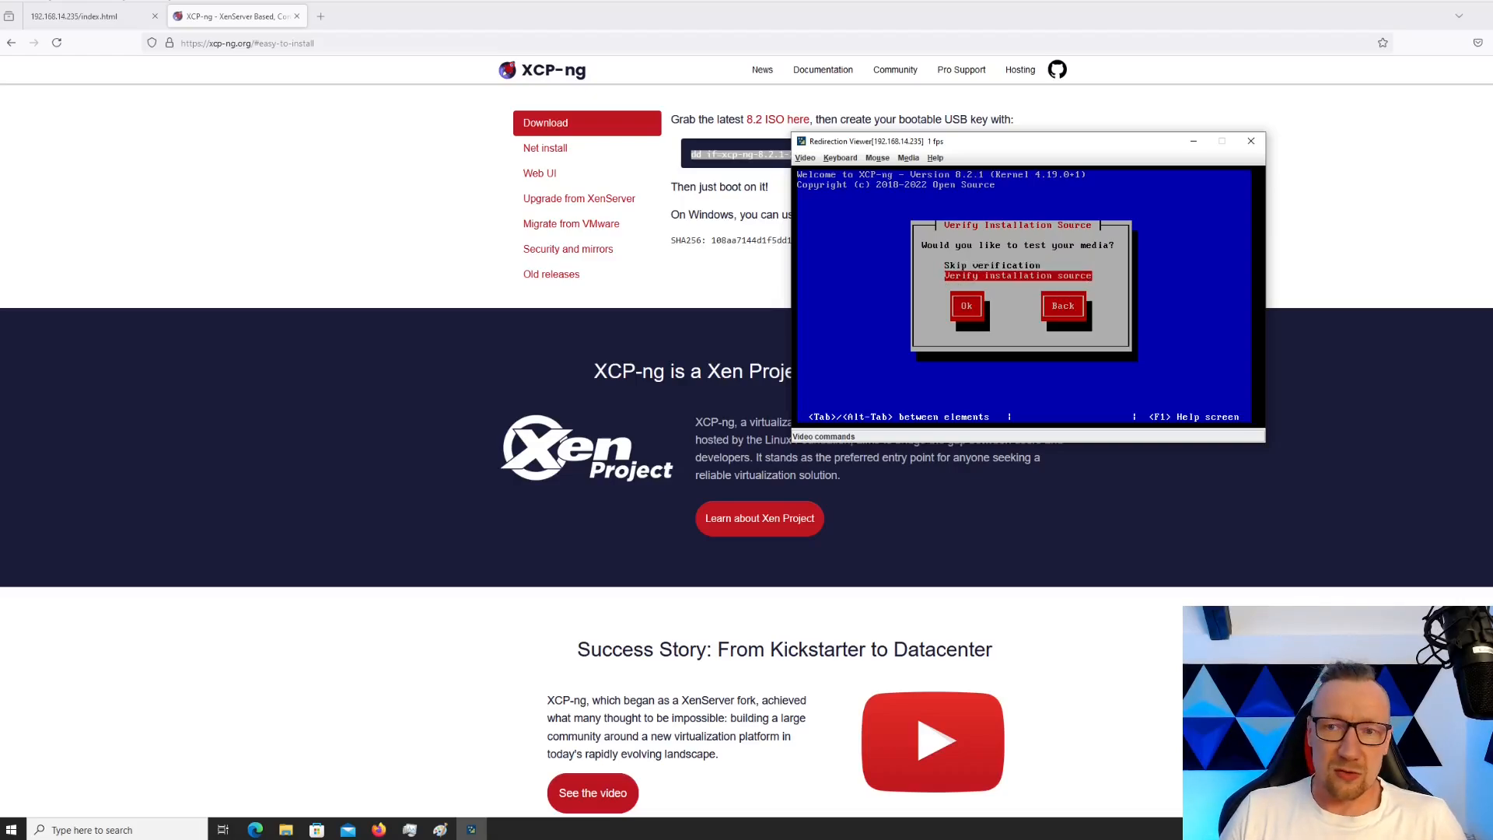
{"action": "key", "text": "Tab"}
{"action": "key", "text": "Return"}
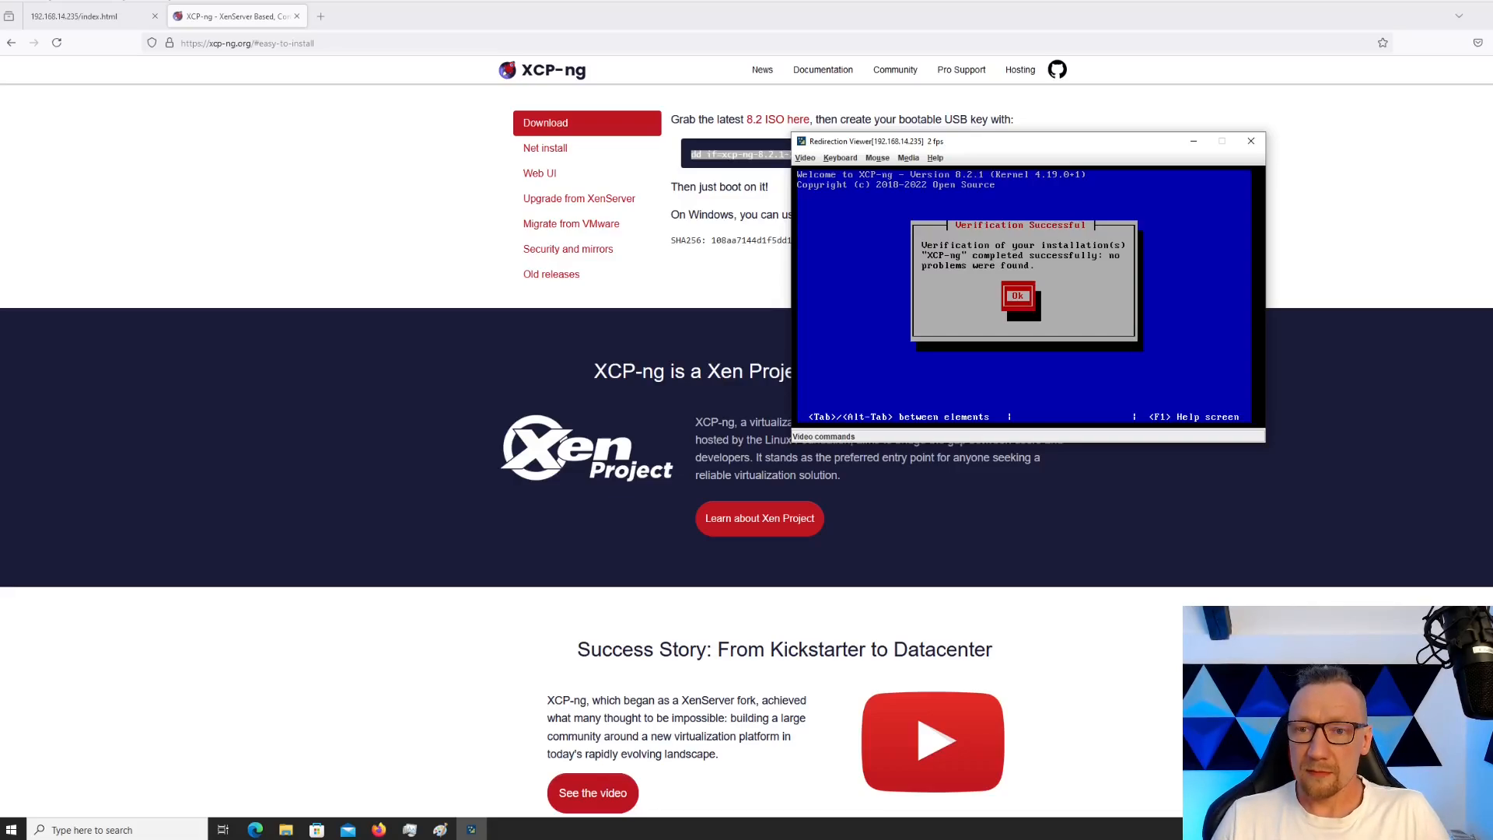
Dismiss the verification result, then enter and confirm the root password
{"action": "key", "text": "Return"}
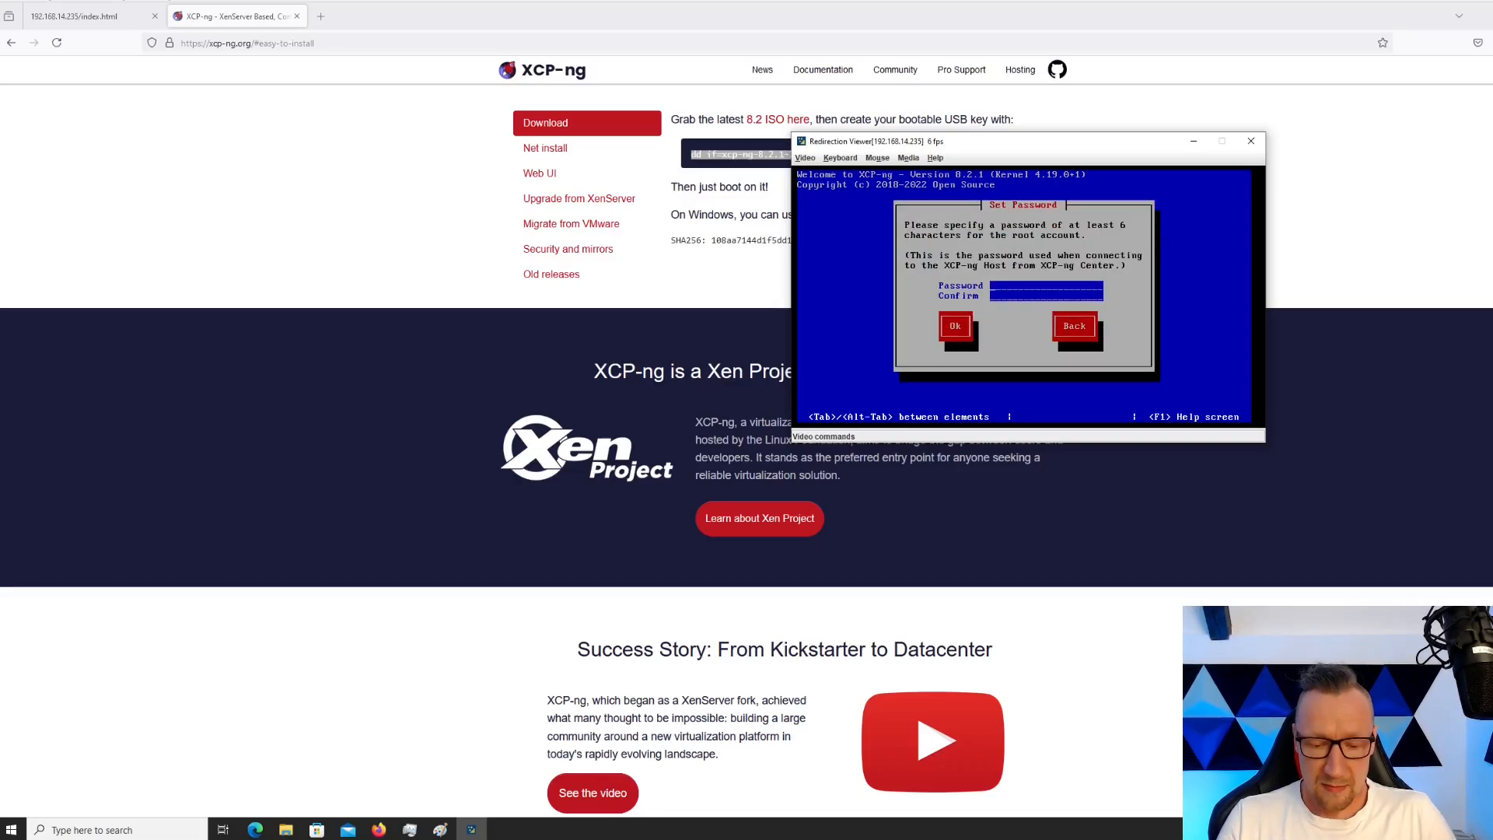
{"action": "type", "text": "********"}
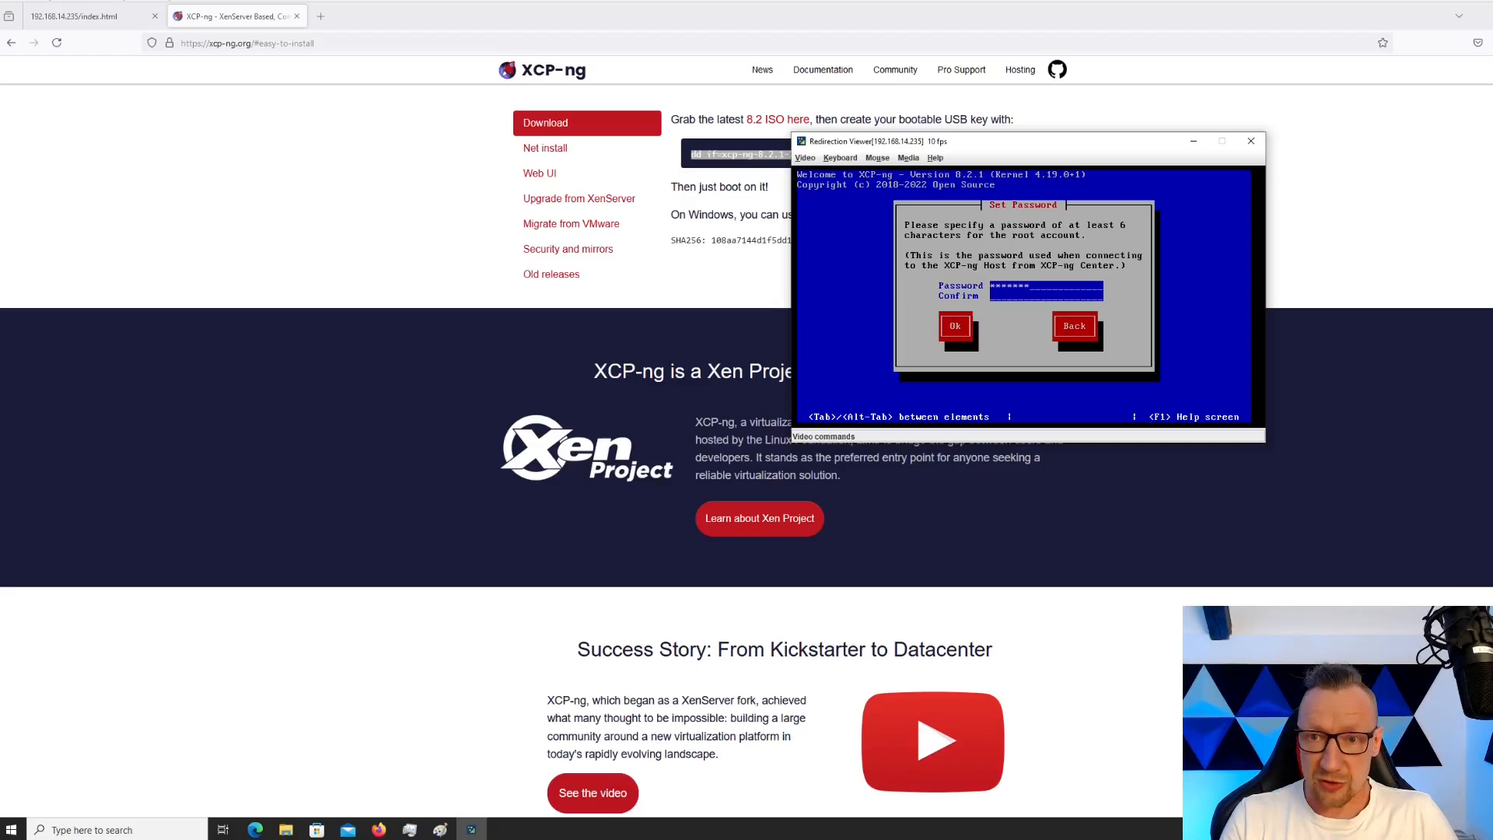
{"action": "key", "text": "Tab"}
{"action": "type", "text": "********"}
{"action": "key", "text": "Tab"}
{"action": "key", "text": "Return"}
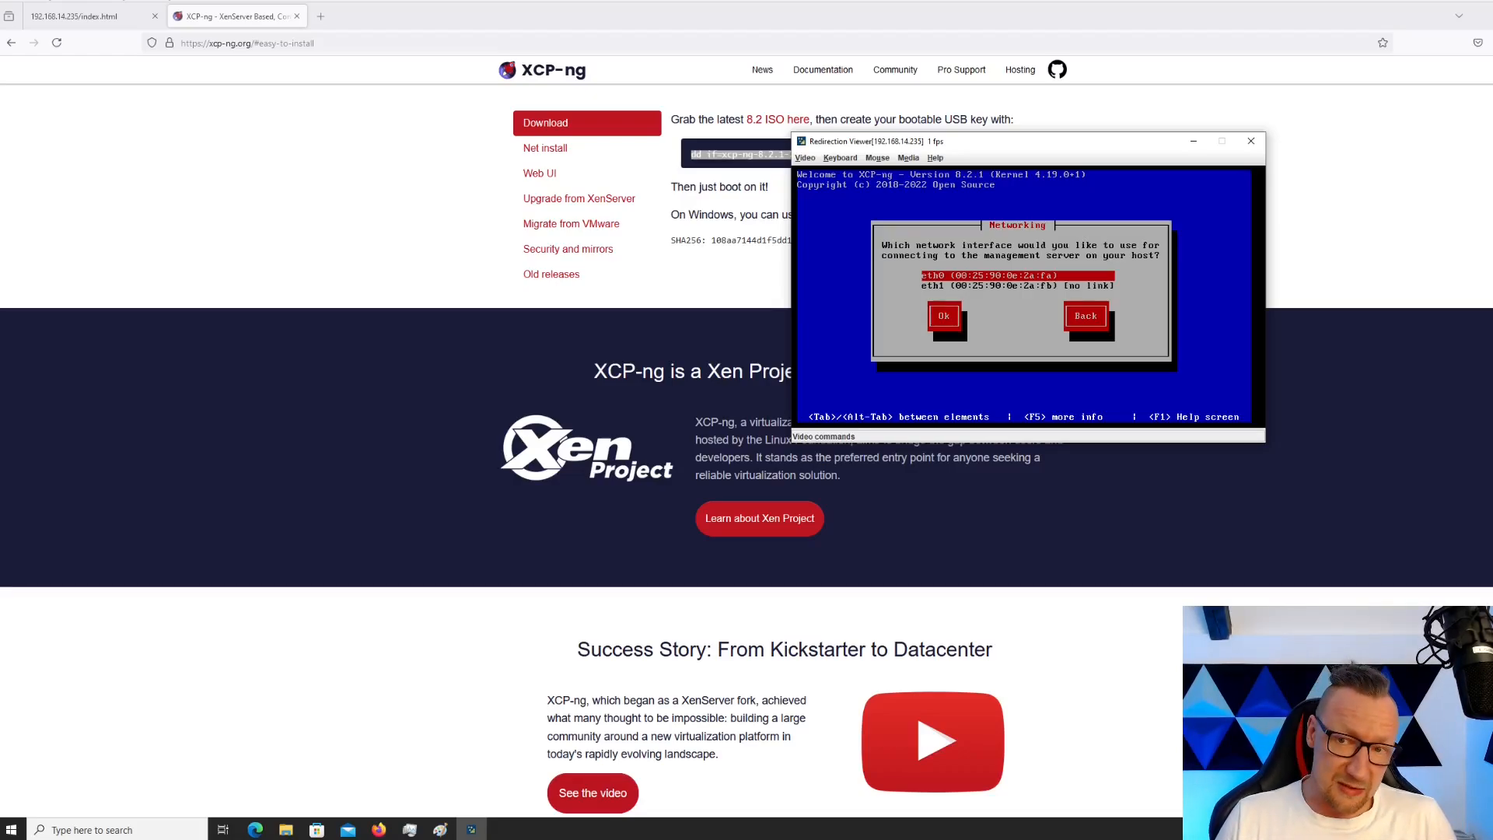
Use eth0 as the management interface with automatic DHCP configuration
{"action": "key", "text": "Return"}
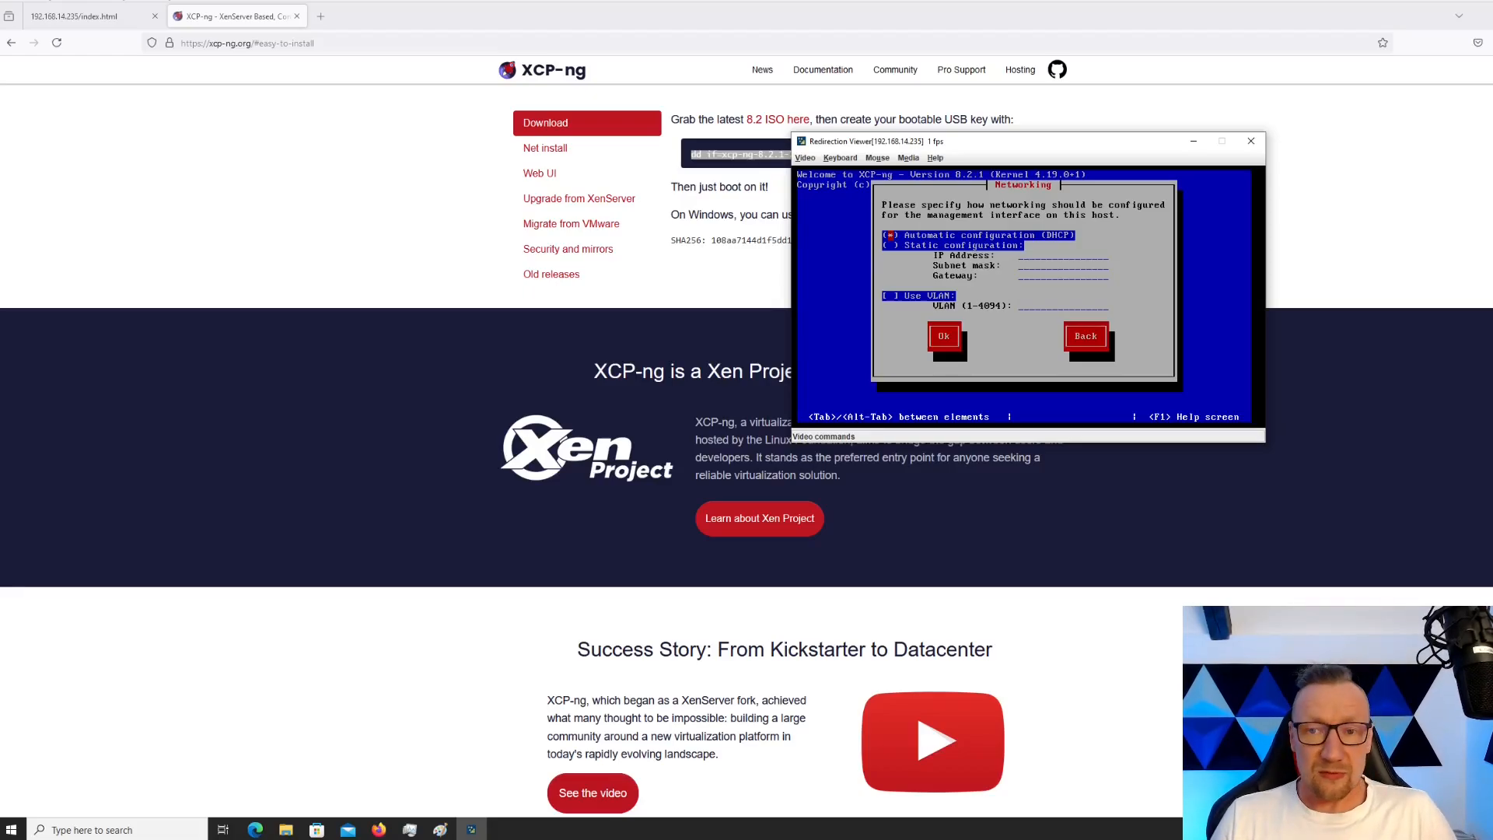
{"action": "key", "text": "Down"}
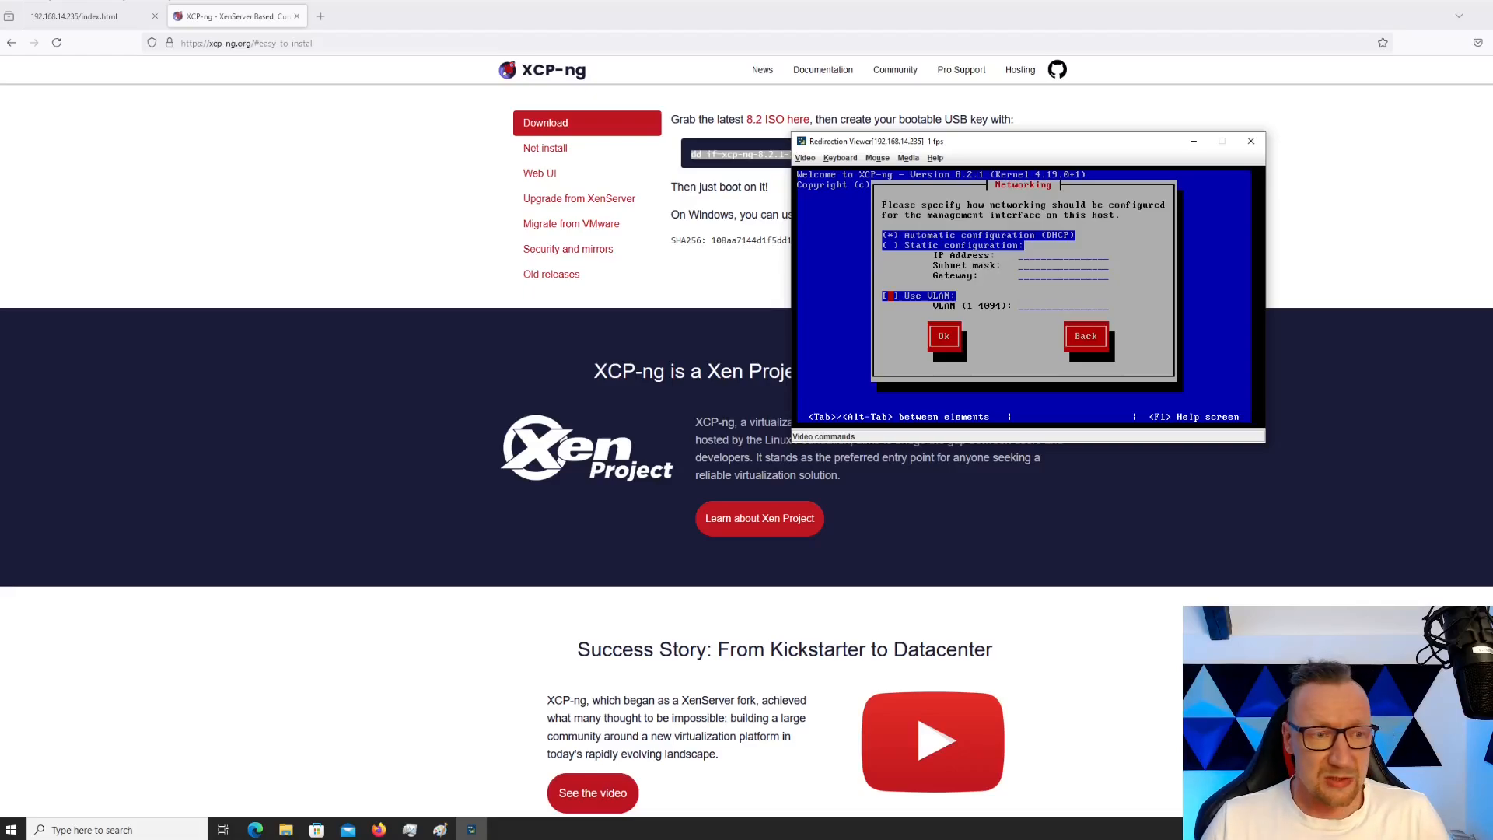
{"action": "key", "text": "Tab"}
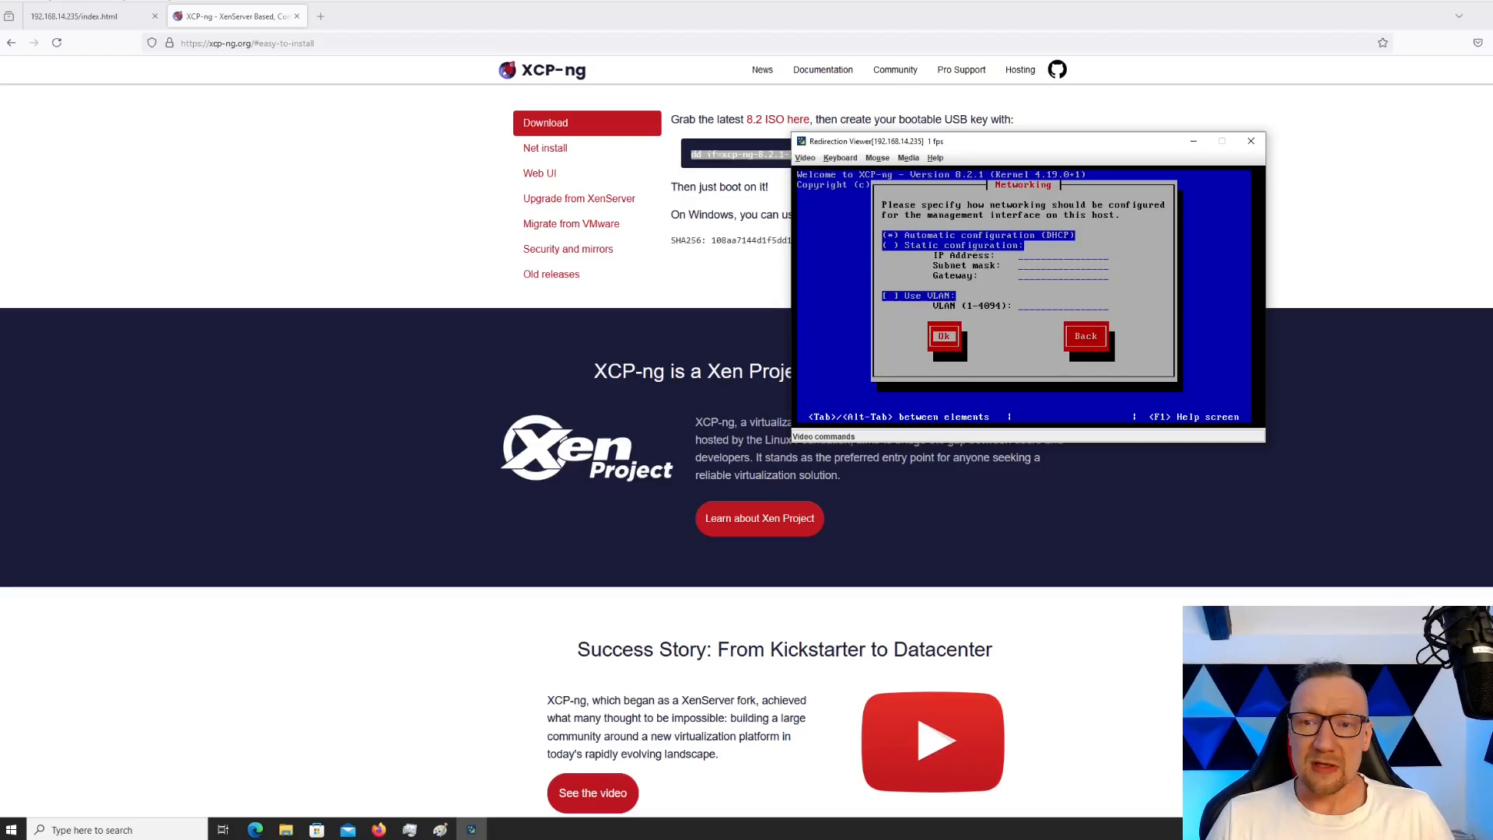
{"action": "key", "text": "Return"}
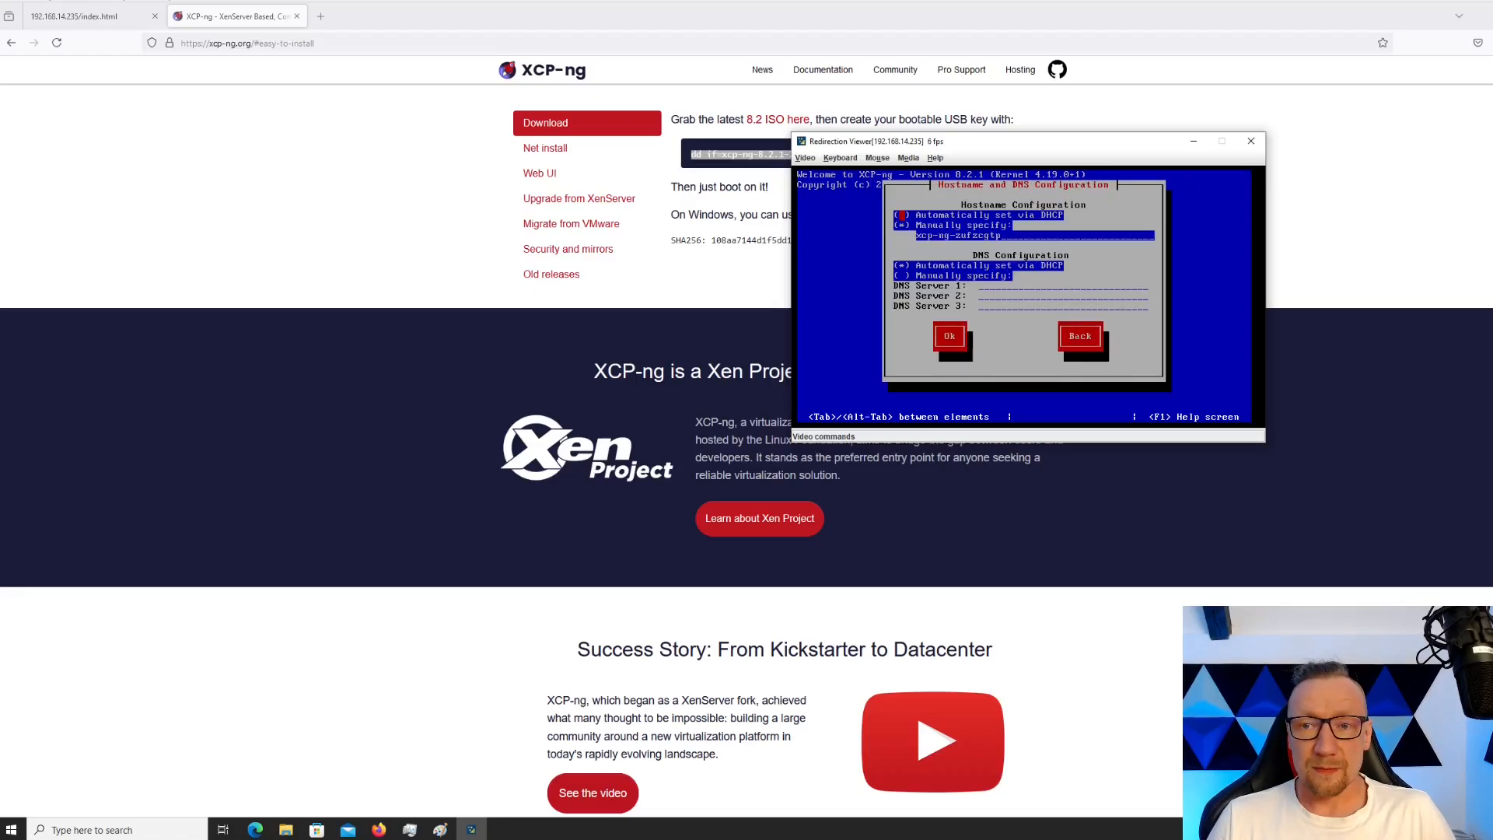
Replace the generated hostname with yt-xcp-ng, keeping DNS supplied by DHCP
{"action": "key", "text": "BackSpace"}
{"action": "key", "text": "BackSpace"}
{"action": "key", "text": "BackSpace"}
{"action": "key", "text": "BackSpace"}
{"action": "key", "text": "BackSpace"}
{"action": "key", "text": "BackSpace"}
{"action": "key", "text": "BackSpace"}
{"action": "key", "text": "BackSpace"}
{"action": "key", "text": "BackSpace"}
{"action": "key", "text": "BackSpace"}
{"action": "key", "text": "BackSpace"}
{"action": "key", "text": "BackSpace"}
{"action": "key", "text": "BackSpace"}
{"action": "key", "text": "BackSpace"}
{"action": "key", "text": "BackSpace"}
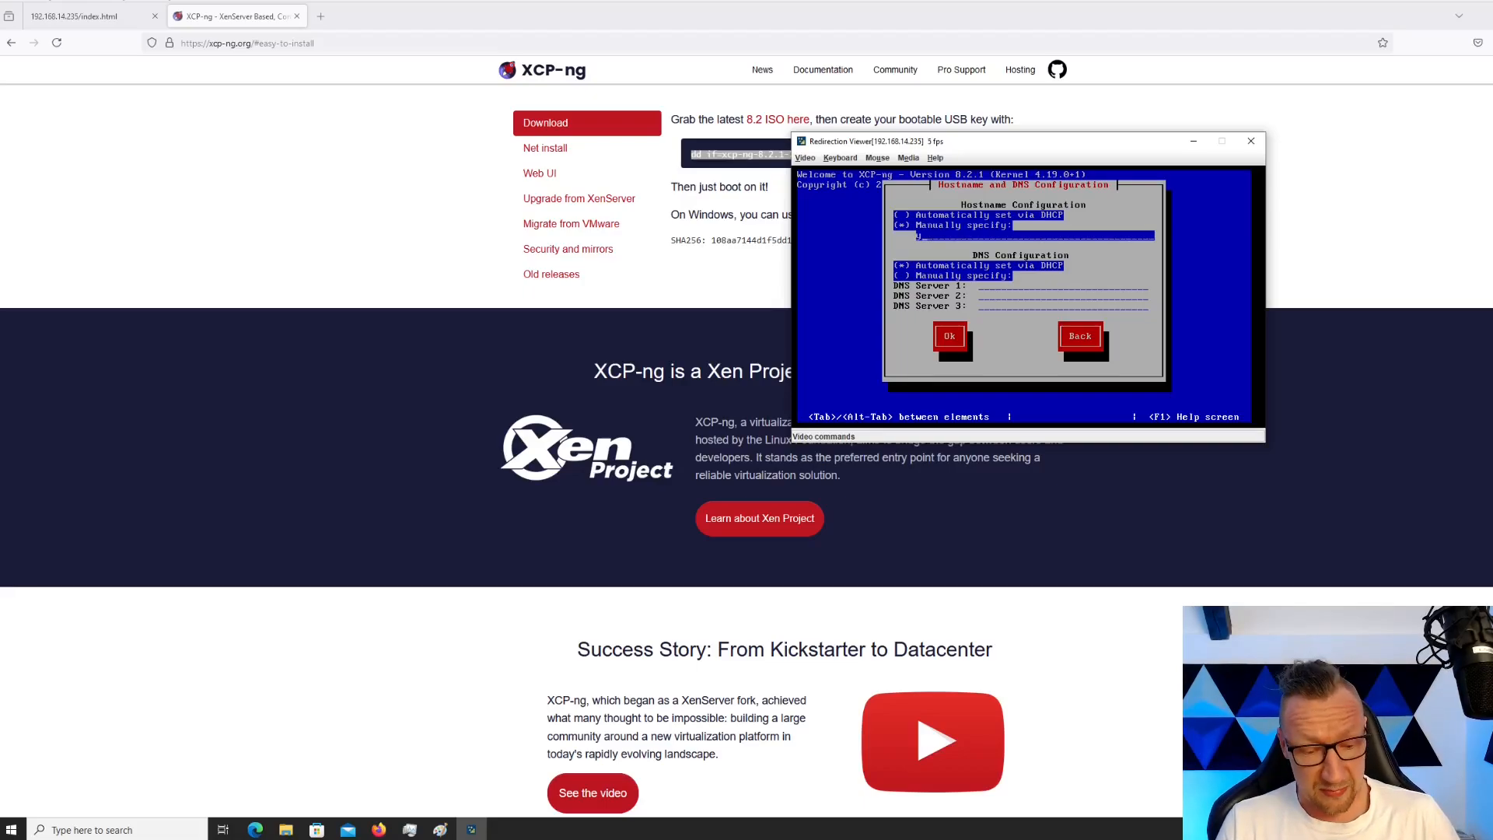
{"action": "type", "text": "yt-xcp-ng-1"}
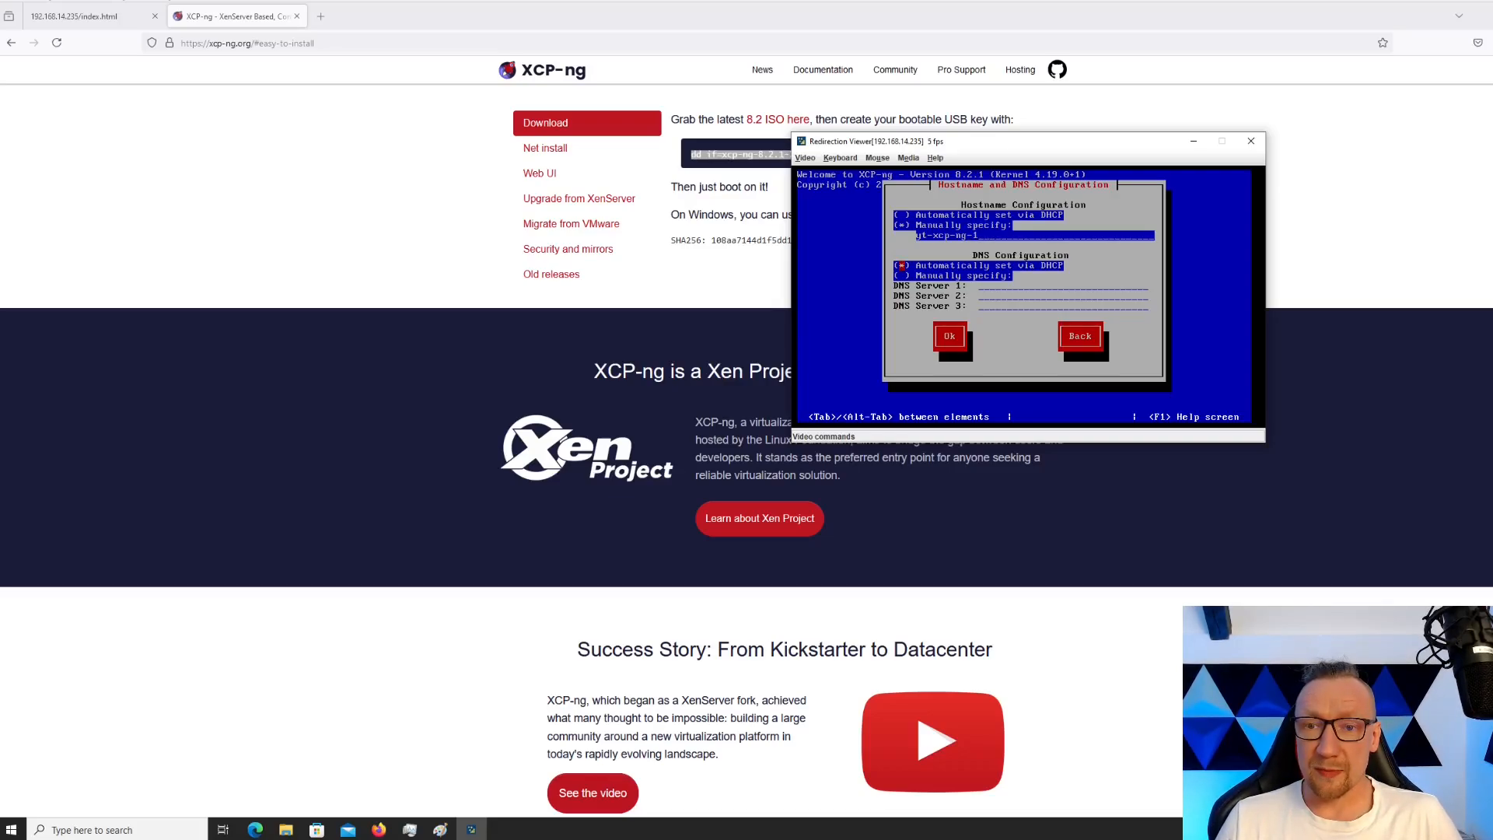
{"action": "key", "text": "Tab"}
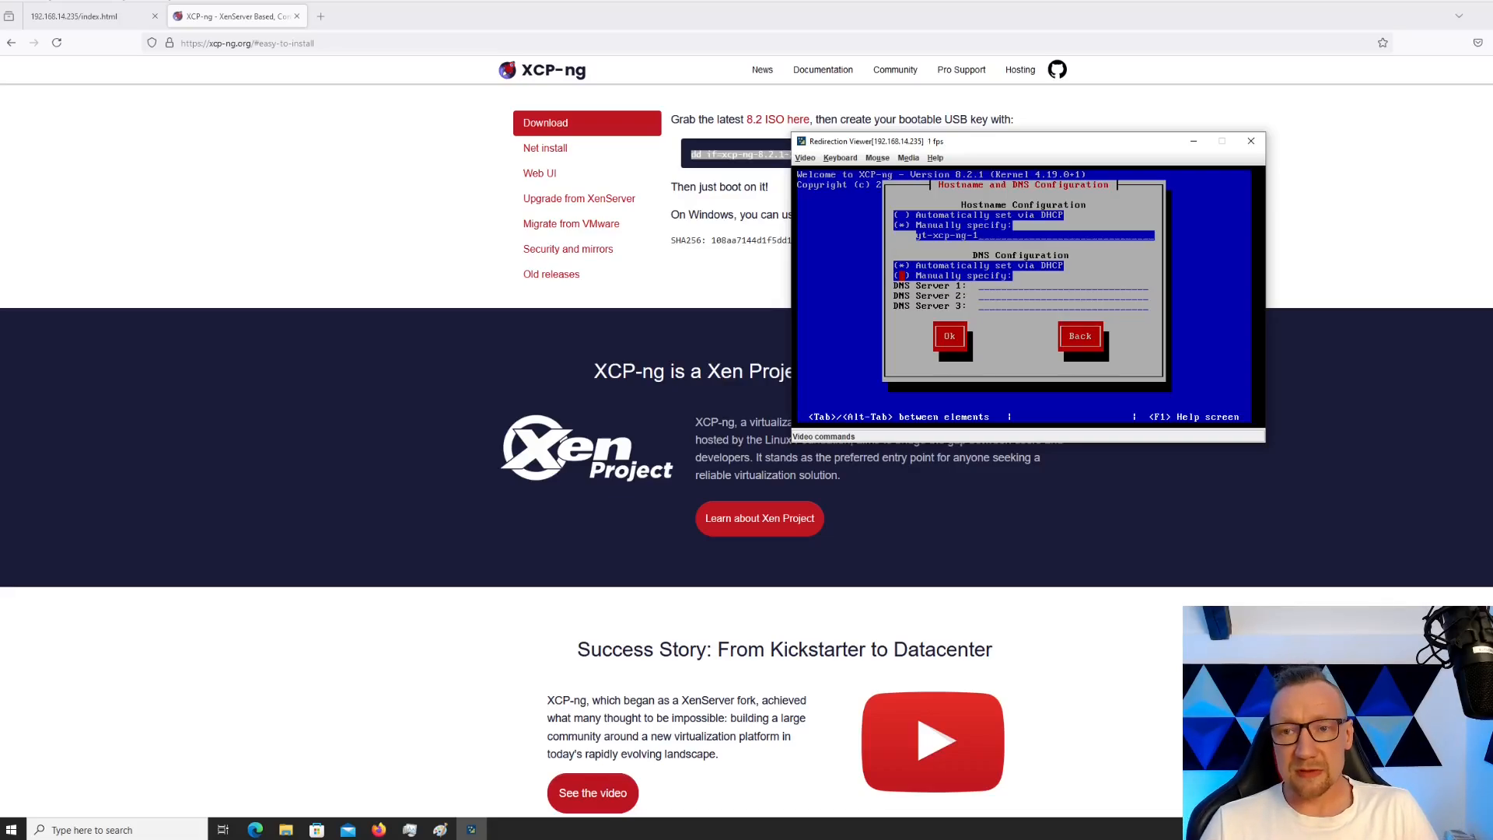
{"action": "key", "text": "Tab"}
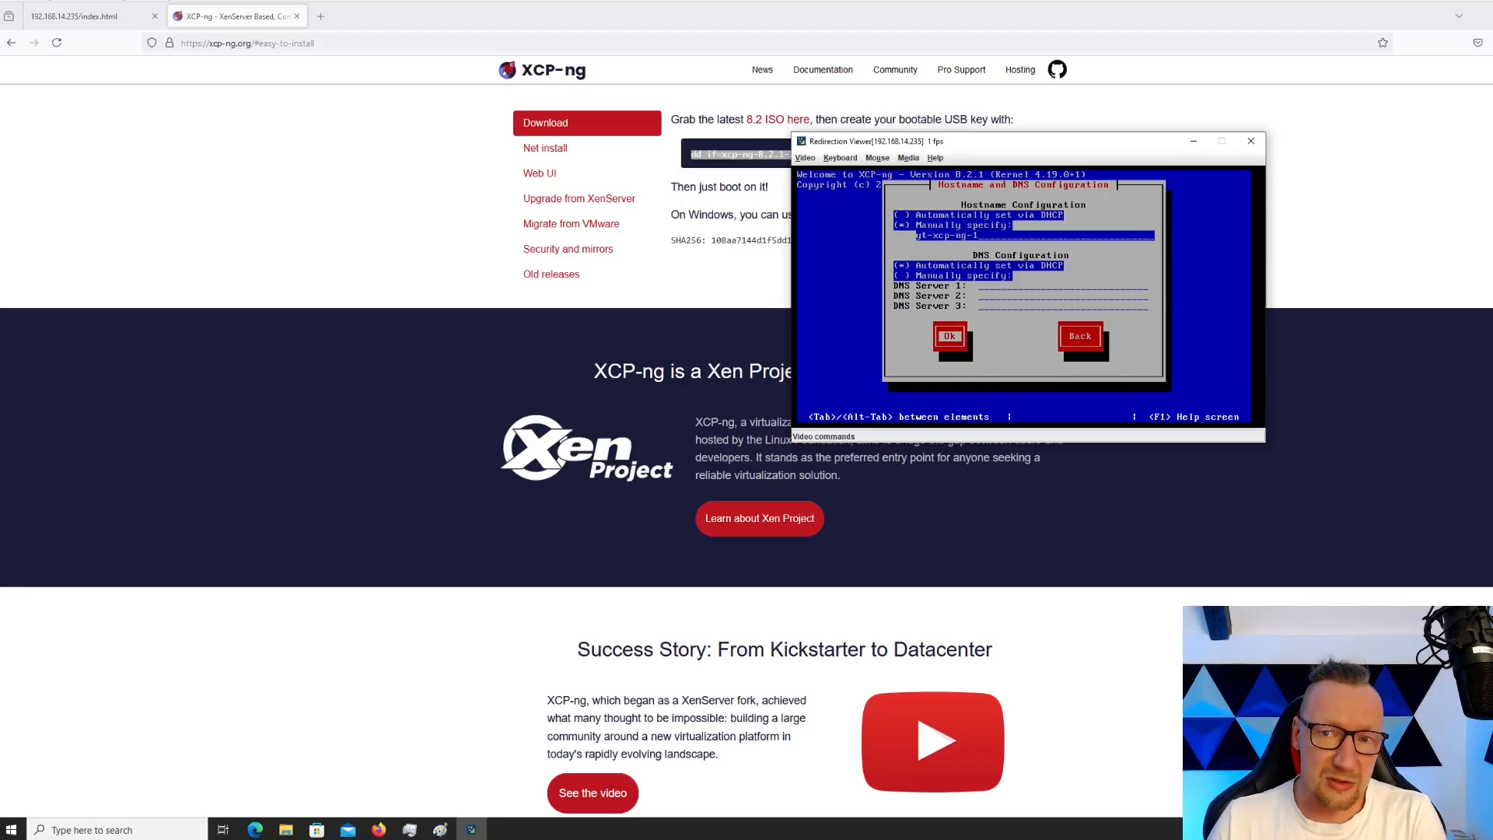
{"action": "key", "text": "Tab"}
{"action": "key", "text": "Tab"}
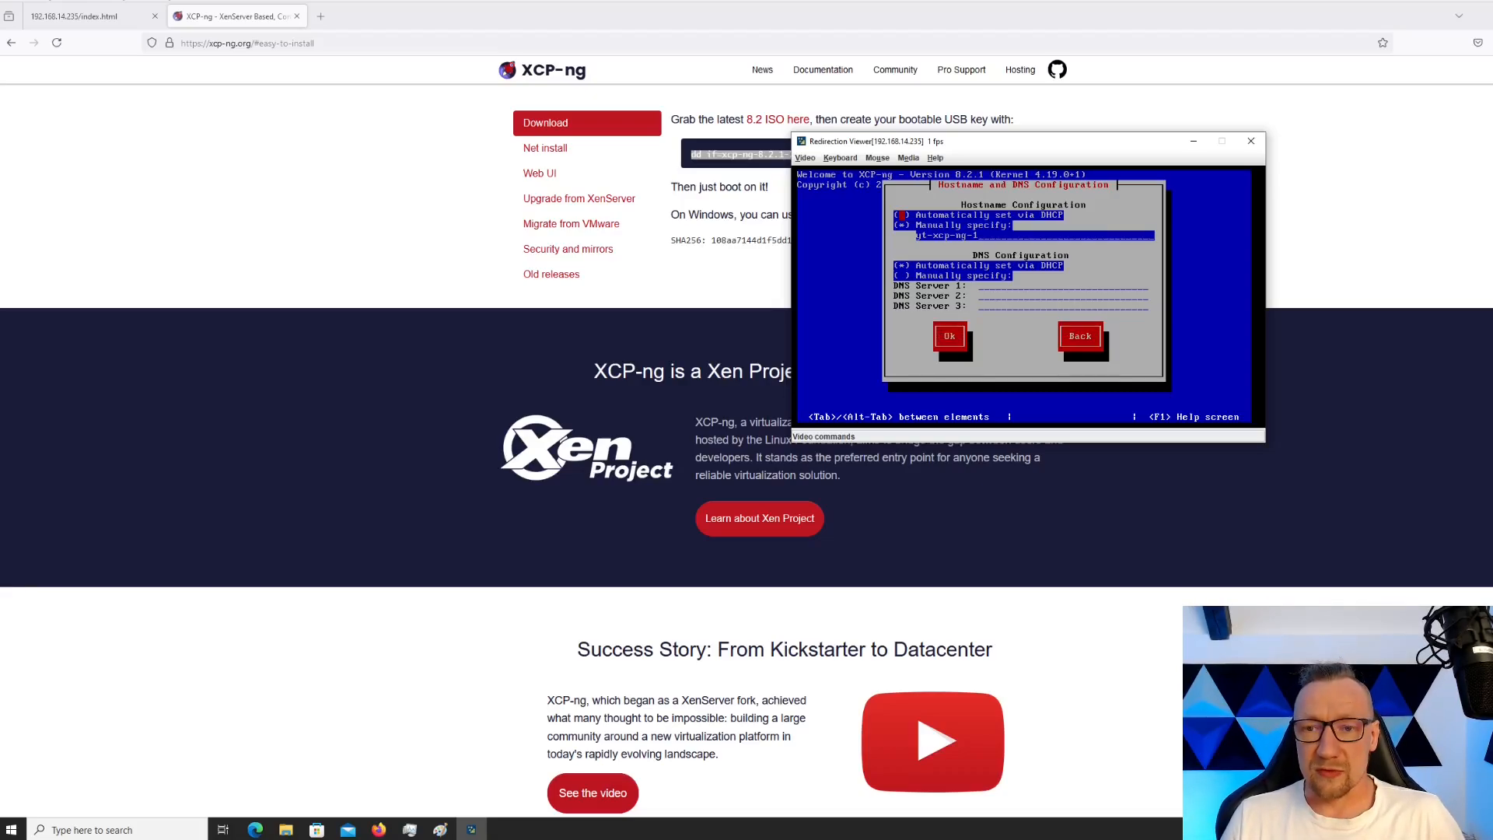
{"action": "key", "text": "Tab"}
{"action": "key", "text": "Tab"}
{"action": "key", "text": "Return"}
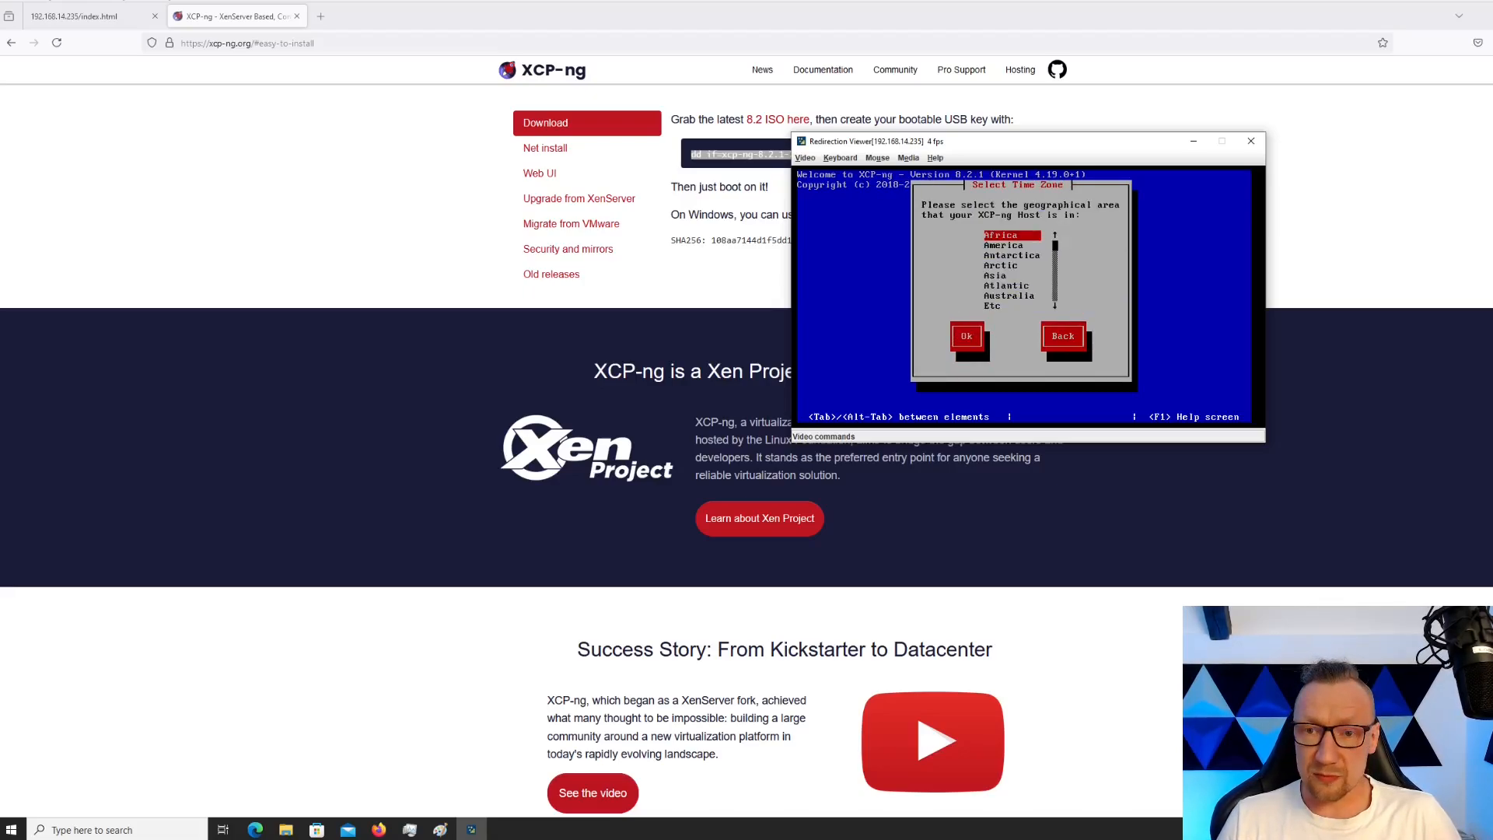
Pick Europe as the geographical area and Warsaw as the city
{"action": "key", "text": "Page_Down"}
{"action": "key", "text": "Down"}
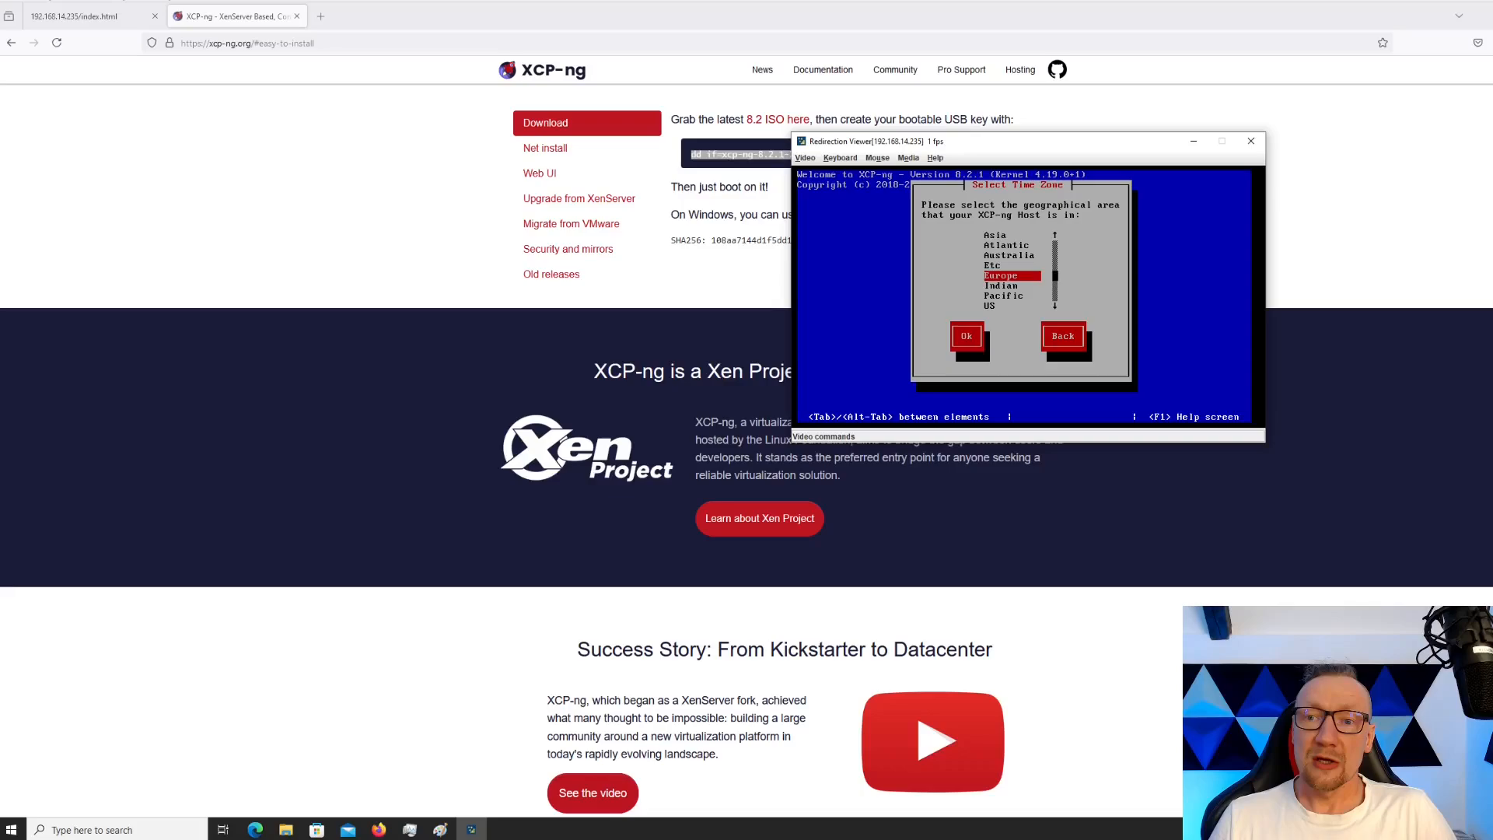
{"action": "key", "text": "Return"}
{"action": "key", "text": "w"}
{"action": "key", "text": "Return"}
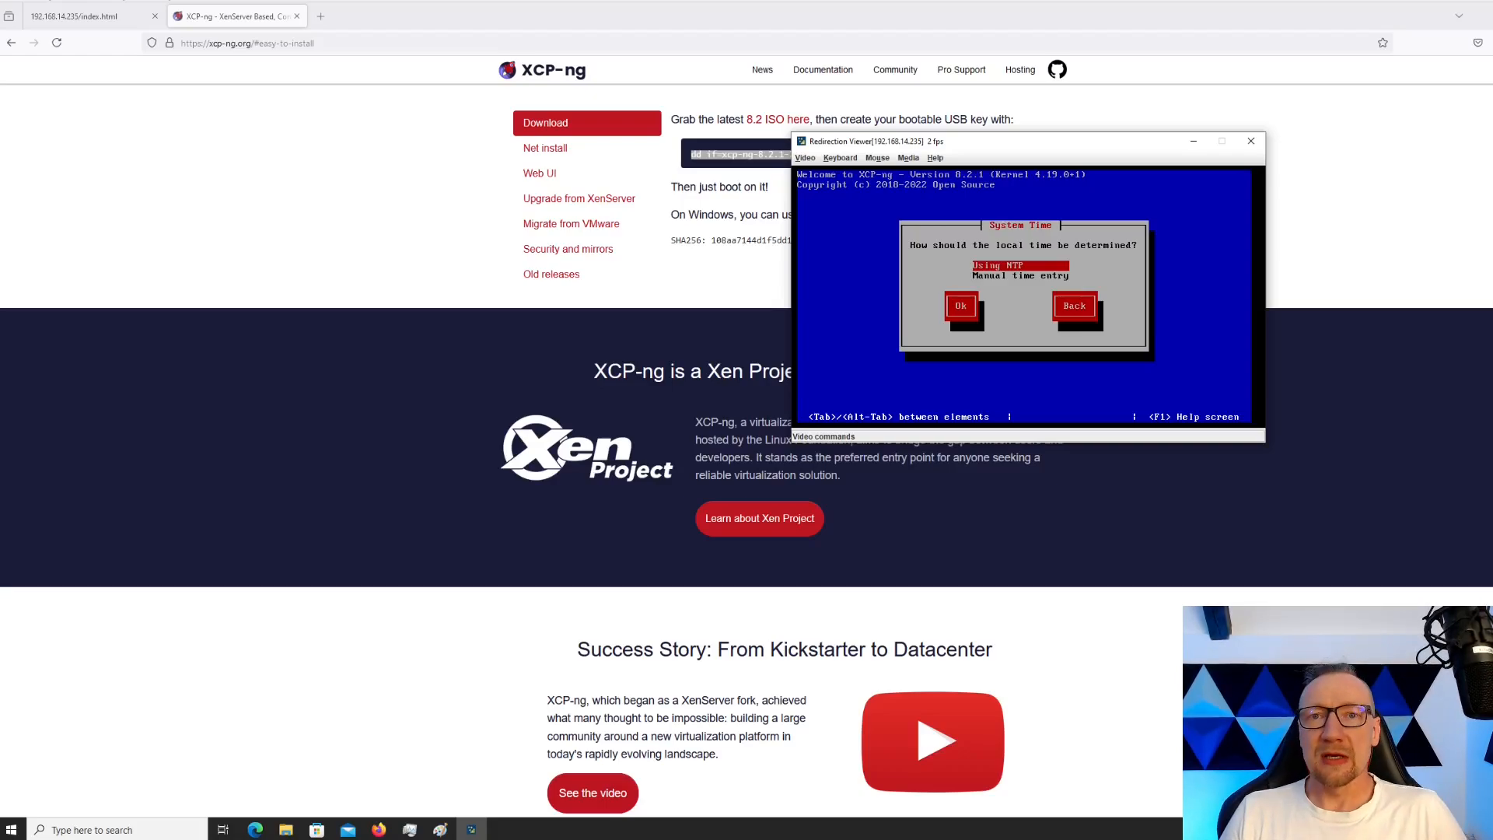
Choose Using NTP for system time, with 'NTP is configured by my DHCP server' kept
{"action": "key", "text": "Tab"}
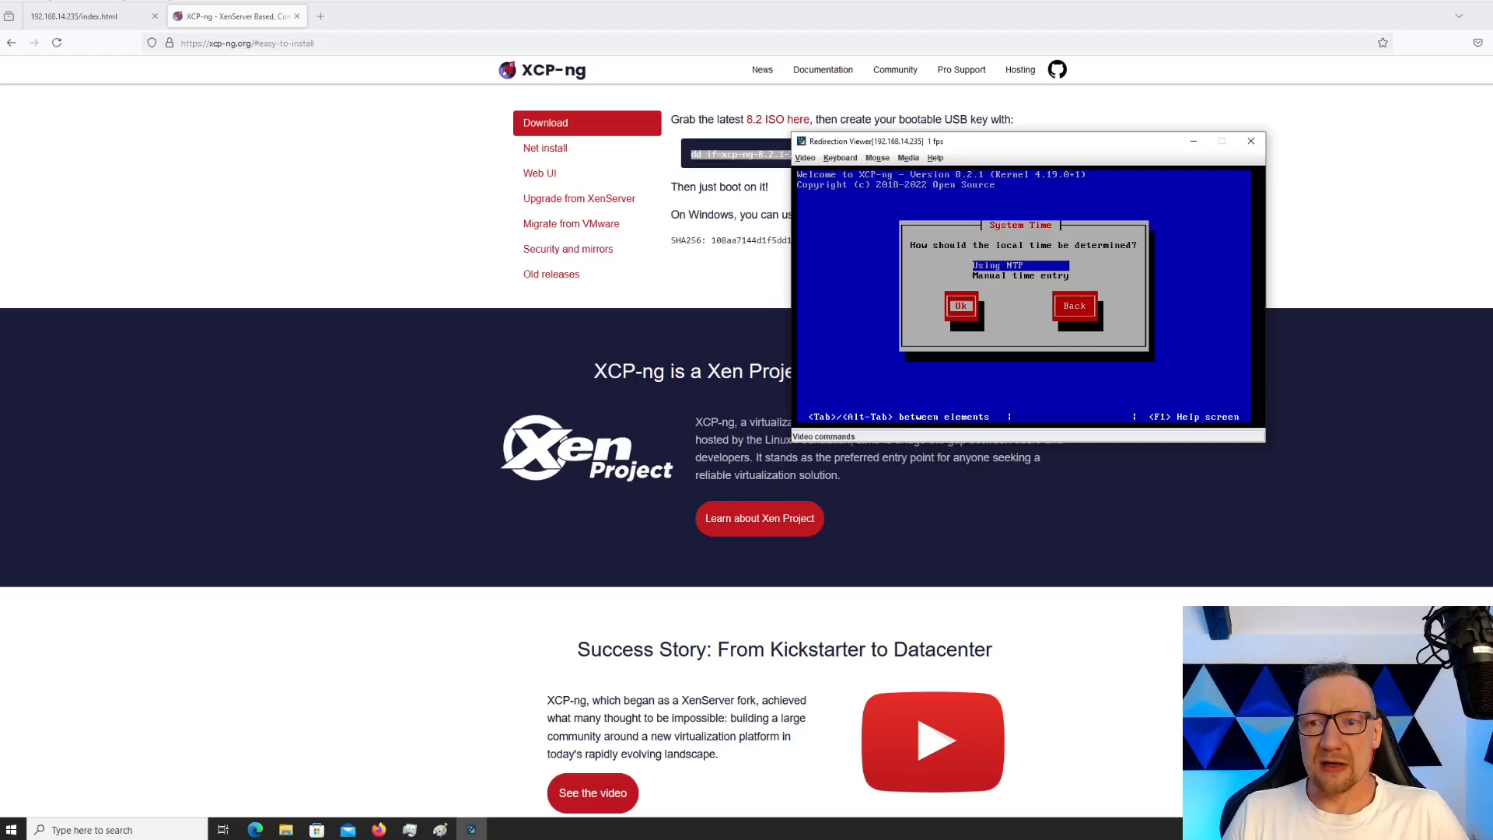
{"action": "key", "text": "Return"}
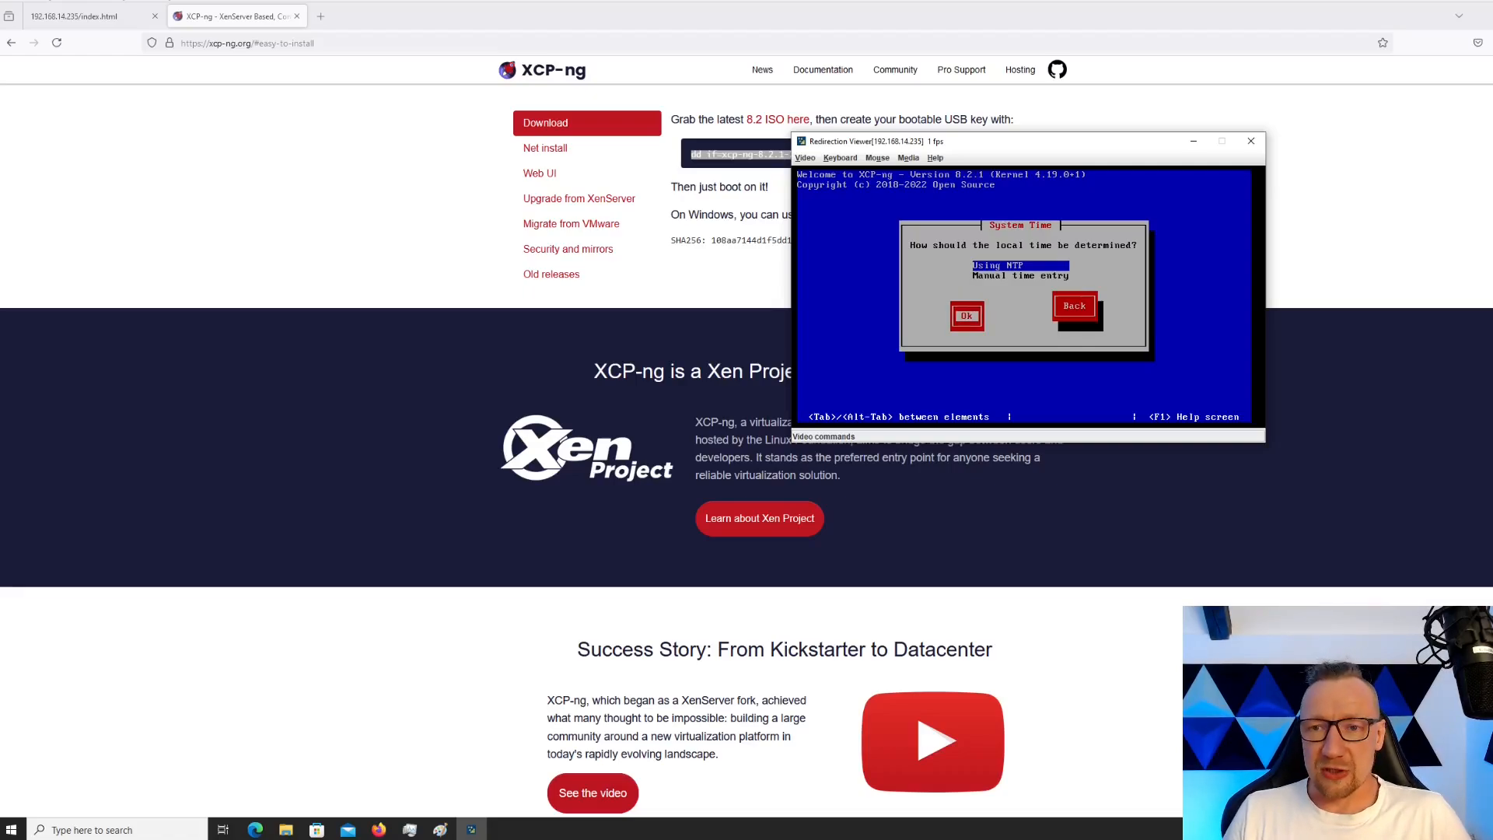
{"action": "key", "text": "Tab"}
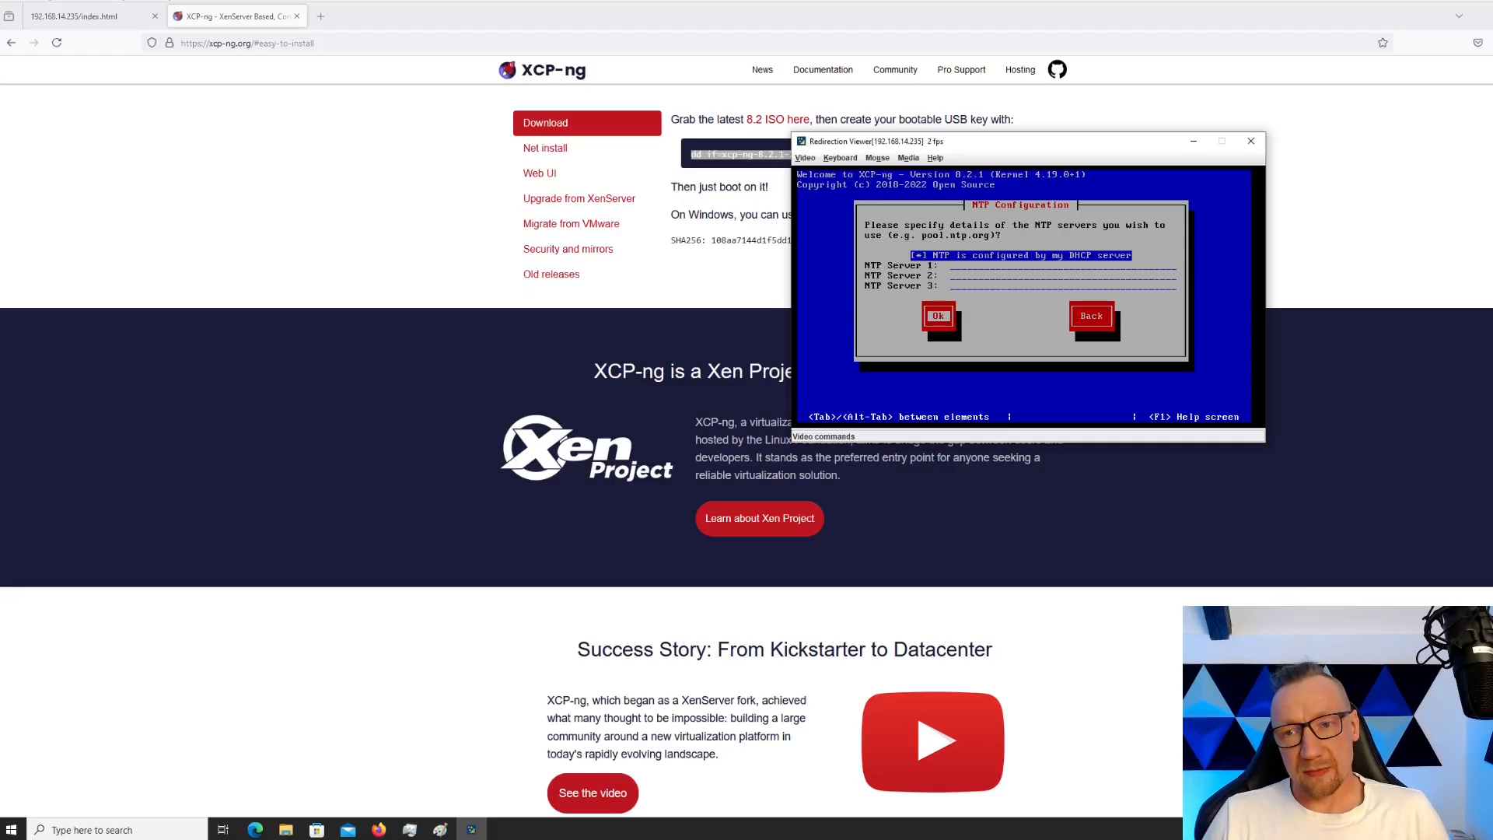
{"action": "key", "text": "Return"}
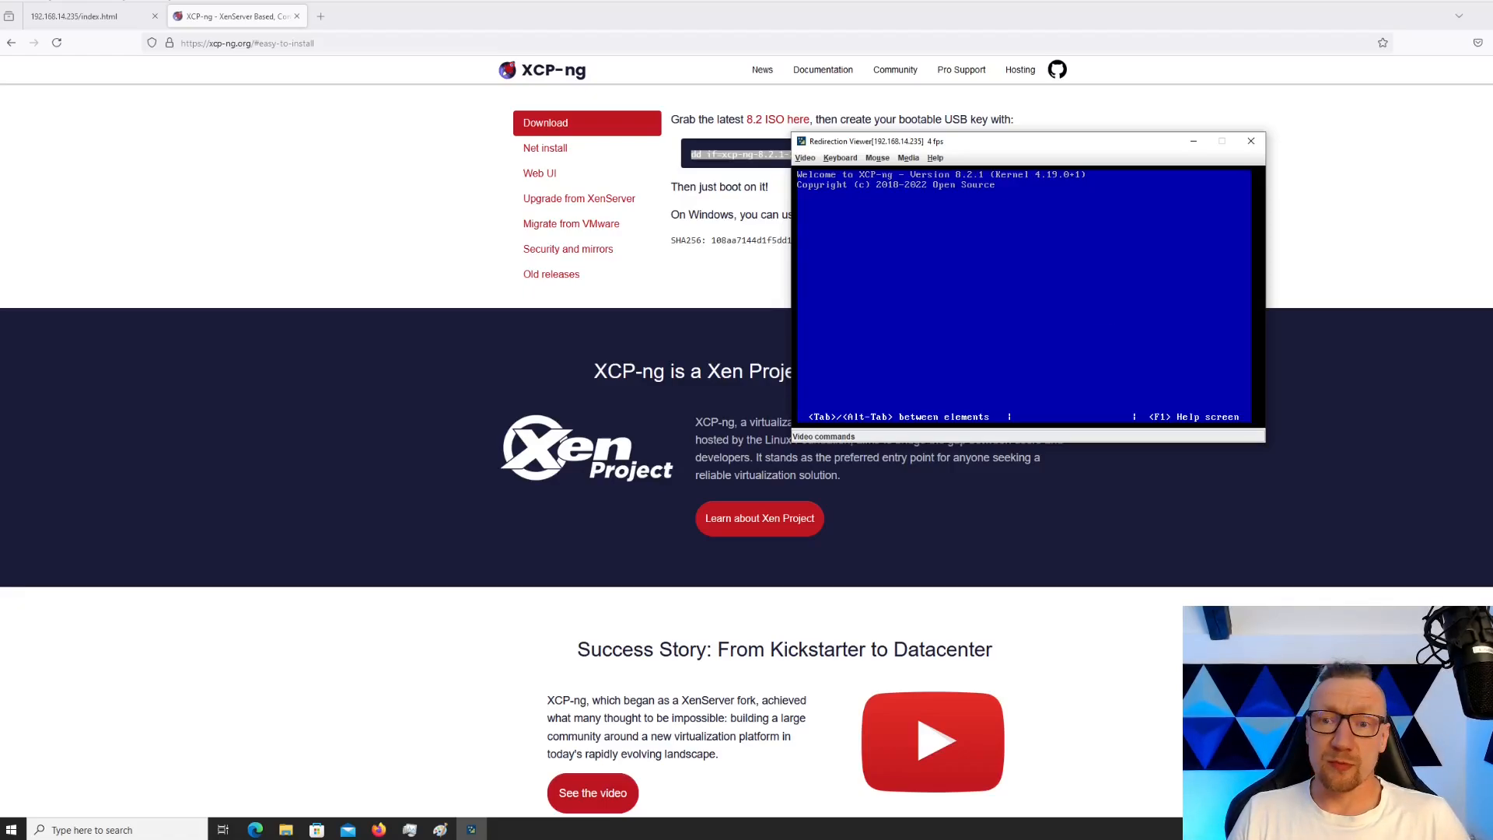
{"action": "key", "text": "Tab"}
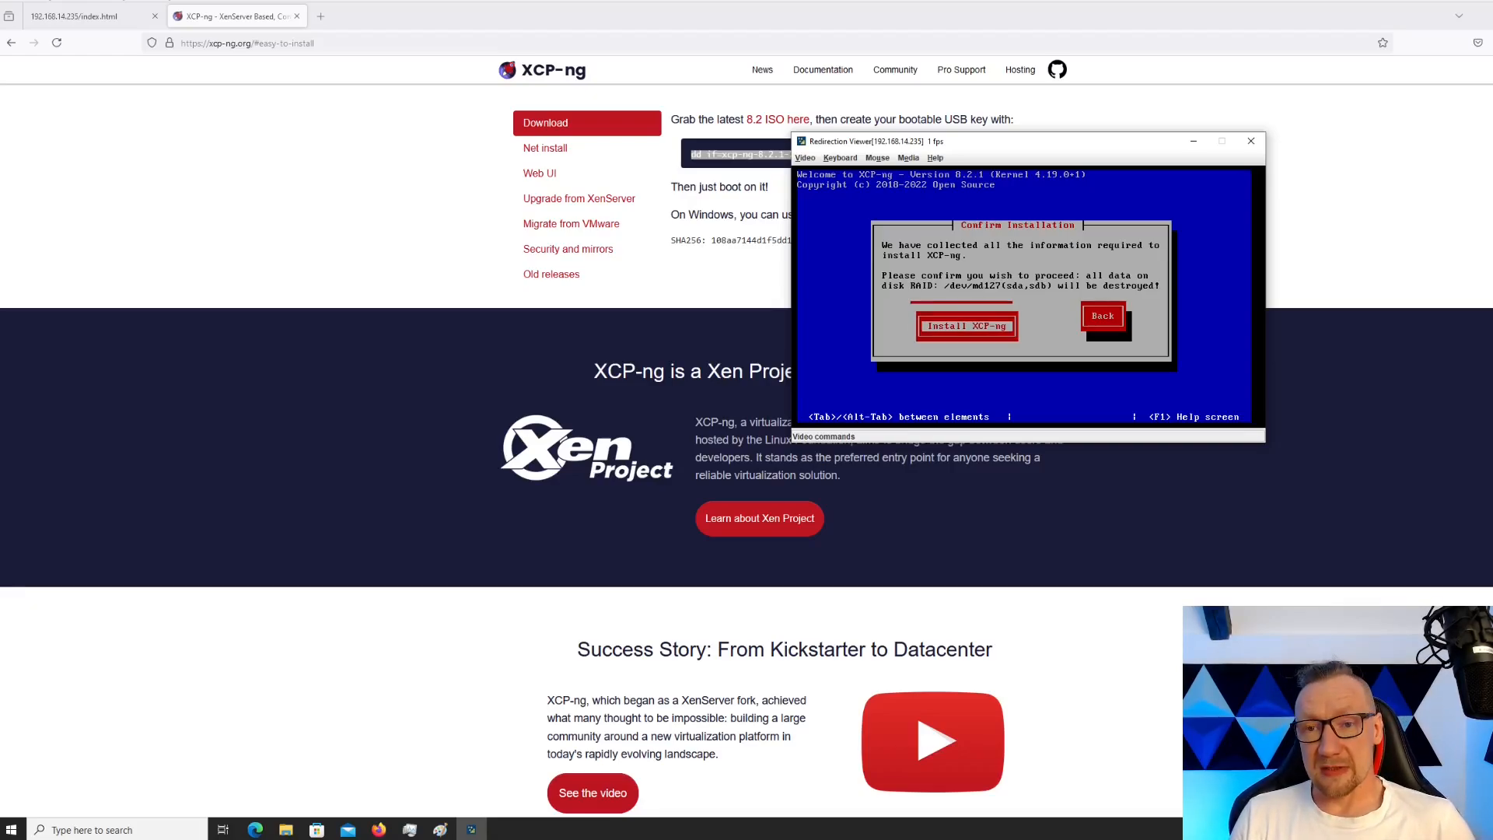
Install XCP-ng onto RAID /dev/md127, answering No to supplemental packs
{"action": "key", "text": "Return"}
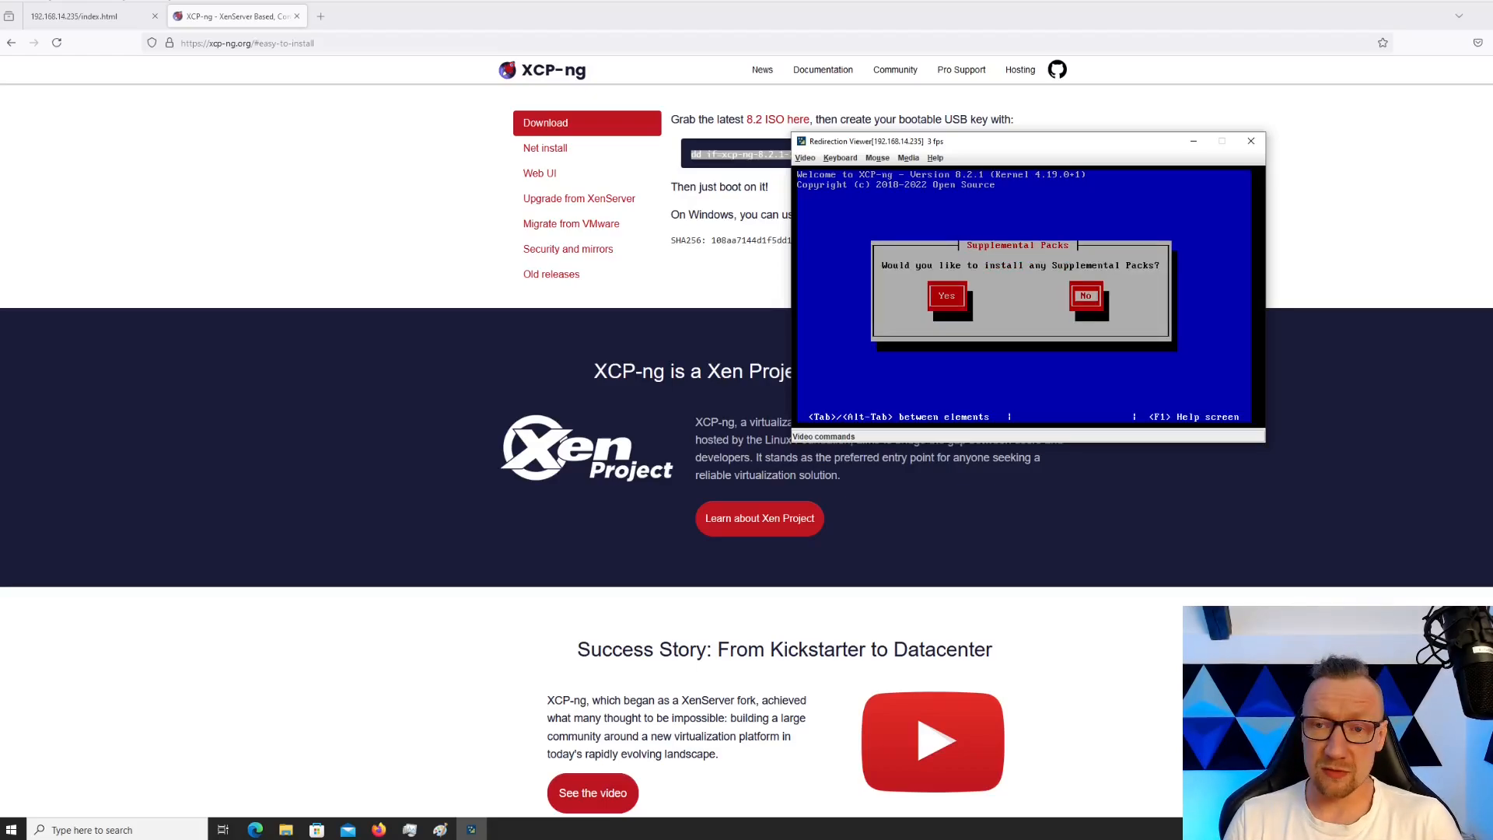
{"action": "key", "text": "Tab"}
{"action": "key", "text": "Tab"}
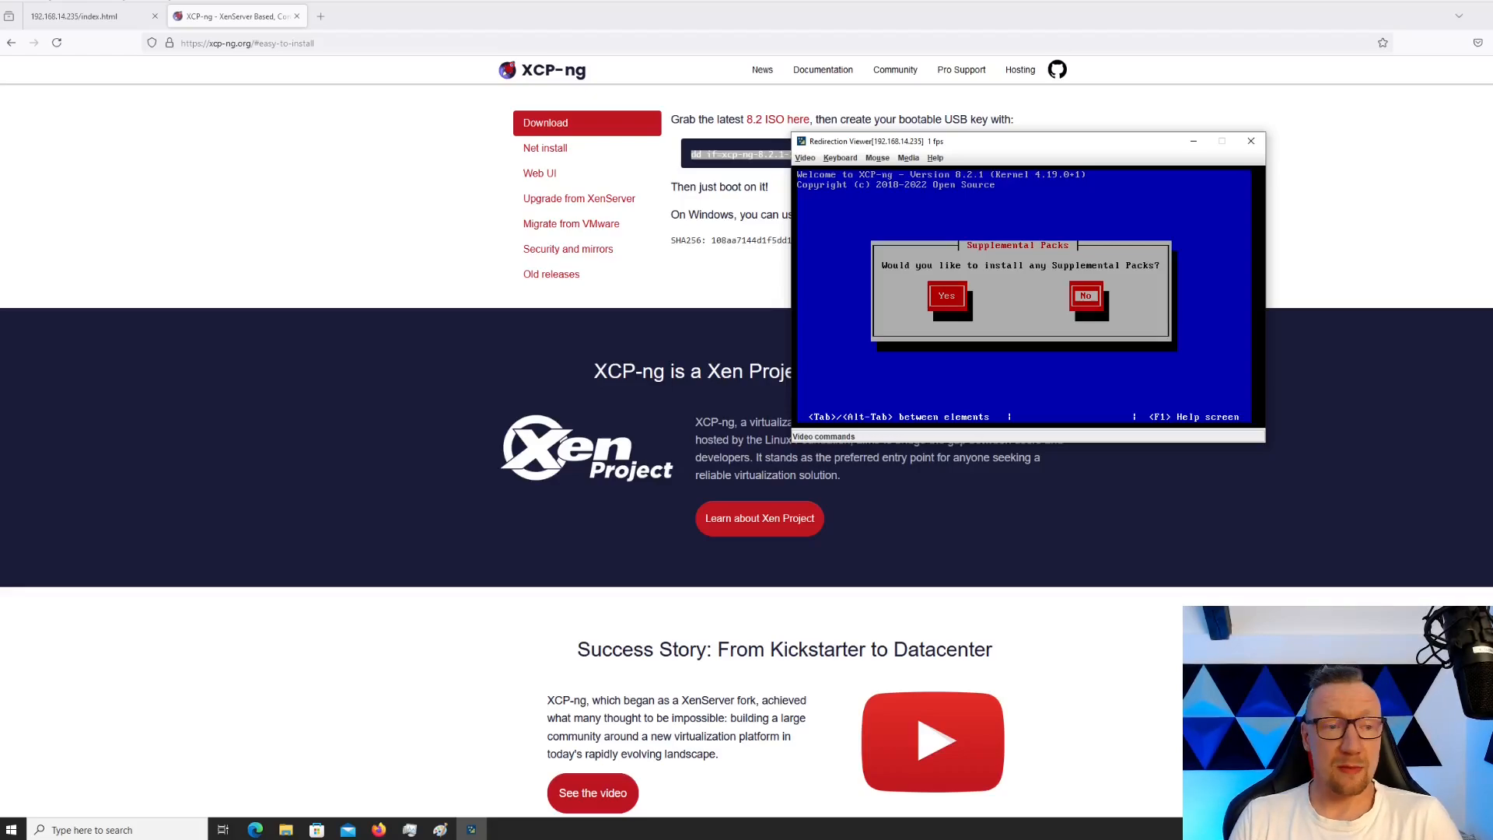
{"action": "key", "text": "Return"}
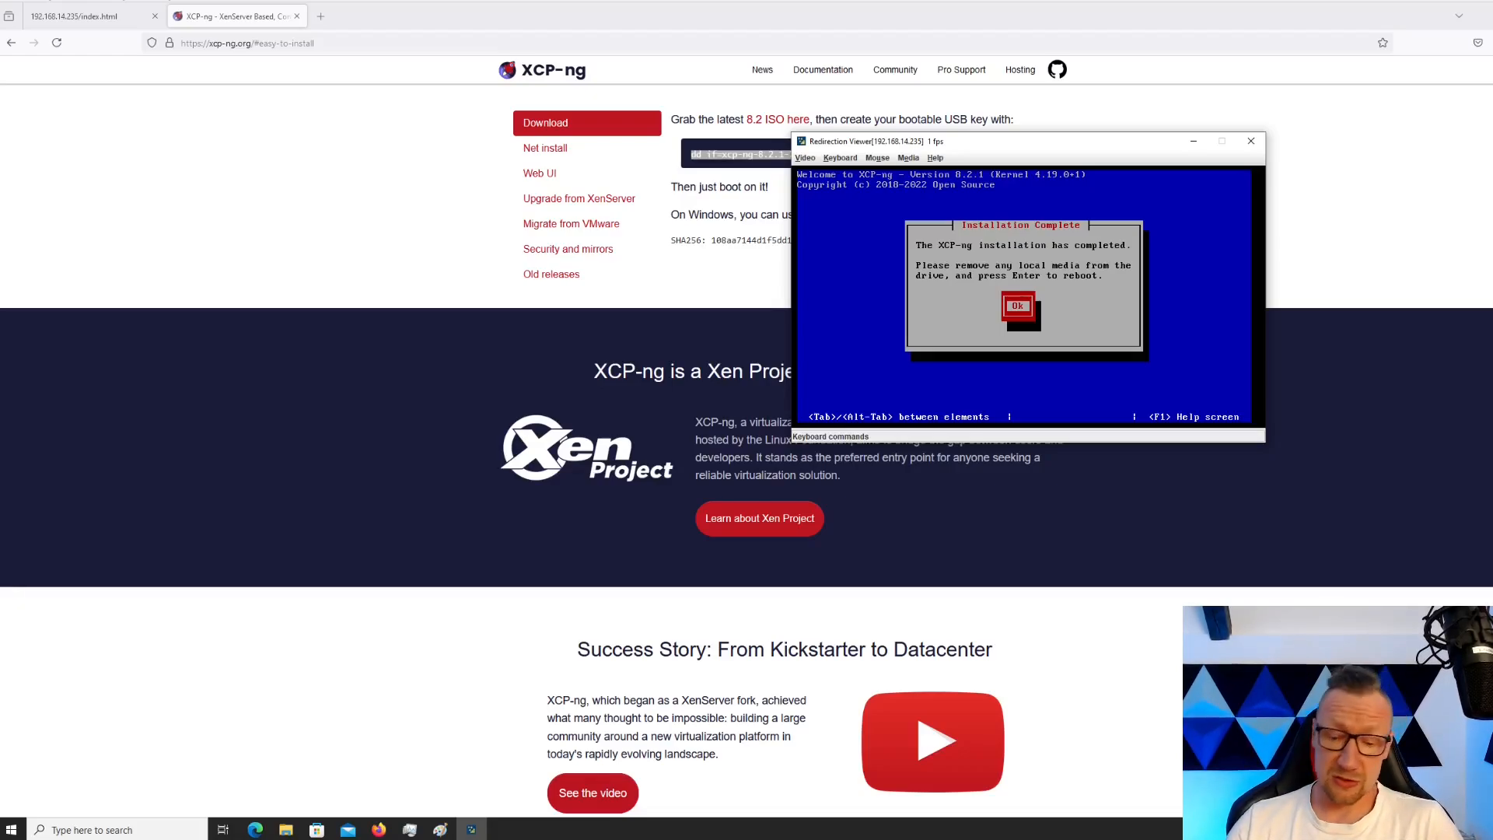
Reboot the freshly installed host, then open a new browser tab
{"action": "key", "text": "Return"}
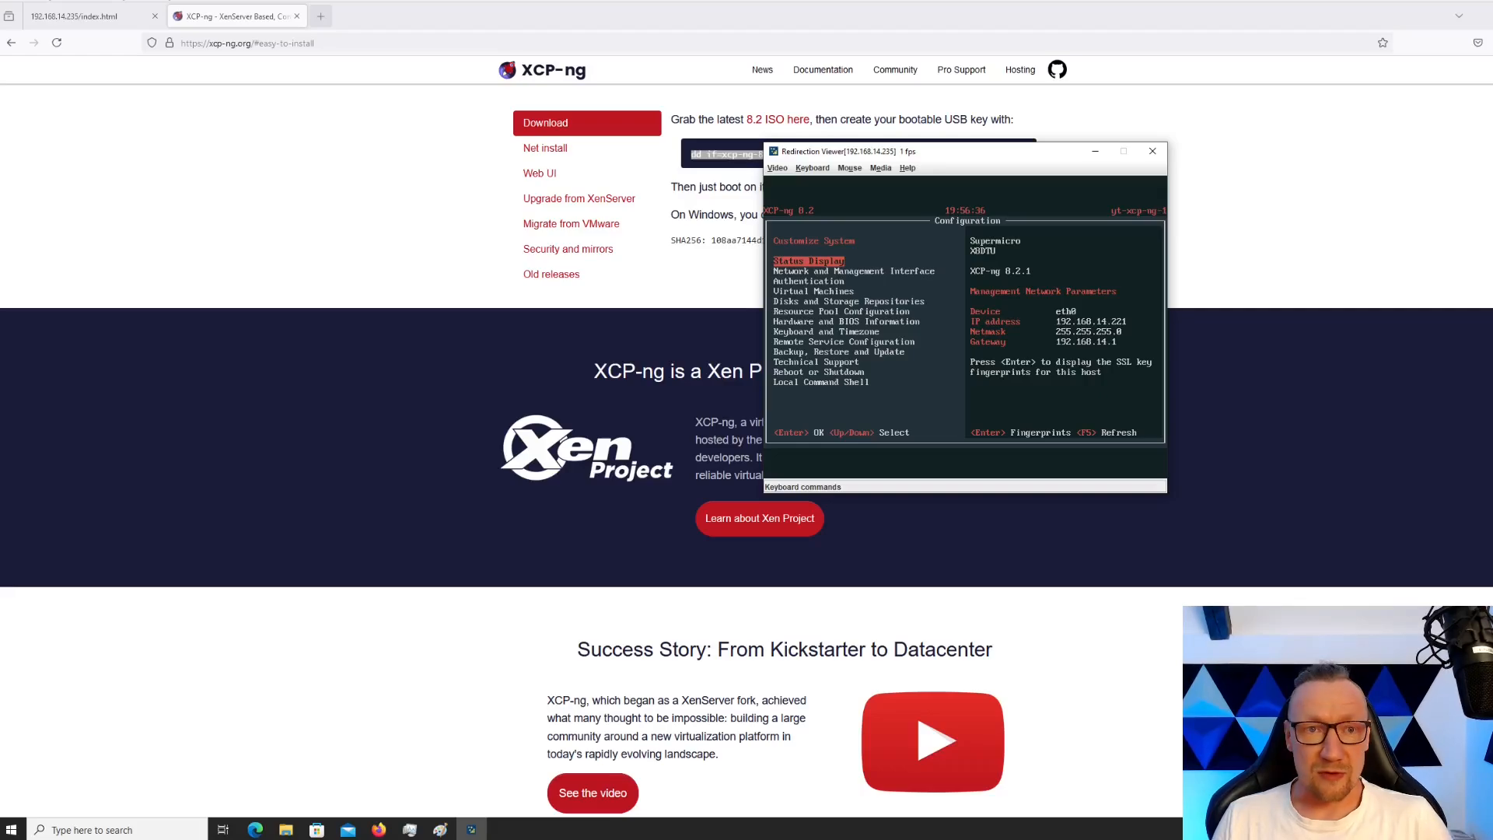
{"action": "left_click", "coordinate": [321, 16]}
{"action": "type", "text": "192.168"}
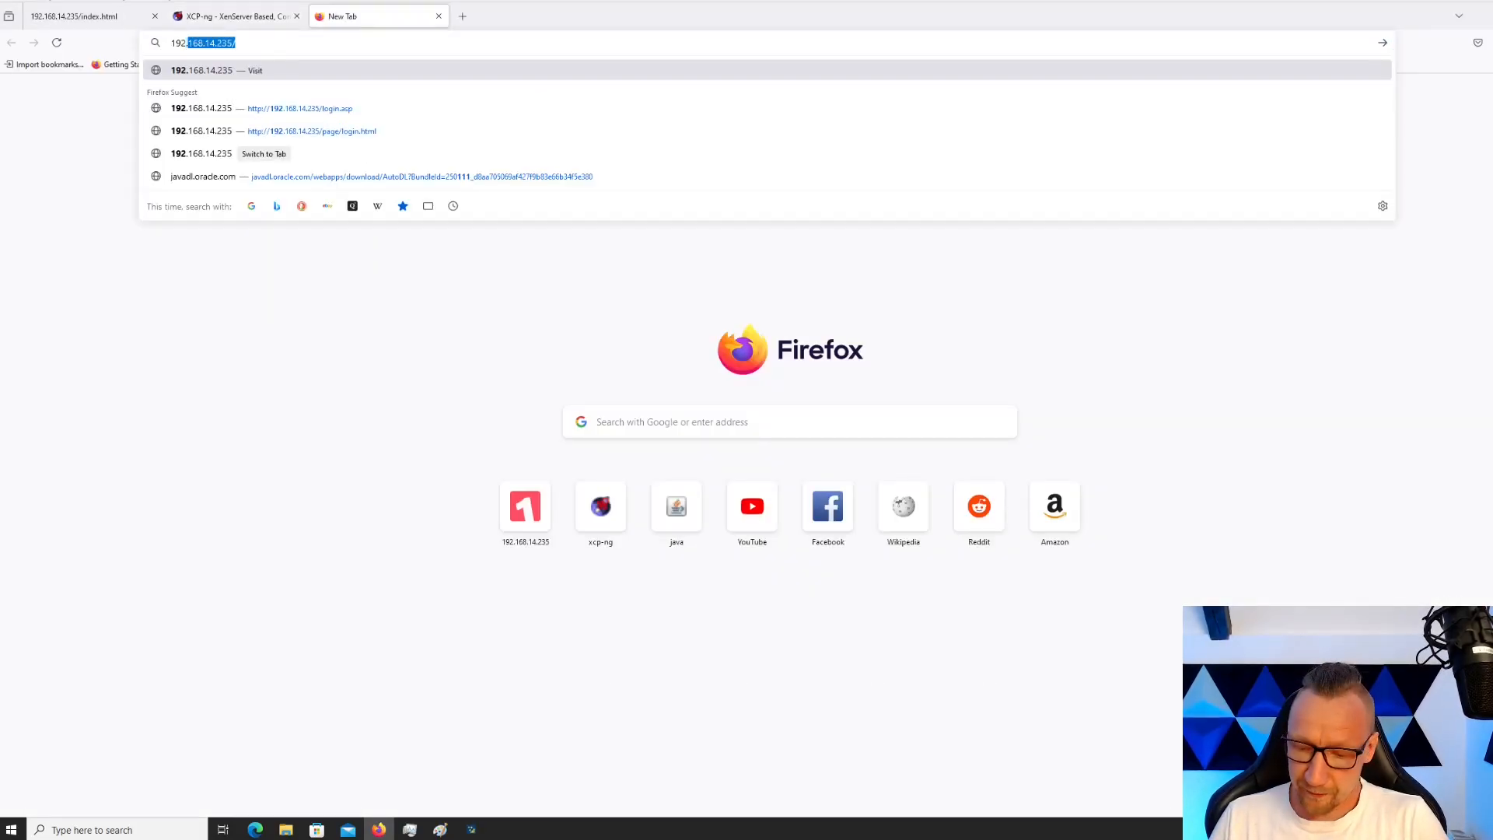
{"action": "type", "text": ".14.221"}
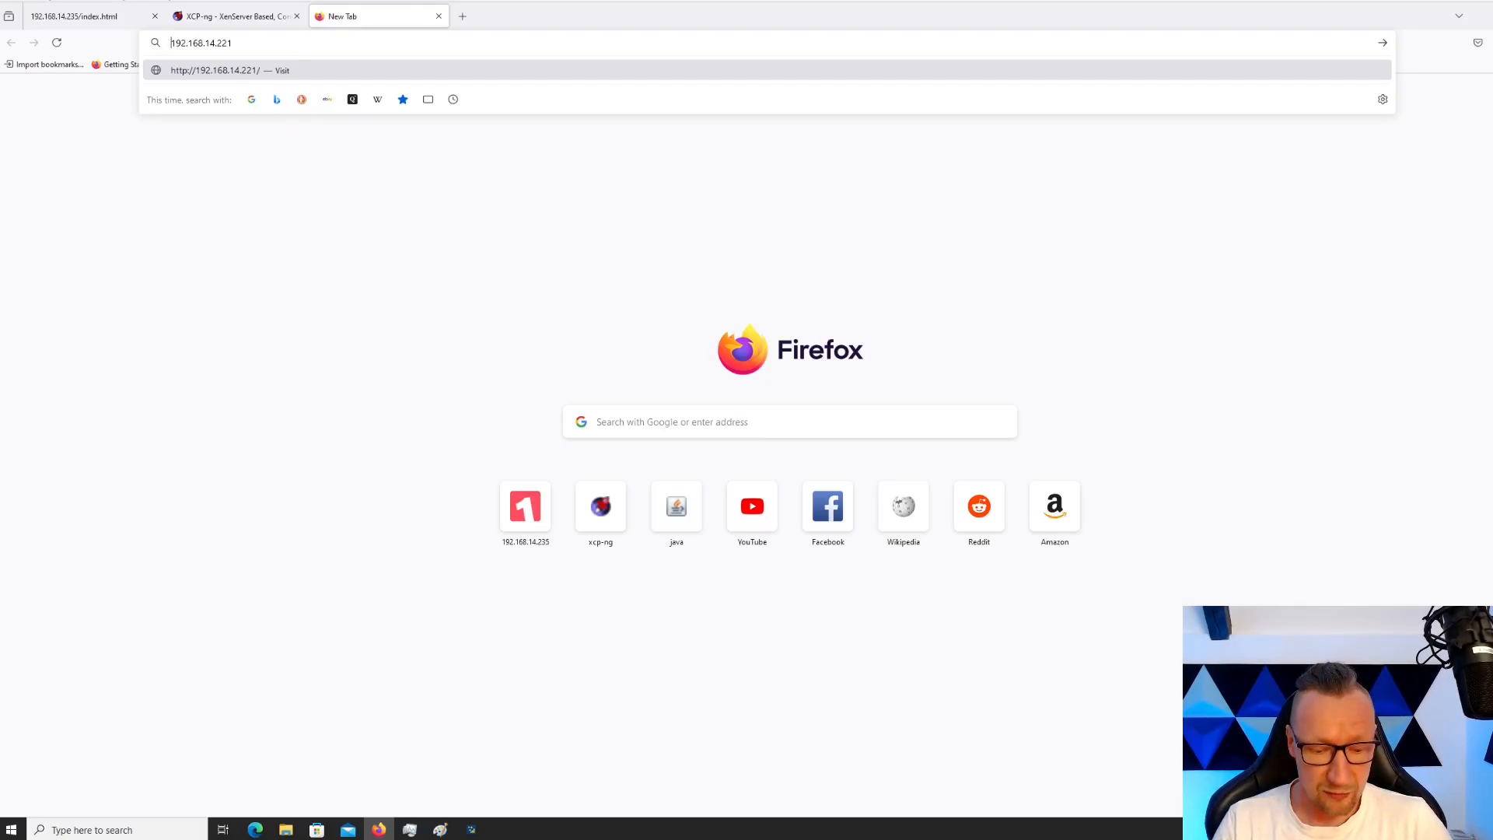
{"action": "key", "text": "Home"}
{"action": "type", "text": "https://"}
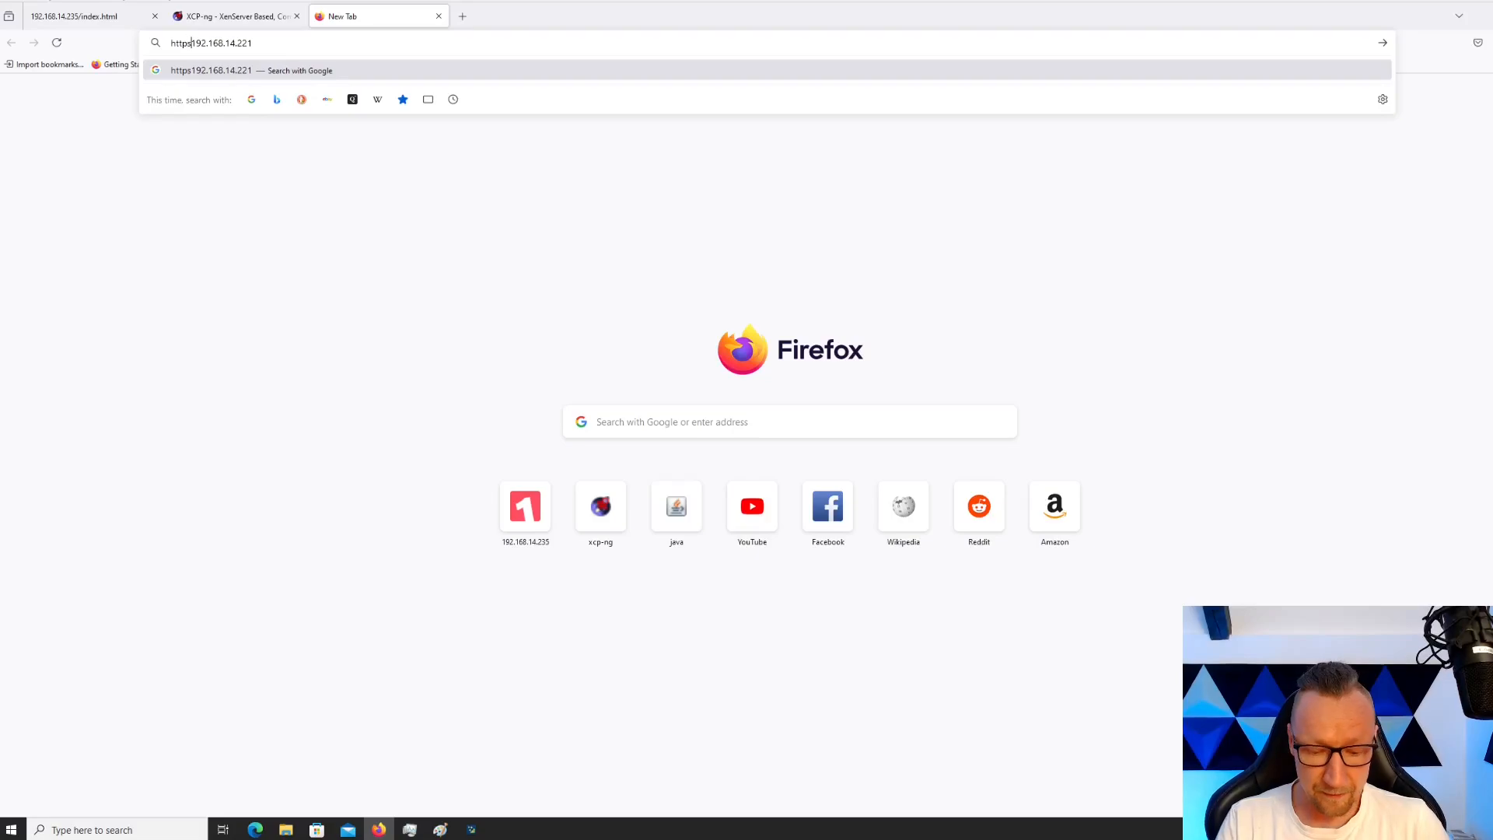
{"action": "key", "text": "Return"}
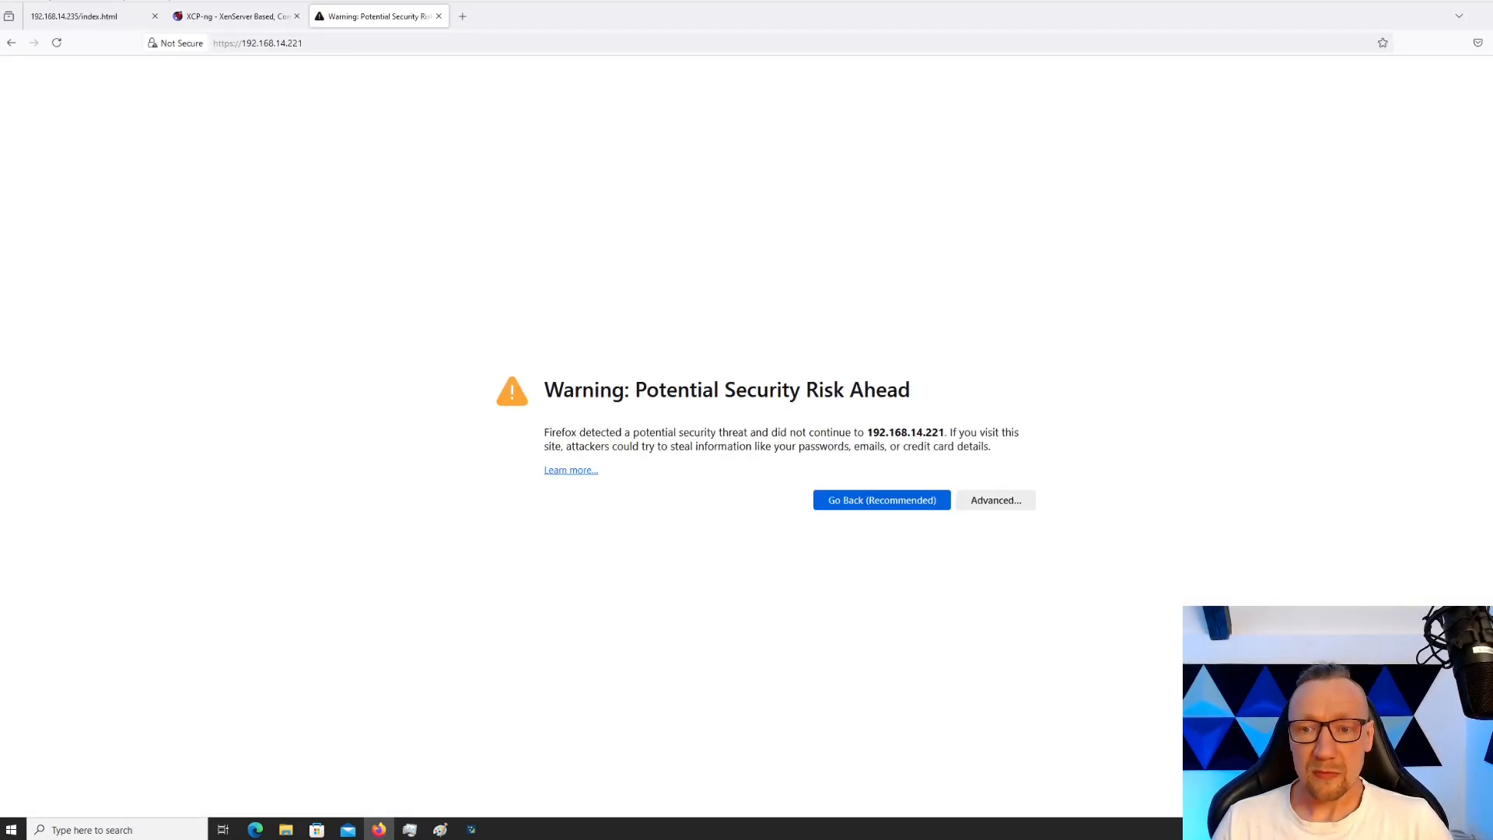
{"action": "left_click", "coordinate": [996, 500]}
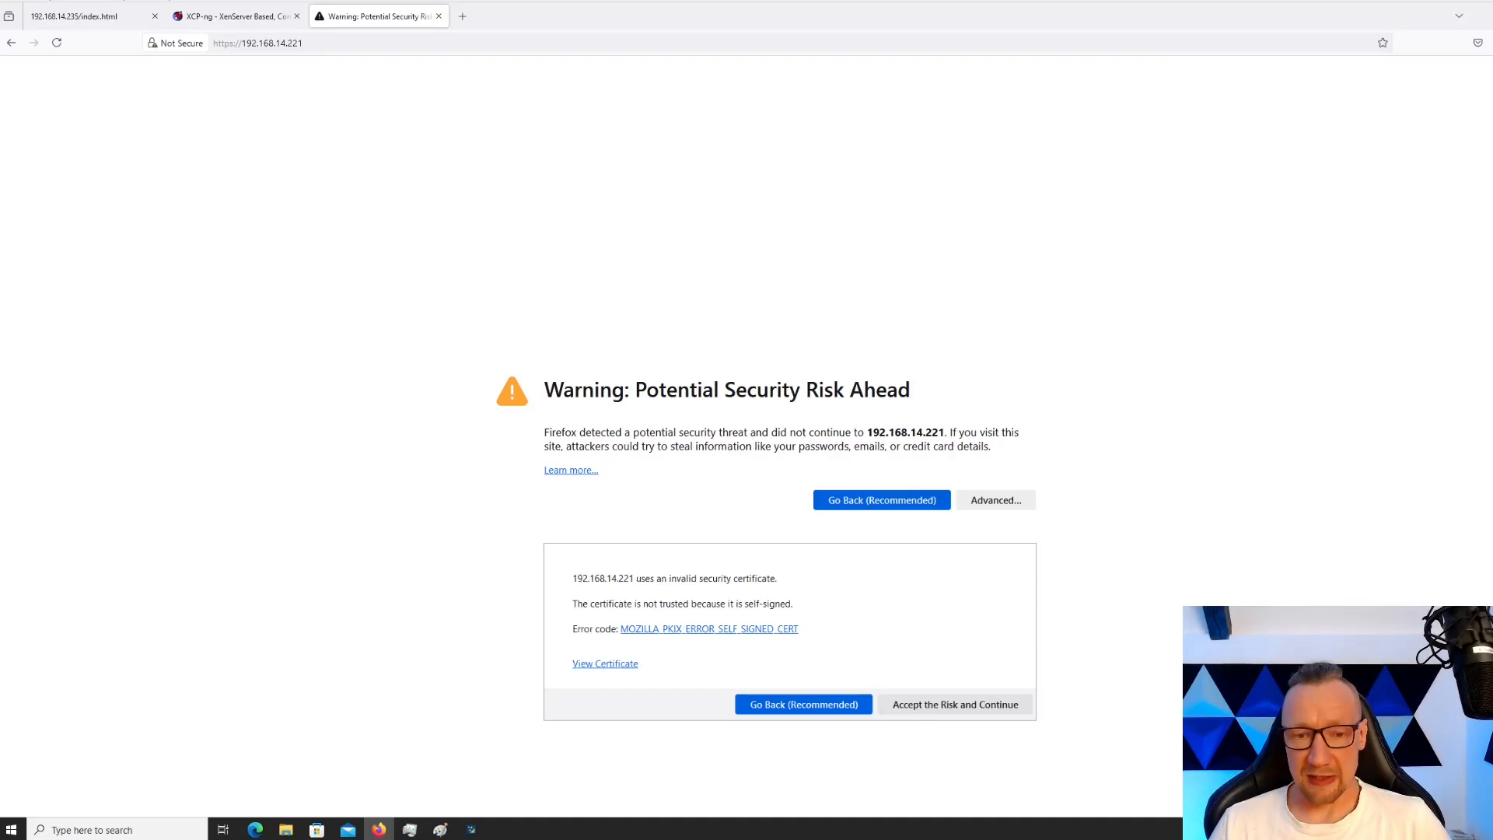
{"action": "left_click", "coordinate": [956, 705]}
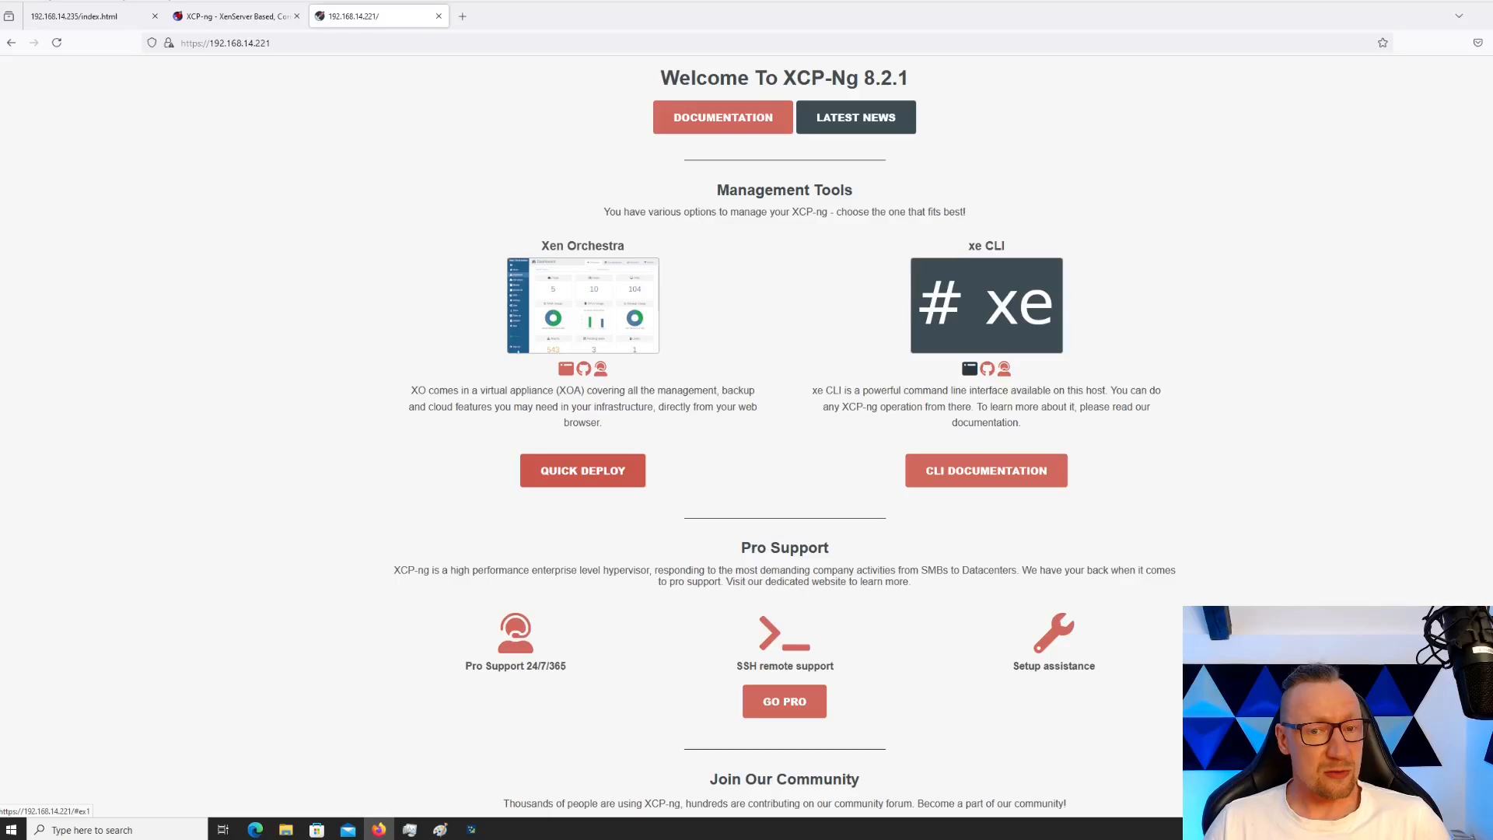
Open Xen Orchestra Quick Deploy and authenticate with the host's password, without saving the login
{"action": "left_click", "coordinate": [583, 471]}
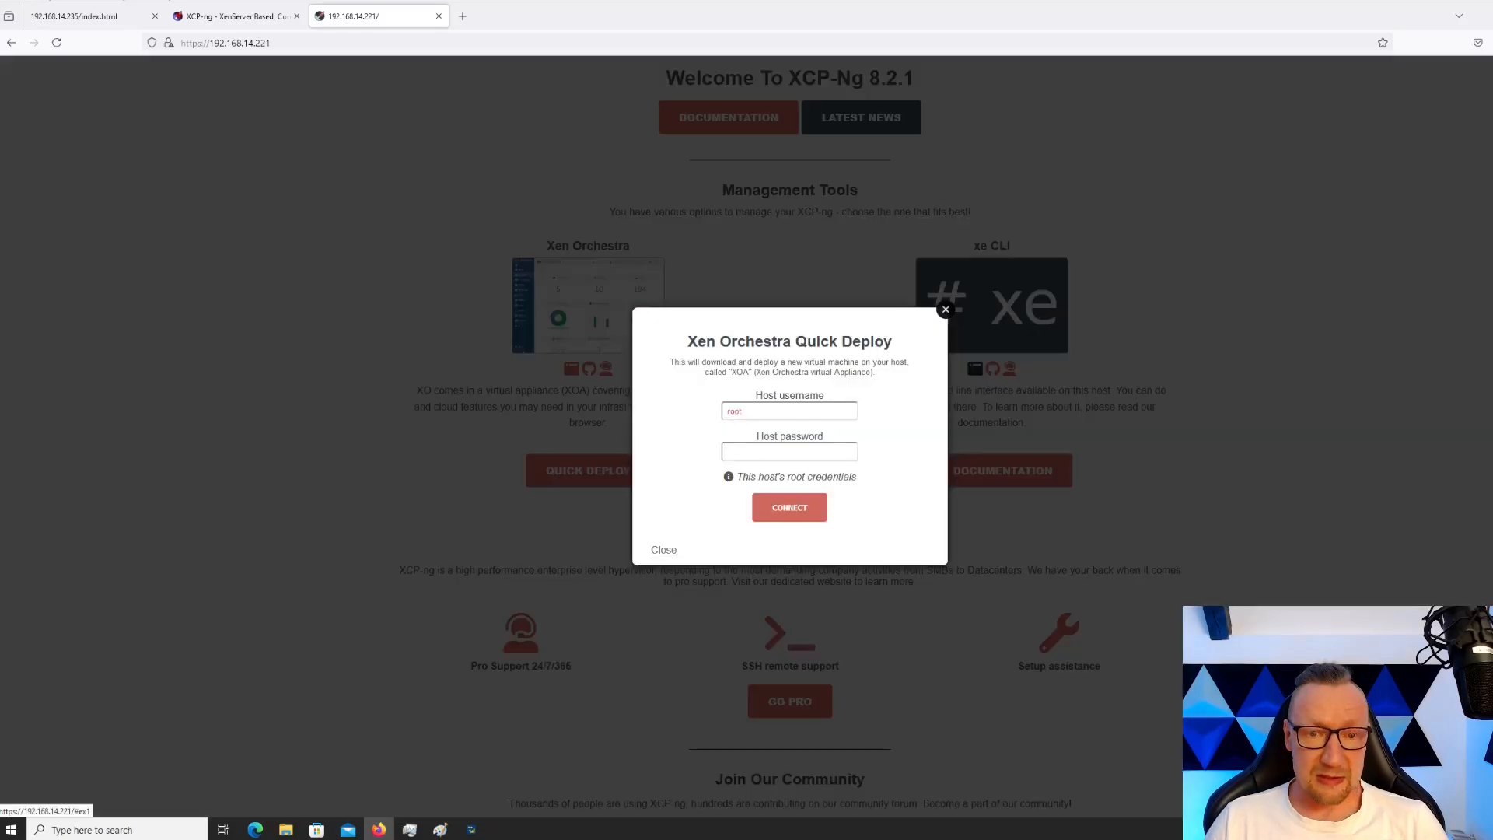
{"action": "left_click", "coordinate": [790, 452]}
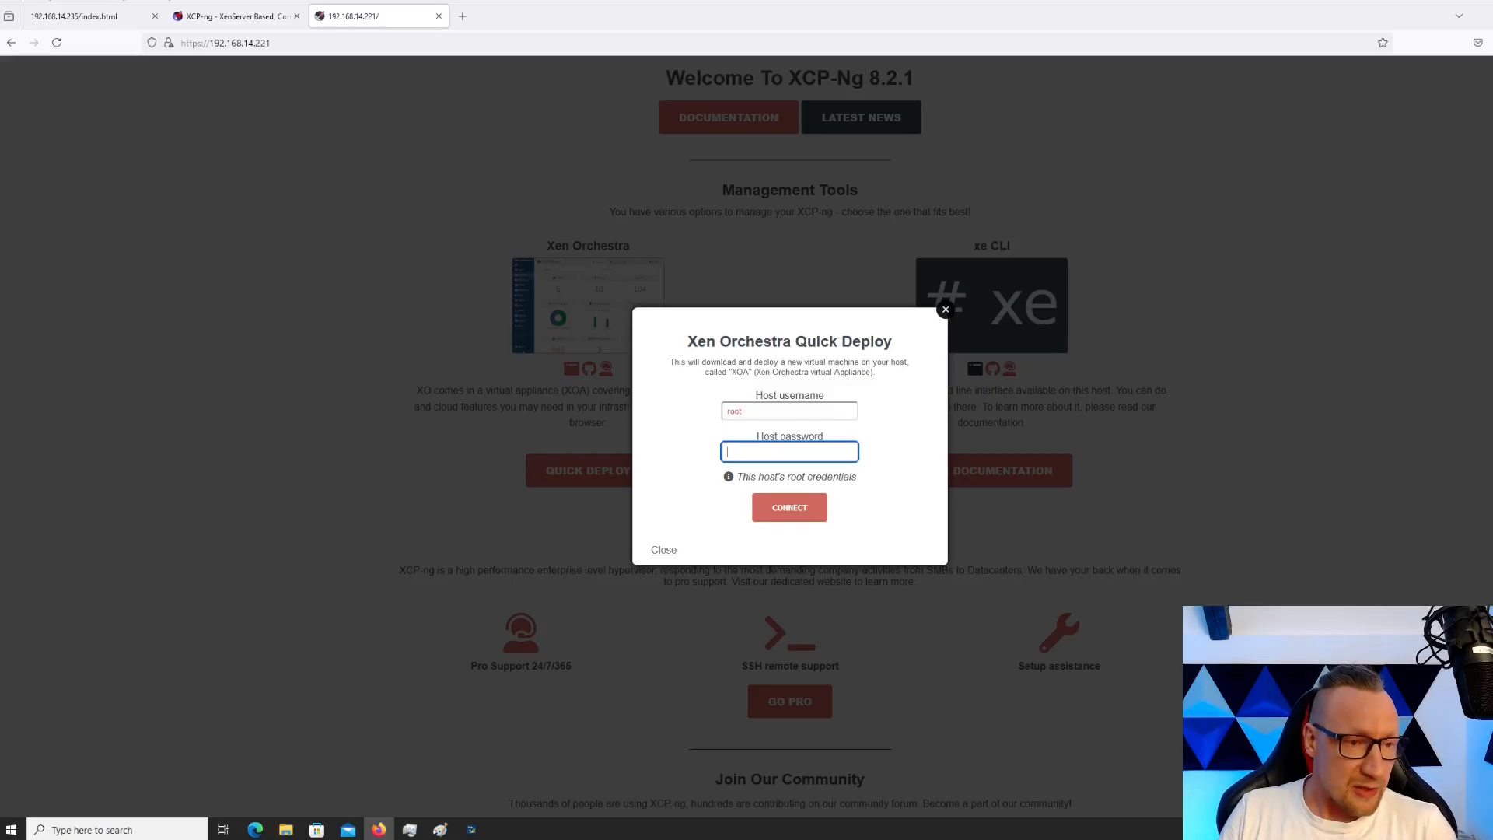
{"action": "type", "text": "********"}
{"action": "key", "text": "Return"}
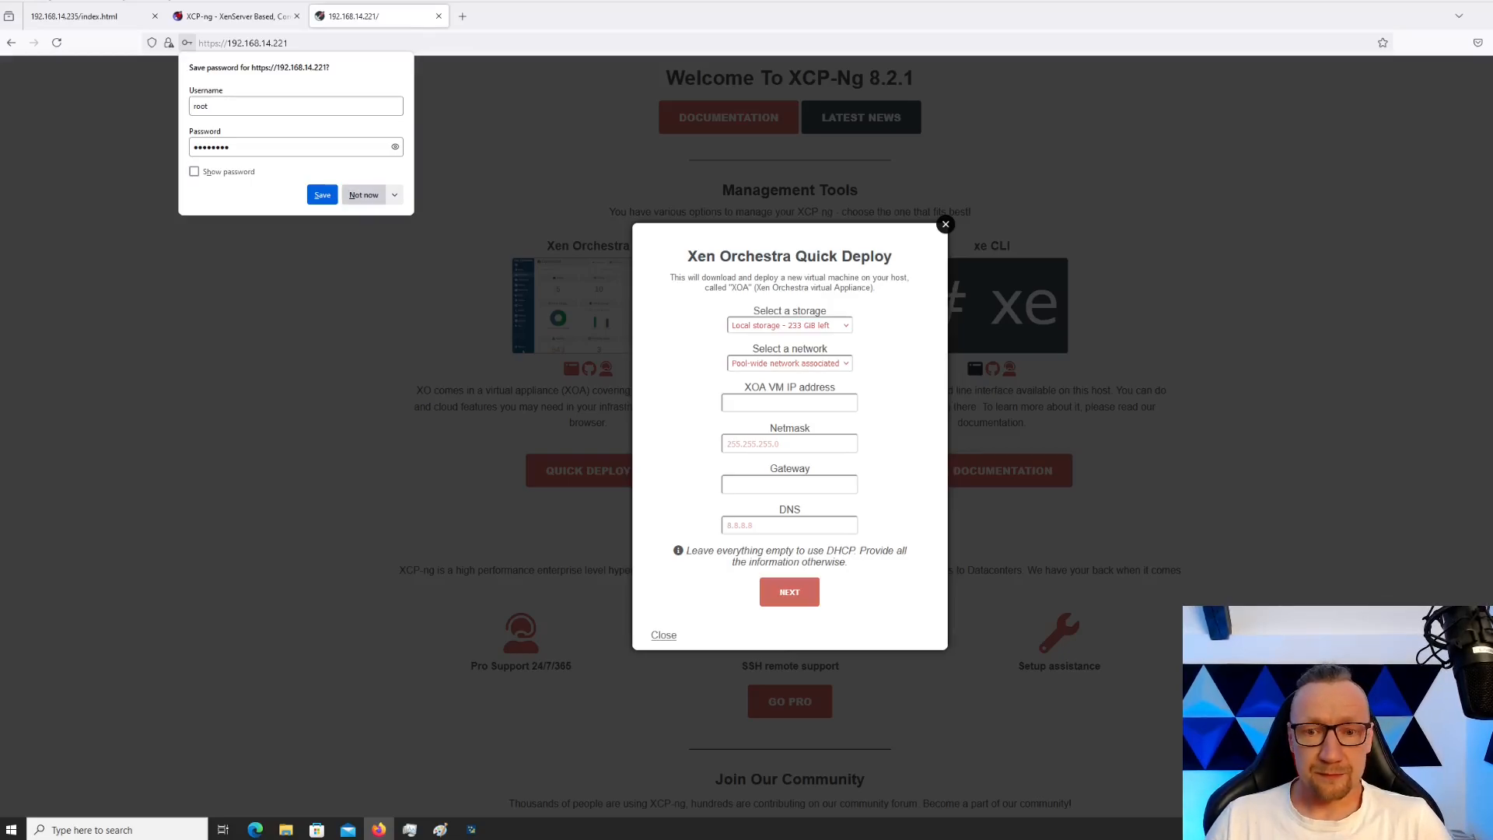
{"action": "left_click", "coordinate": [363, 194]}
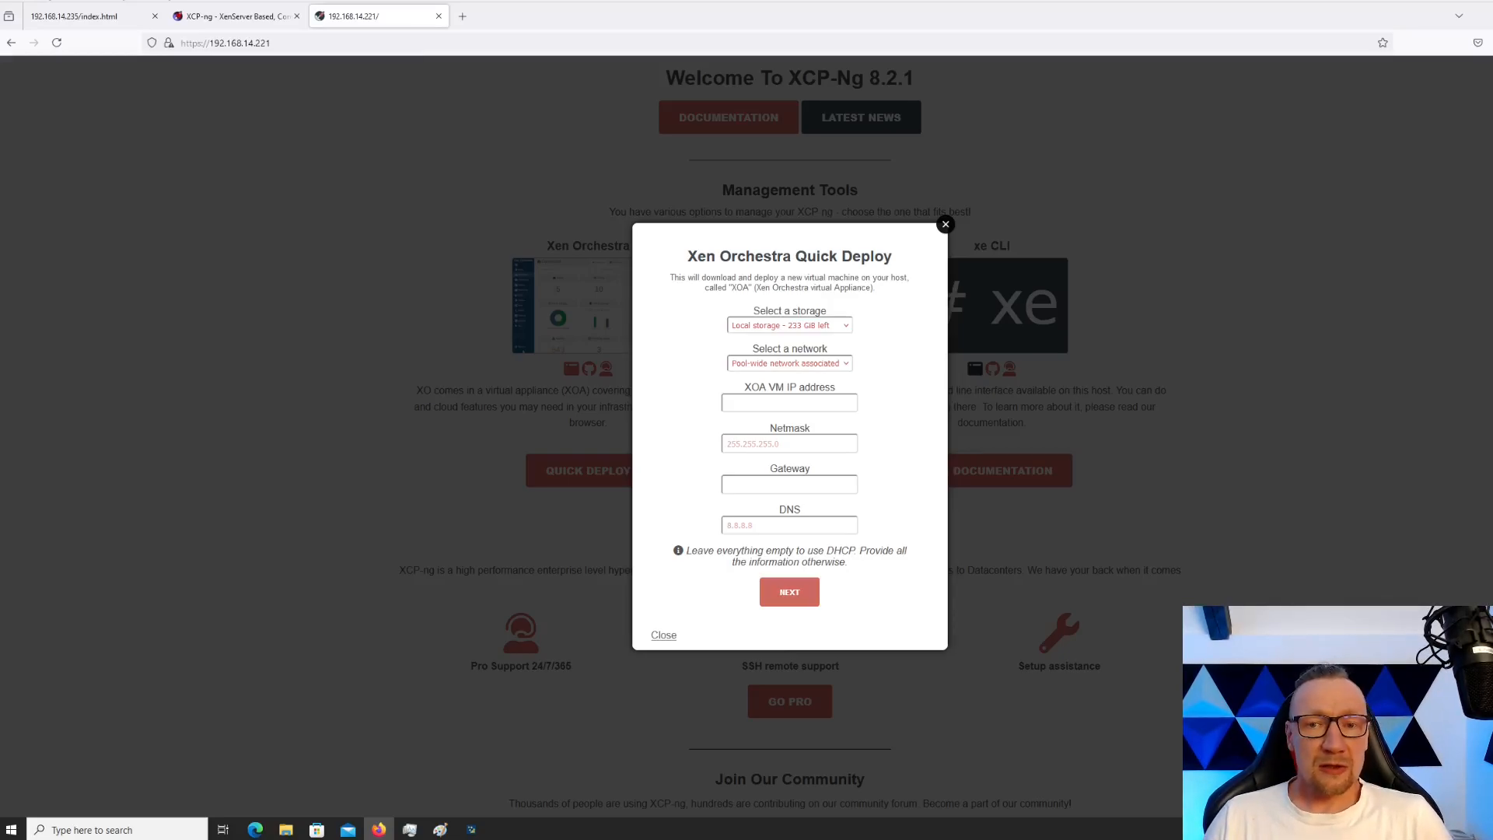
Choose Local storage, pool-wide network, IP 192.168.14.203 and gateway 192.168.14.1, then continue
{"action": "left_click", "coordinate": [790, 325]}
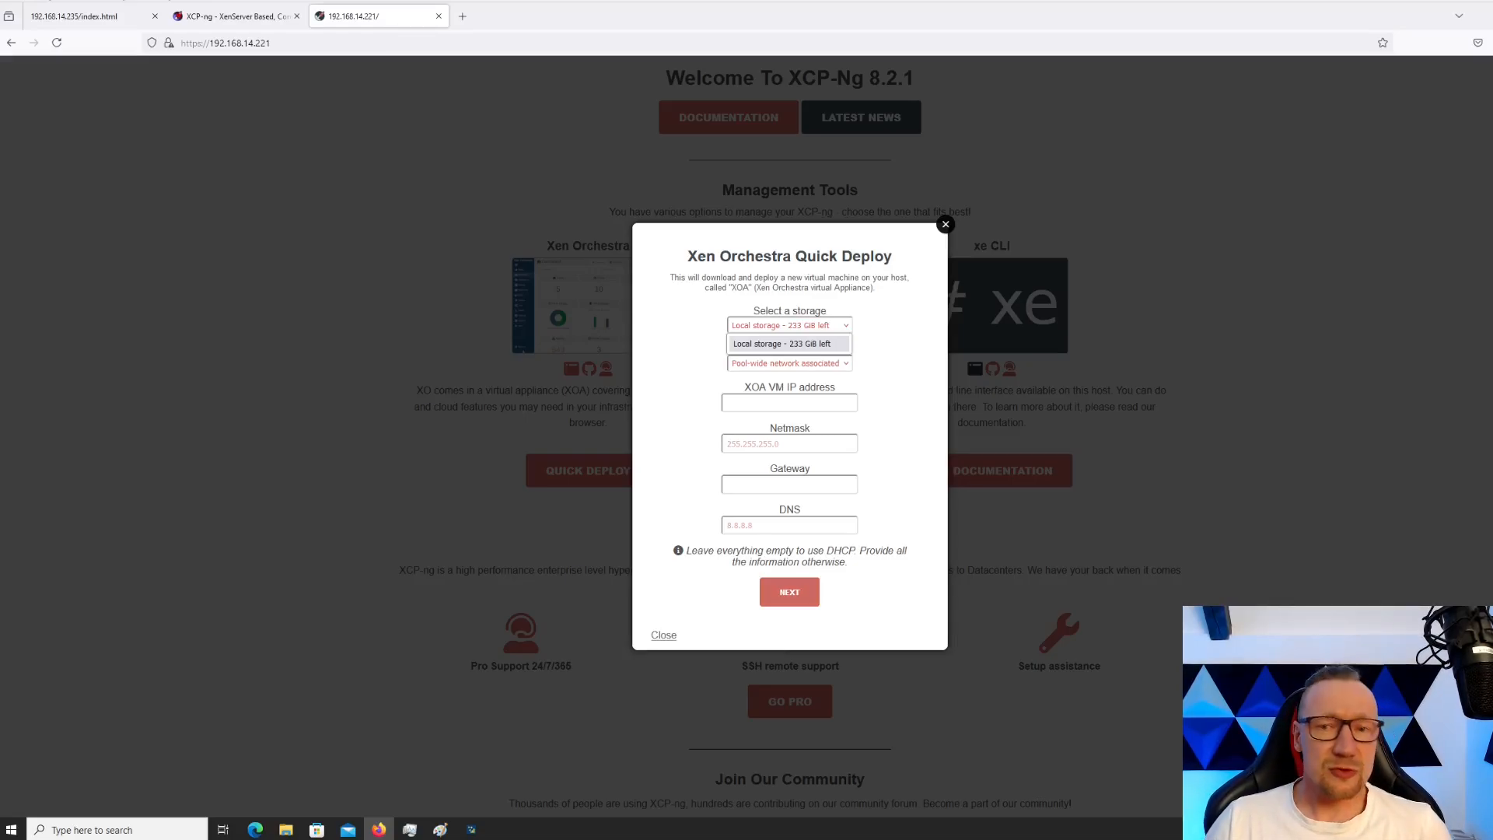
{"action": "left_click", "coordinate": [790, 343]}
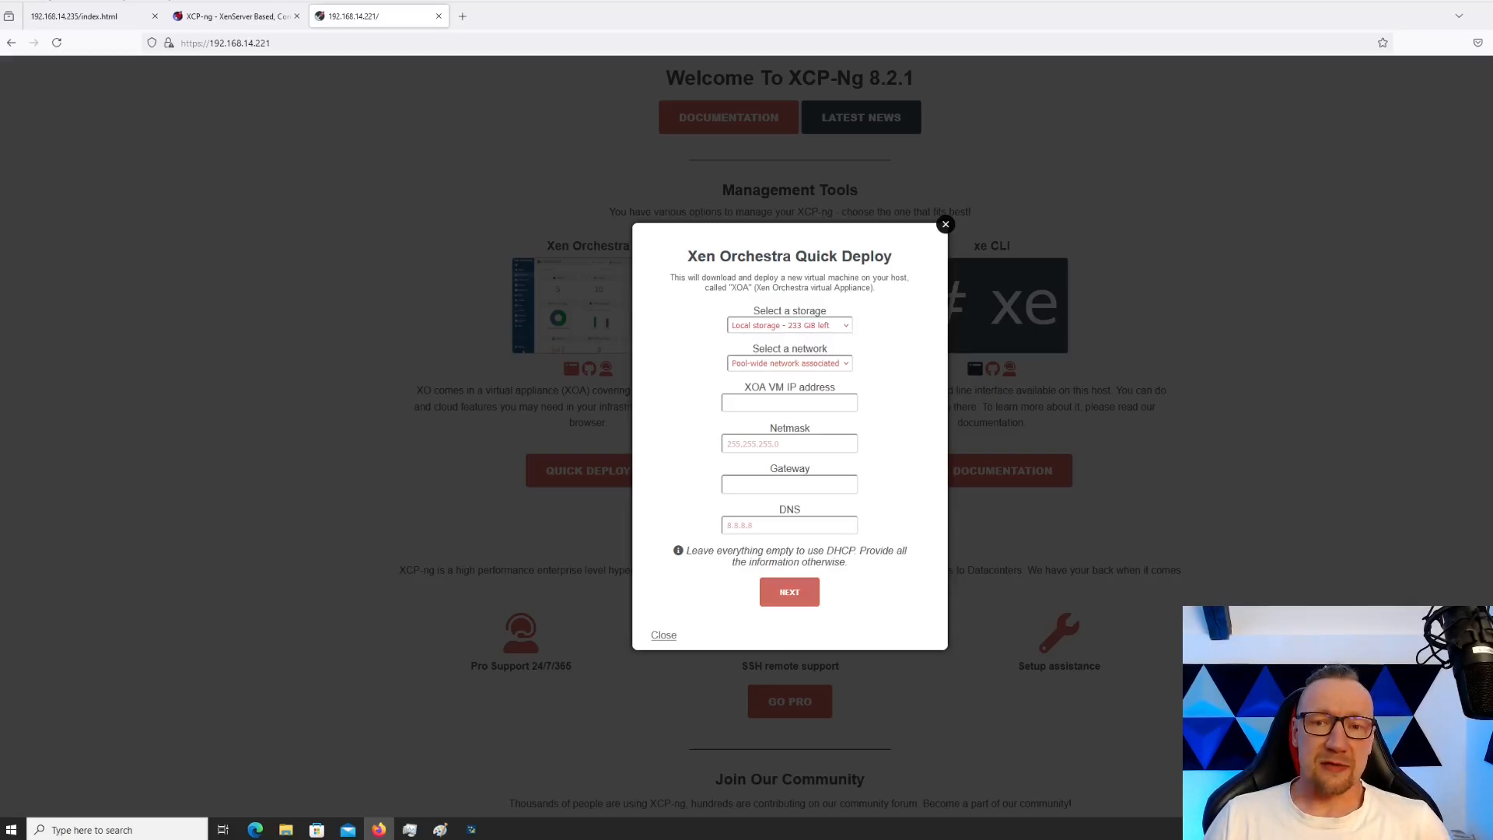
{"action": "left_click", "coordinate": [790, 364]}
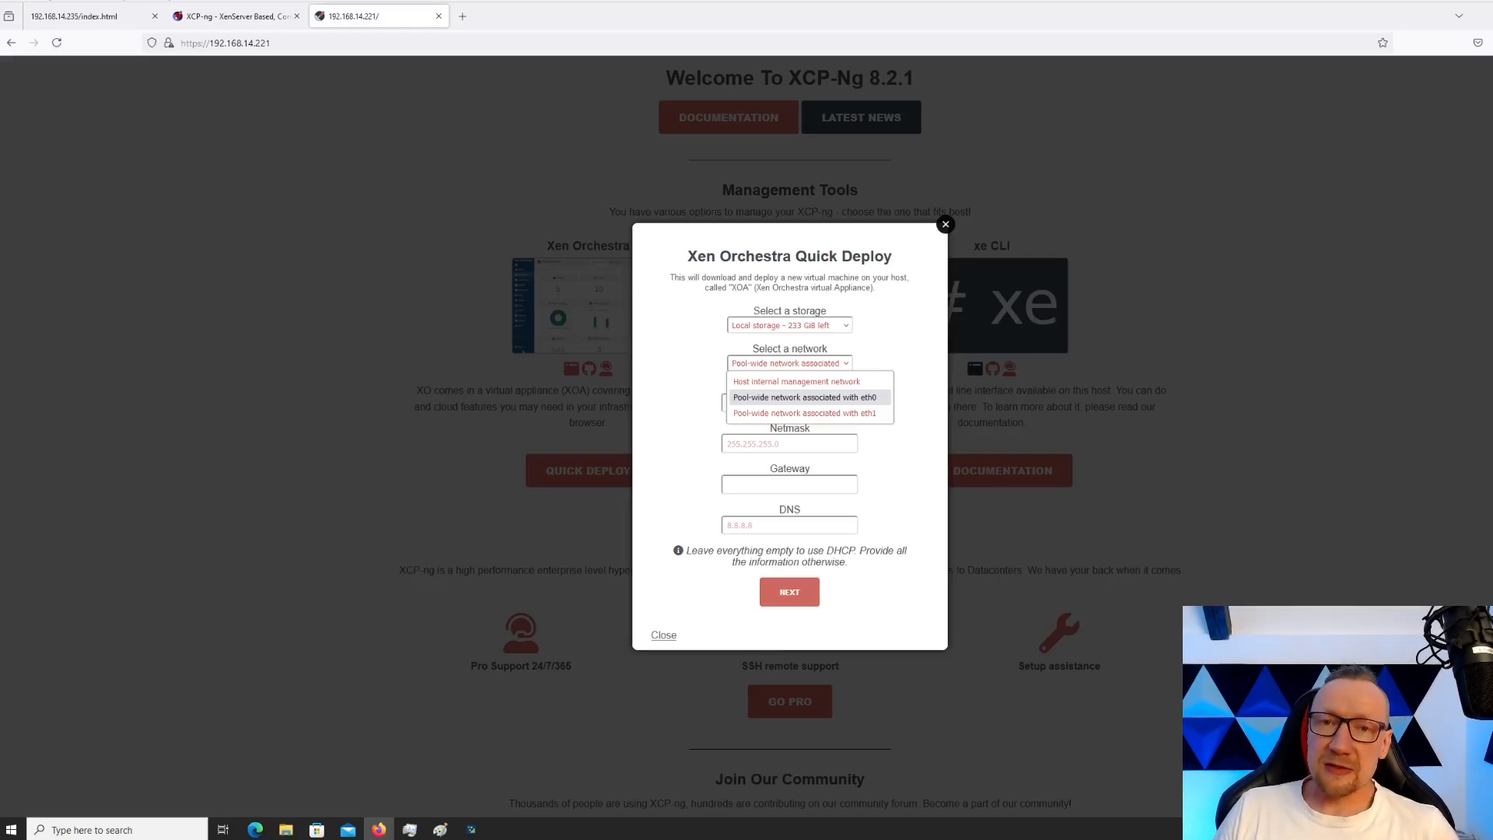
{"action": "left_click", "coordinate": [804, 397]}
{"action": "left_click", "coordinate": [790, 403]}
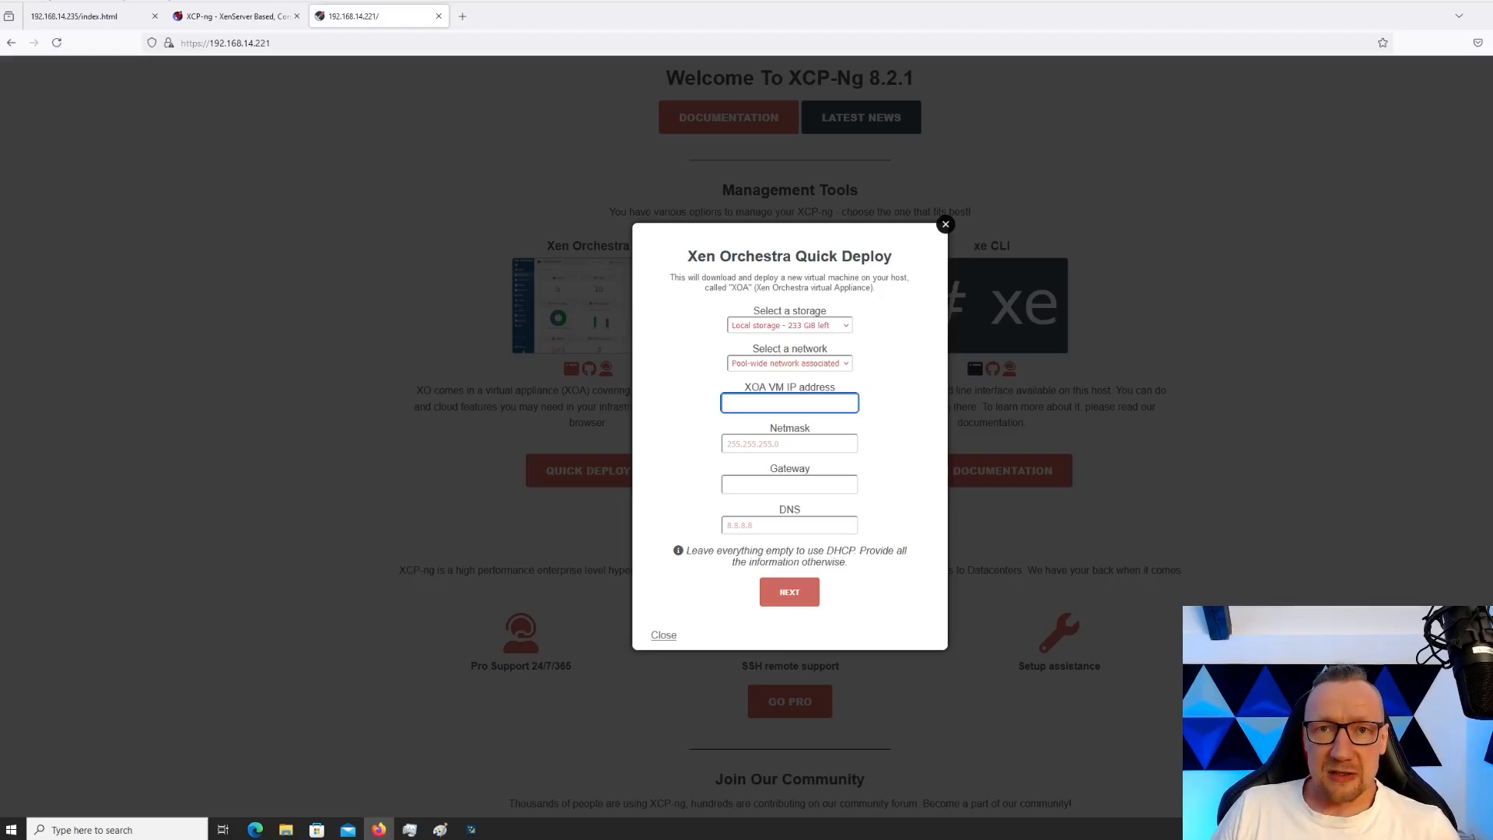
{"action": "type", "text": "192.168.14.203"}
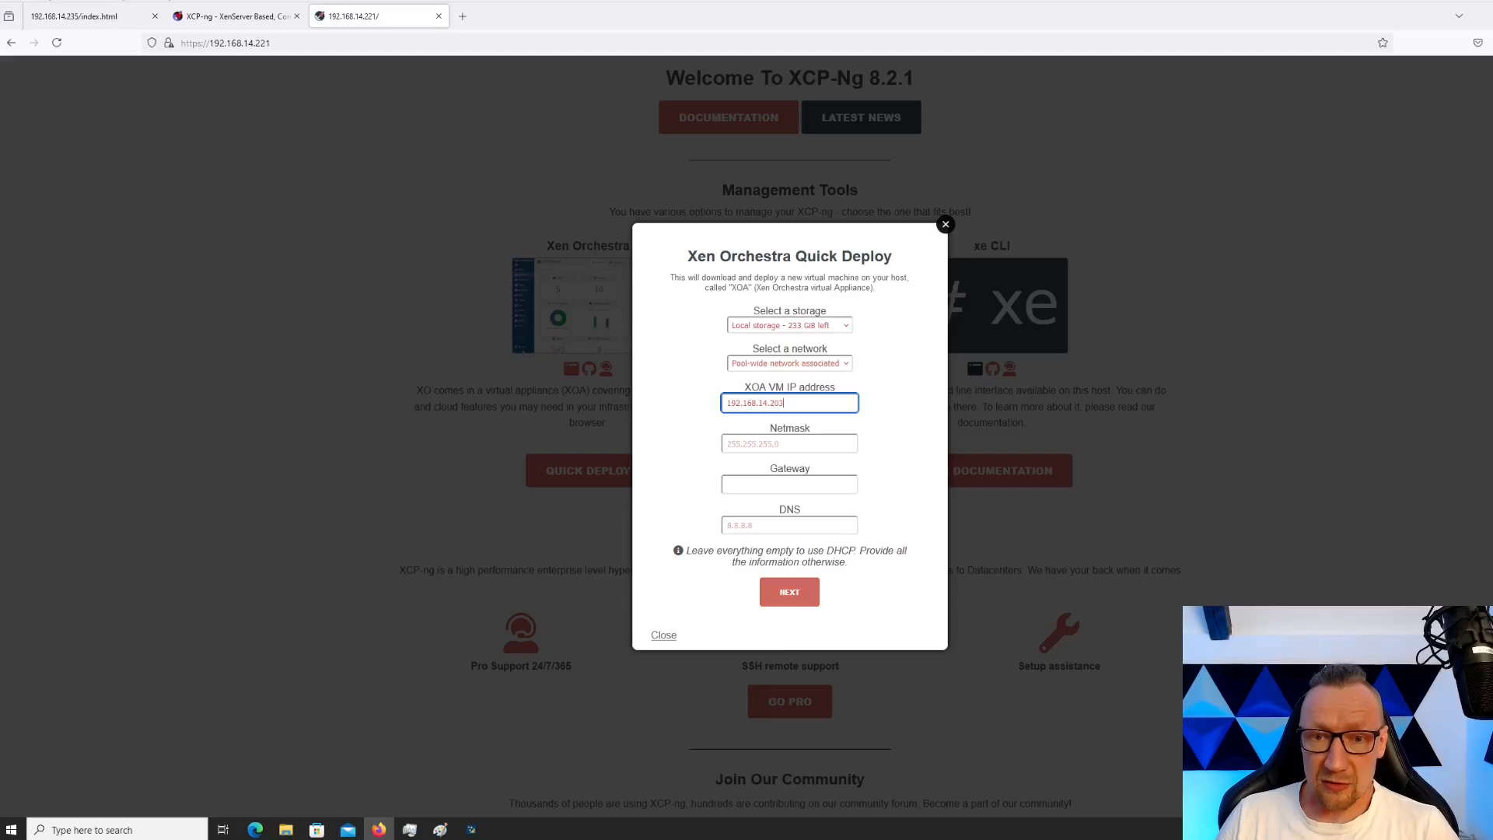
{"action": "key", "text": "Tab"}
{"action": "key", "text": "Tab"}
{"action": "type", "text": "192.168.14.1"}
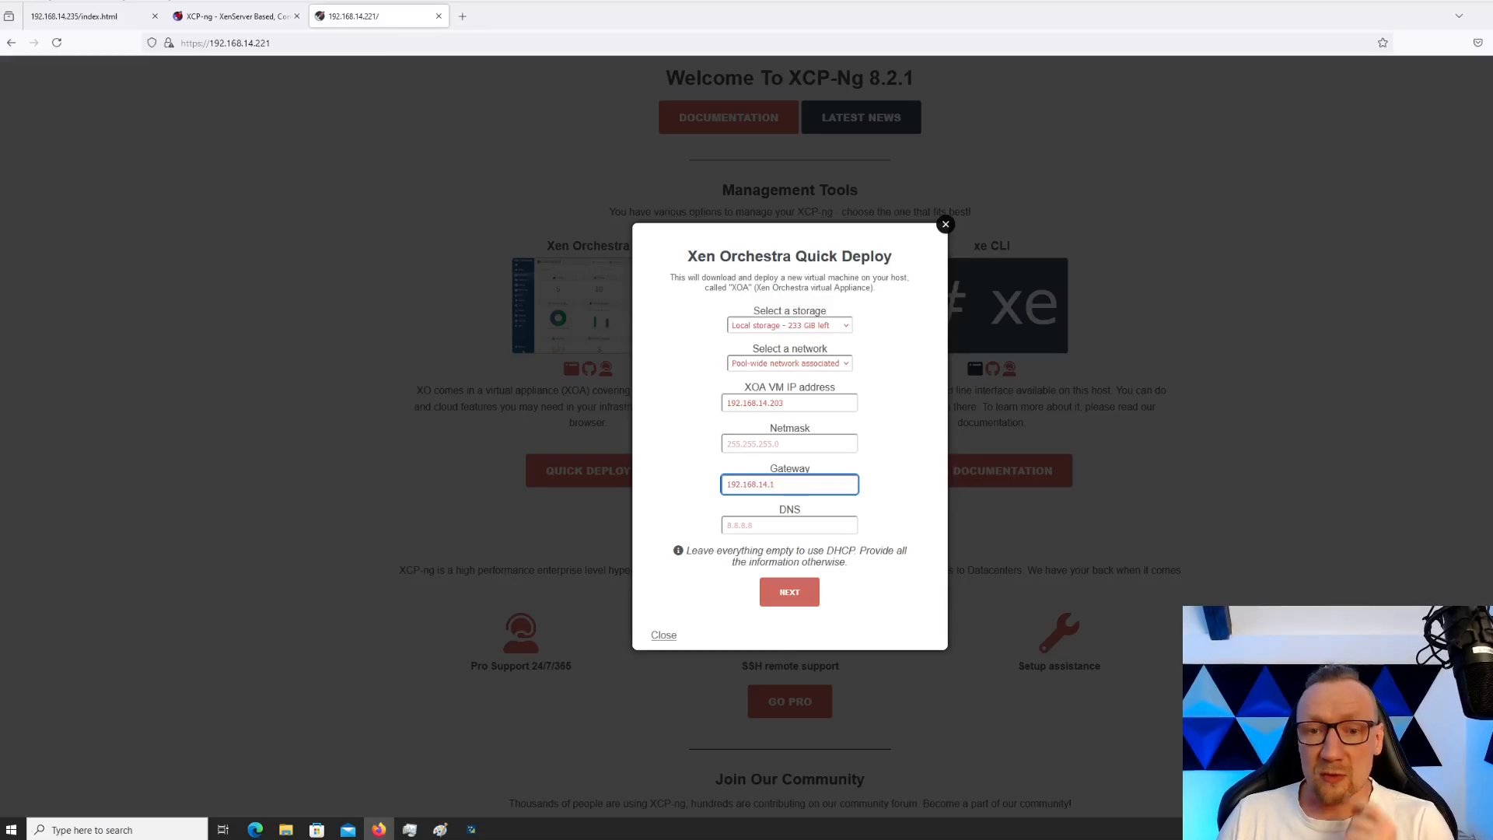
{"action": "key", "text": "Tab"}
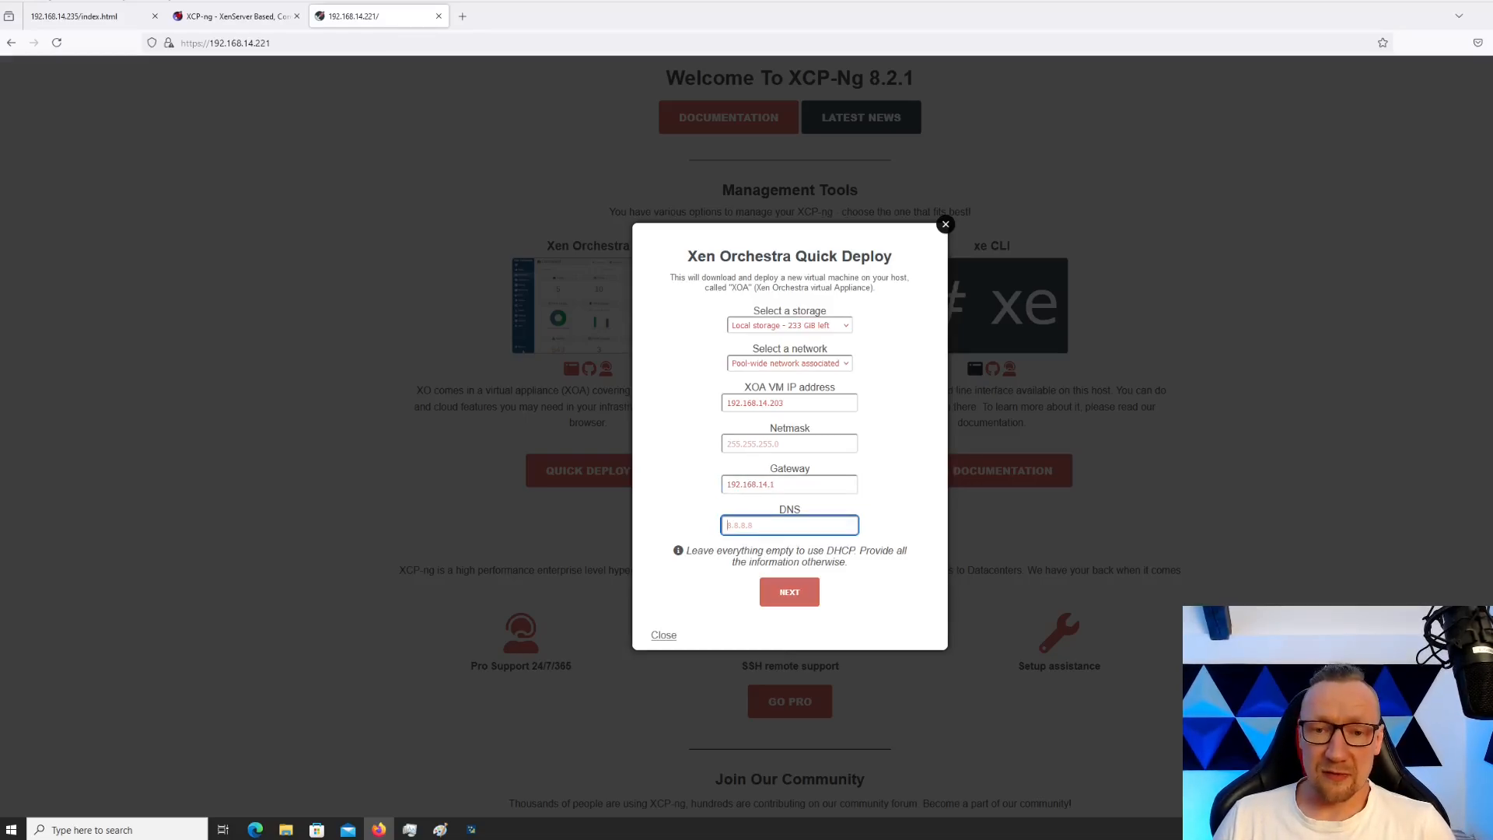
{"action": "left_click", "coordinate": [789, 593]}
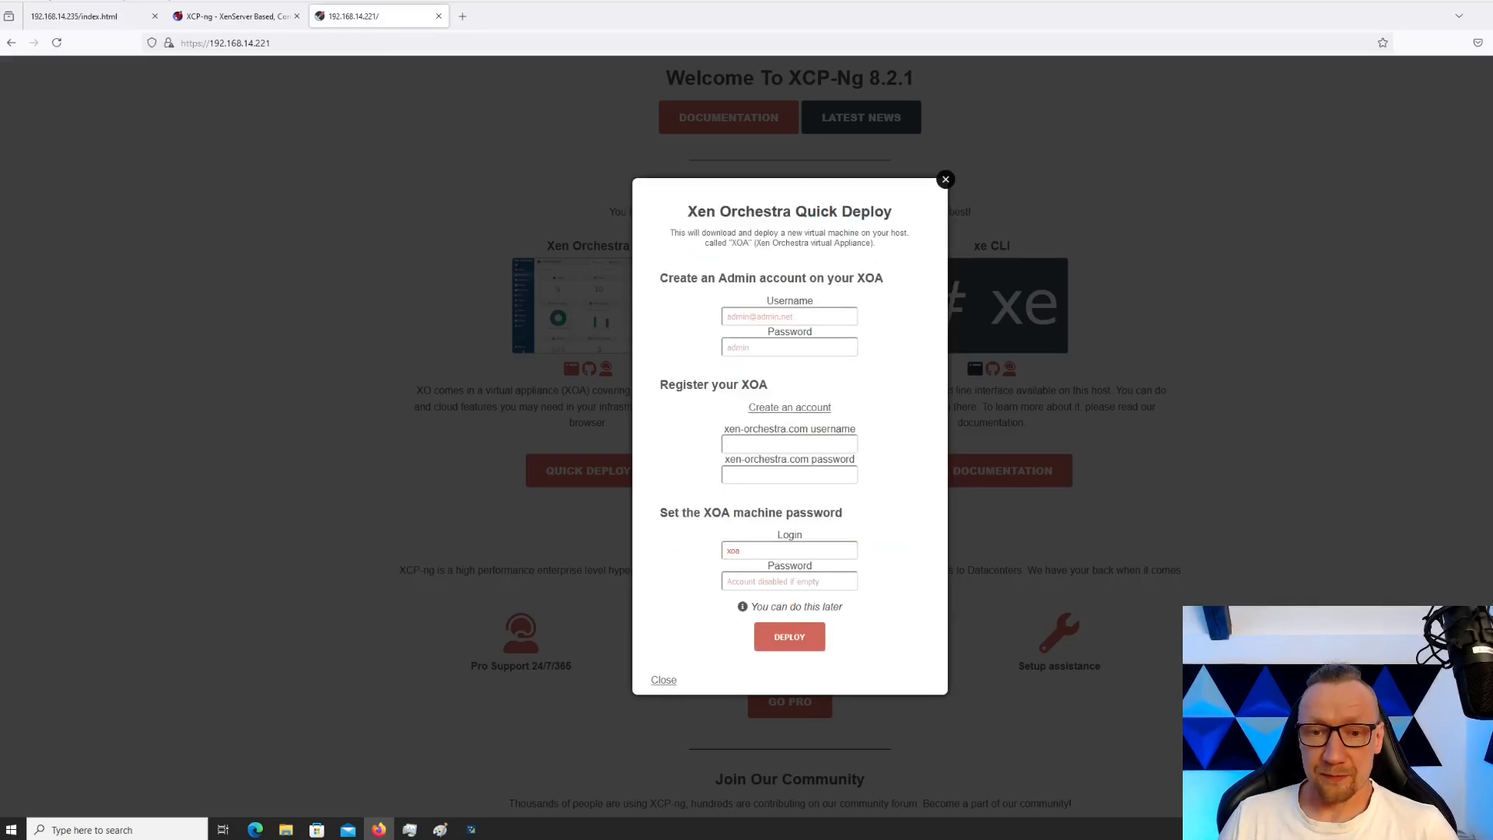
Enter the XOA admin username and password and the machine password, then start deployment
{"action": "left_click", "coordinate": [789, 317]}
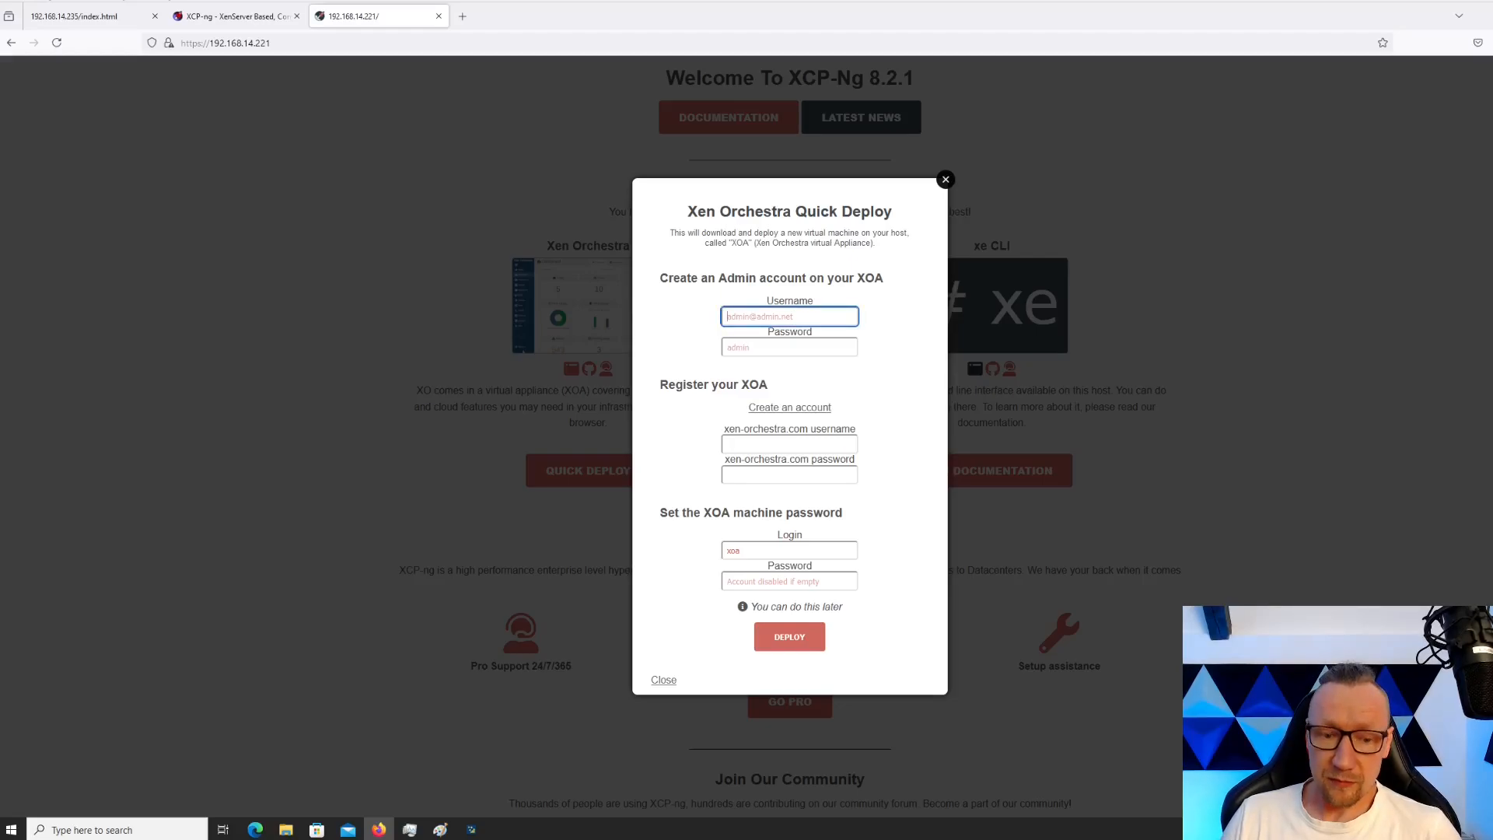
{"action": "type", "text": "admin"}
{"action": "key", "text": "Tab"}
{"action": "type", "text": "ad"}
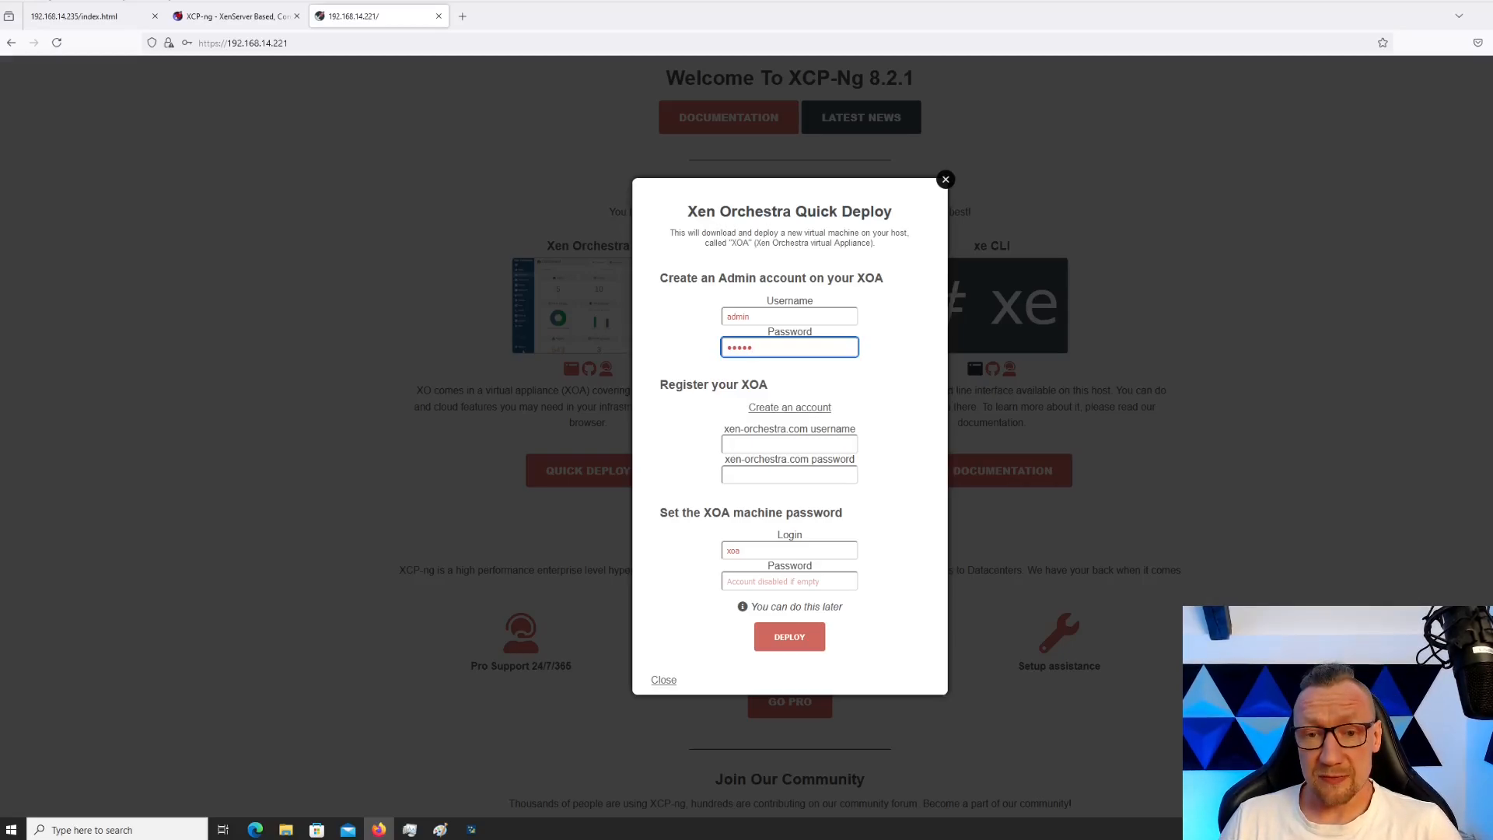
{"action": "left_click", "coordinate": [790, 581]}
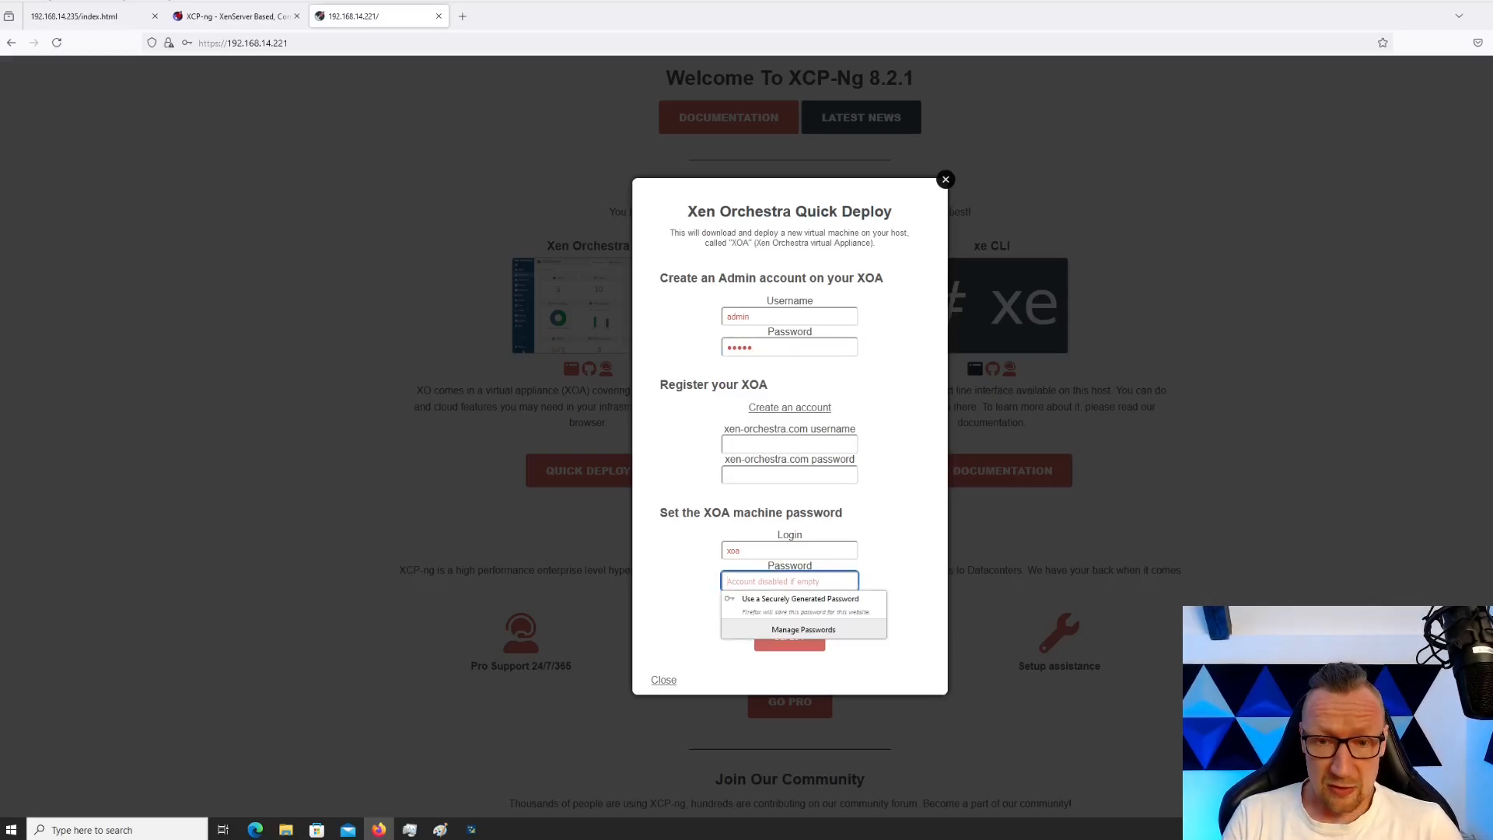
{"action": "type", "text": "xoa"}
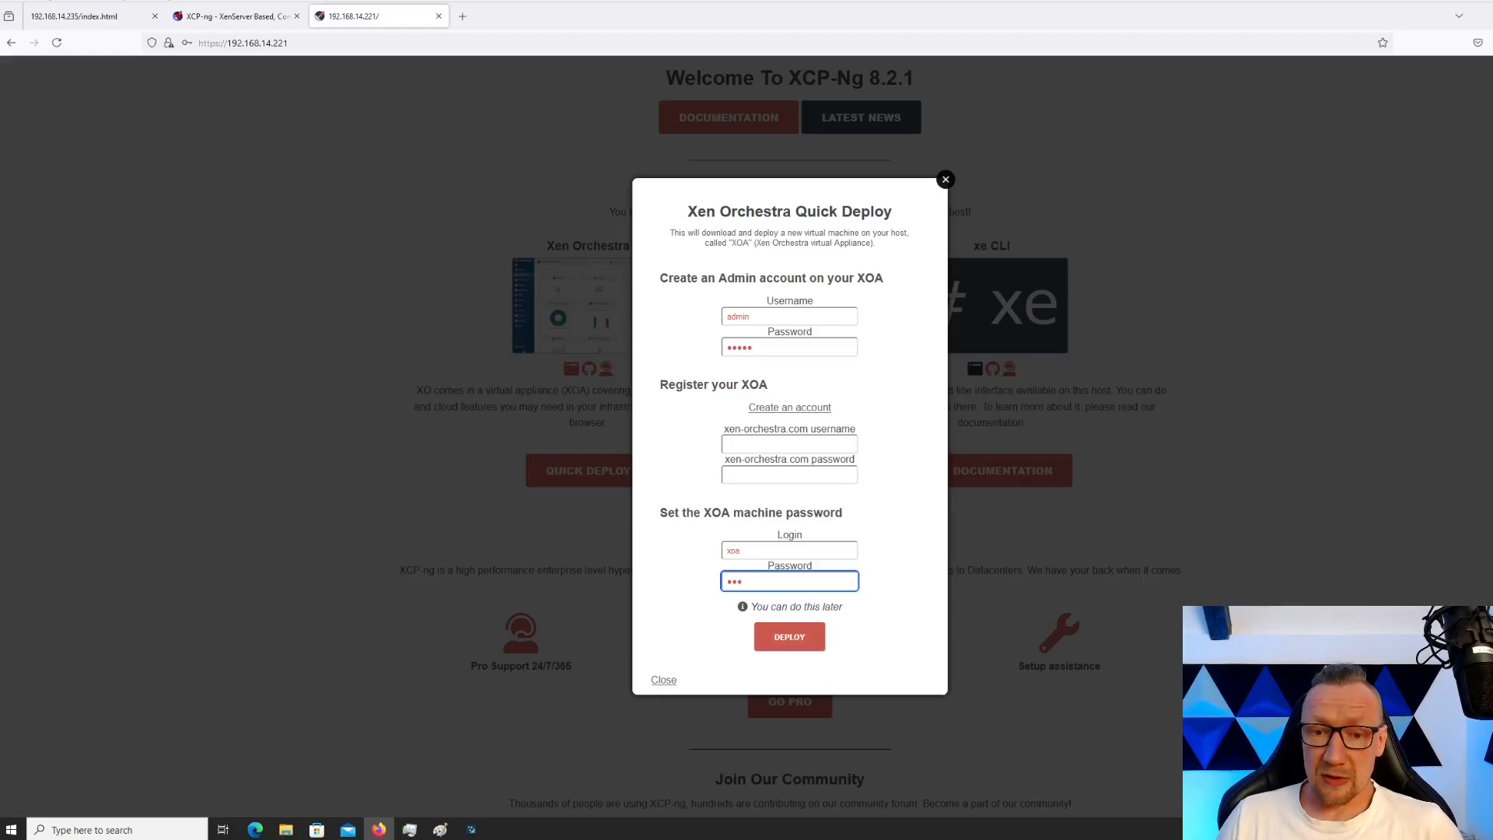
{"action": "key", "text": "Return"}
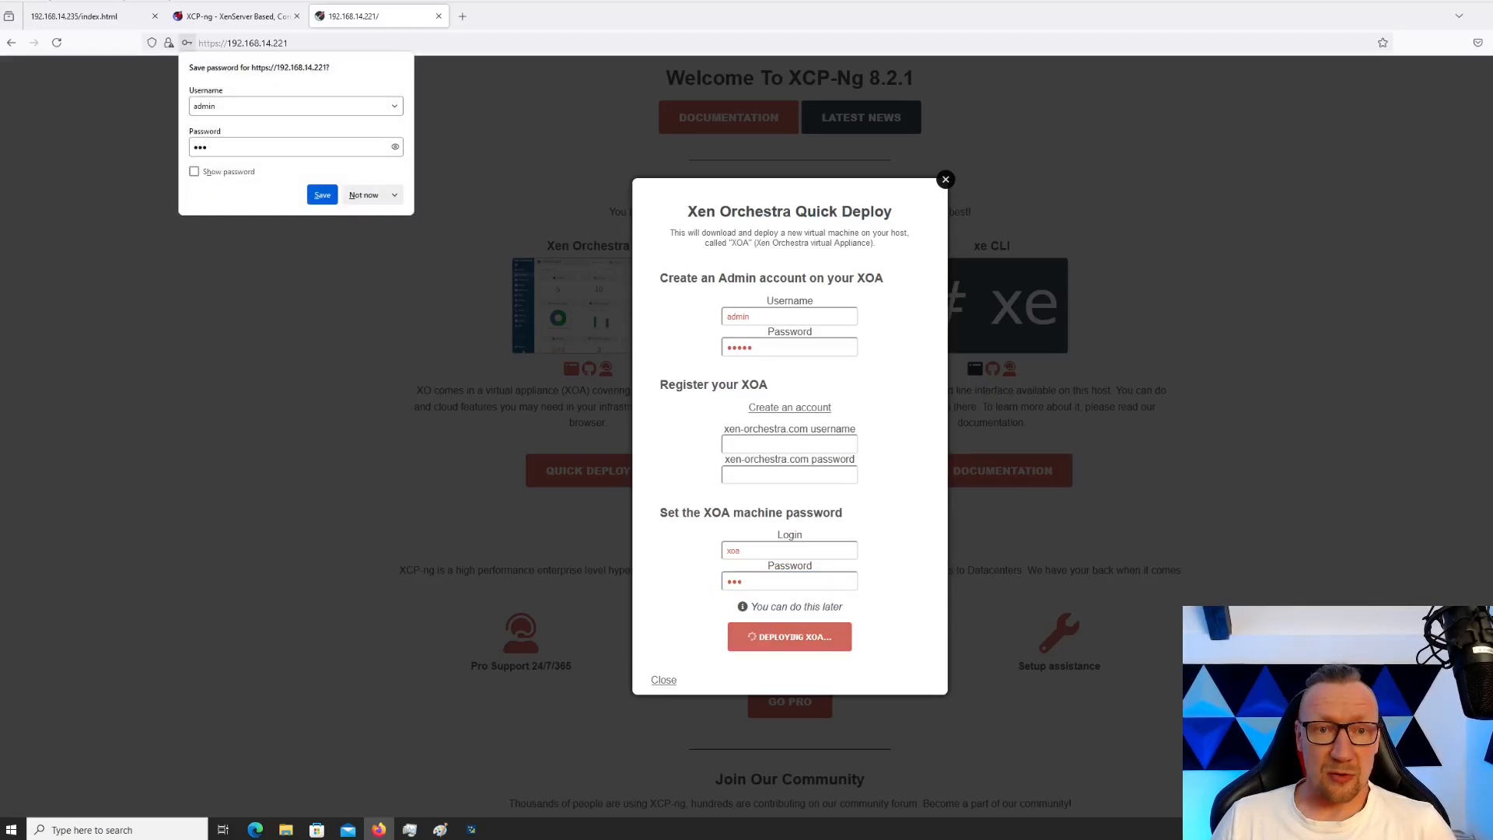
{"action": "left_click", "coordinate": [363, 194]}
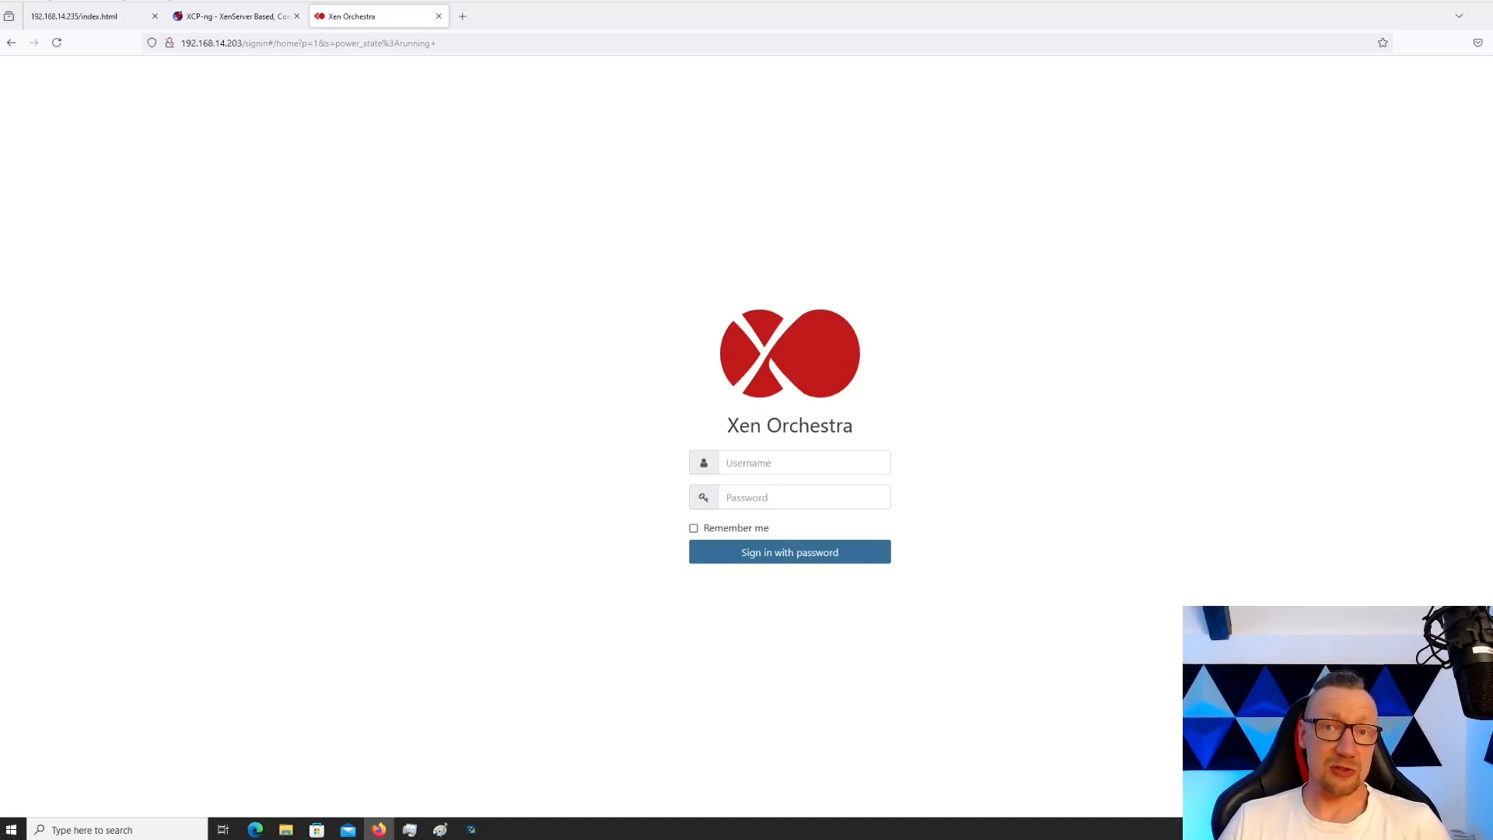
Sign in to Xen Orchestra with the admin account and open the XOA VM
{"action": "left_click", "coordinate": [767, 461]}
{"action": "type", "text": "admin"}
{"action": "key", "text": "Tab"}
{"action": "type", "text": "admin"}
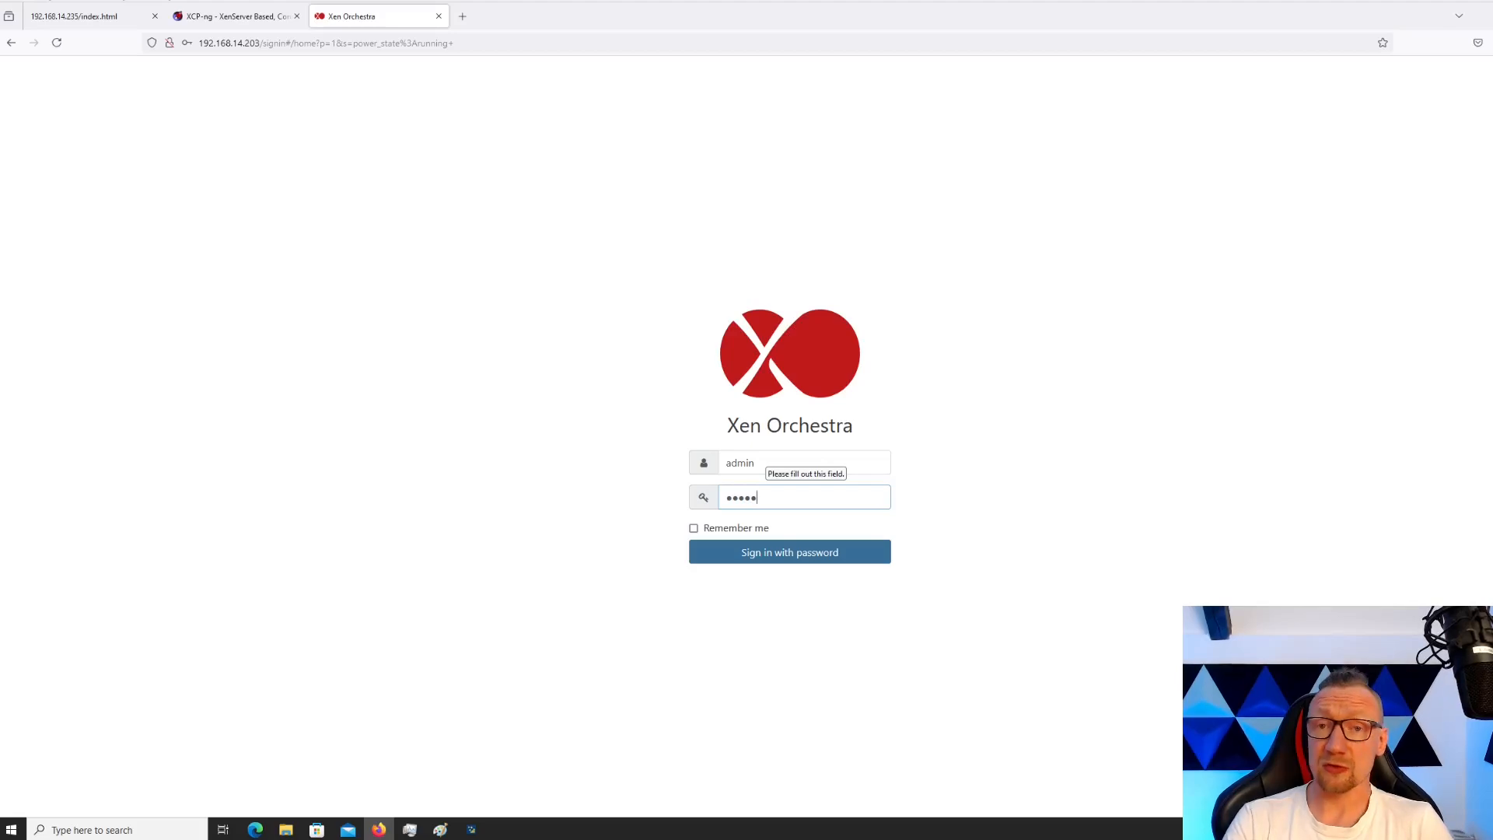
{"action": "key", "text": "Return"}
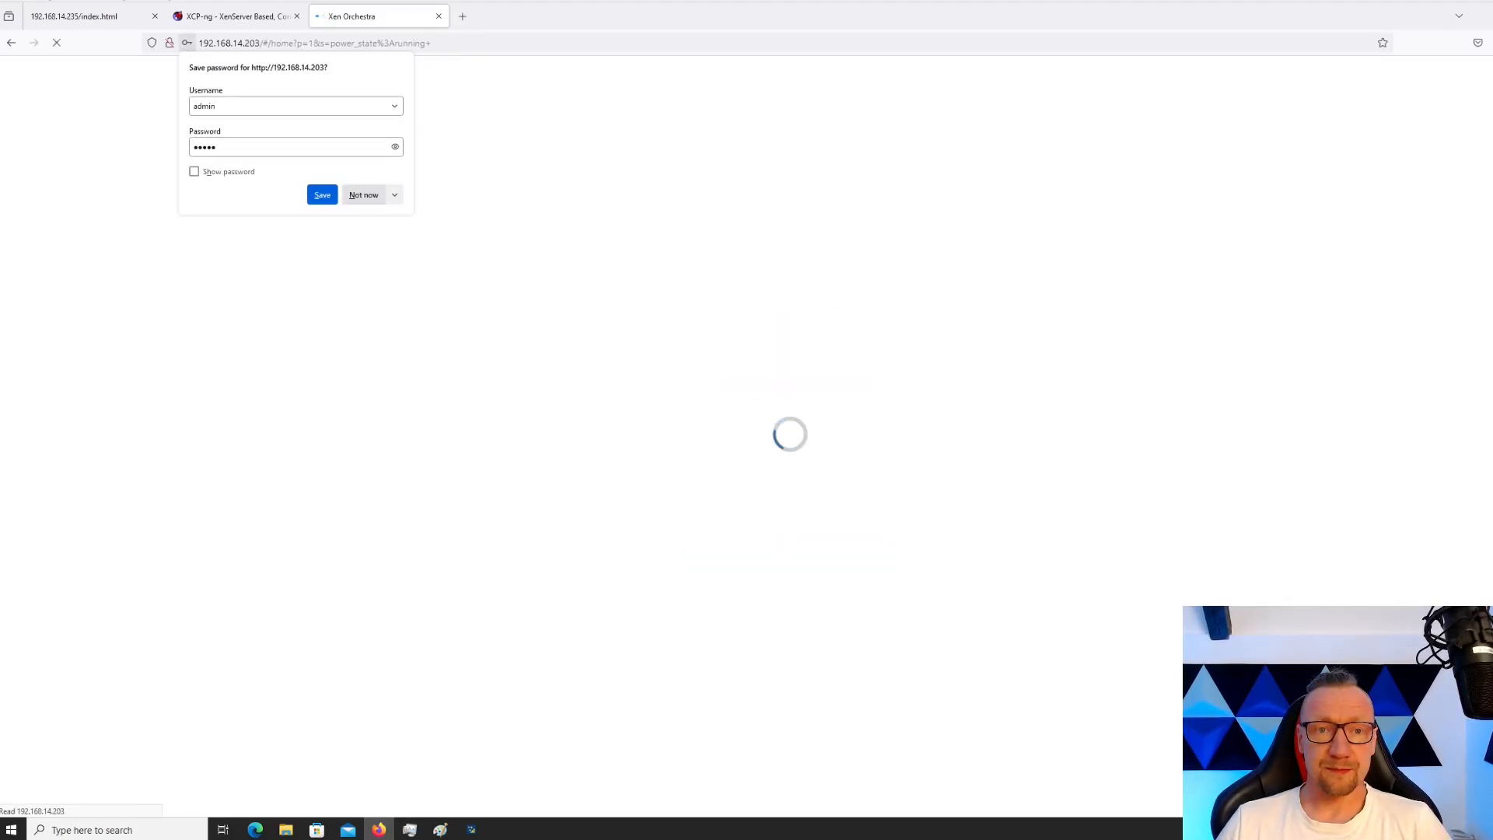
{"action": "left_click", "coordinate": [364, 195]}
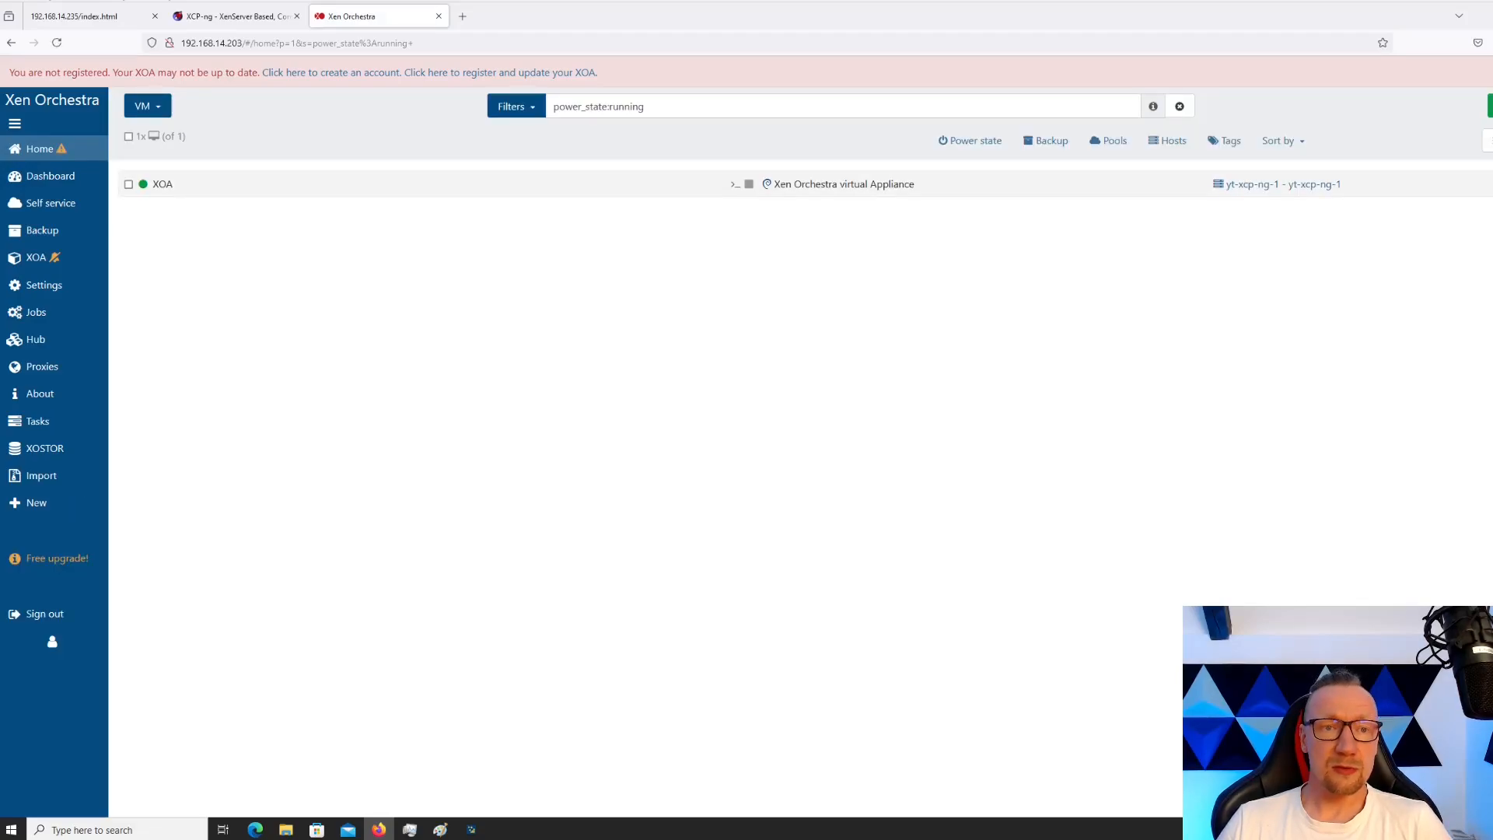
{"action": "left_click", "coordinate": [164, 184]}
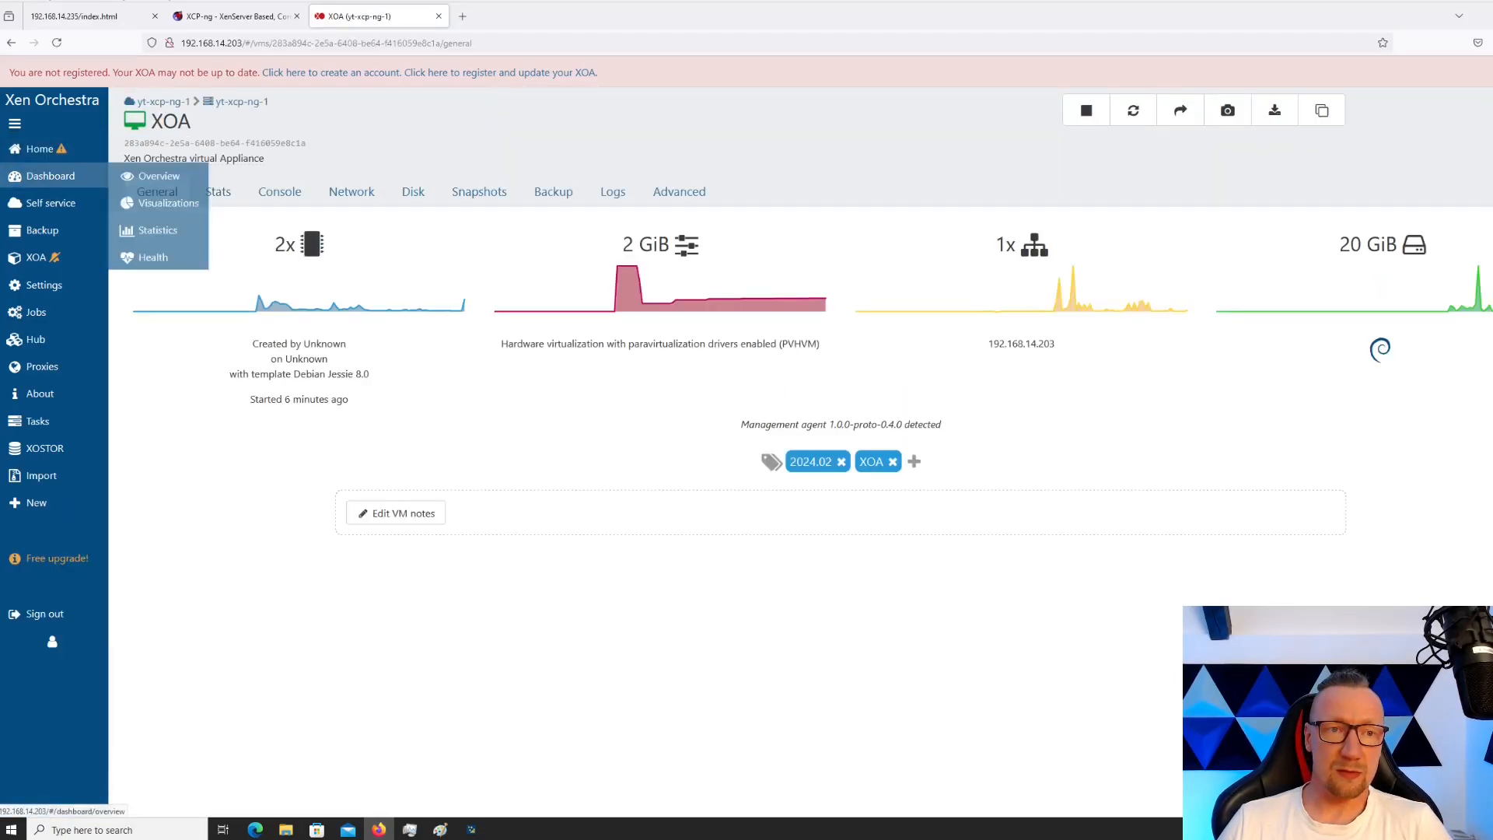
Inspect the XOA VM's memory setting and its attached disks
{"action": "mouse_move", "coordinate": [40, 149]}
{"action": "left_click", "coordinate": [148, 148]}
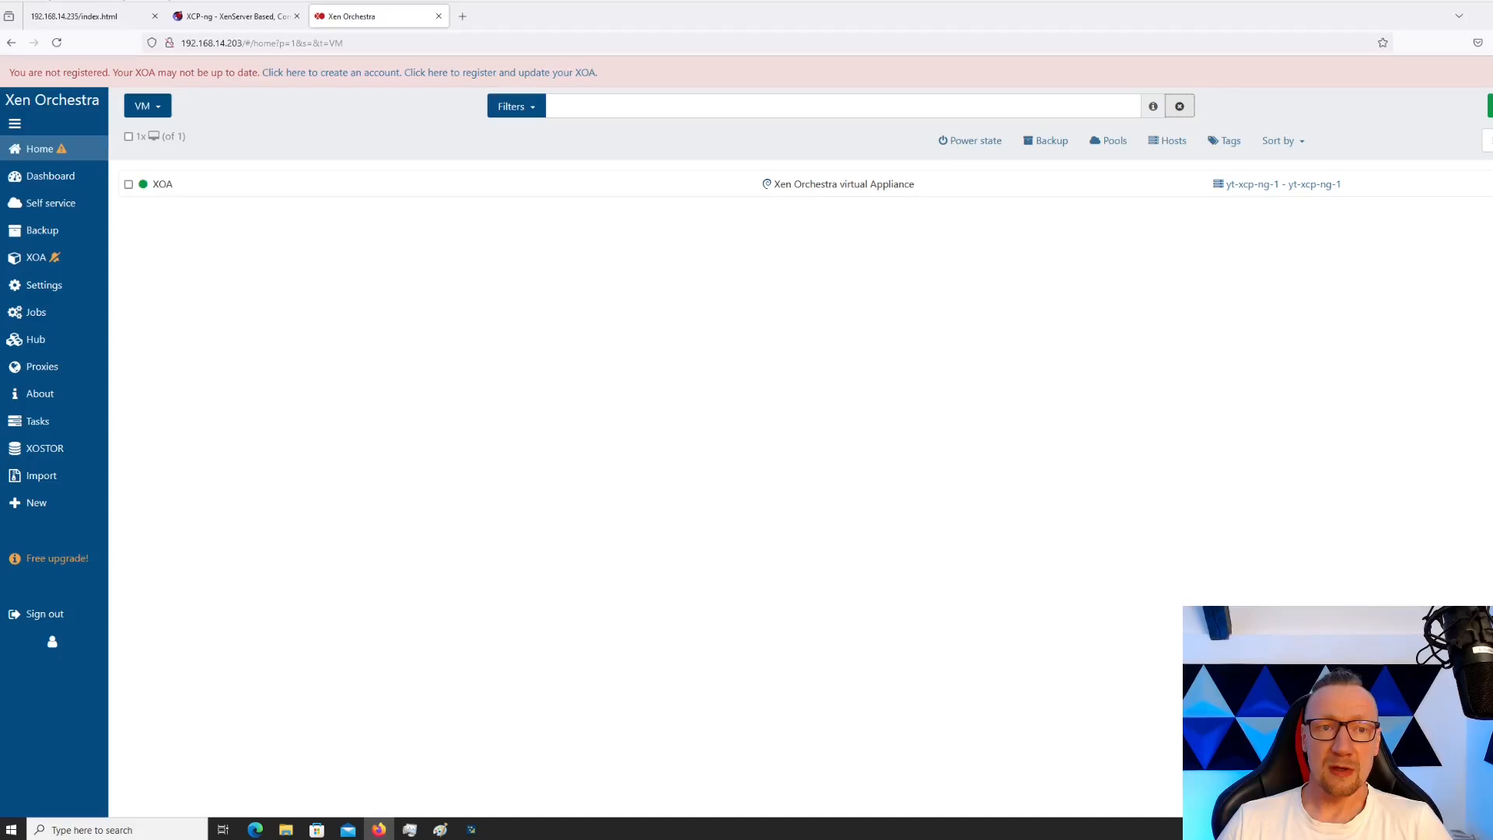
{"action": "left_click", "coordinate": [164, 185]}
{"action": "double_click", "coordinate": [284, 244]}
{"action": "left_click_drag", "start_coordinate": [634, 245], "coordinate": [666, 245]}
{"action": "left_click", "coordinate": [413, 192]}
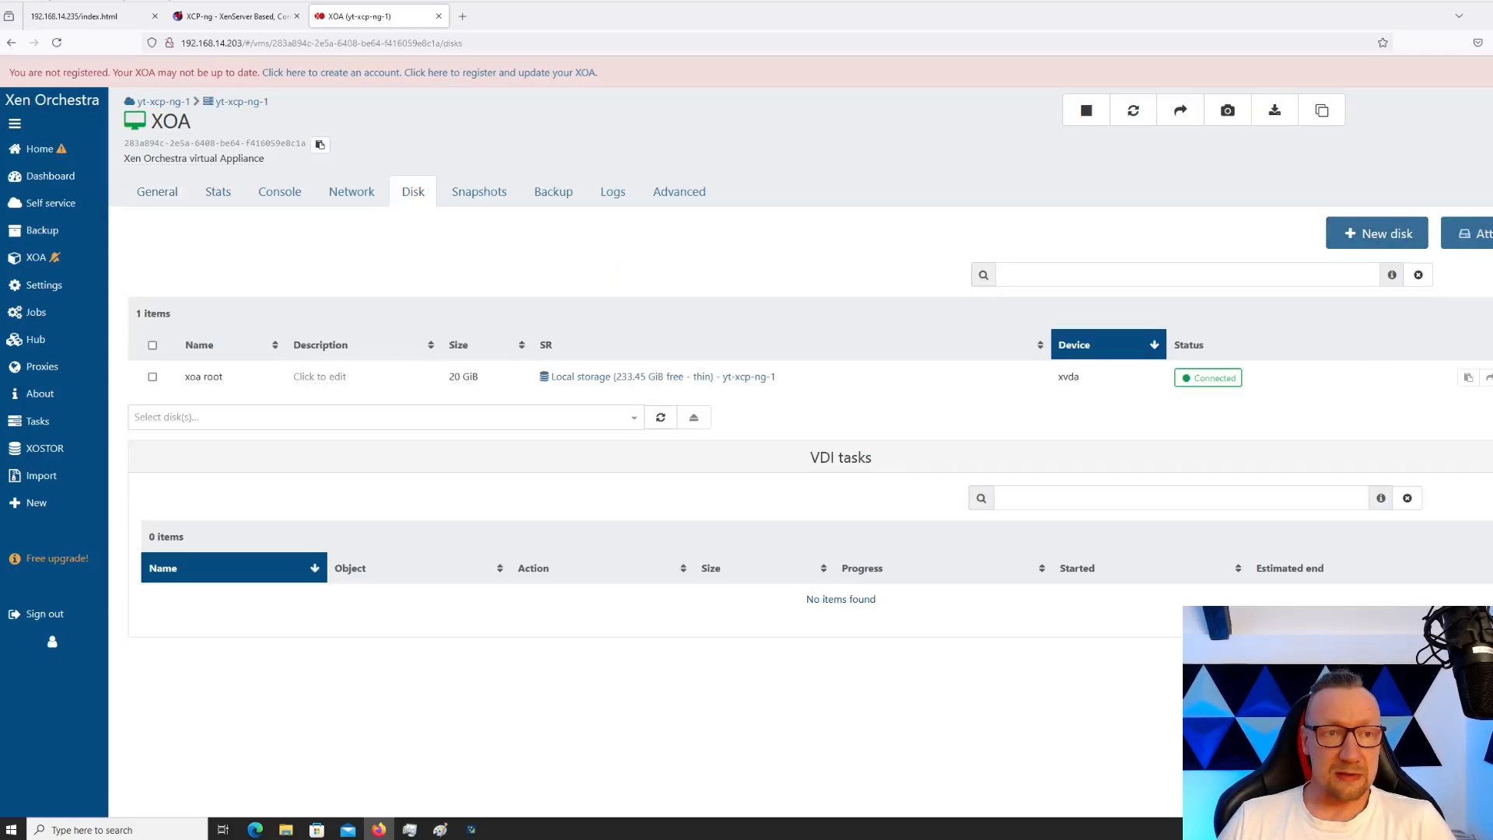
{"action": "left_click", "coordinate": [11, 43]}
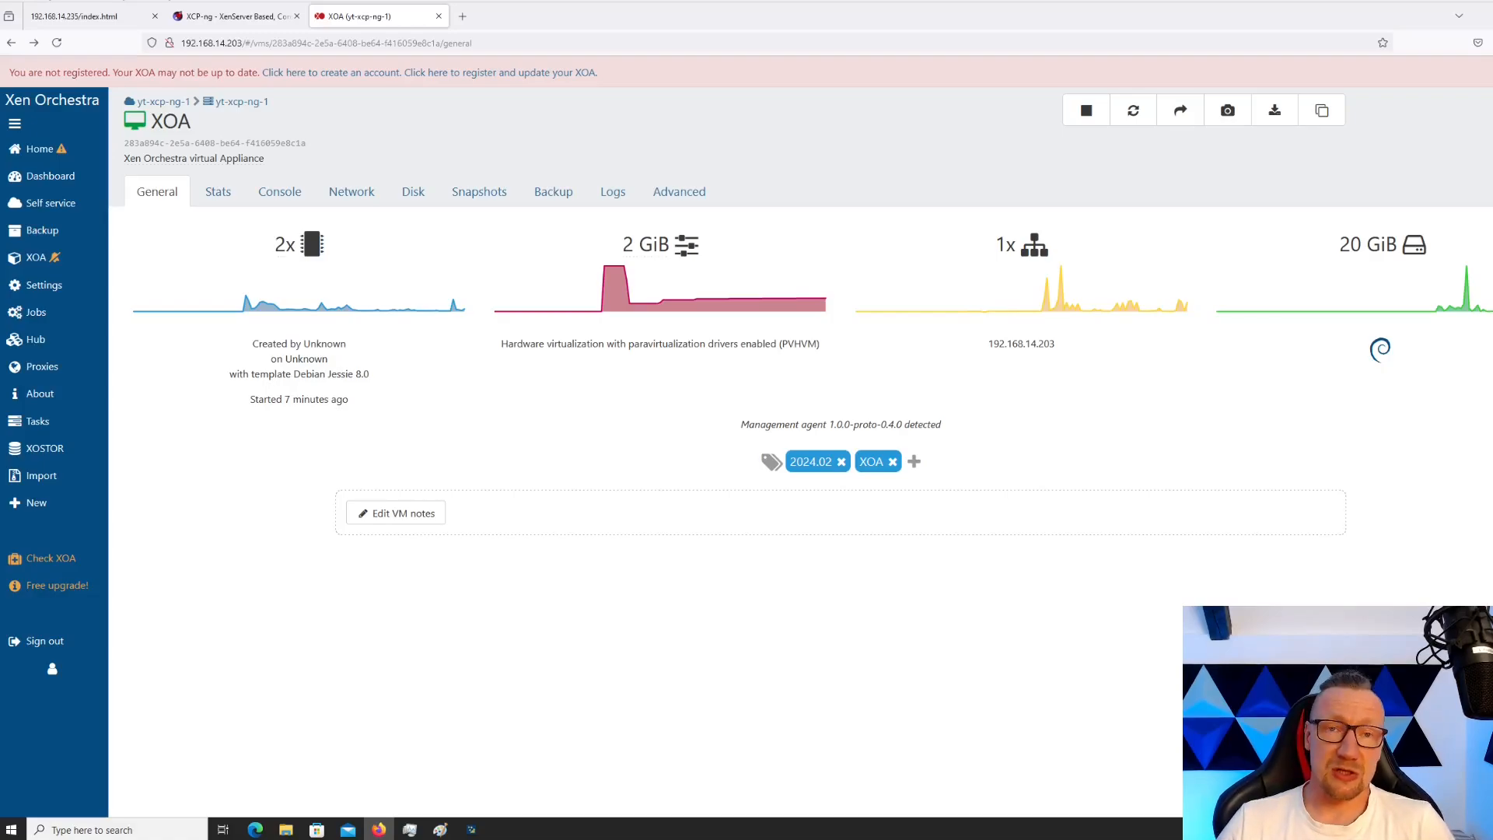
Go to host yt-xcp-ng-1's storage repository list
{"action": "mouse_move", "coordinate": [48, 149]}
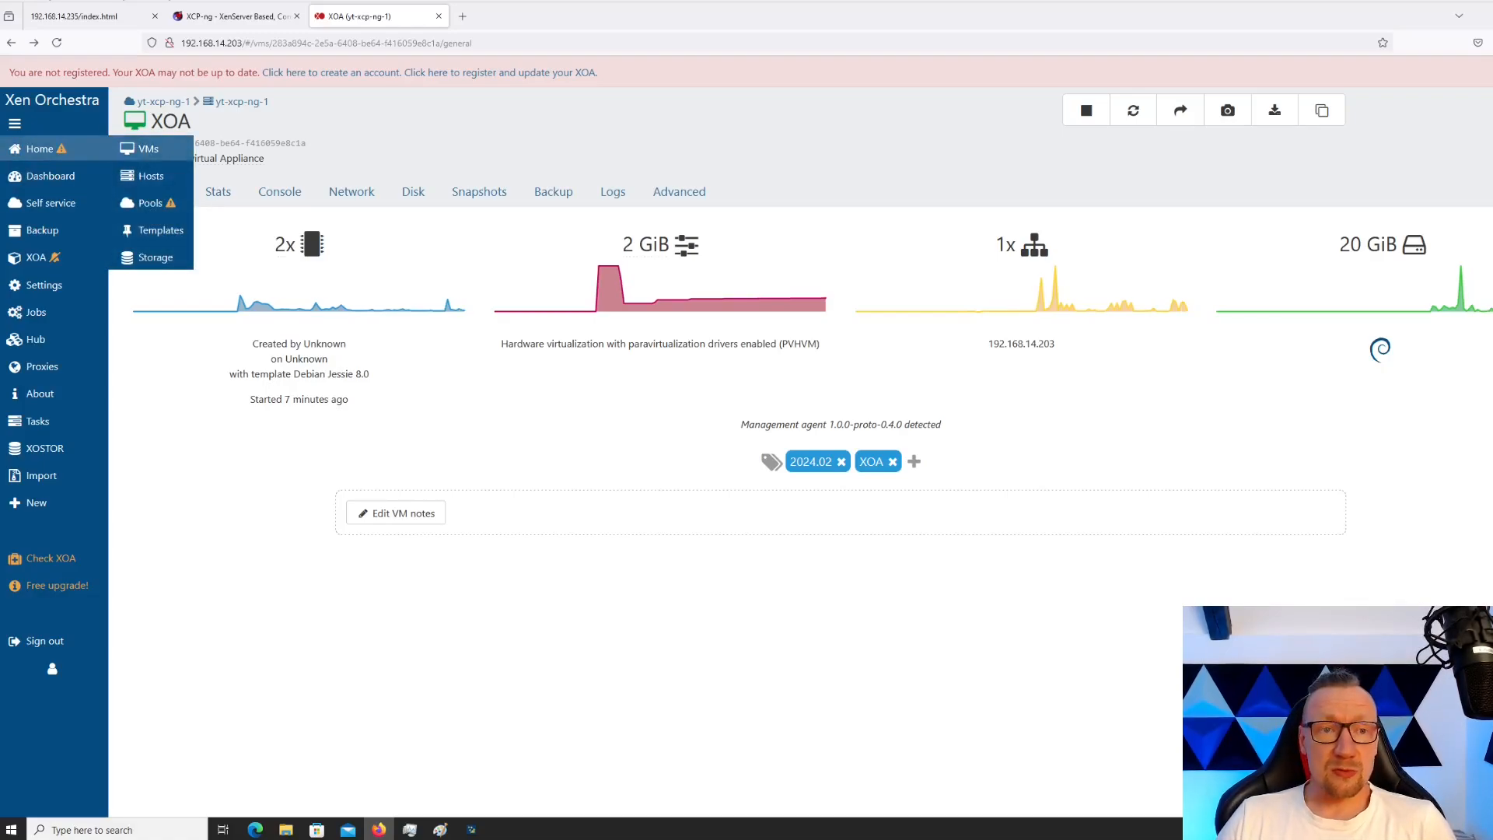
{"action": "left_click", "coordinate": [151, 176]}
{"action": "left_click", "coordinate": [167, 183]}
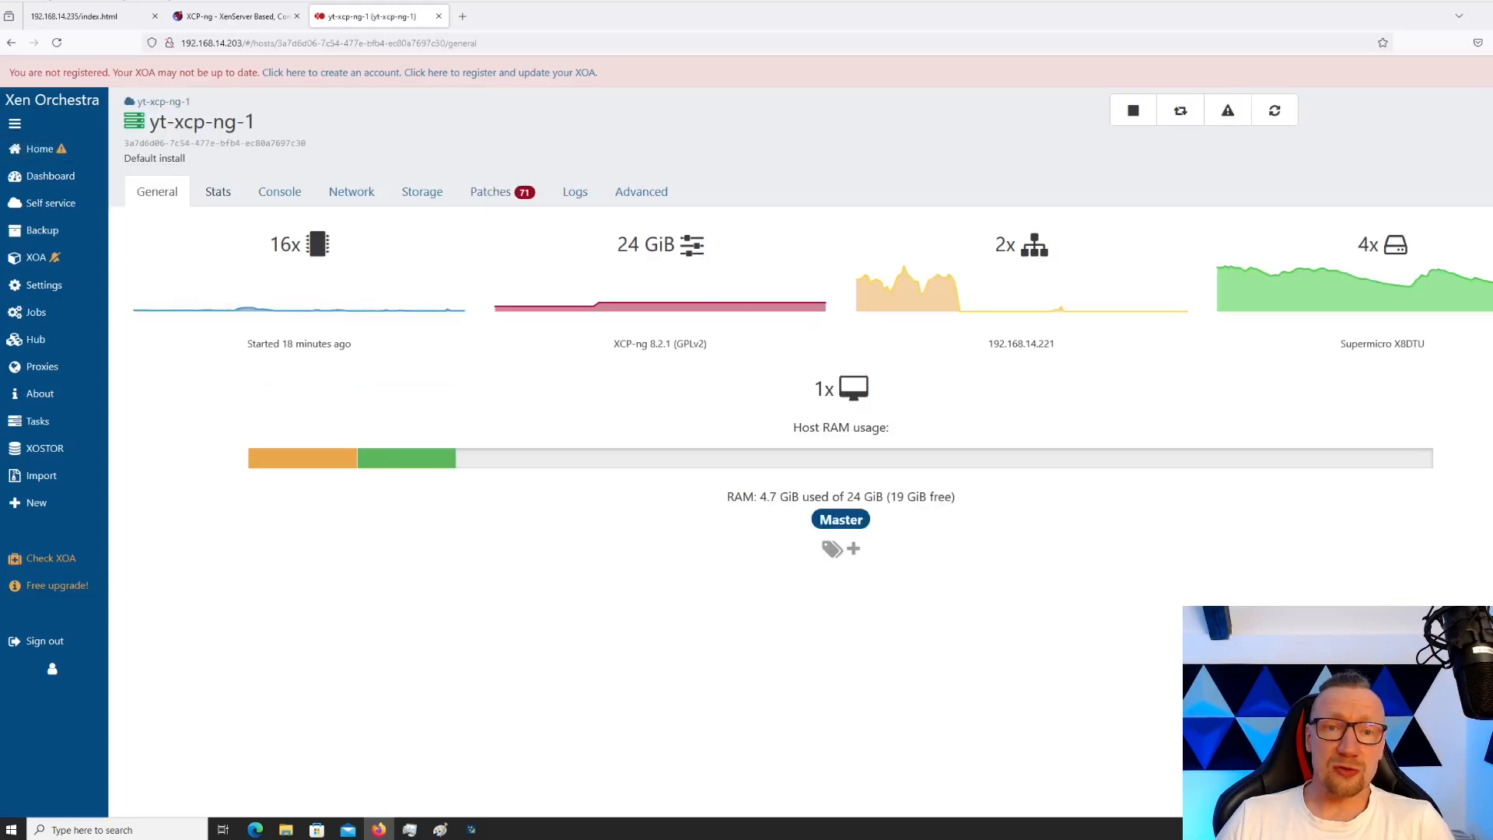
{"action": "left_click", "coordinate": [422, 191]}
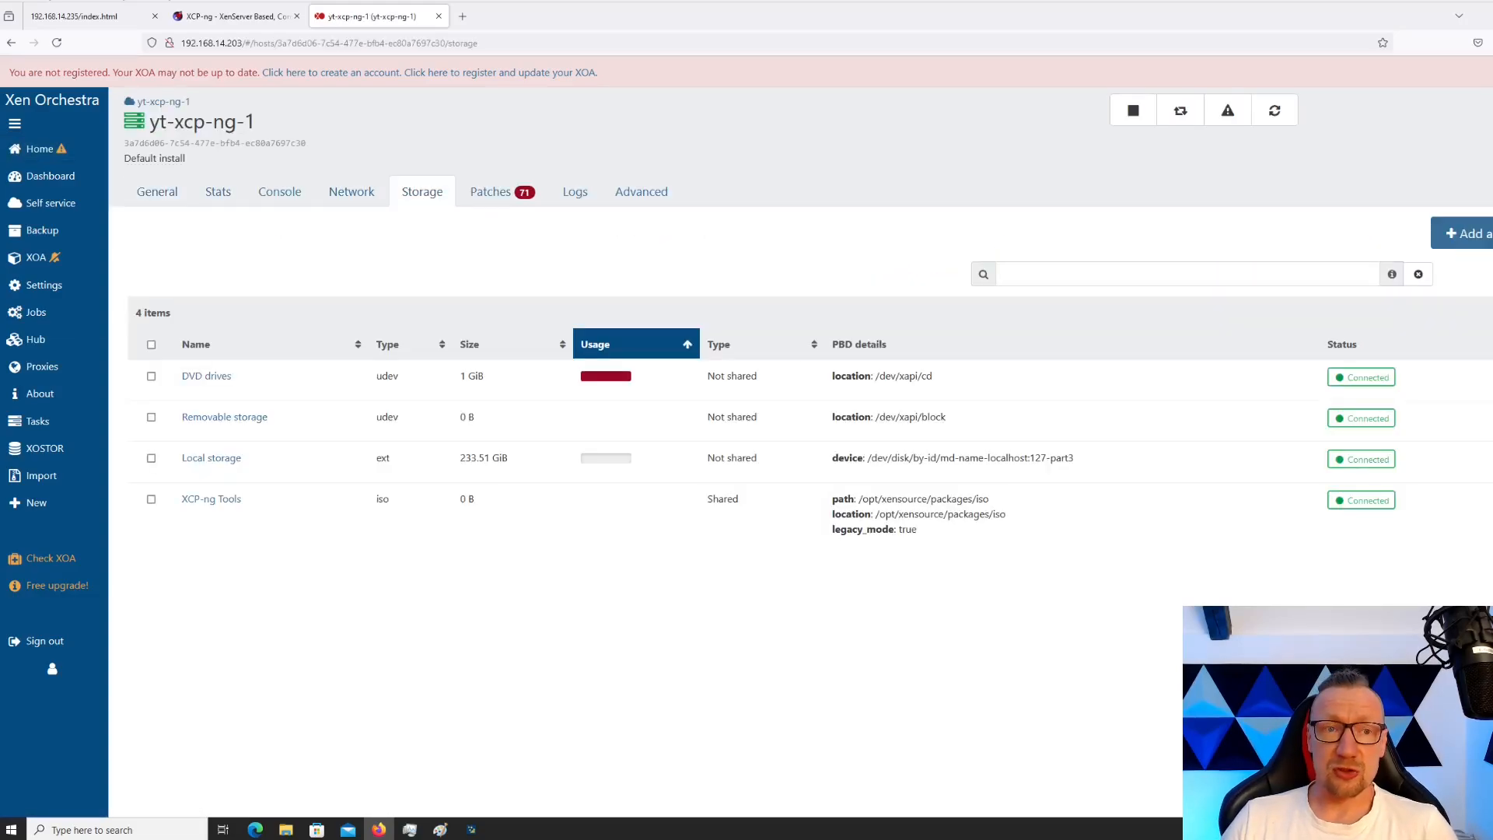
Start a new SR named iso-local with description iso-local
{"action": "left_click", "coordinate": [1462, 233]}
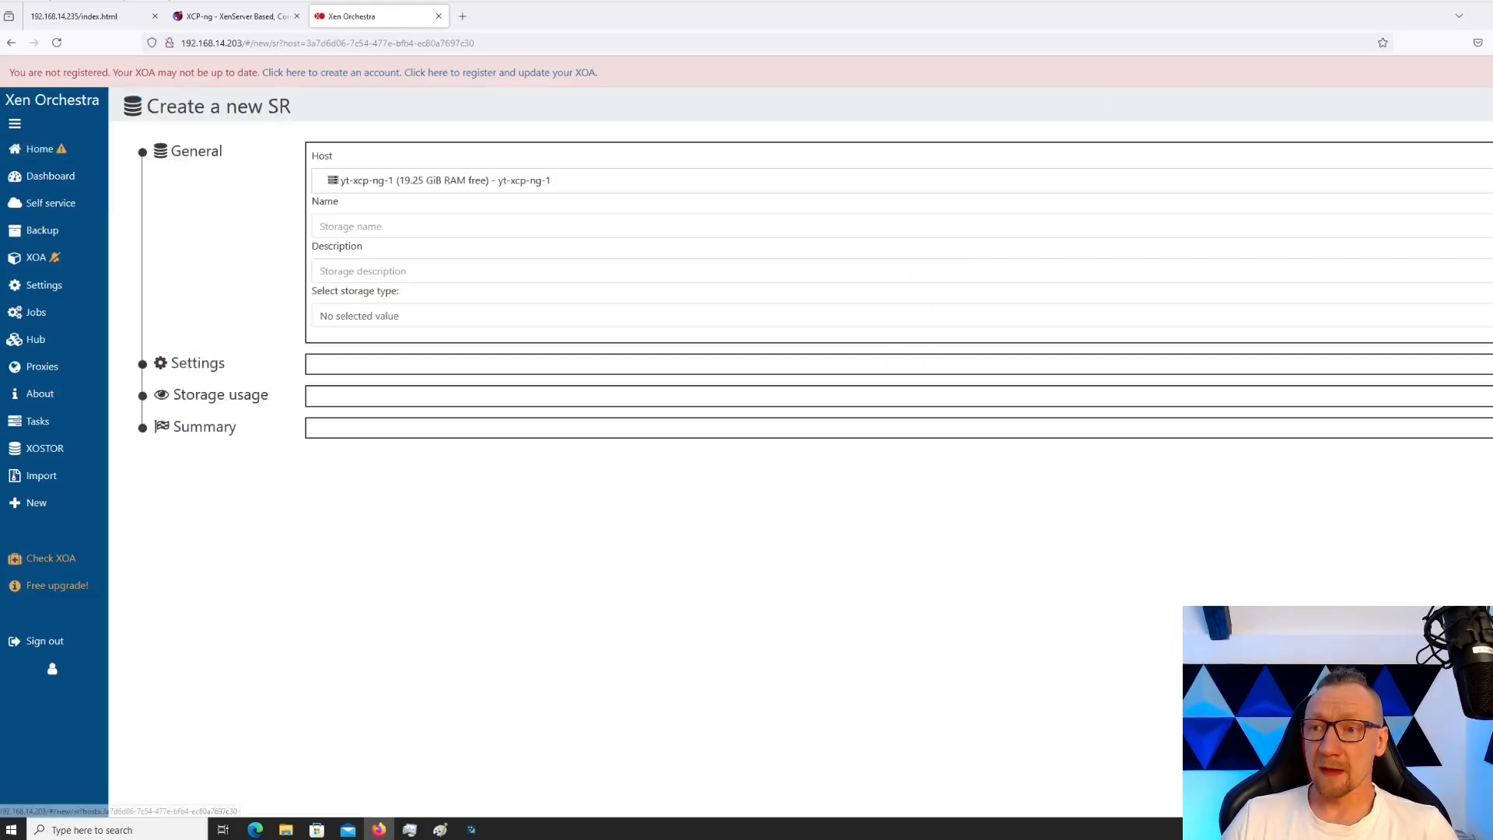
{"action": "left_click", "coordinate": [400, 225]}
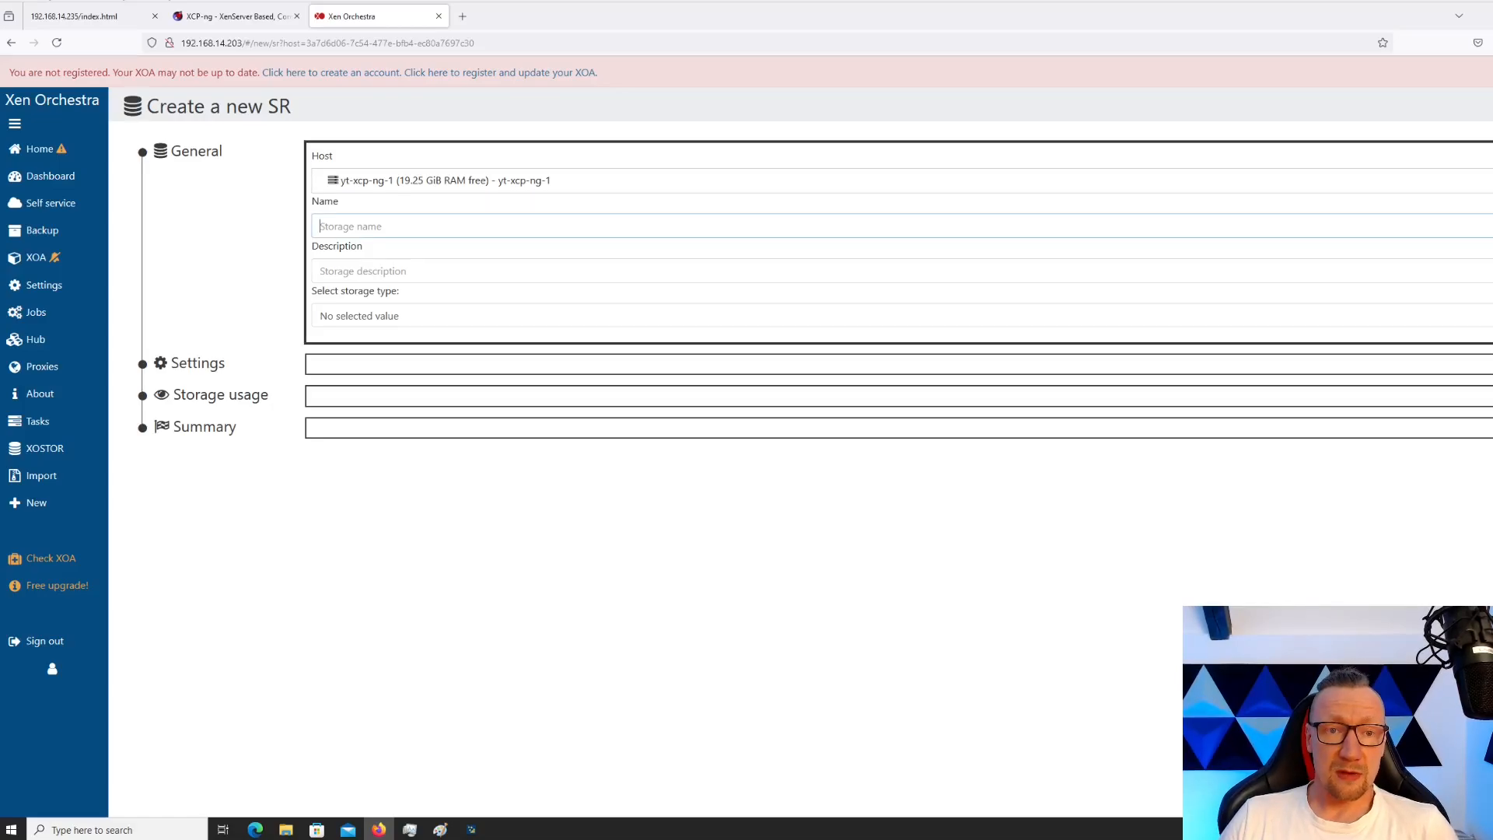
{"action": "type", "text": "i"}
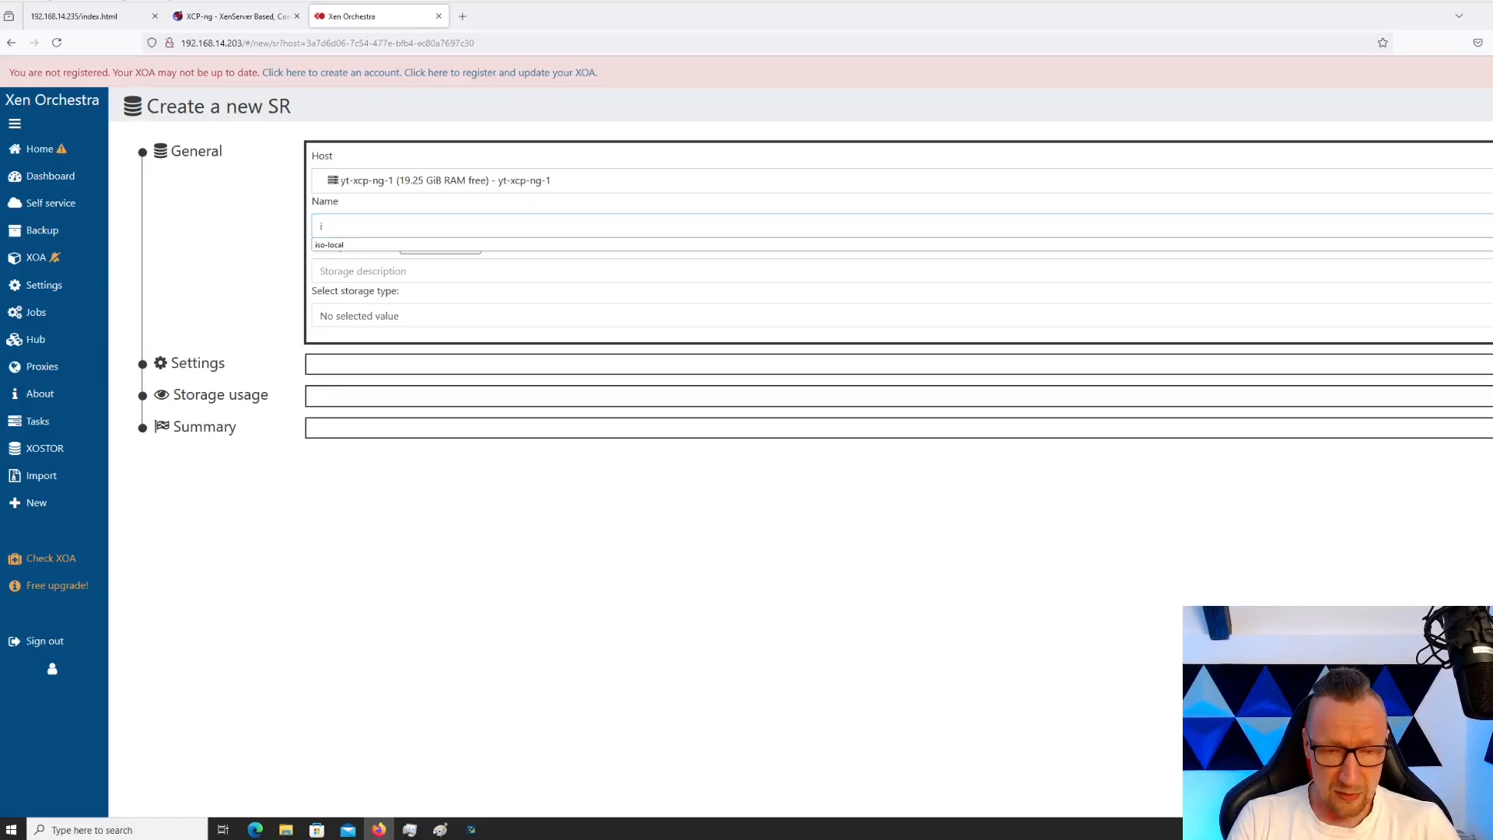
{"action": "key", "text": "Down"}
{"action": "key", "text": "Return"}
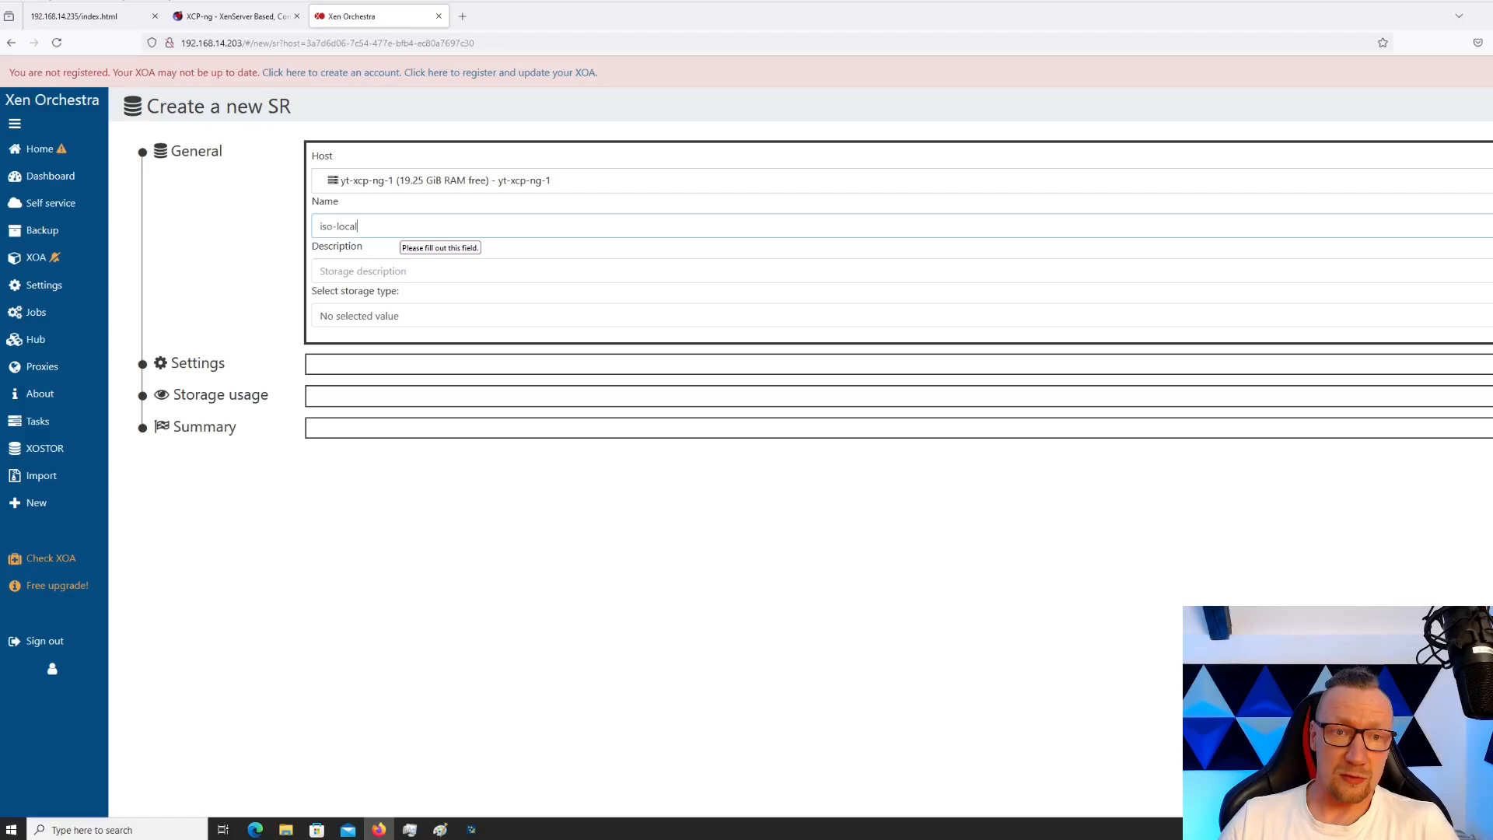
{"action": "key", "text": "Tab"}
{"action": "key", "text": "Down"}
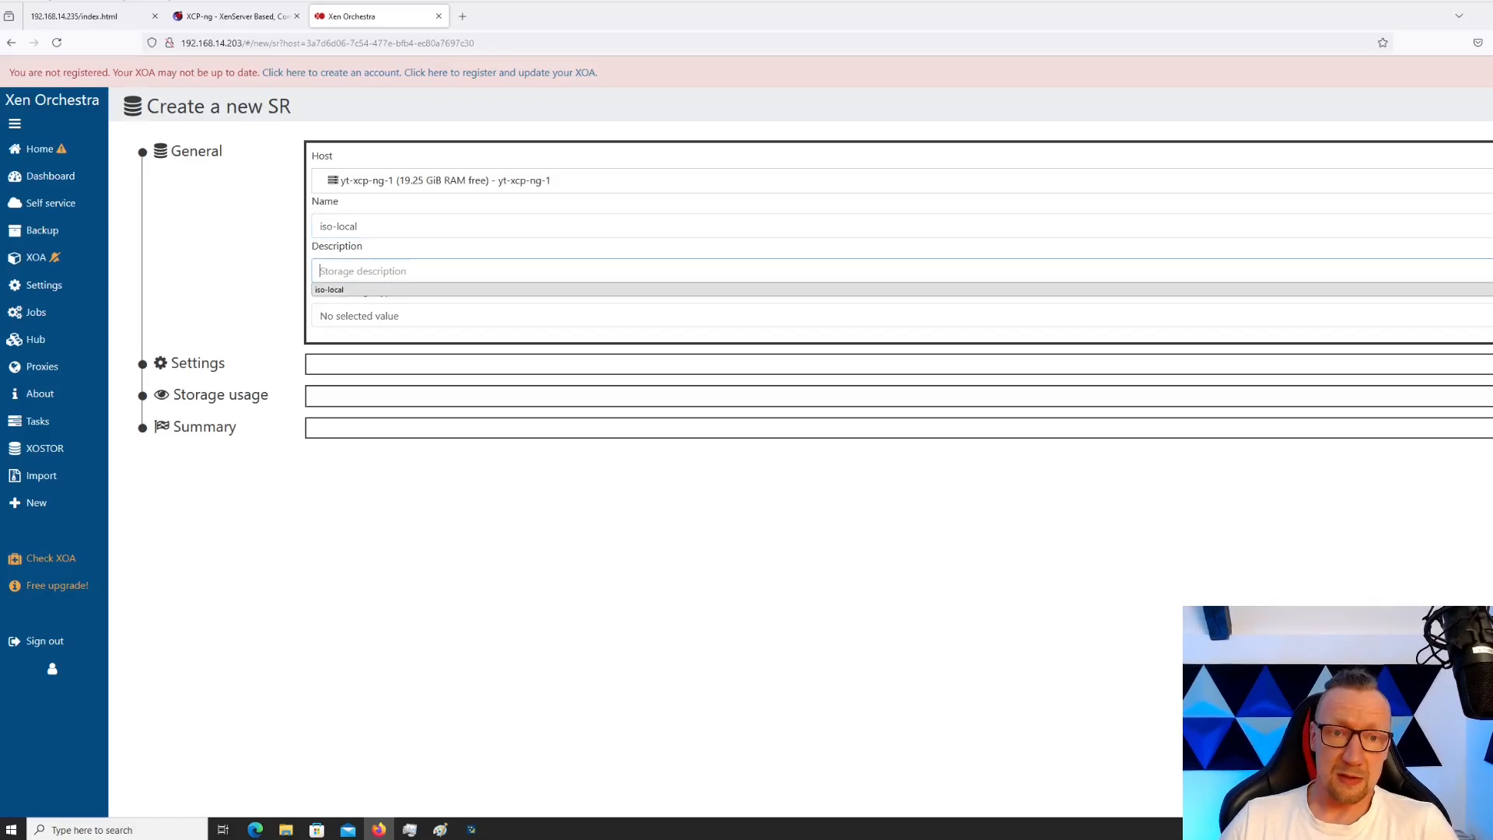
{"action": "key", "text": "Return"}
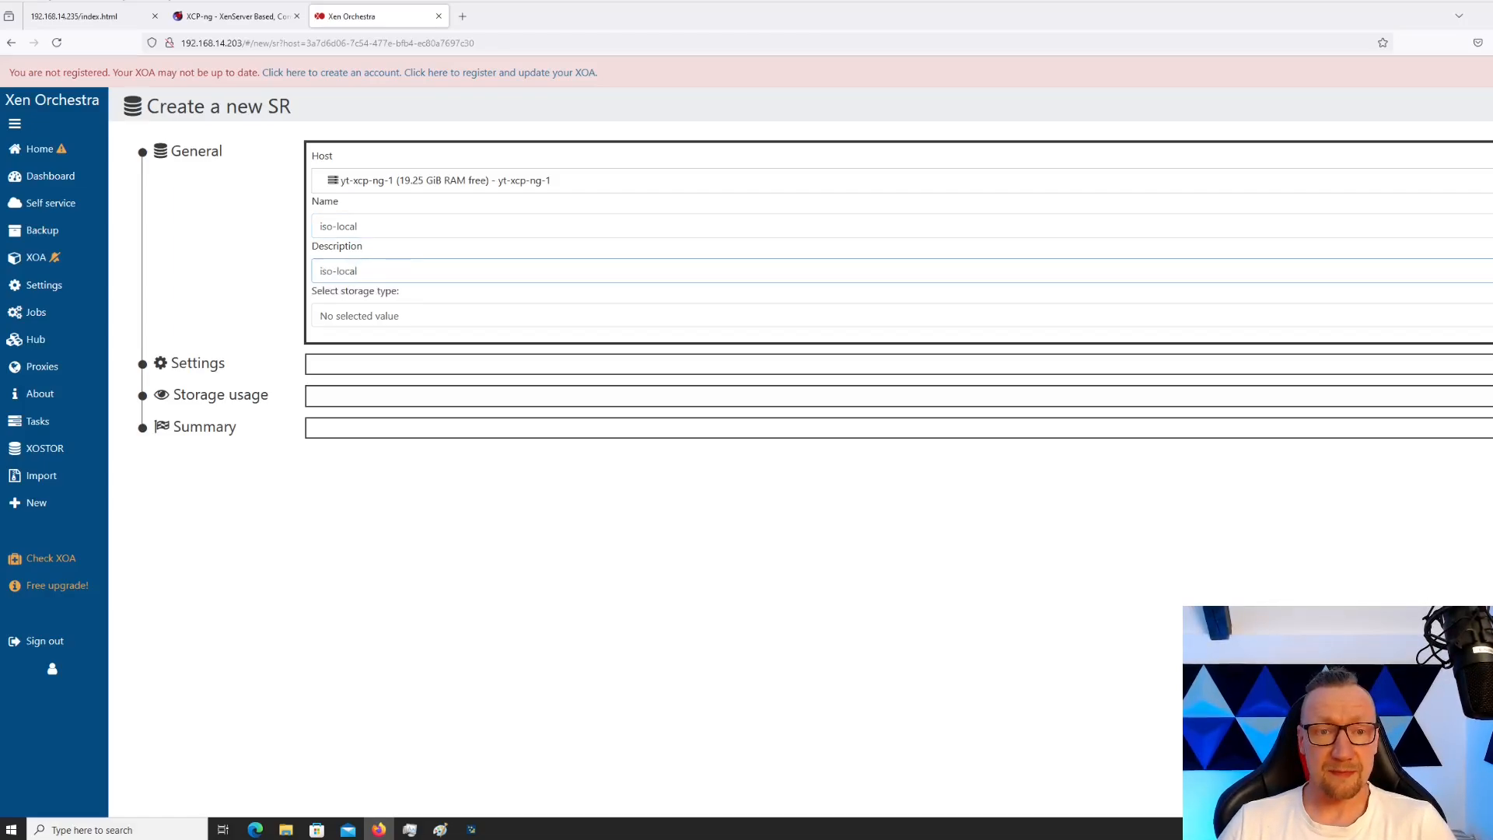
Keep host yt-xcp-ng-1 and set the storage type to Local ISO
{"action": "key", "text": "Tab"}
{"action": "key", "text": "Down"}
{"action": "left_click", "coordinate": [445, 180]}
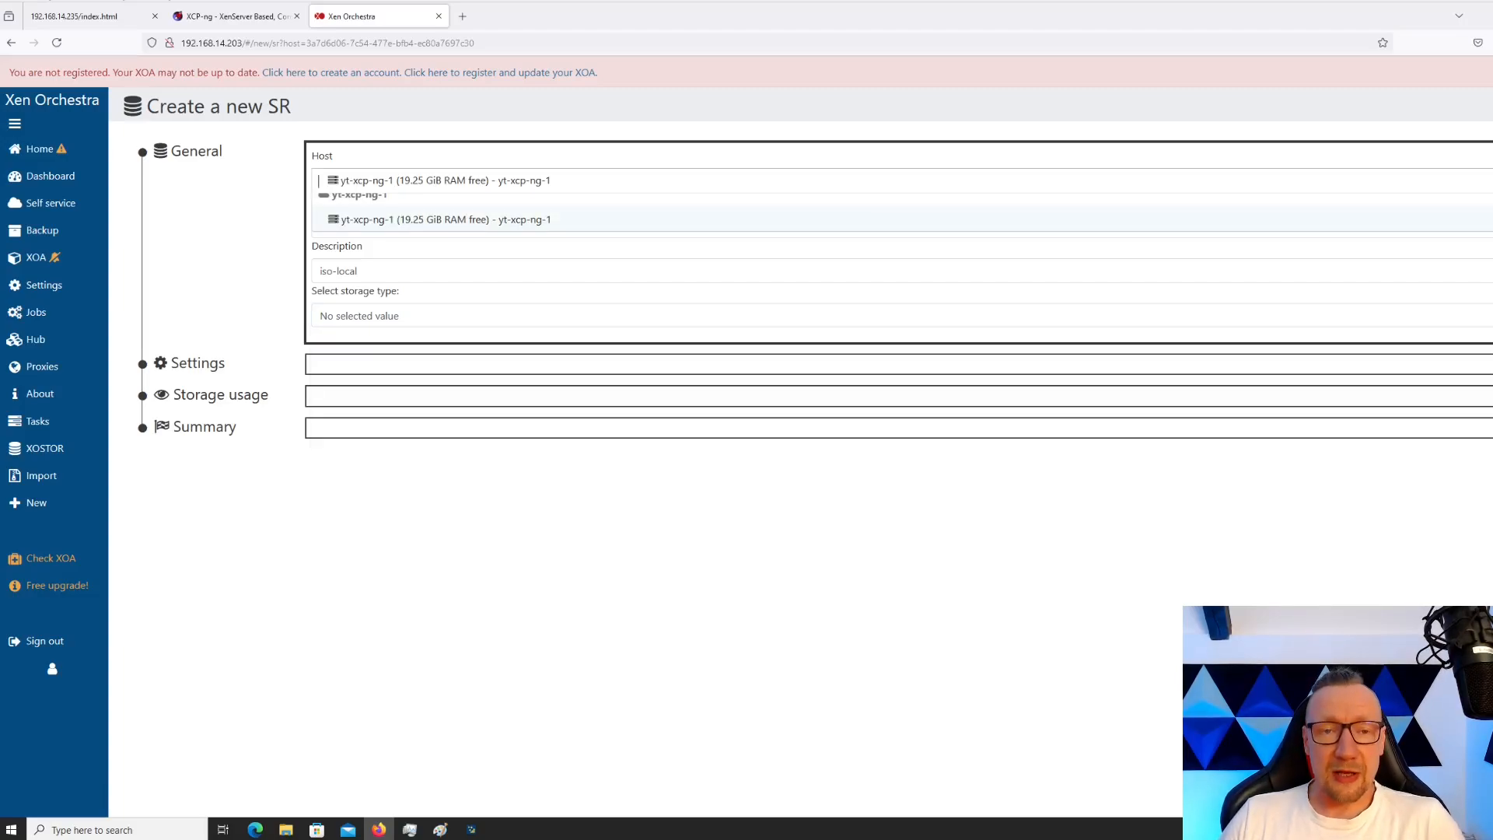
{"action": "left_click", "coordinate": [700, 545]}
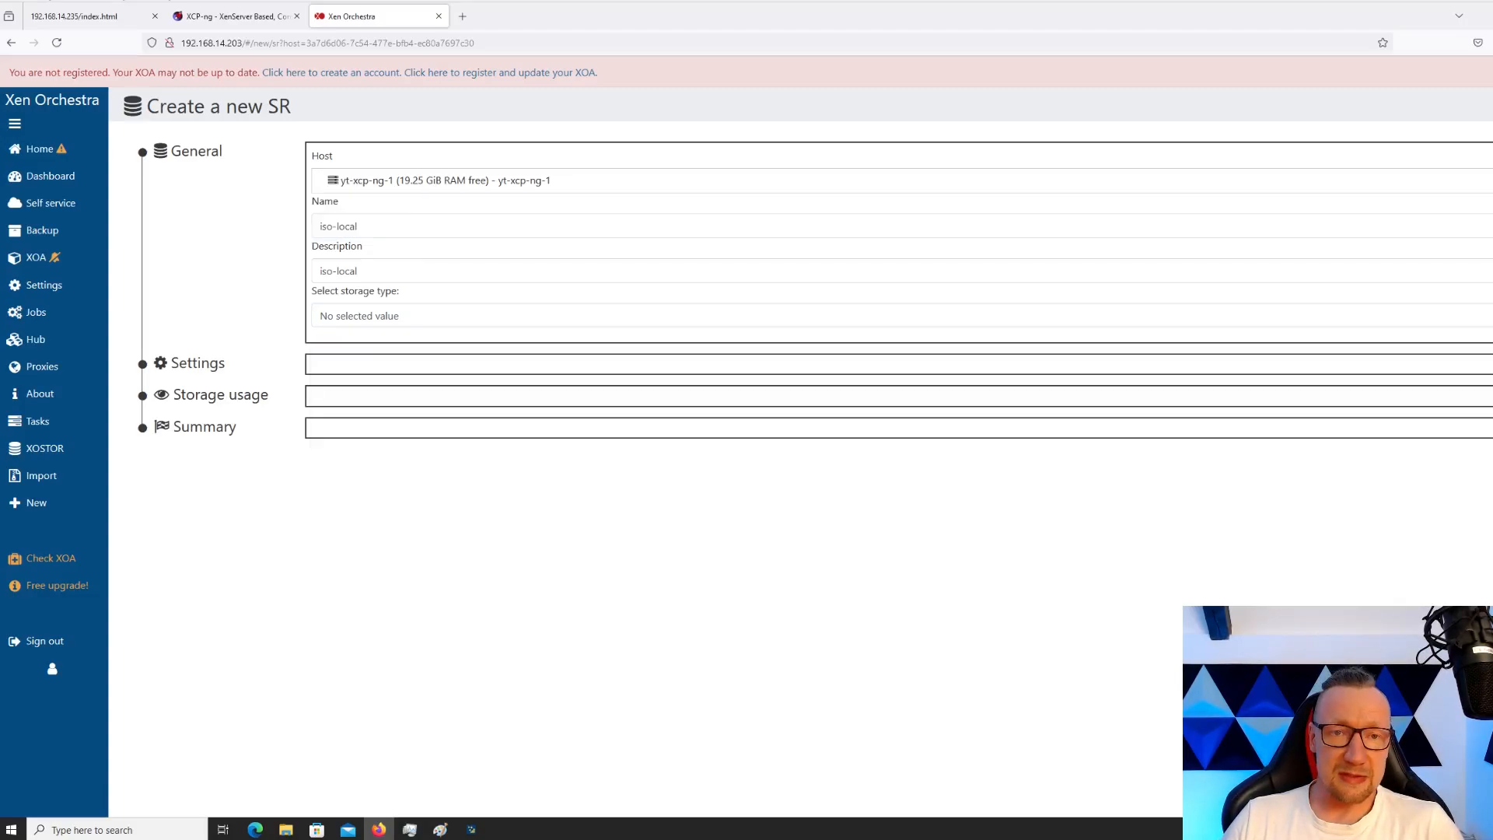
{"action": "left_click", "coordinate": [622, 316]}
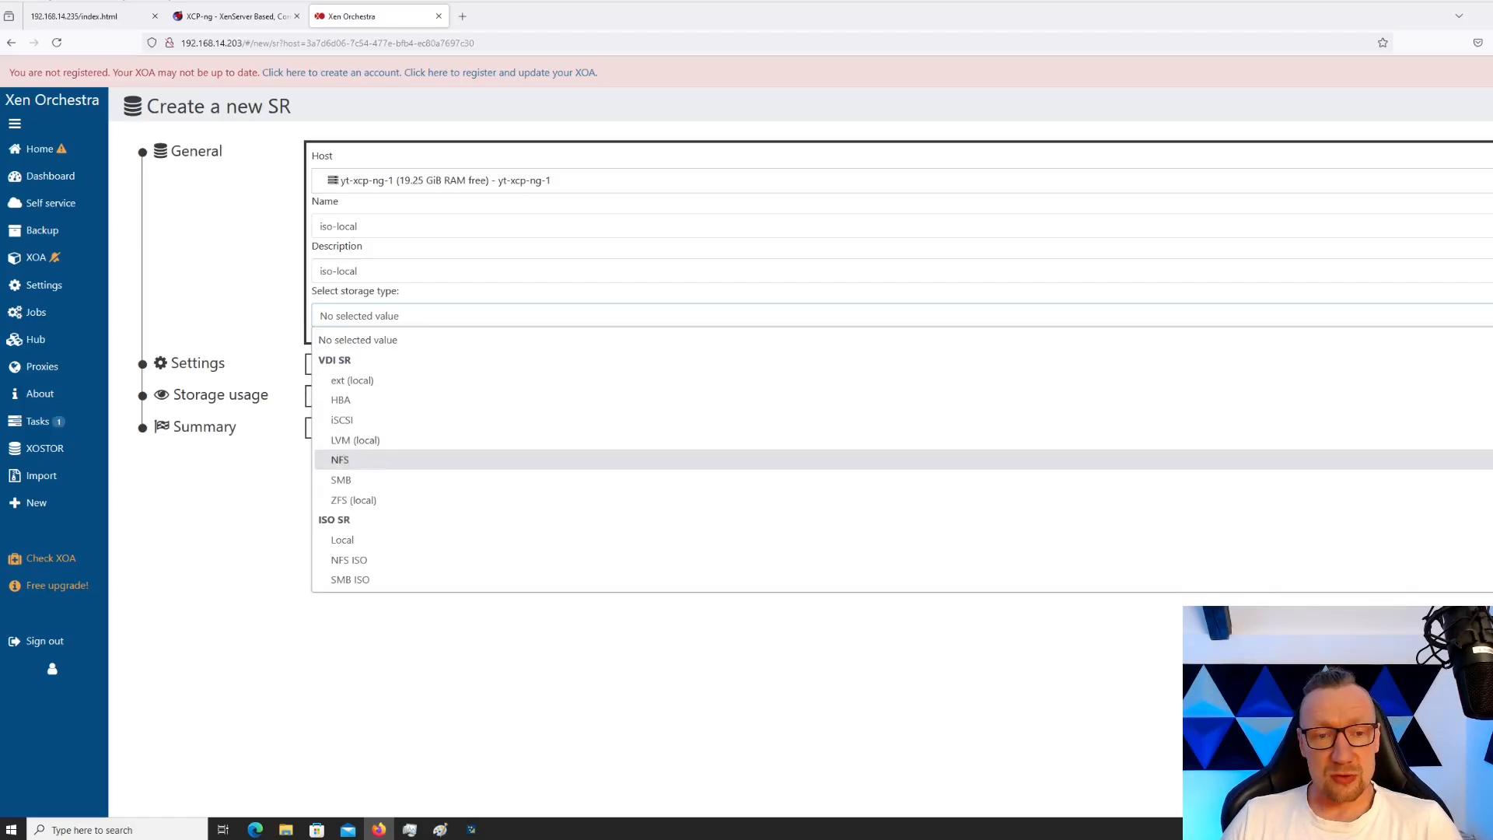
{"action": "left_click", "coordinate": [342, 540]}
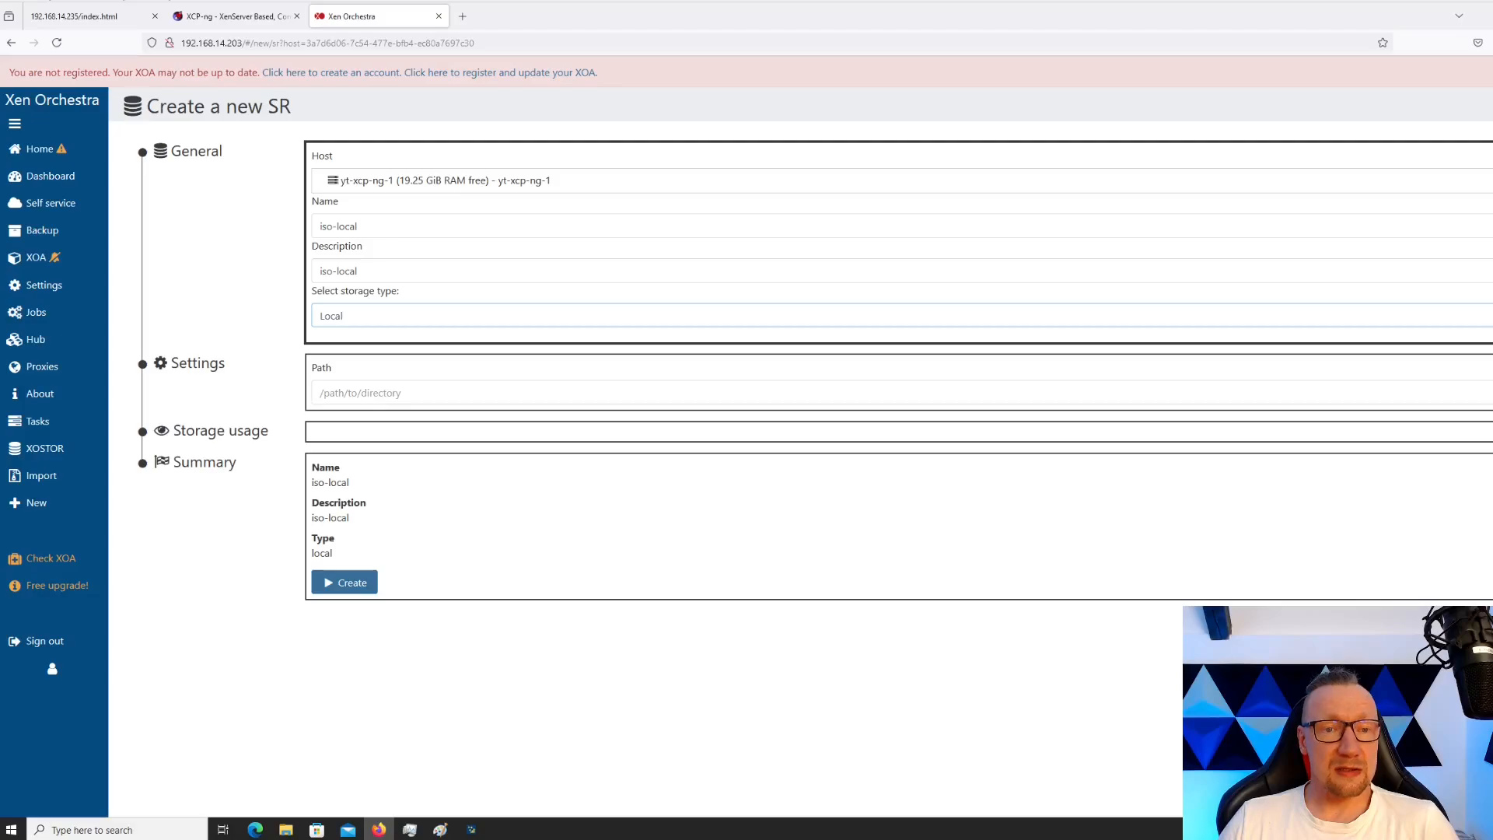
Set the repository path to /media and create the iso-local SR
{"action": "left_click", "coordinate": [368, 396]}
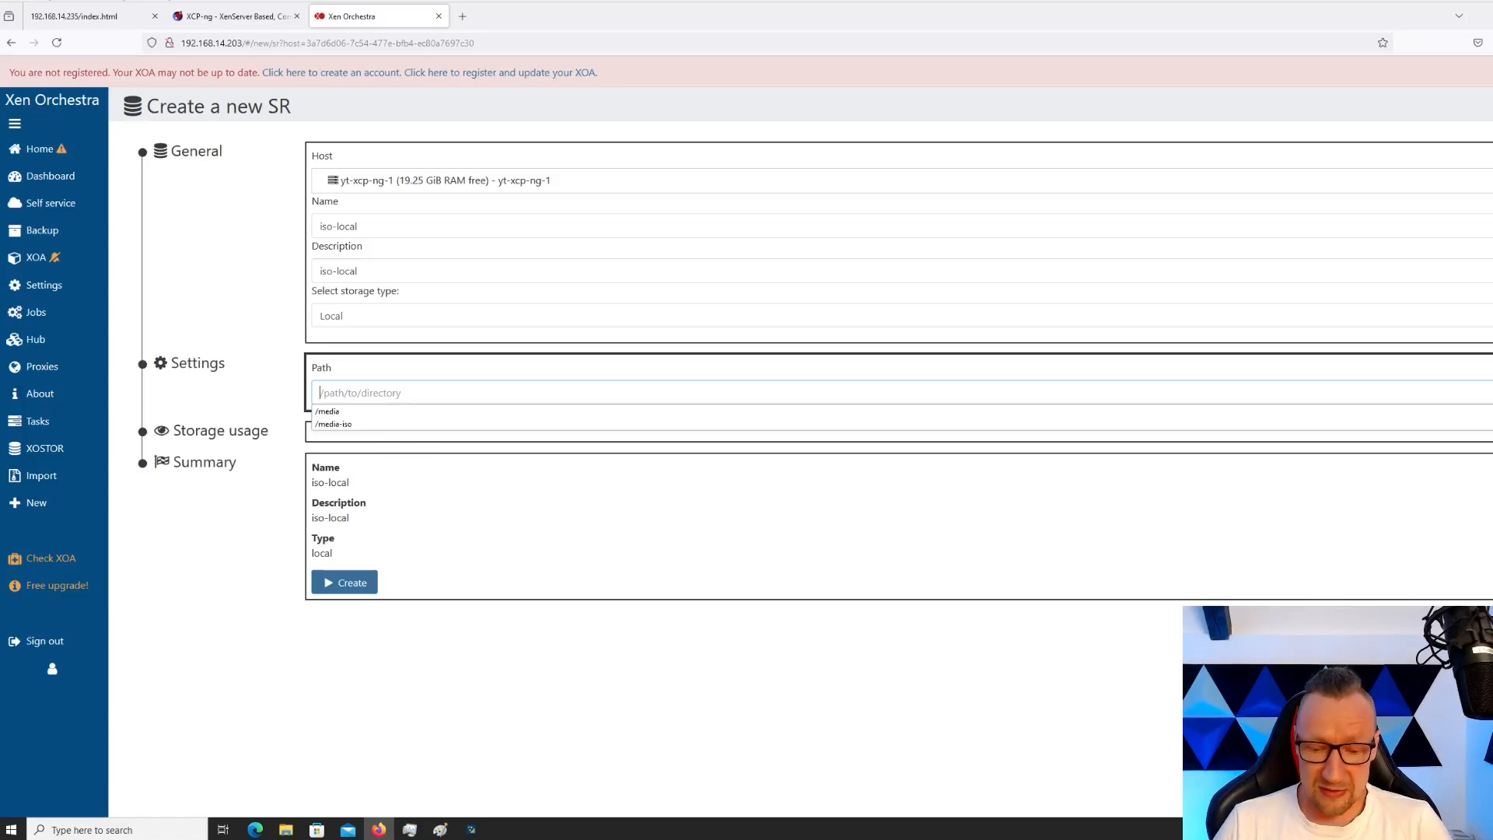
{"action": "type", "text": "/"}
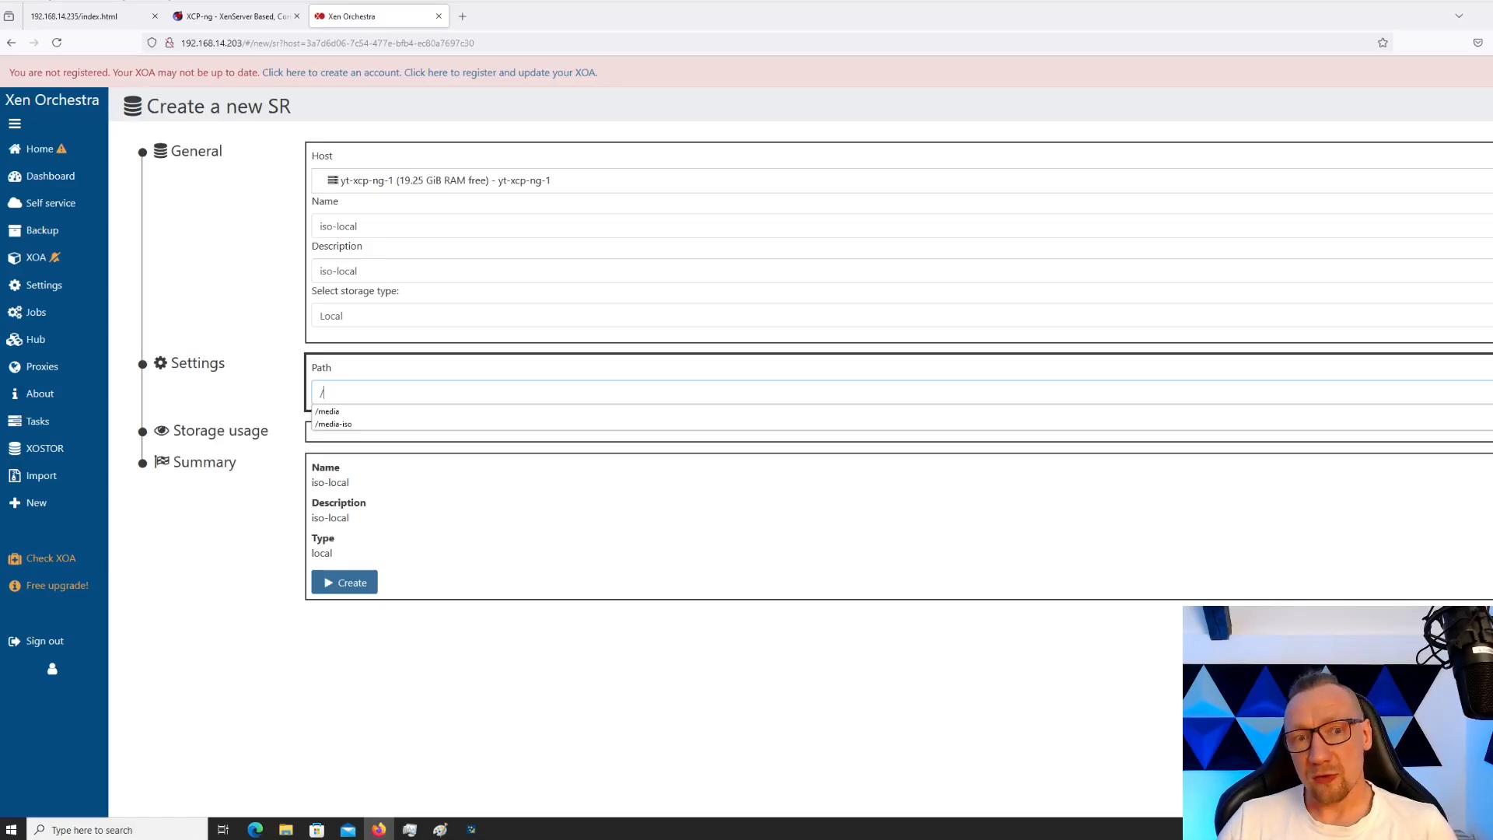
{"action": "key", "text": "Down"}
{"action": "key", "text": "Return"}
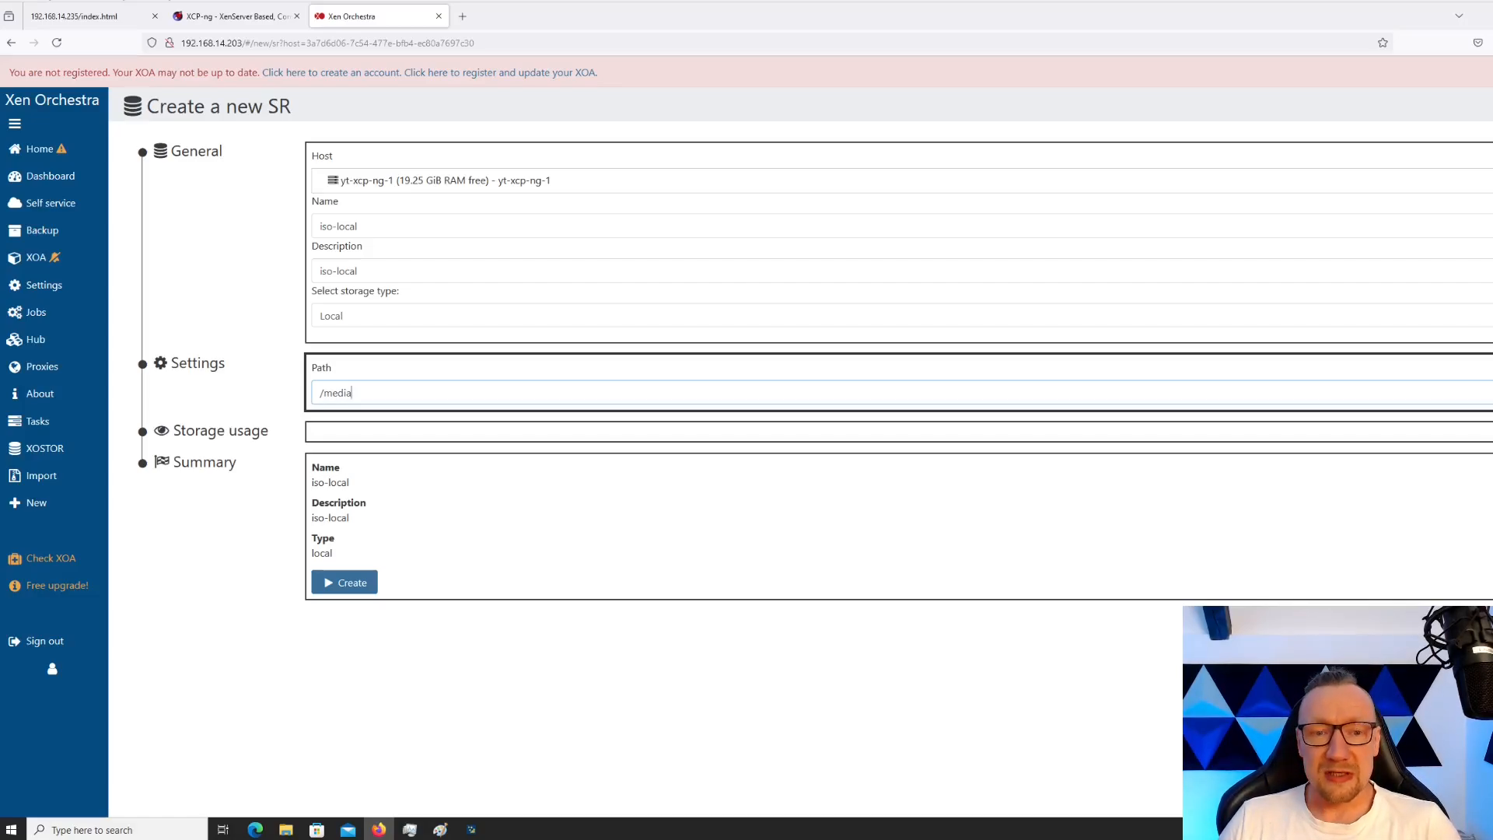
{"action": "left_click", "coordinate": [344, 582]}
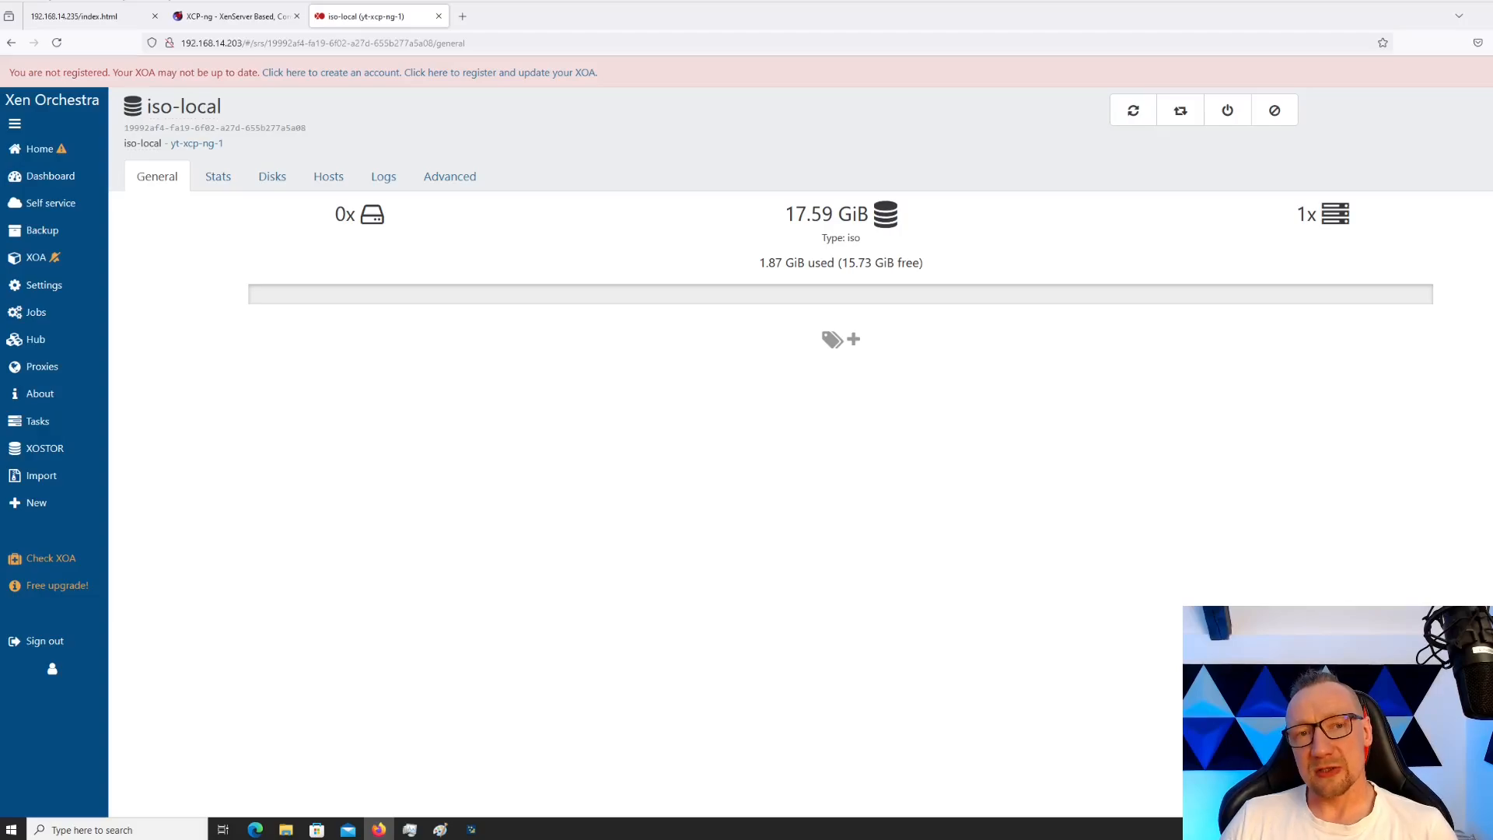
Open the disk Import page and choose iso-local as the target SR
{"action": "left_click", "coordinate": [272, 177]}
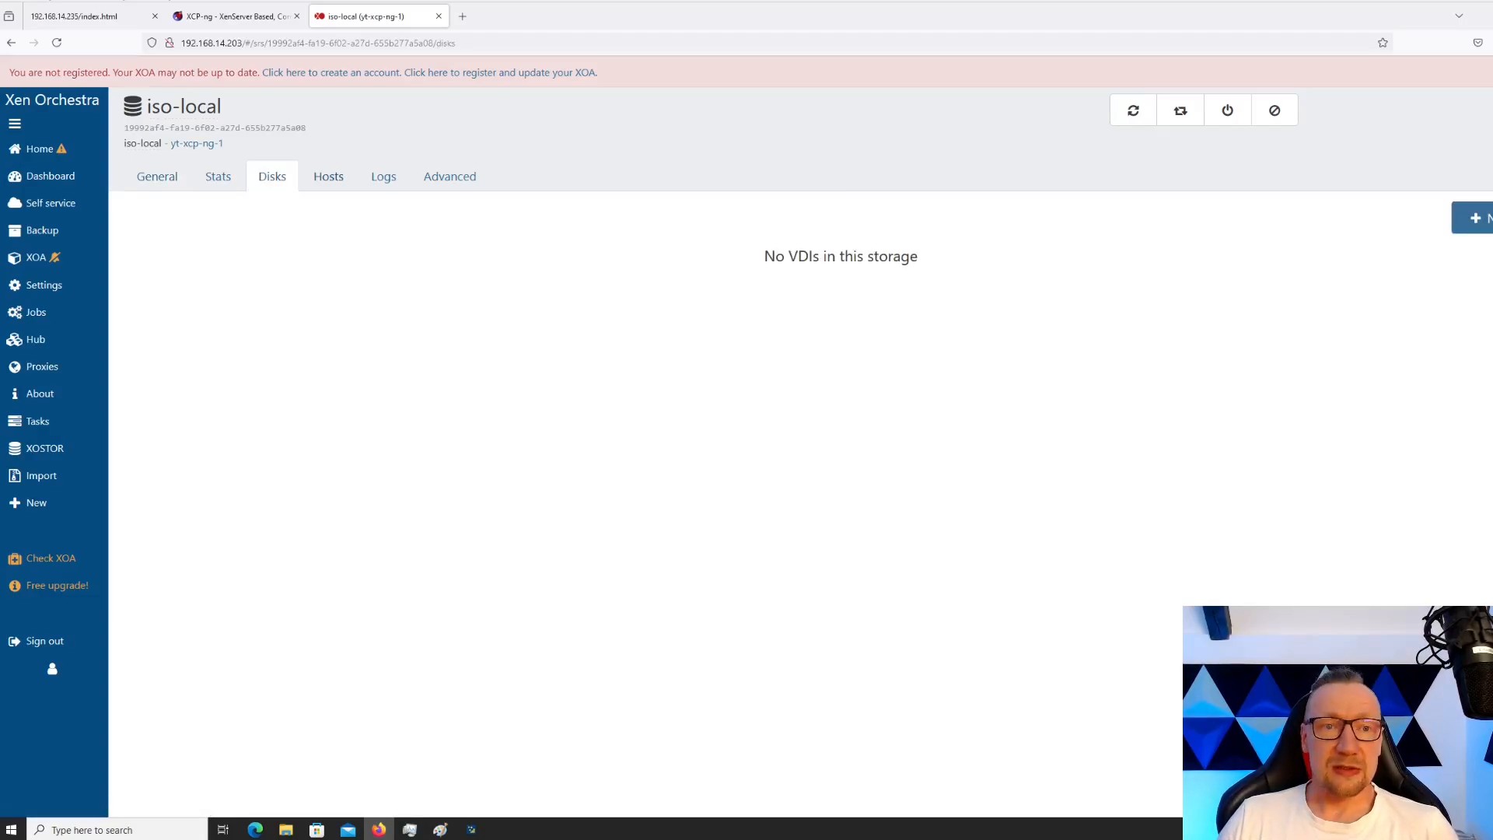
{"action": "left_click", "coordinate": [157, 177]}
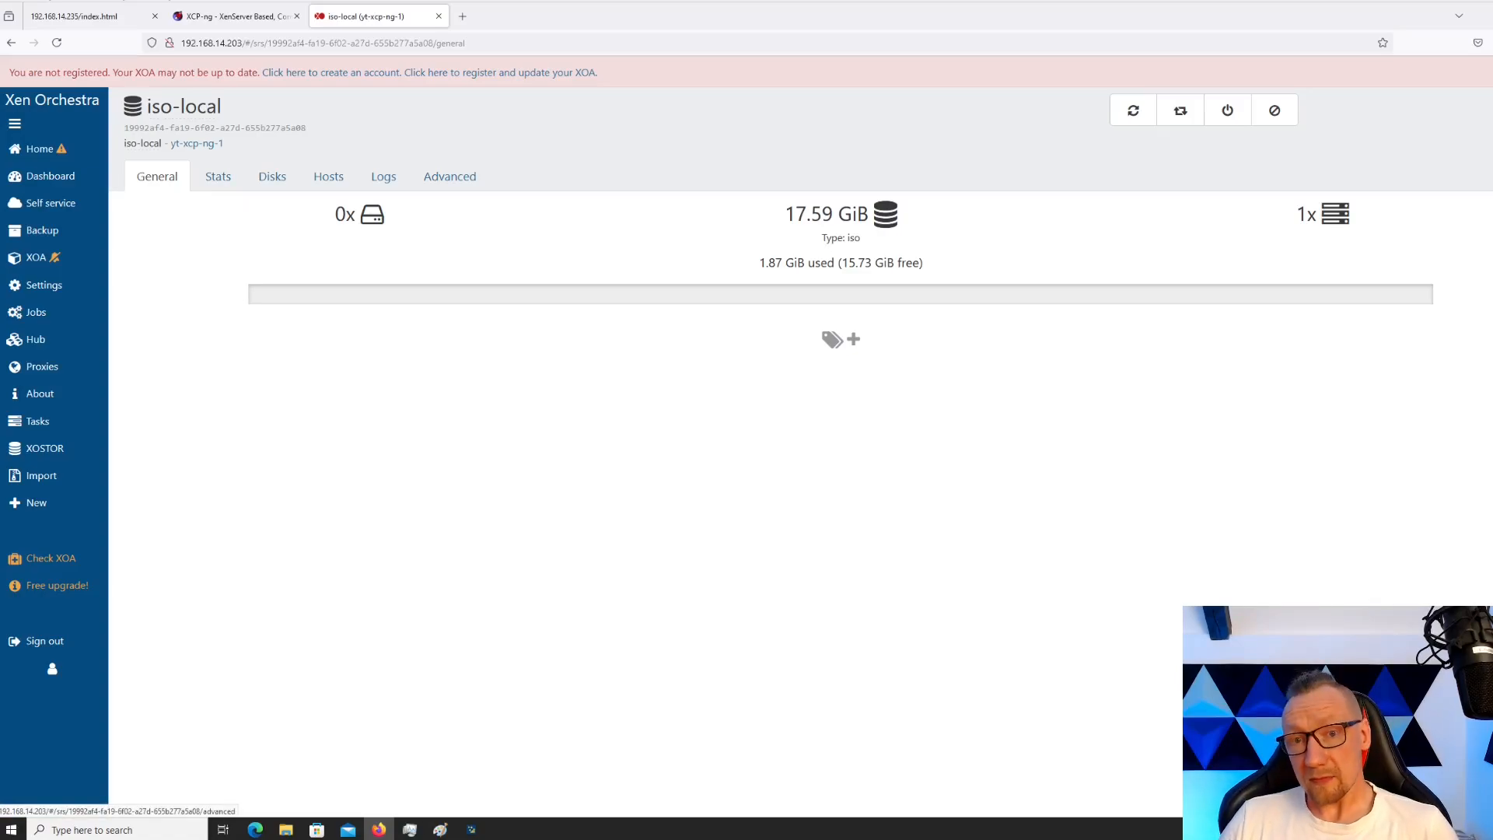
{"action": "mouse_move", "coordinate": [42, 475]}
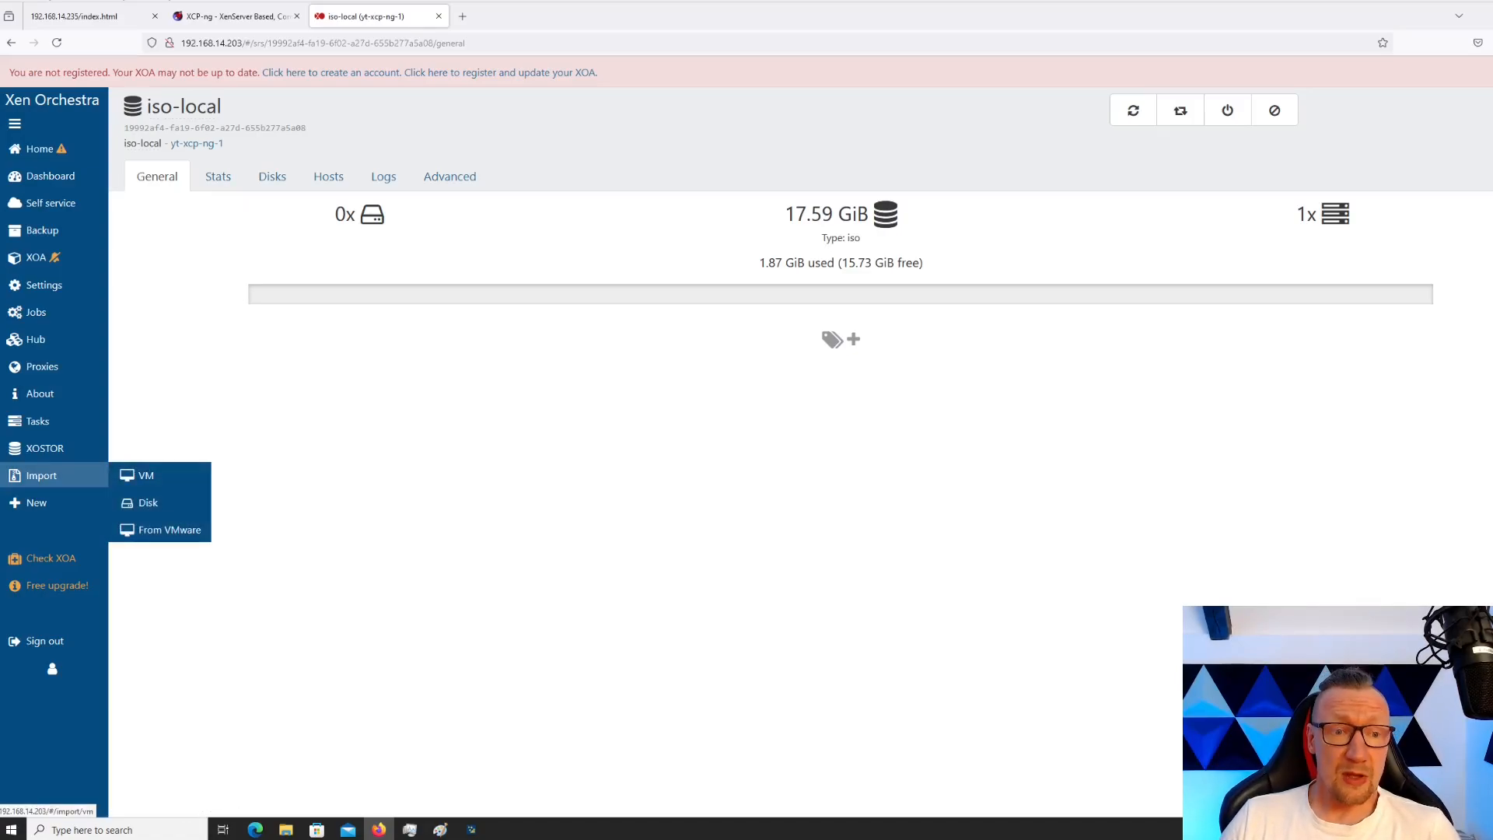
{"action": "left_click", "coordinate": [148, 503]}
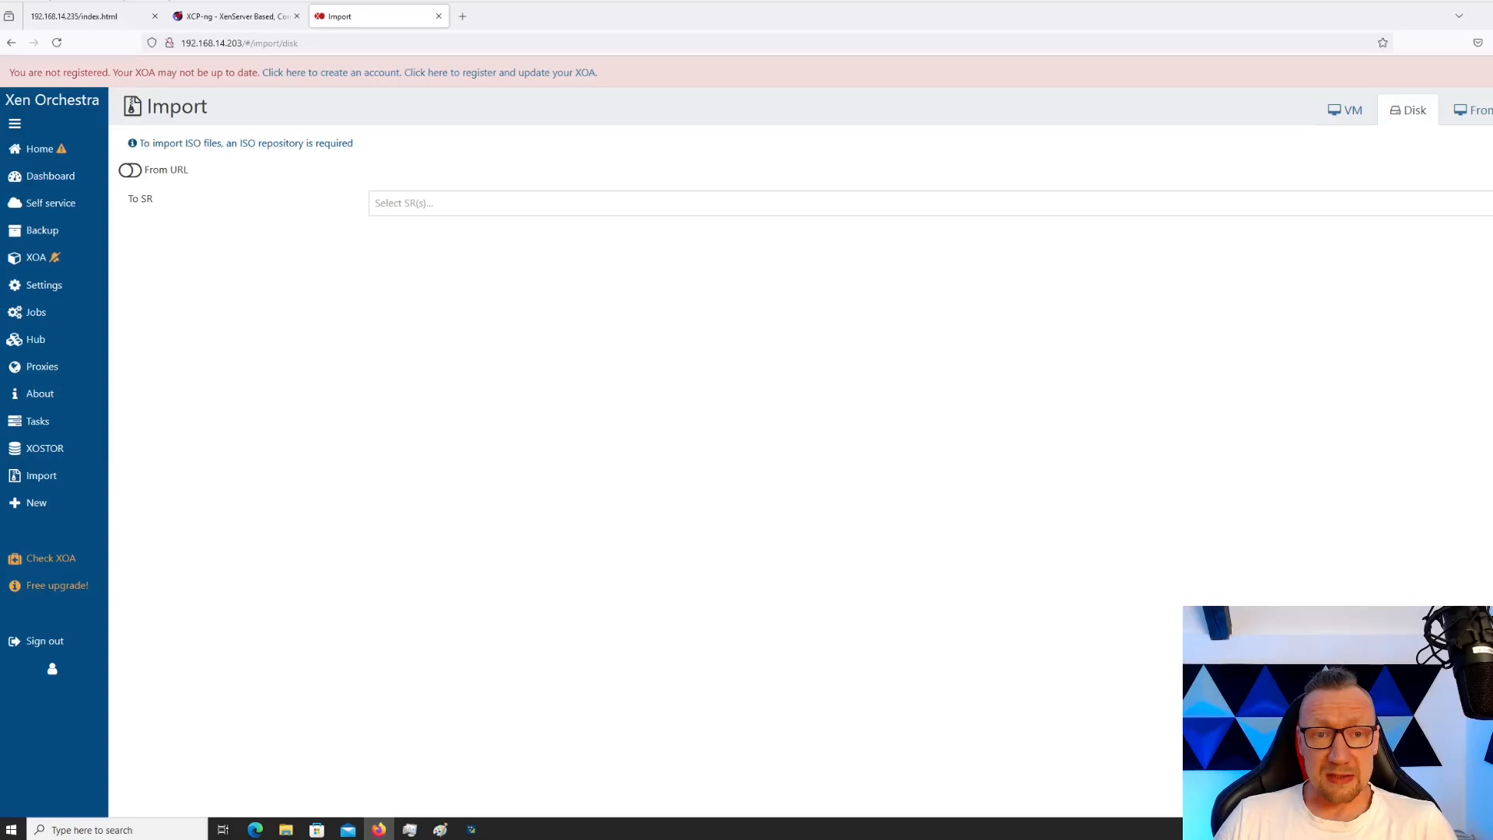
{"action": "mouse_move", "coordinate": [41, 475]}
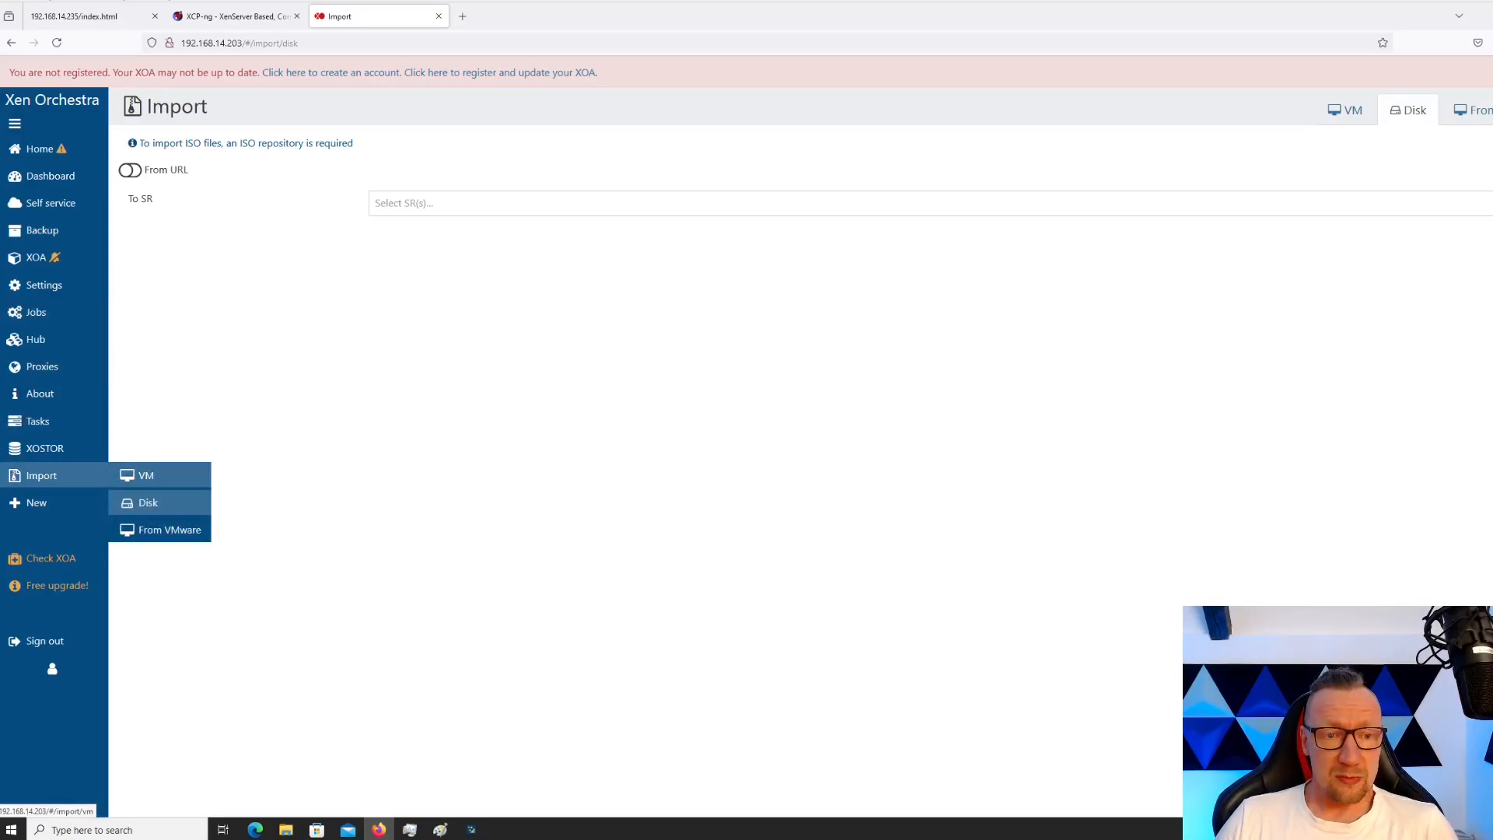
{"action": "left_click", "coordinate": [497, 203]}
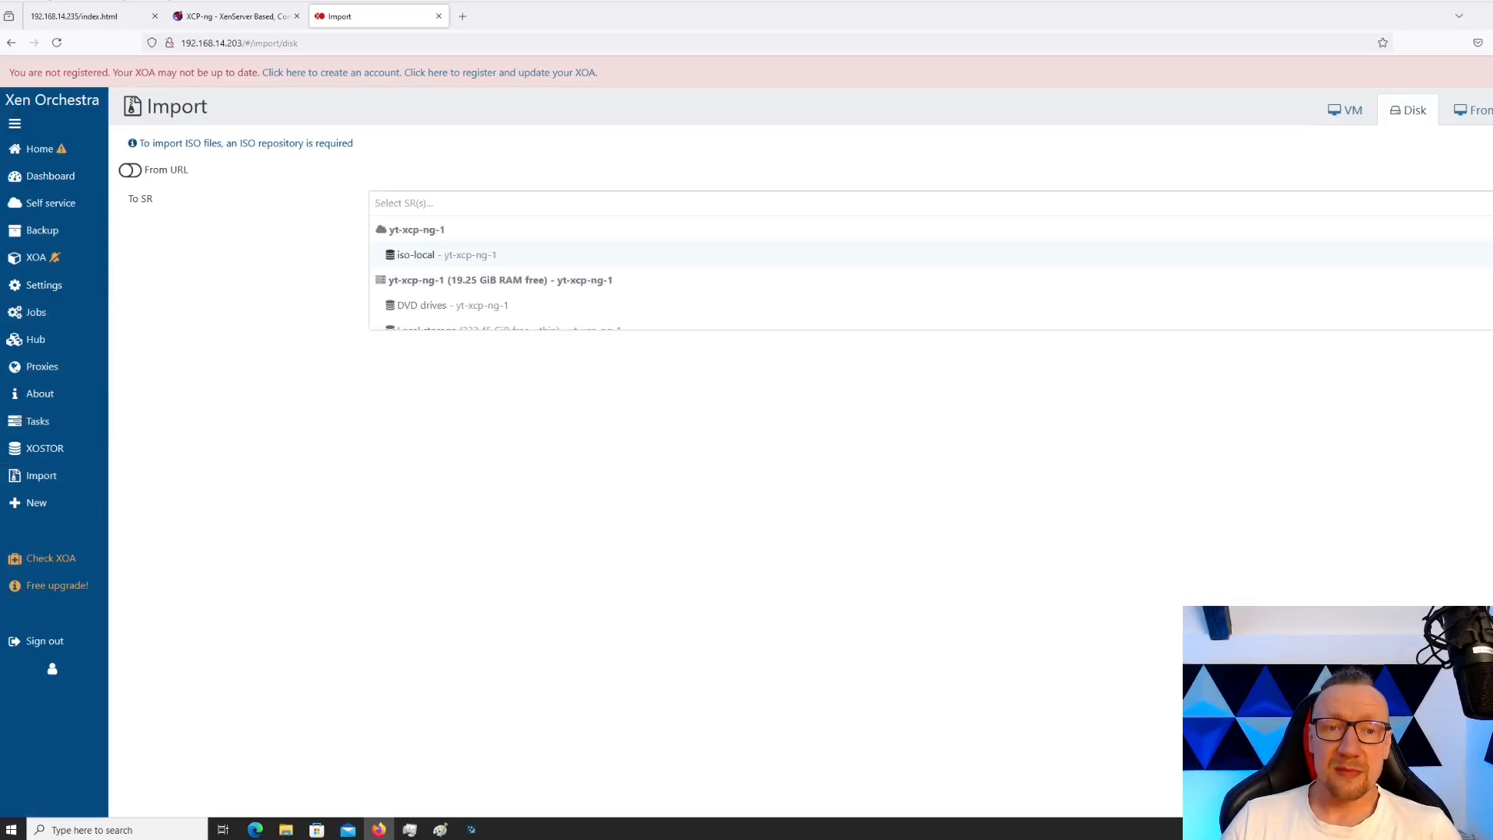
{"action": "scroll", "coordinate": [498, 311], "scroll_direction": "down", "scroll_amount": 1}
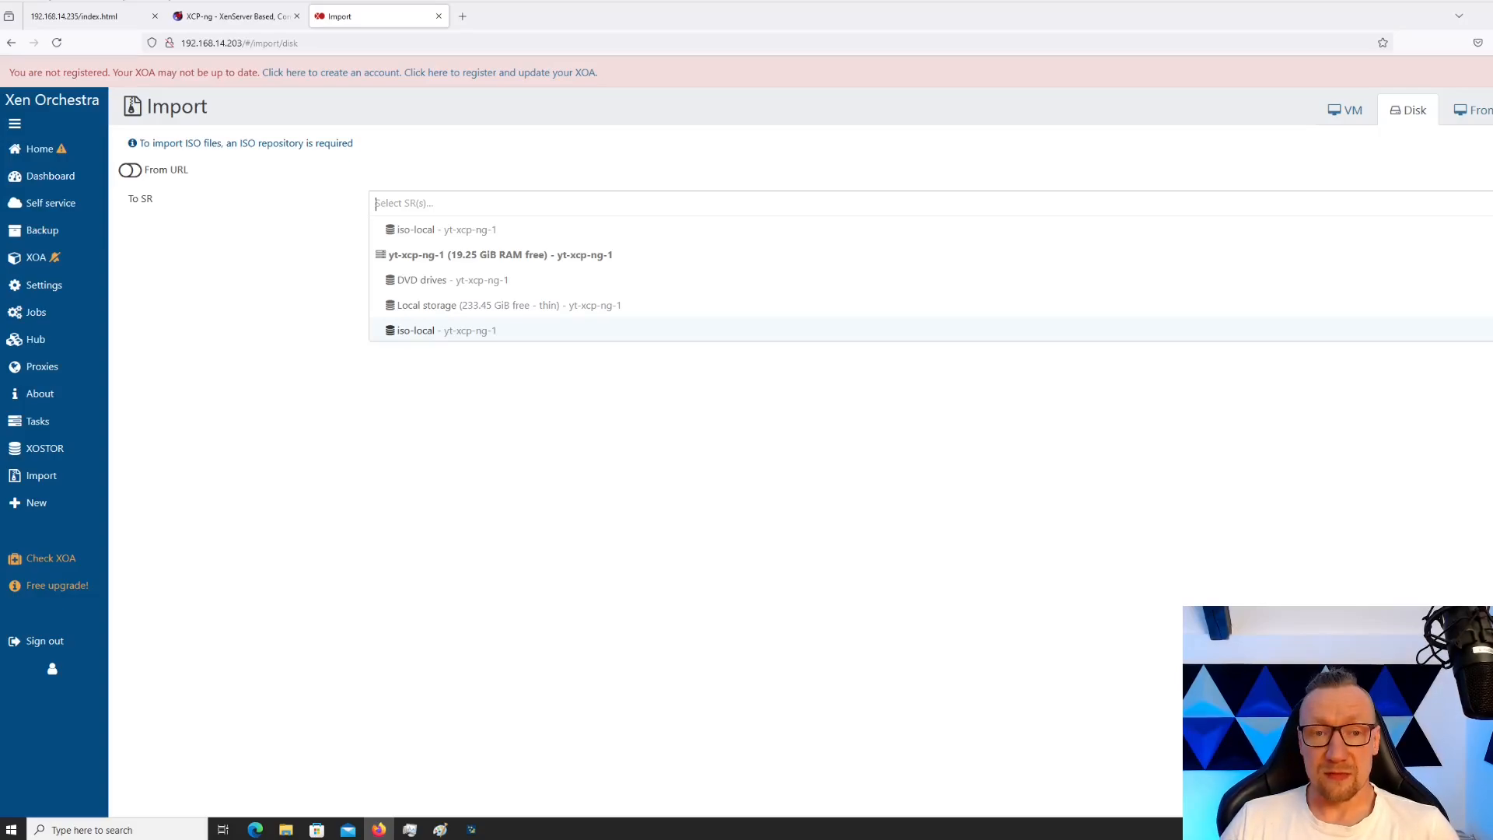
{"action": "left_click", "coordinate": [447, 330]}
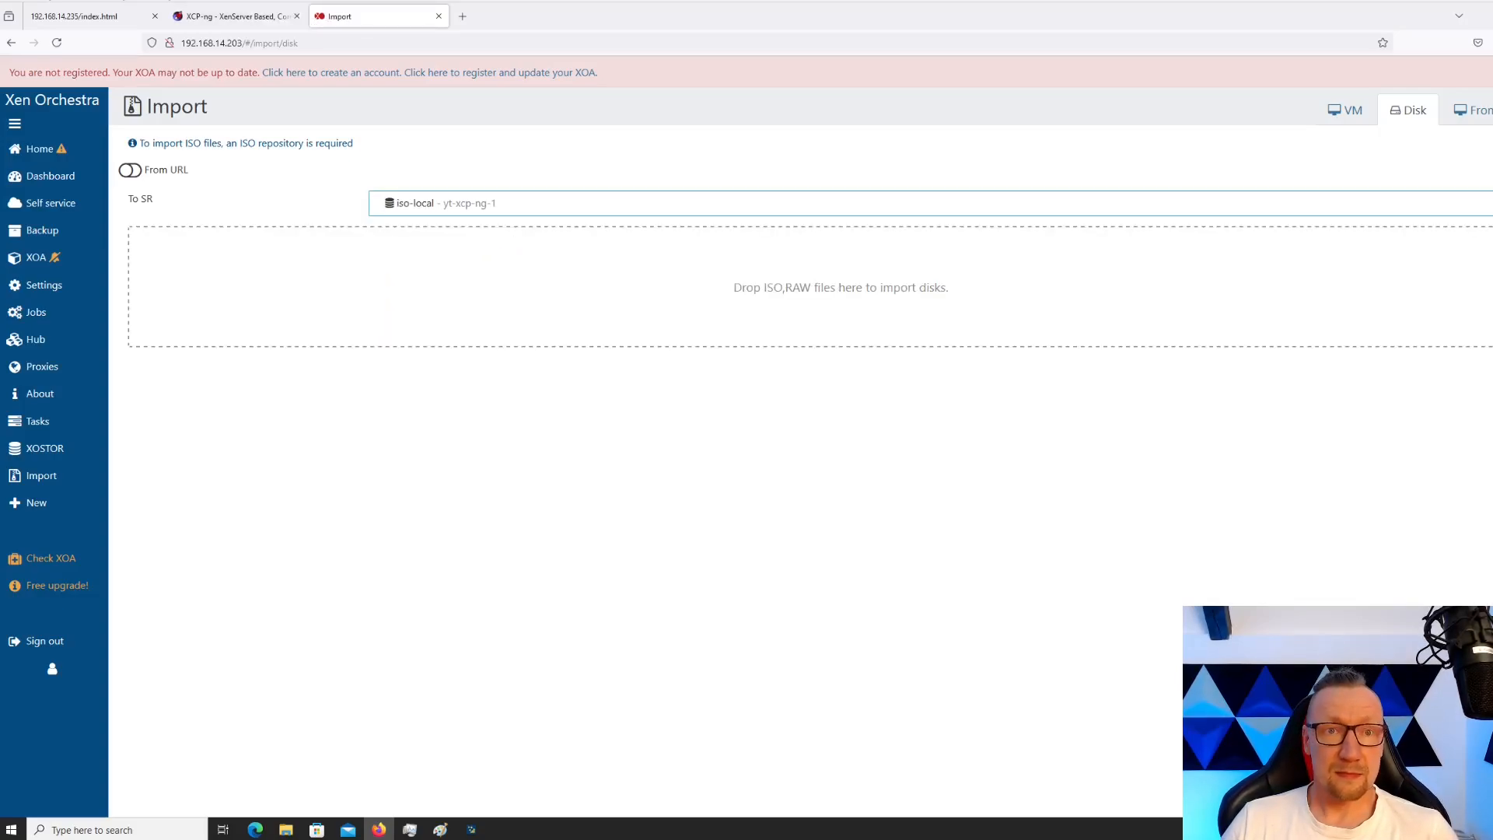
Drop Win10_21H2_Polish_x64.iso from the desktop into the import area and import it to iso-local
{"action": "left_click_drag", "start_coordinate": [740, 20], "coordinate": [868, 78]}
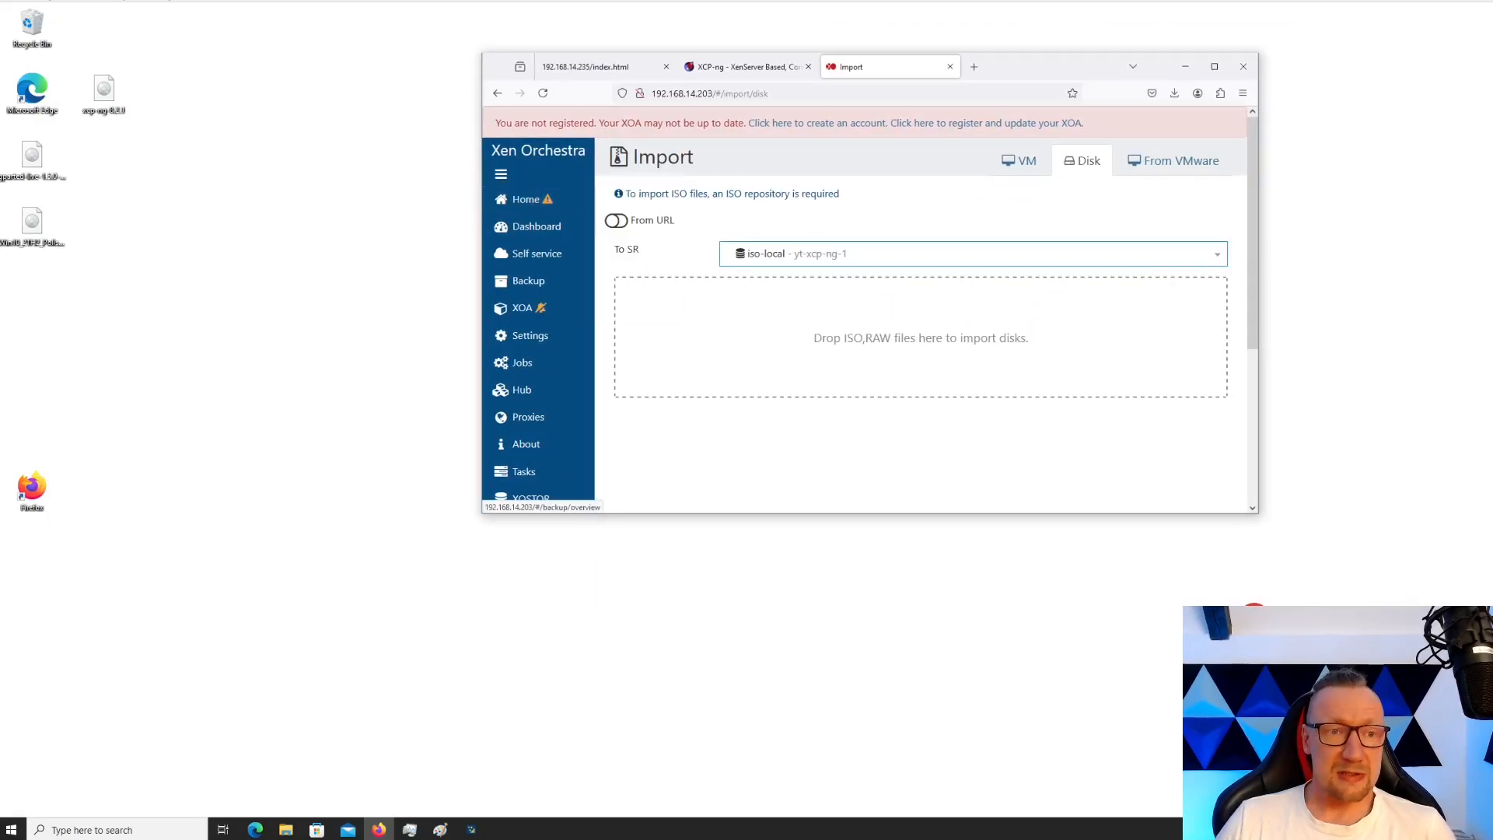
{"action": "left_click_drag", "start_coordinate": [32, 224], "coordinate": [654, 336]}
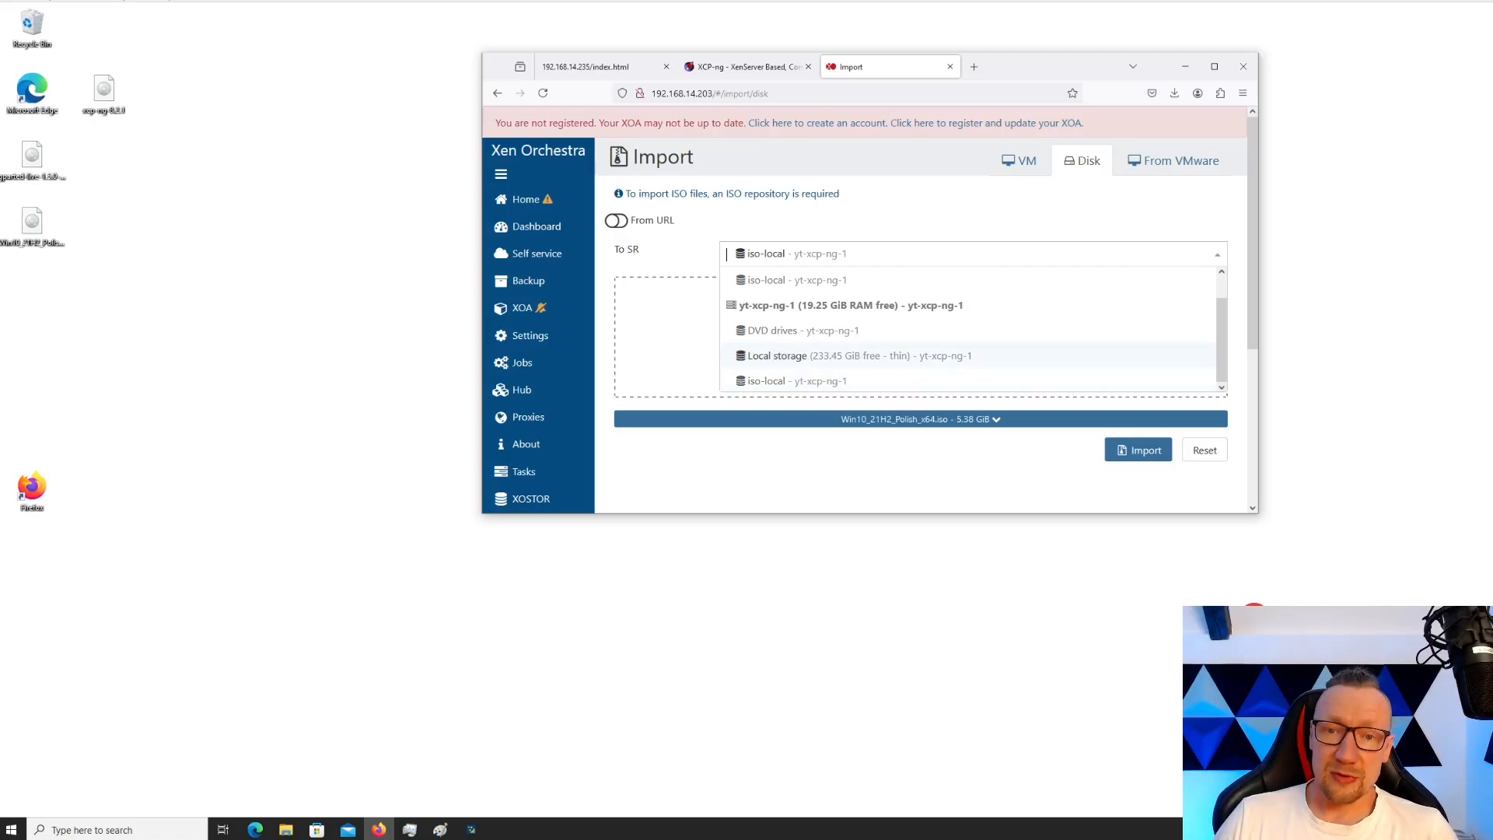
{"action": "left_click", "coordinate": [797, 382]}
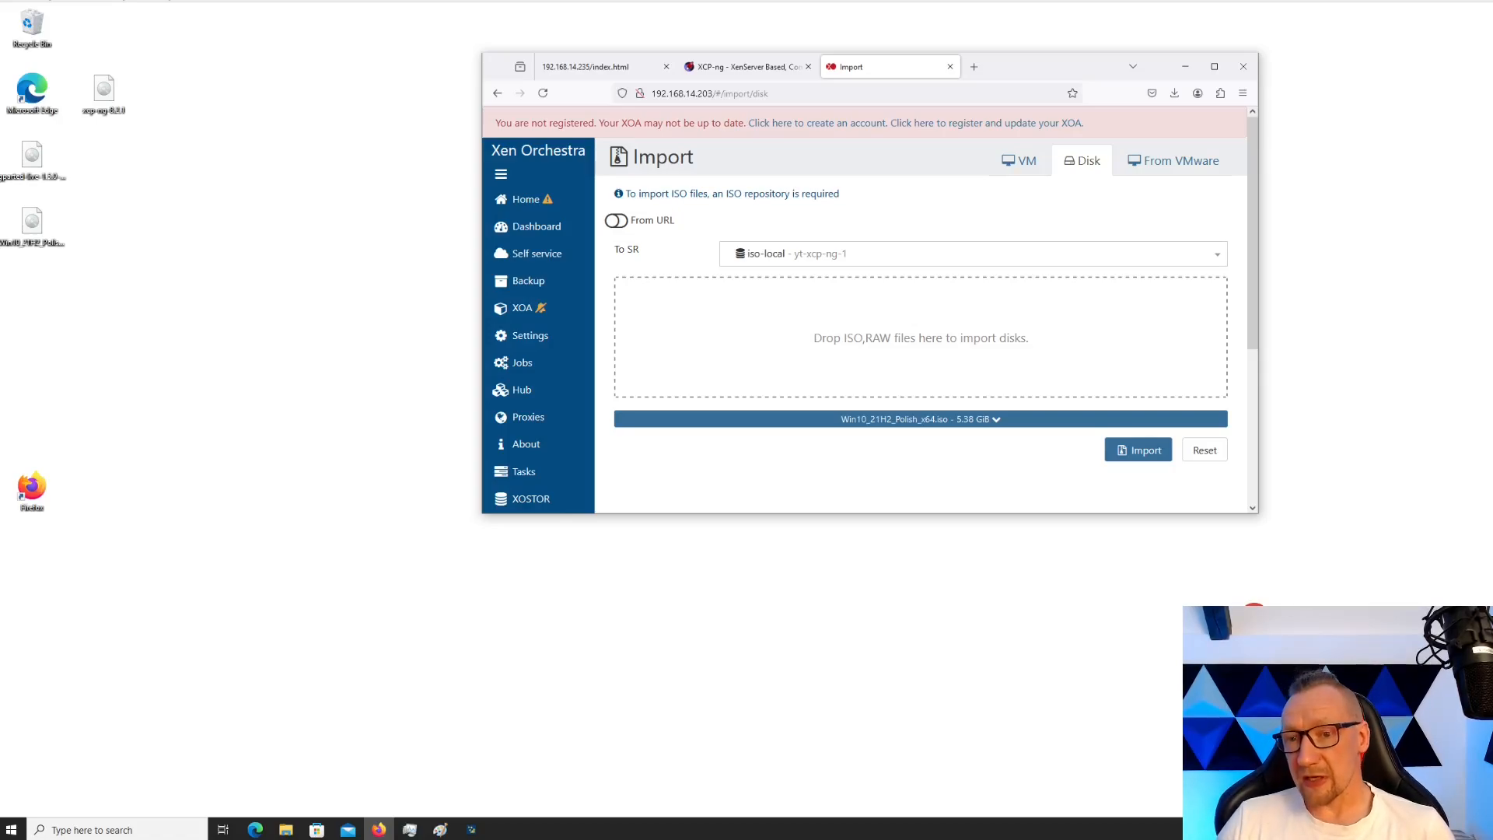
{"action": "left_click", "coordinate": [1138, 451]}
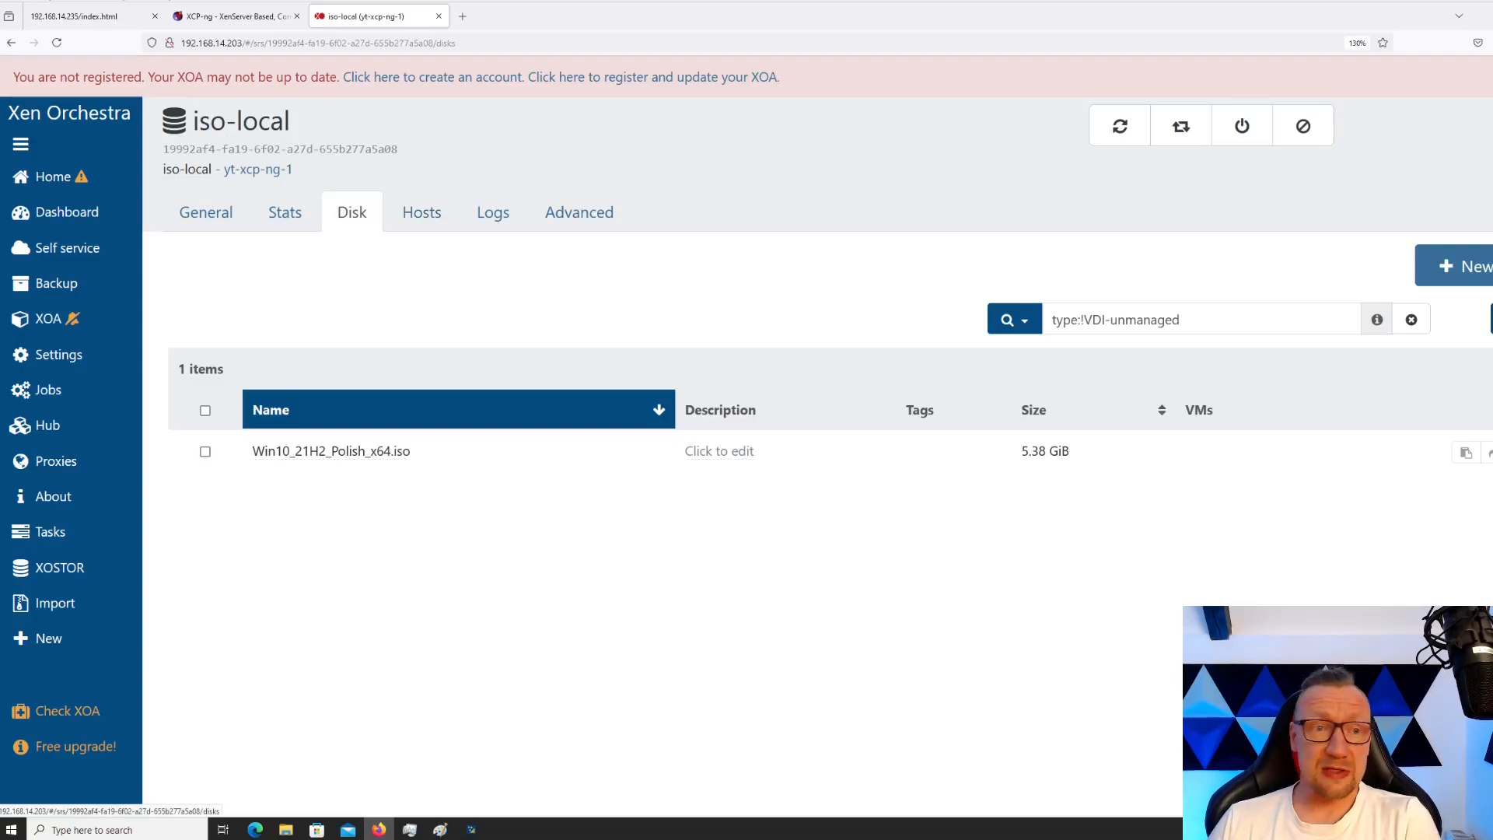
Start creating a new VM on pool yt-xcp-ng-1
{"action": "mouse_move", "coordinate": [70, 176]}
{"action": "left_click", "coordinate": [182, 177]}
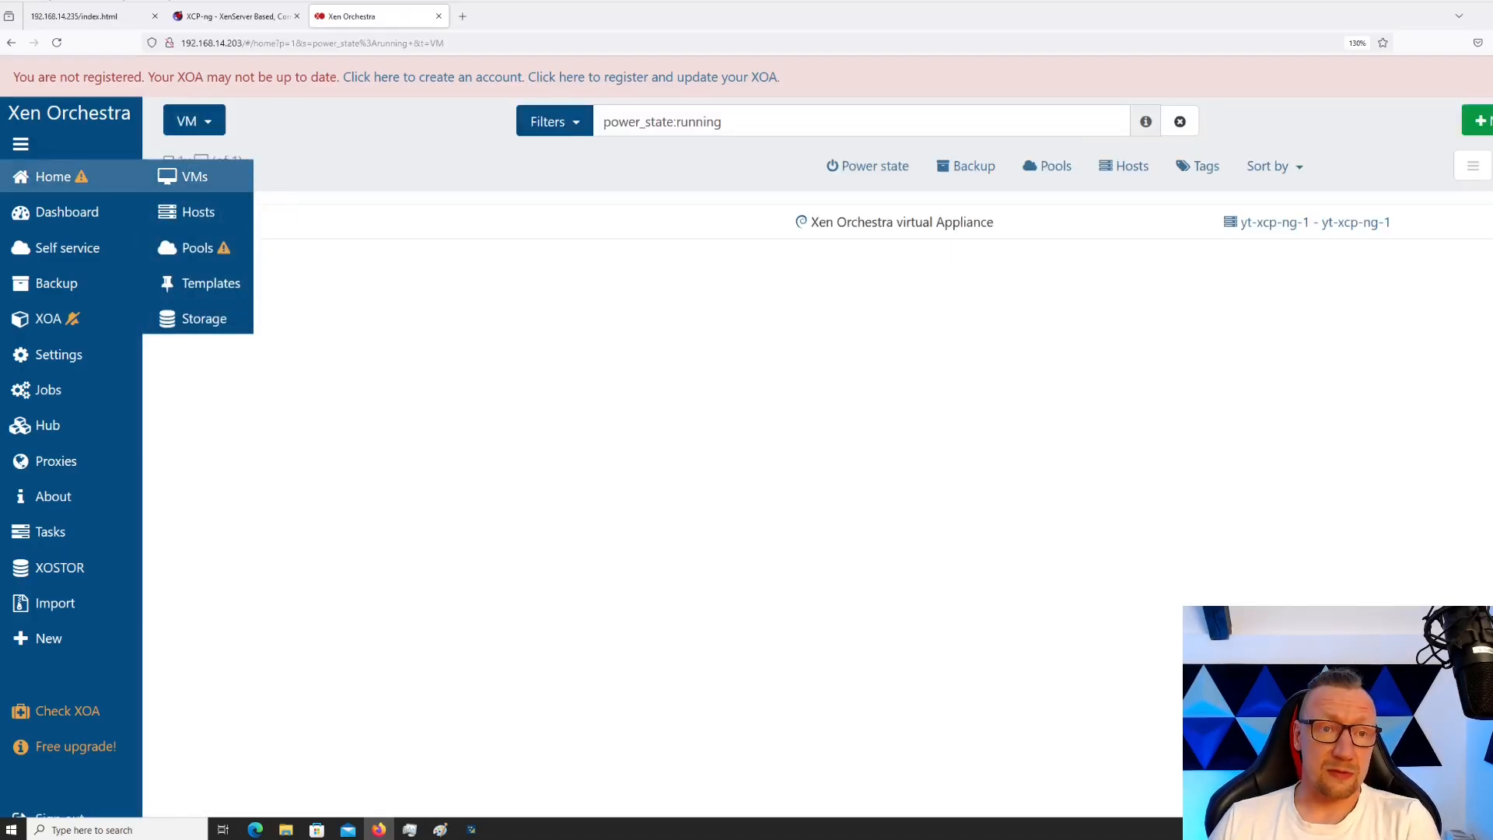
{"action": "left_click", "coordinate": [48, 637]}
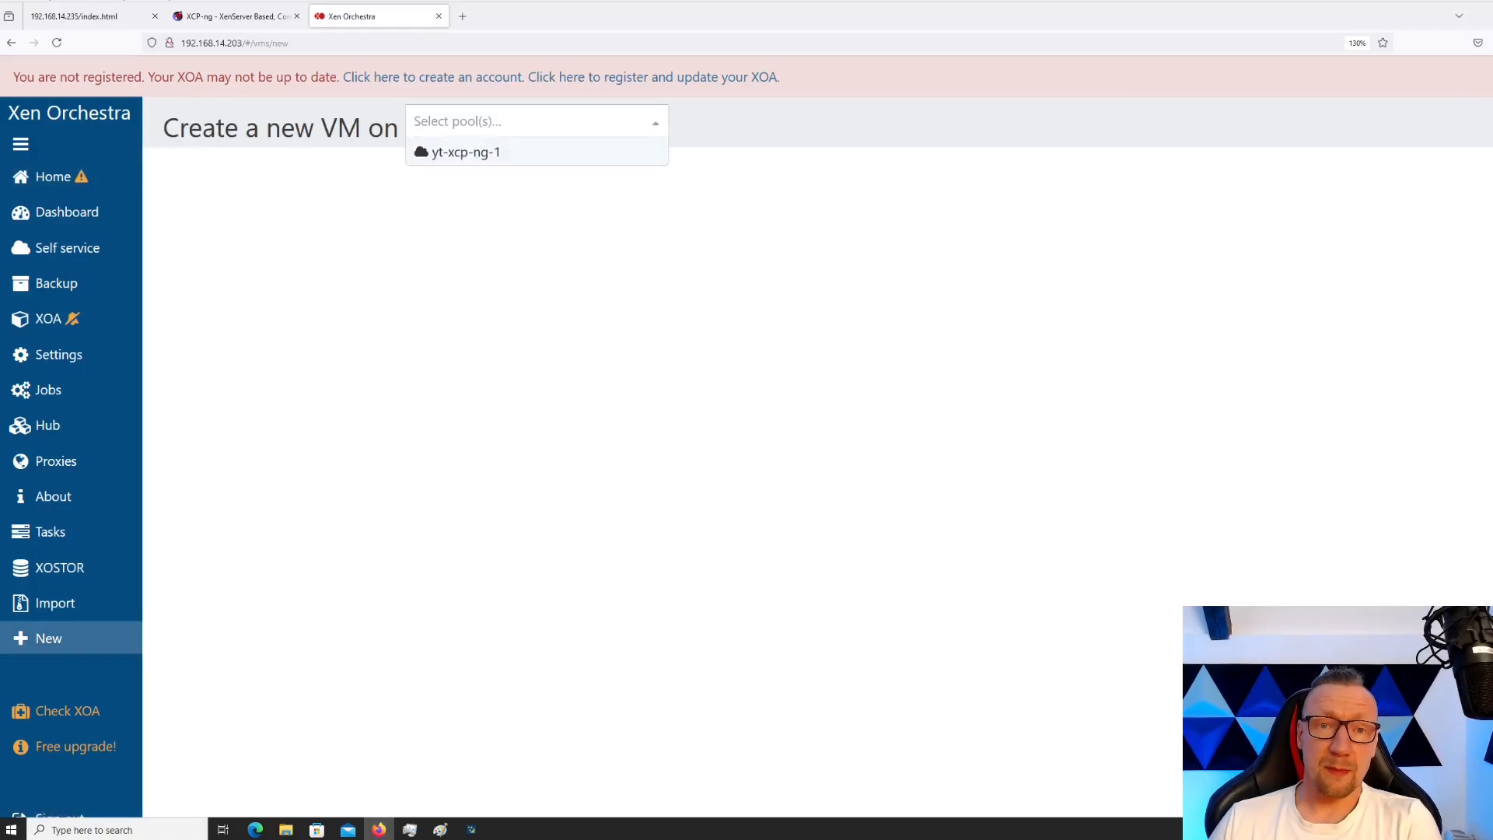
{"action": "left_click", "coordinate": [466, 149]}
Pick the Windows 10 (64-bit) template for the new VM
{"action": "left_click", "coordinate": [595, 205]}
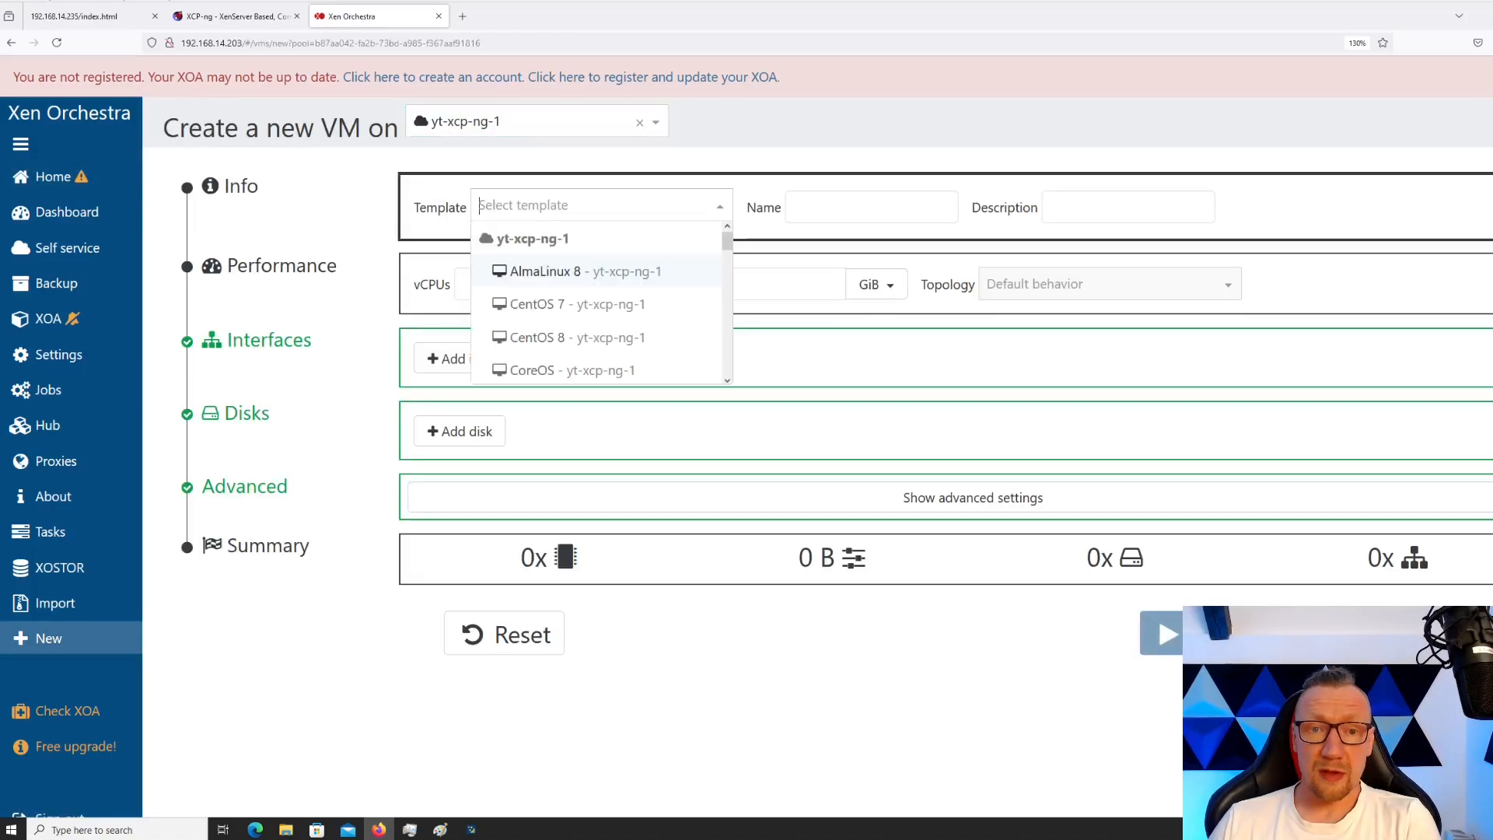
{"action": "scroll", "coordinate": [595, 290], "scroll_direction": "down", "scroll_amount": 3}
{"action": "scroll", "coordinate": [595, 289], "scroll_direction": "down", "scroll_amount": 8}
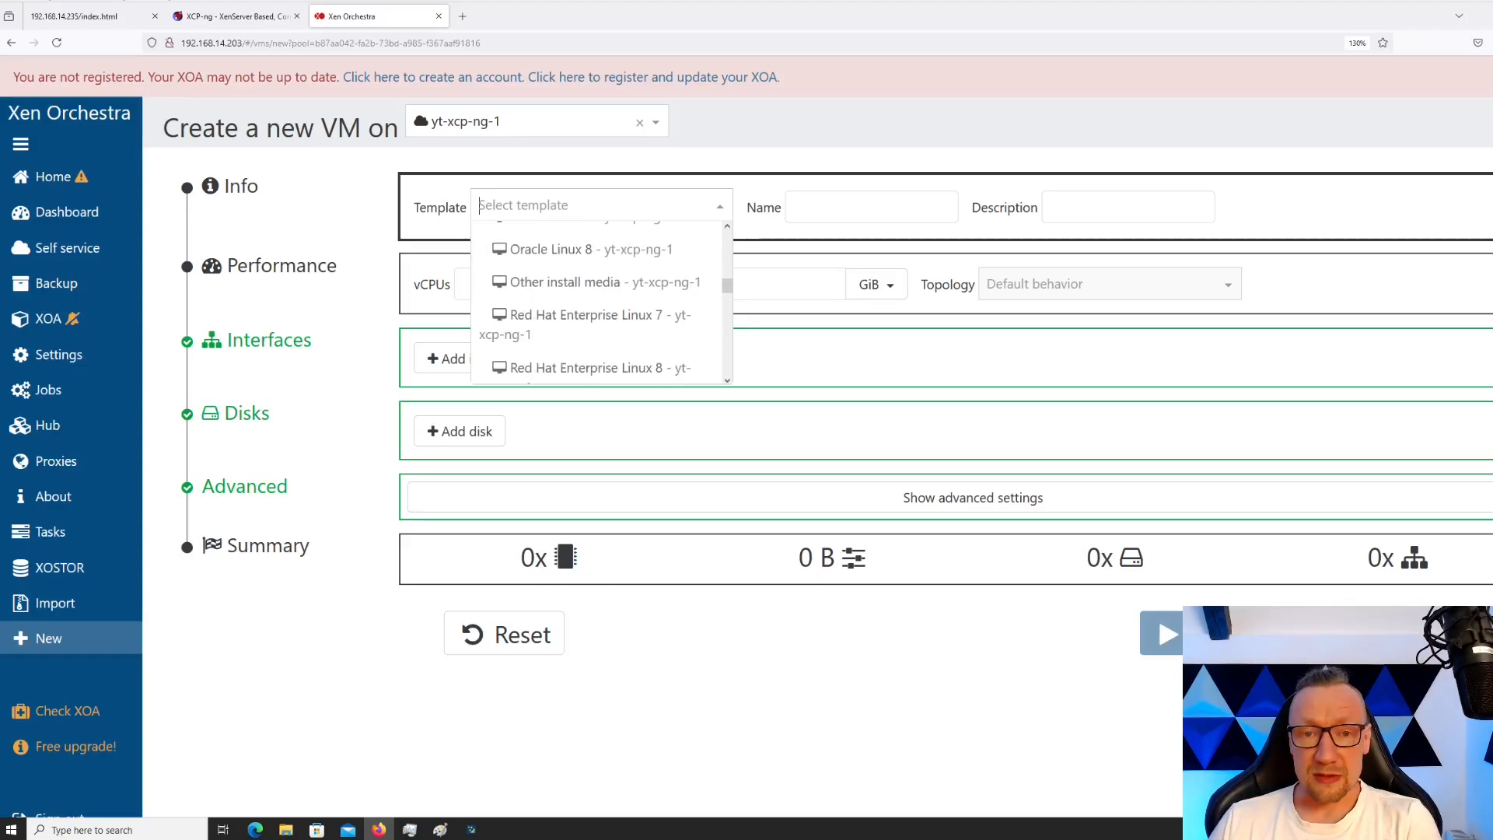
{"action": "scroll", "coordinate": [595, 289], "scroll_direction": "down", "scroll_amount": 6}
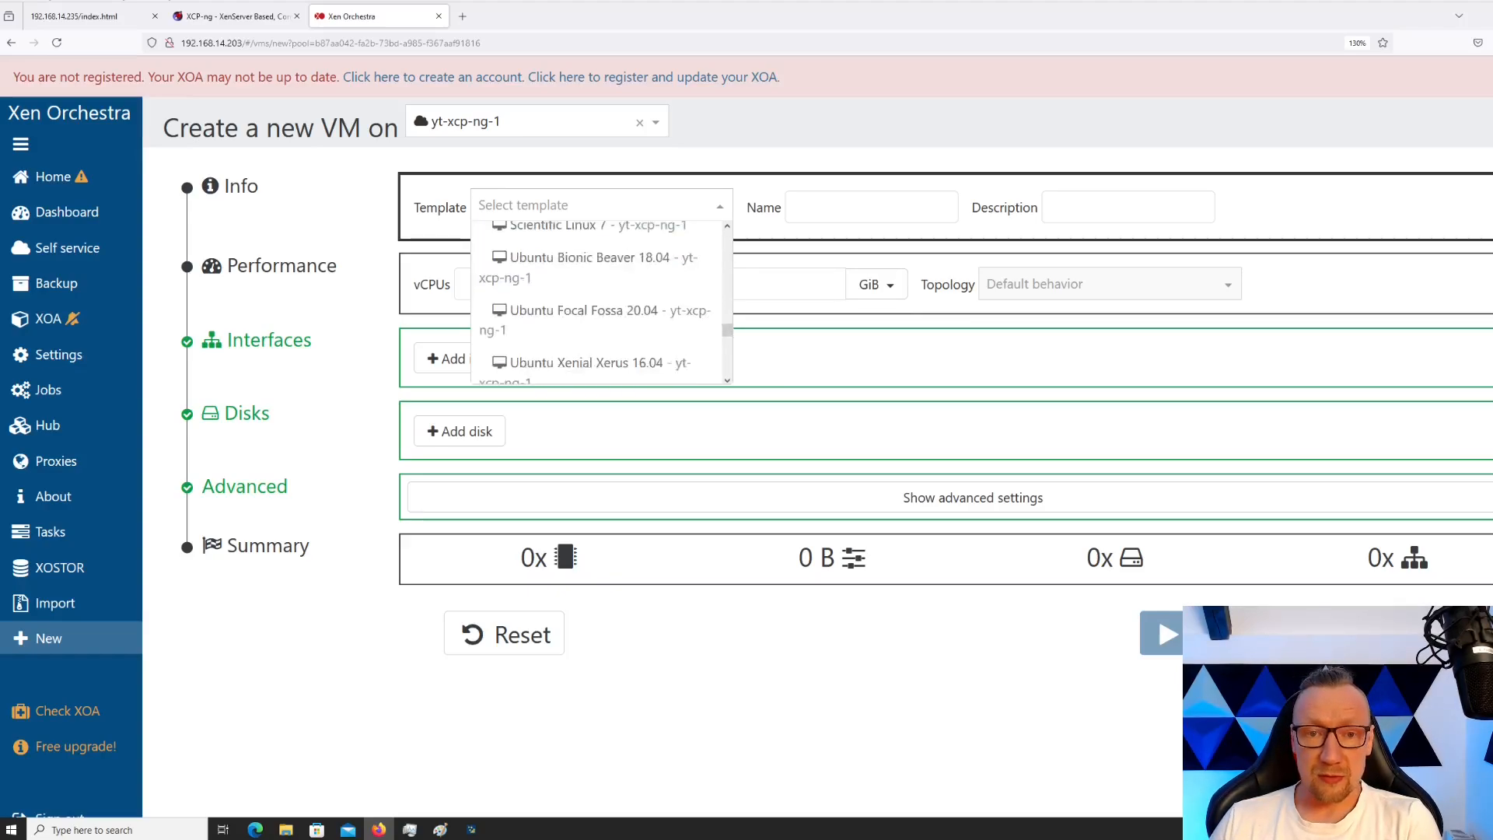
{"action": "scroll", "coordinate": [595, 290], "scroll_direction": "up", "scroll_amount": 2}
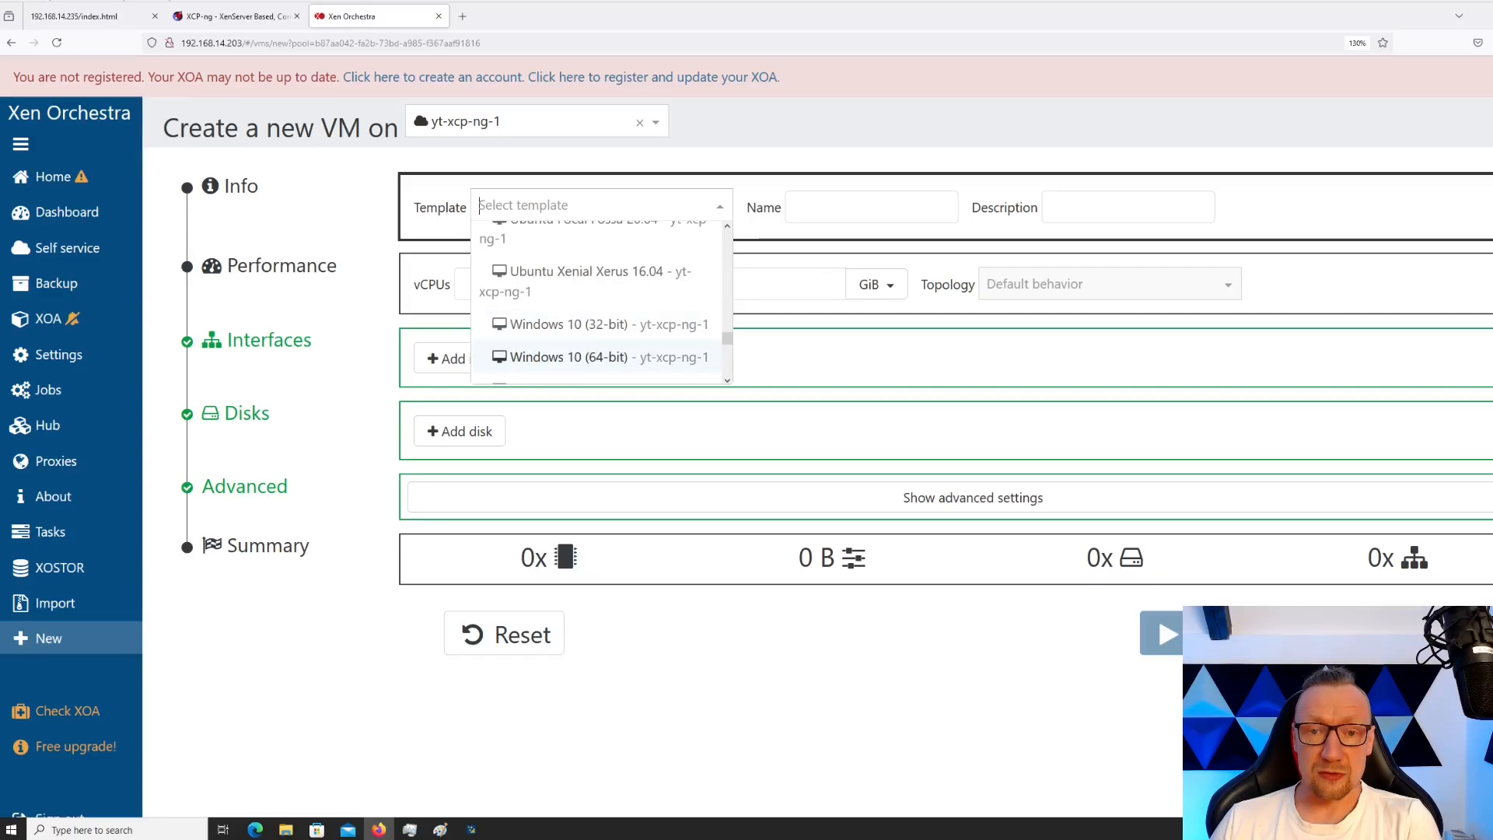
{"action": "left_click", "coordinate": [599, 357]}
{"action": "key", "text": "Tab"}
{"action": "key", "text": "Tab"}
{"action": "key", "text": "Tab"}
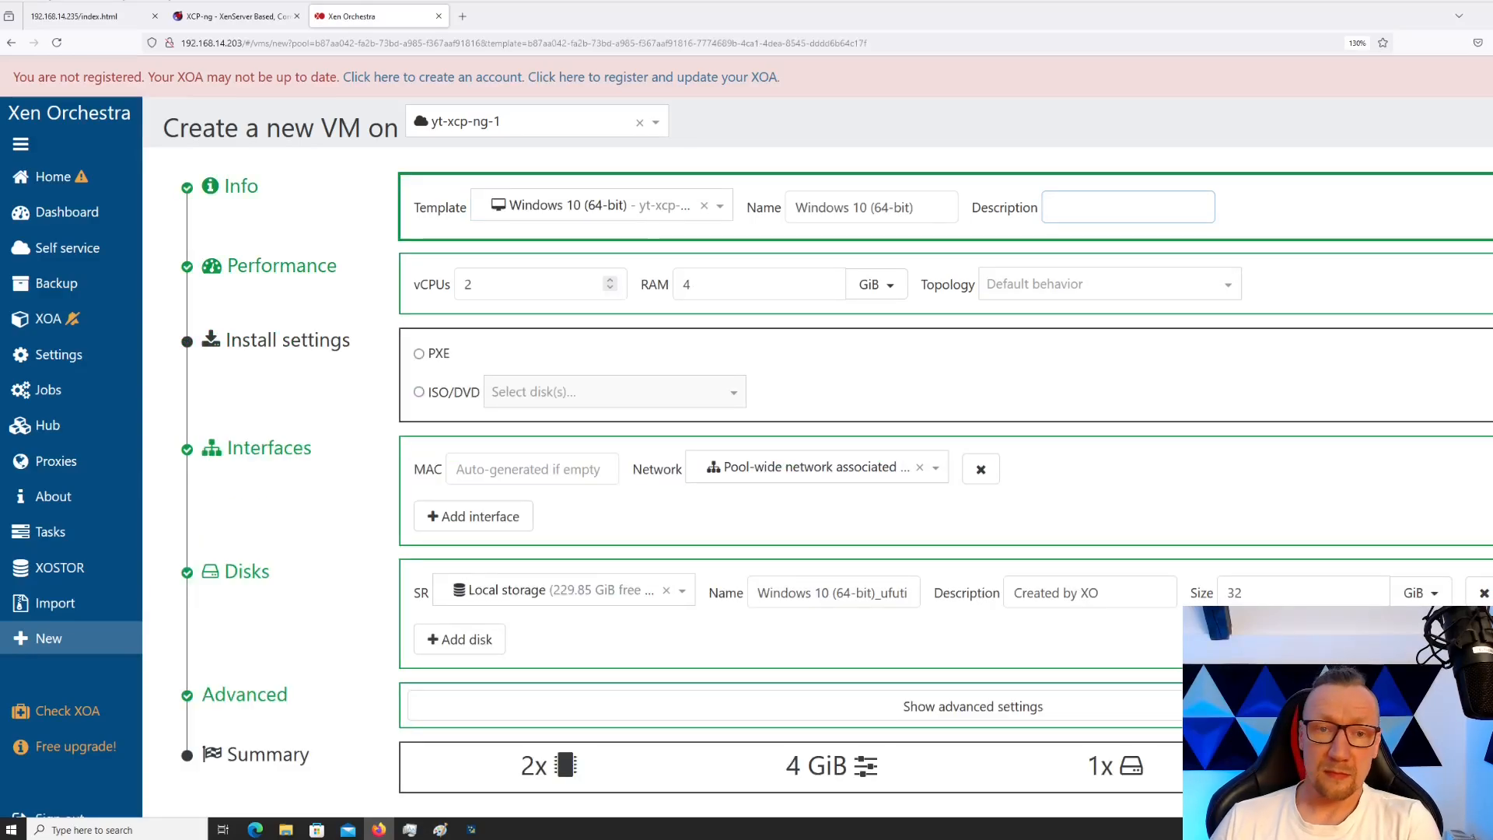
Give the VM 4 vCPUs and 8 GiB RAM, installing from the Win10_21H2_Polish_x64.iso image
{"action": "type", "text": "4"}
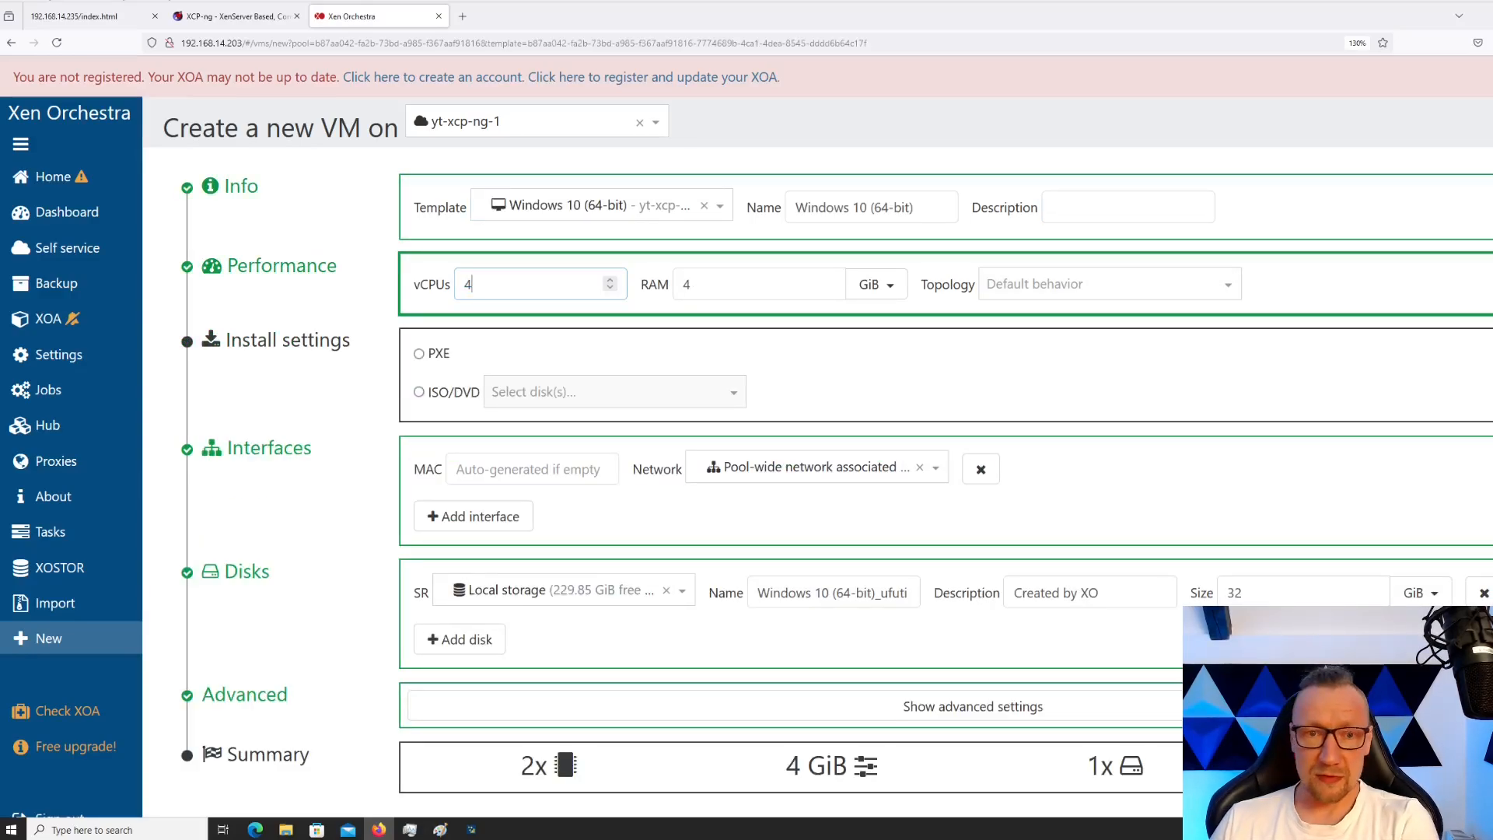
{"action": "key", "text": "Tab"}
{"action": "type", "text": "8"}
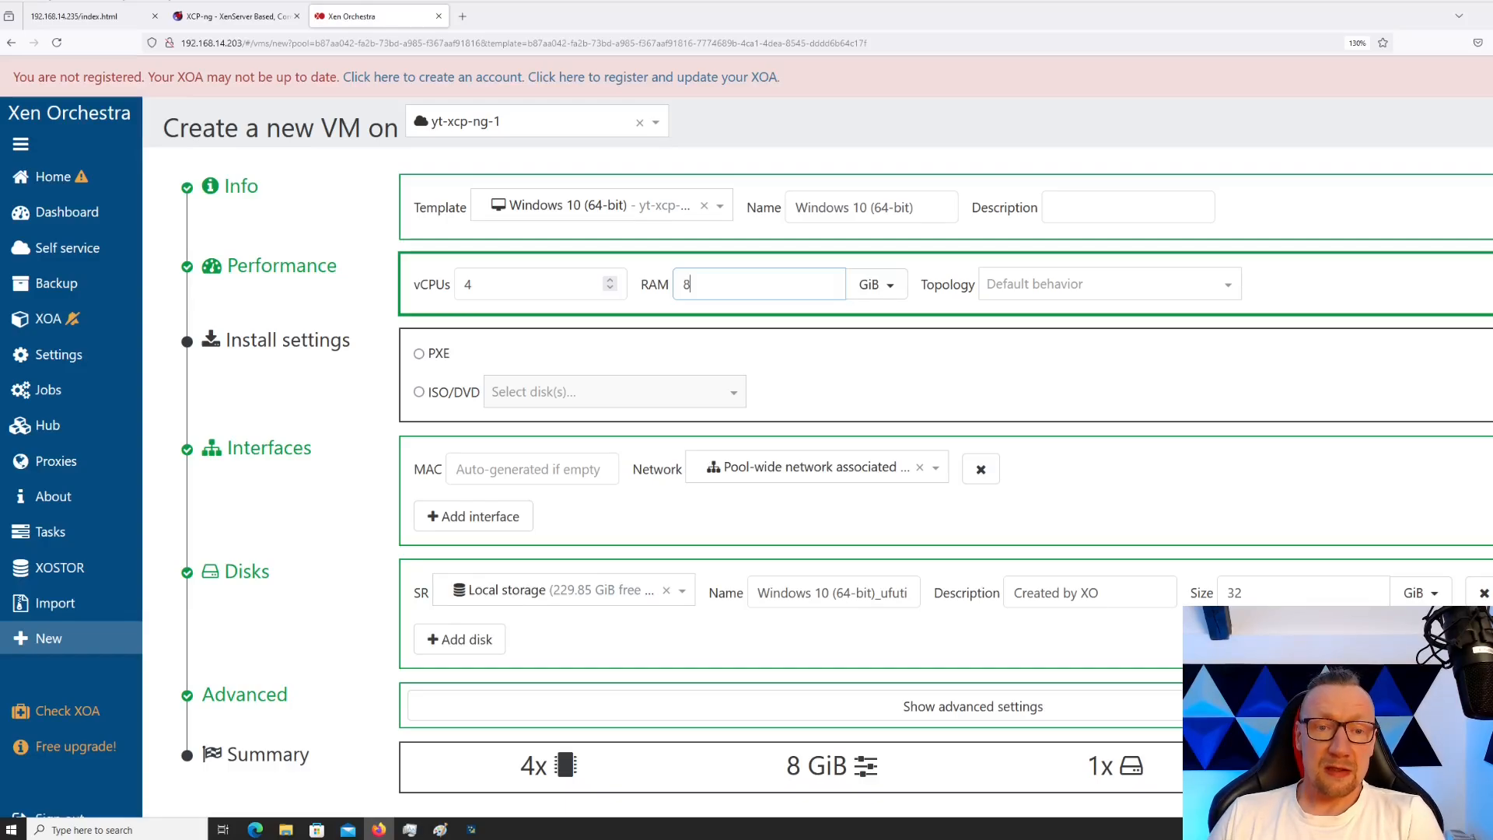
{"action": "left_click", "coordinate": [419, 392]}
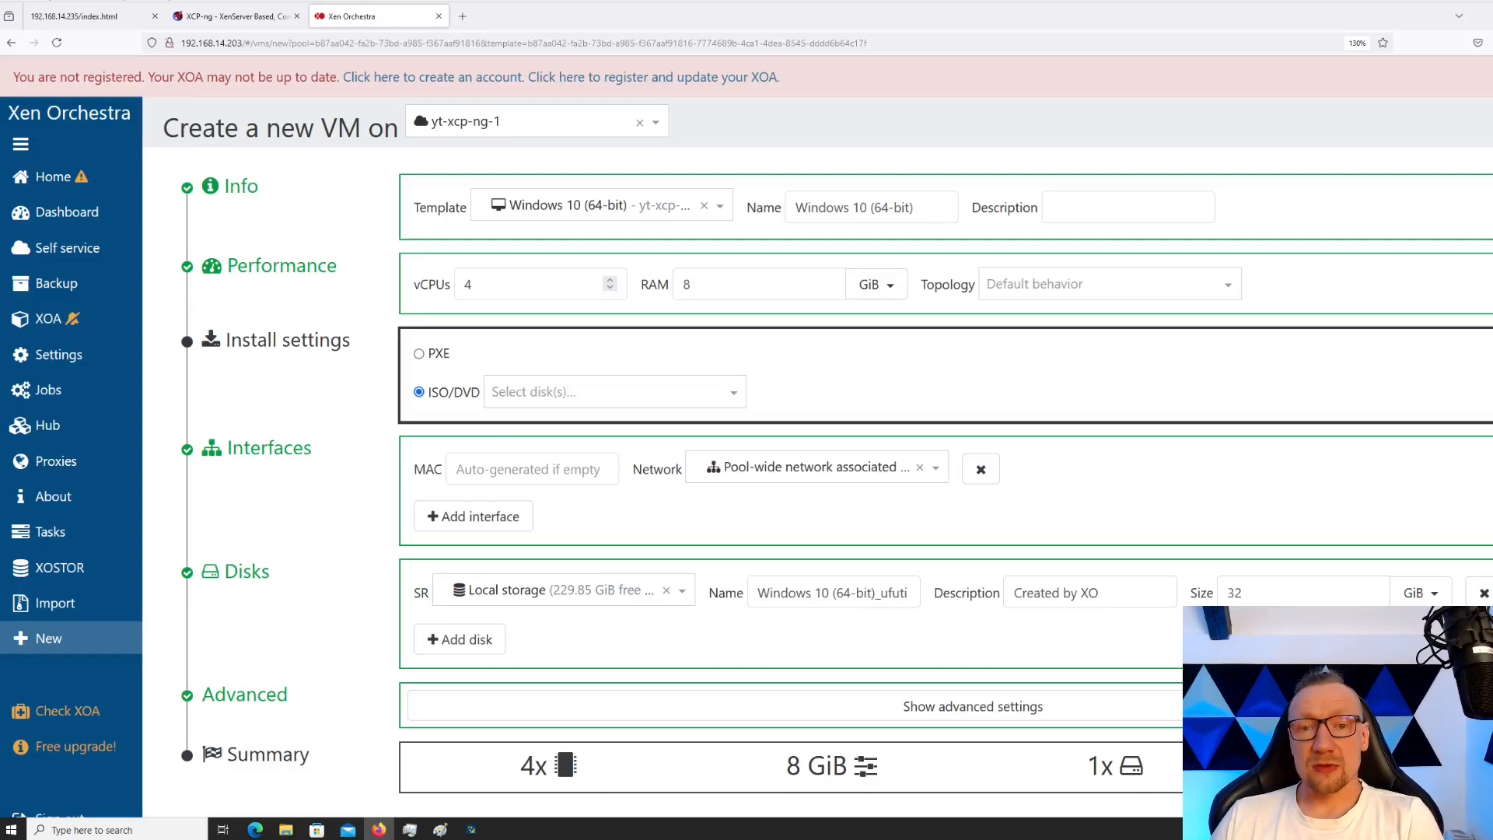
{"action": "left_click", "coordinate": [615, 392]}
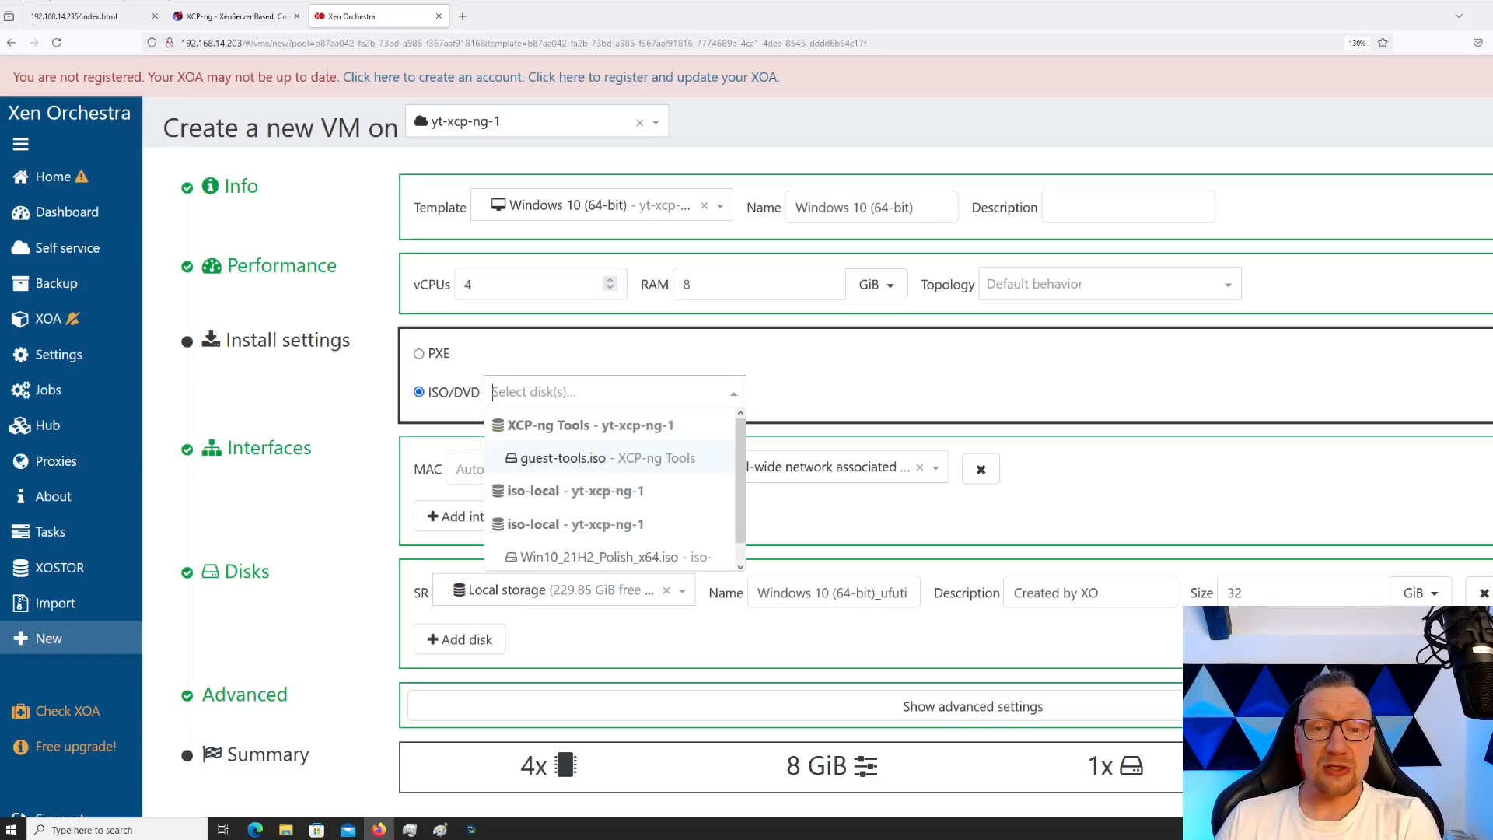
{"action": "scroll", "coordinate": [610, 498], "scroll_direction": "down", "scroll_amount": 1}
{"action": "left_click", "coordinate": [599, 539]}
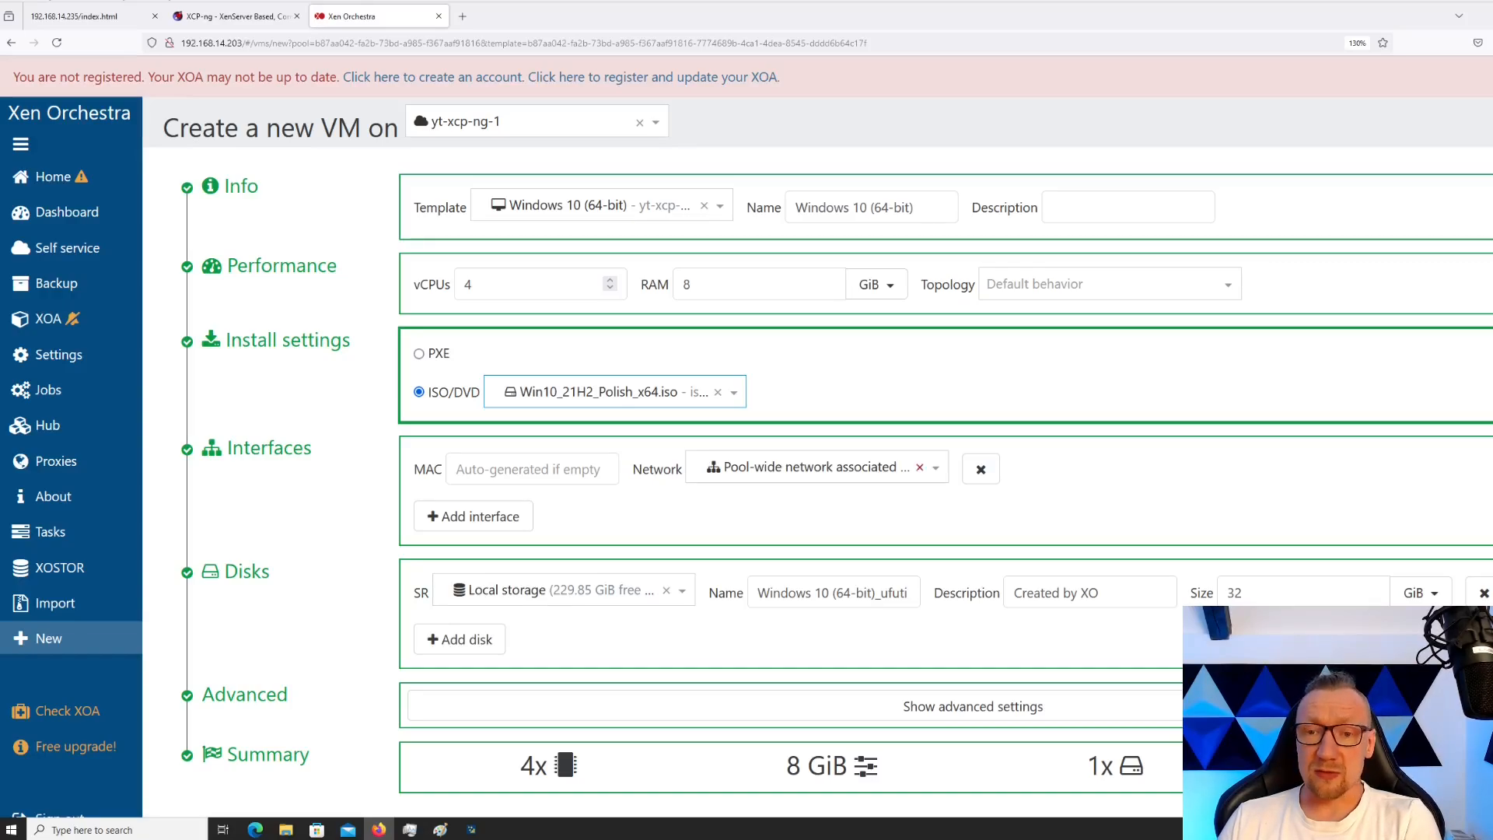
Keep the pool-wide network on a single network interface, removing the extra one added
{"action": "left_click", "coordinate": [816, 468]}
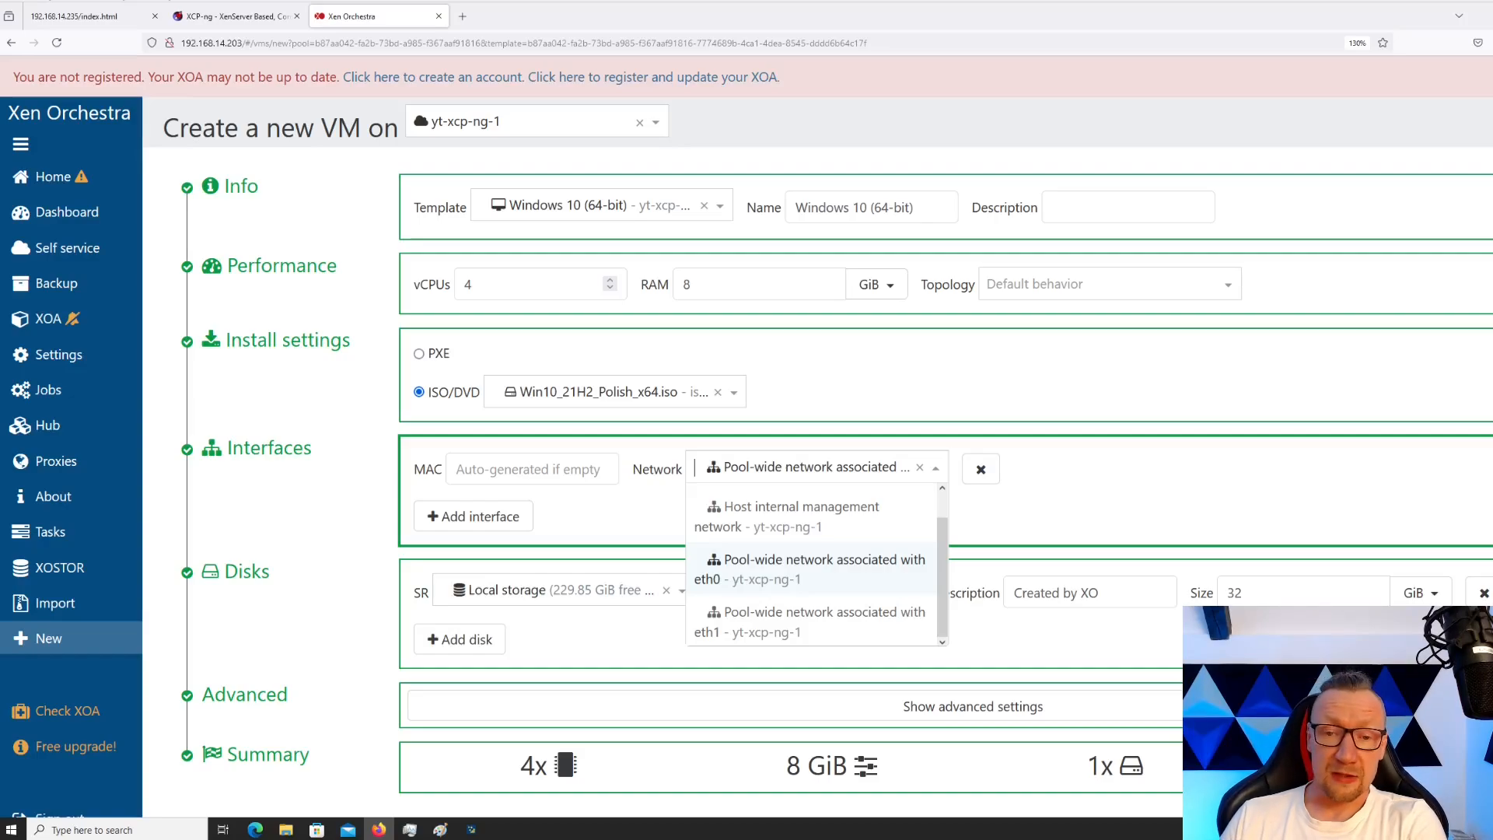
{"action": "left_click", "coordinate": [936, 469]}
{"action": "left_click", "coordinate": [936, 468]}
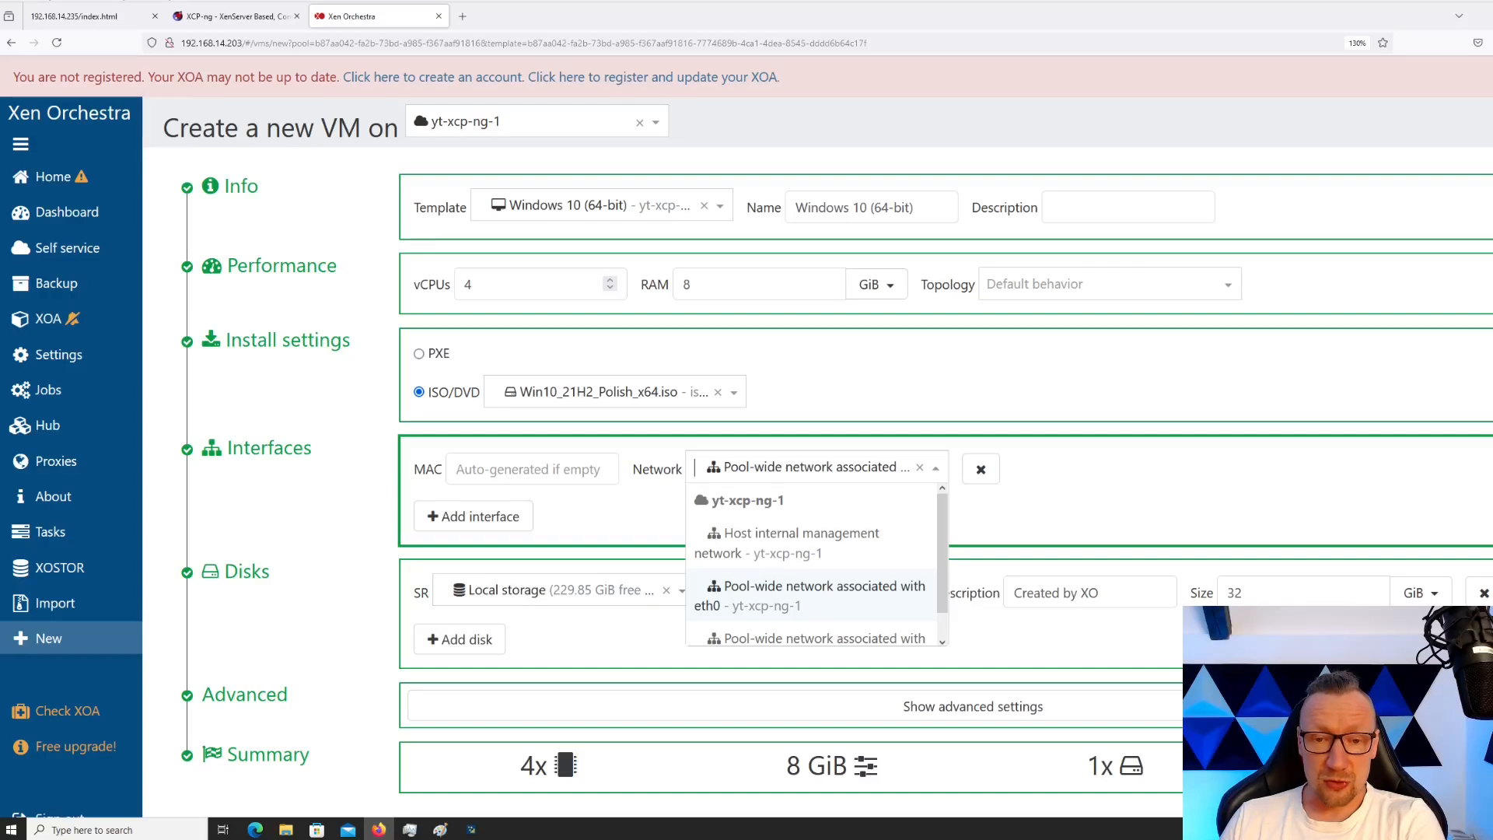
{"action": "left_click", "coordinate": [810, 596]}
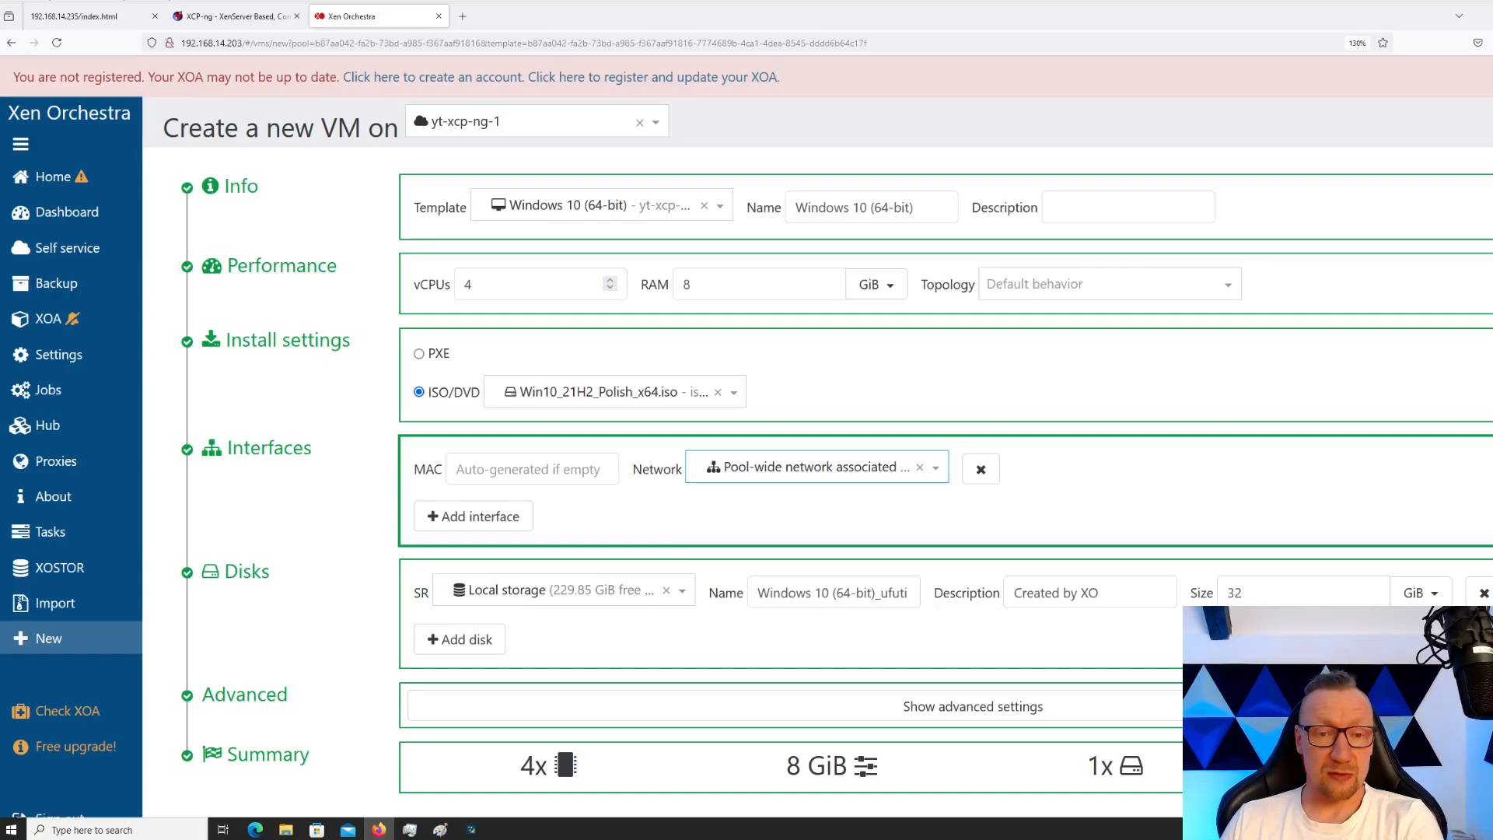
{"action": "left_click", "coordinate": [473, 516]}
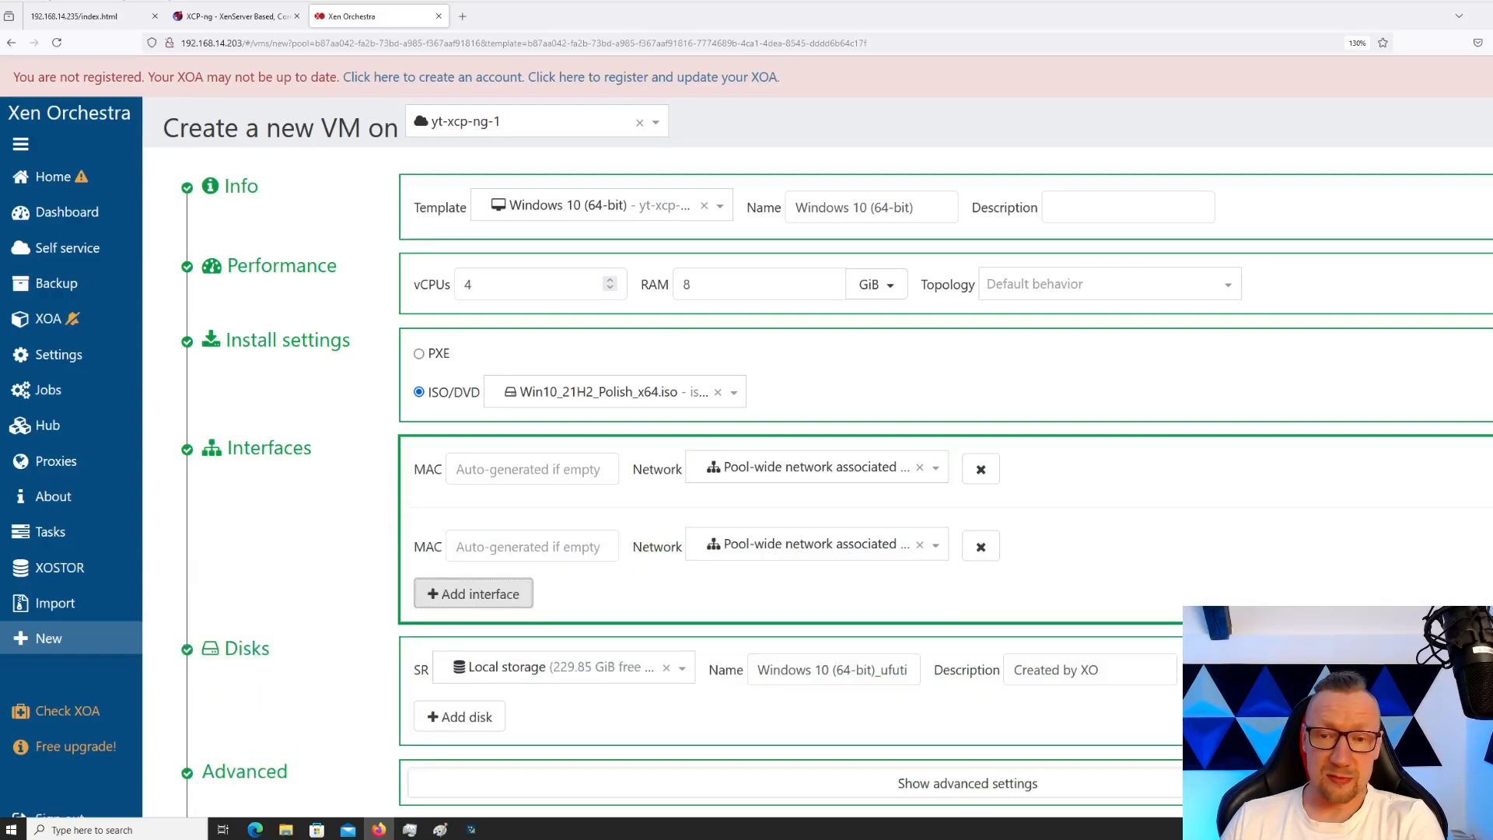
{"action": "left_click", "coordinate": [935, 545]}
{"action": "left_click", "coordinate": [935, 545]}
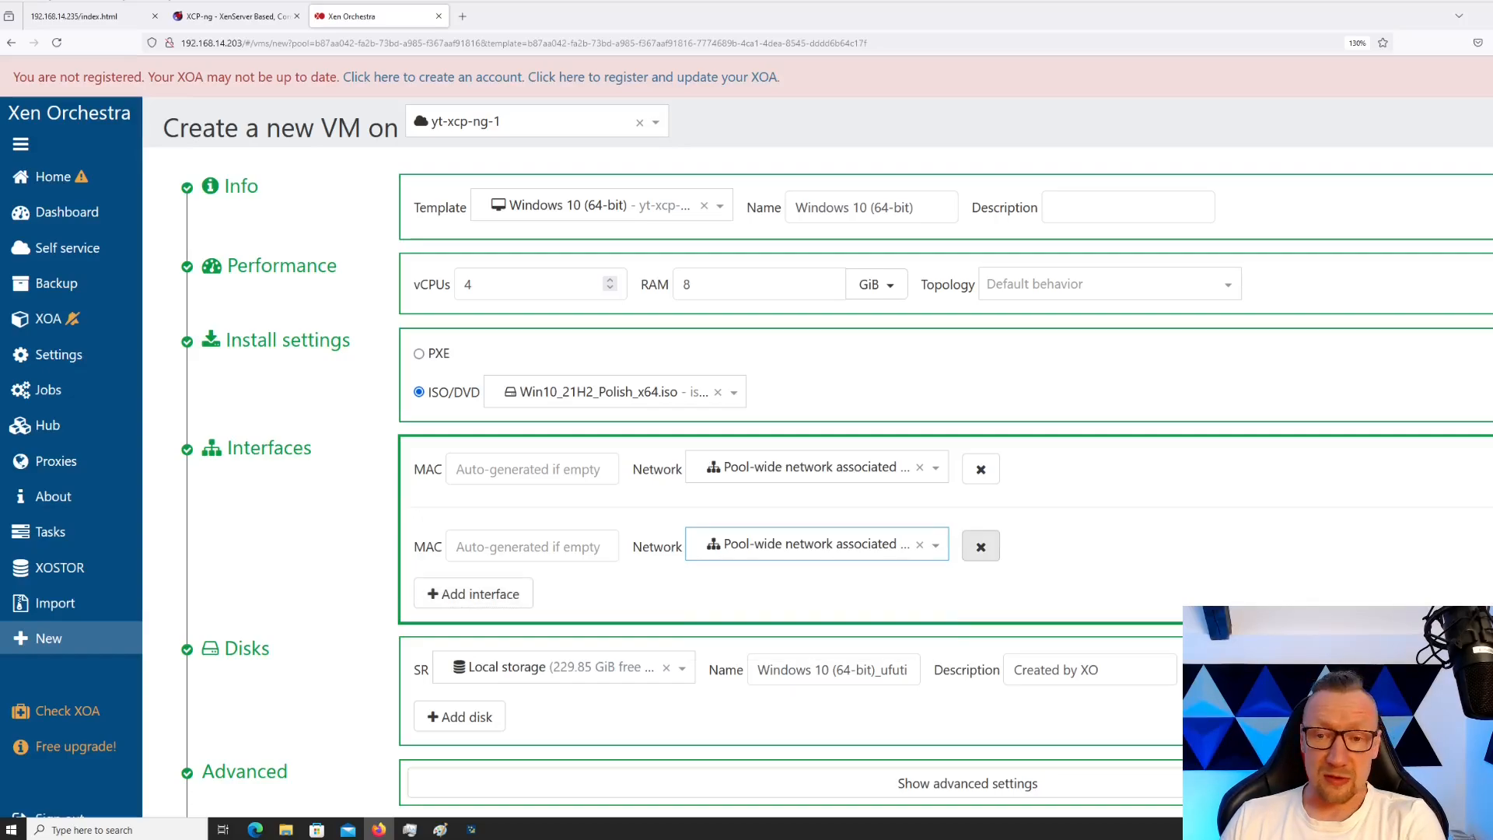
{"action": "left_click", "coordinate": [981, 547]}
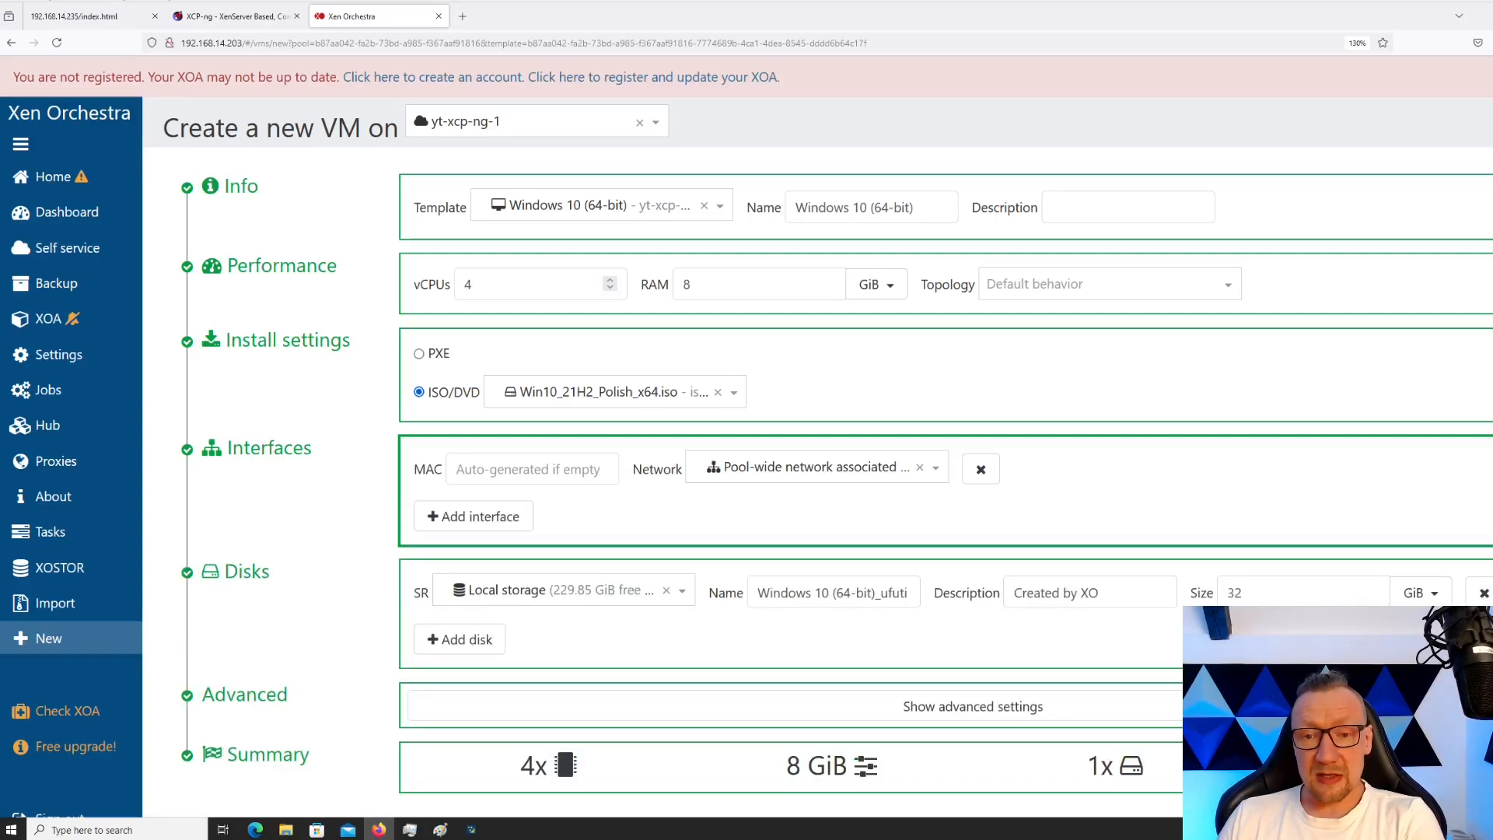
Size the first disk at 60 GiB on Local storage and add a second disk
{"action": "double_click", "coordinate": [1235, 593]}
{"action": "type", "text": "60"}
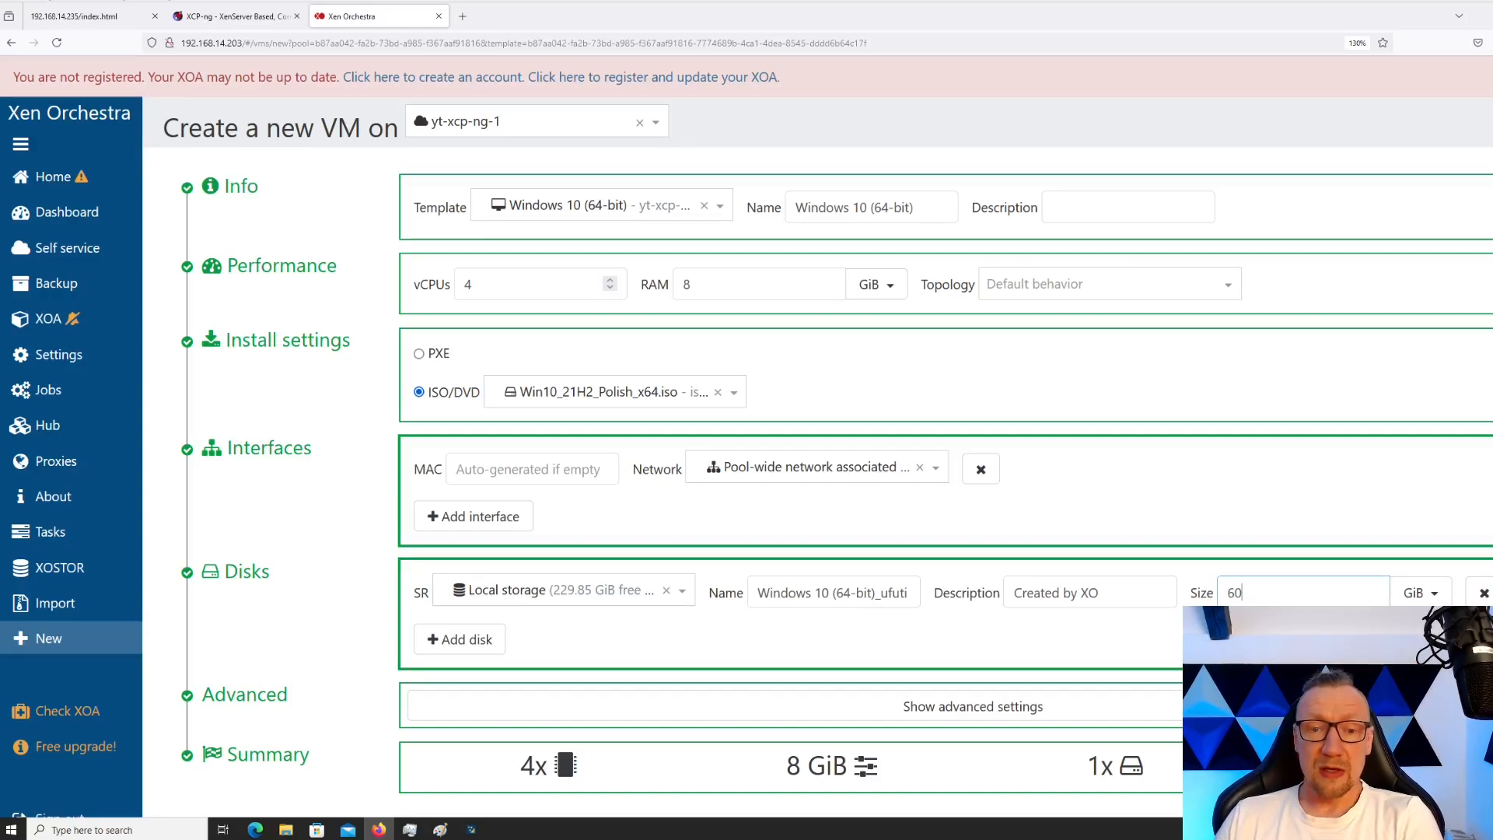
{"action": "left_click", "coordinate": [683, 591]}
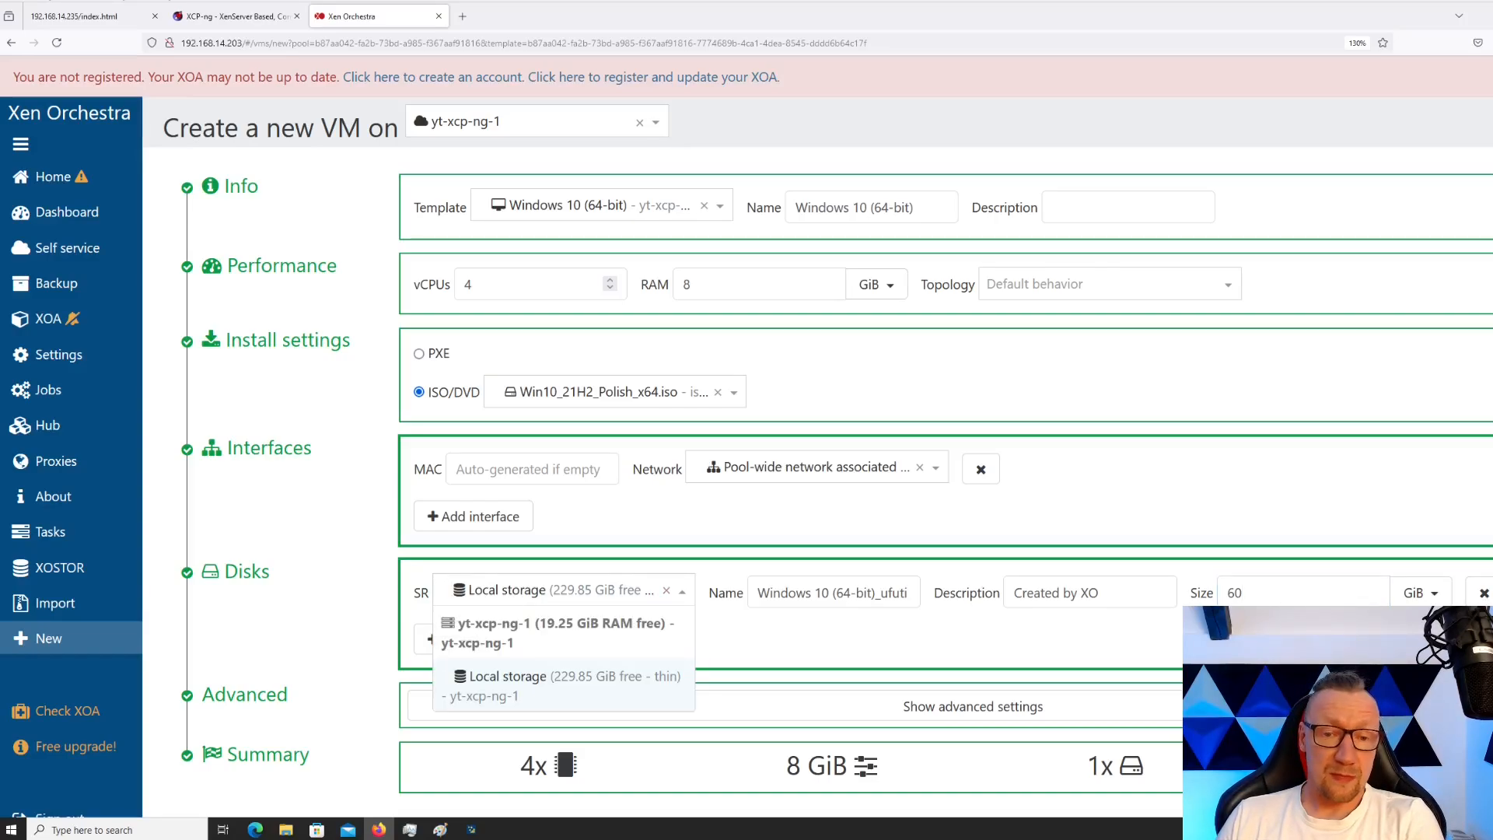
{"action": "left_click", "coordinate": [563, 685]}
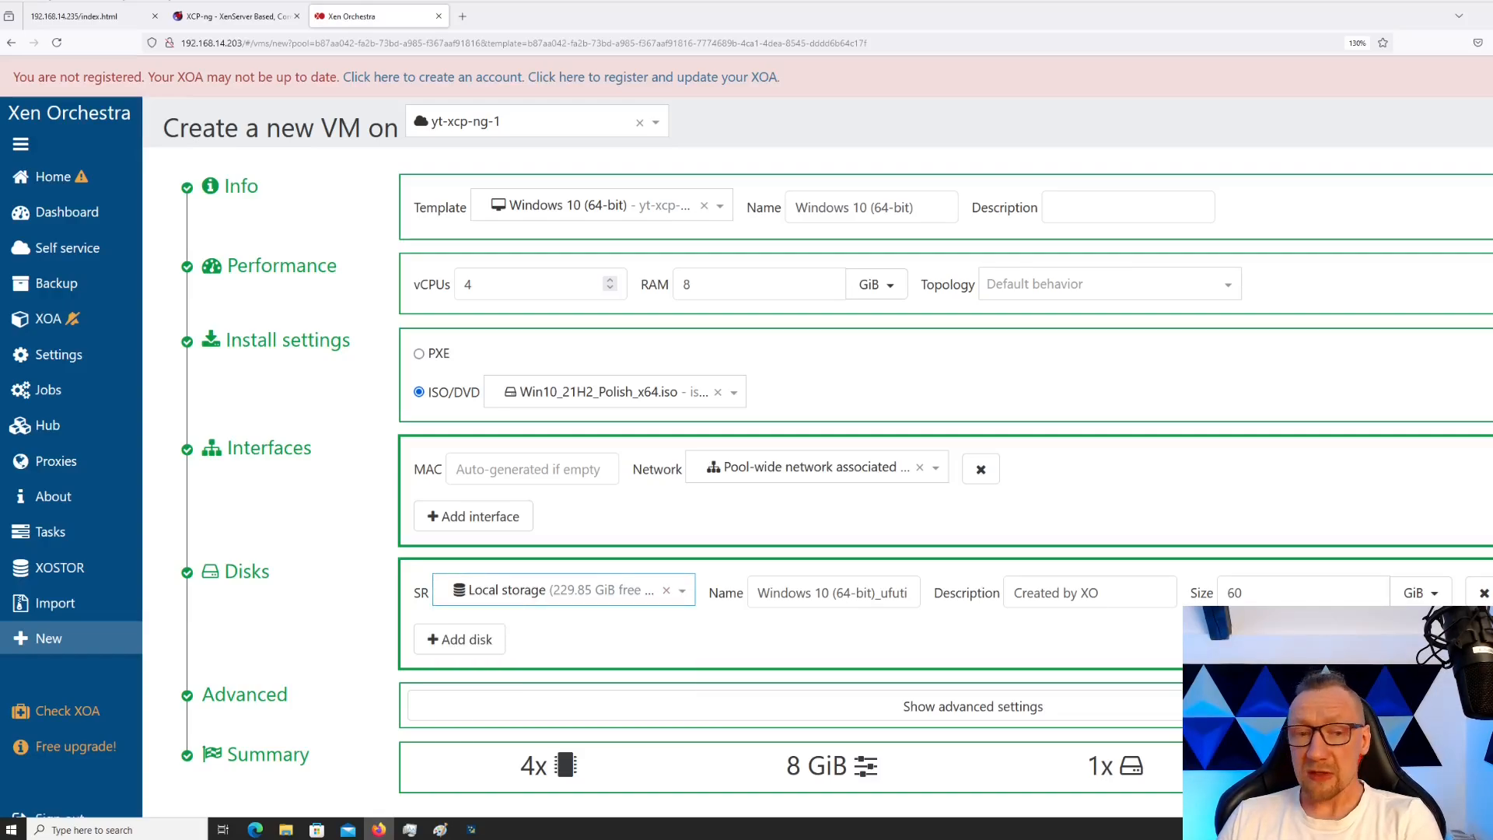
{"action": "left_click", "coordinate": [459, 640]}
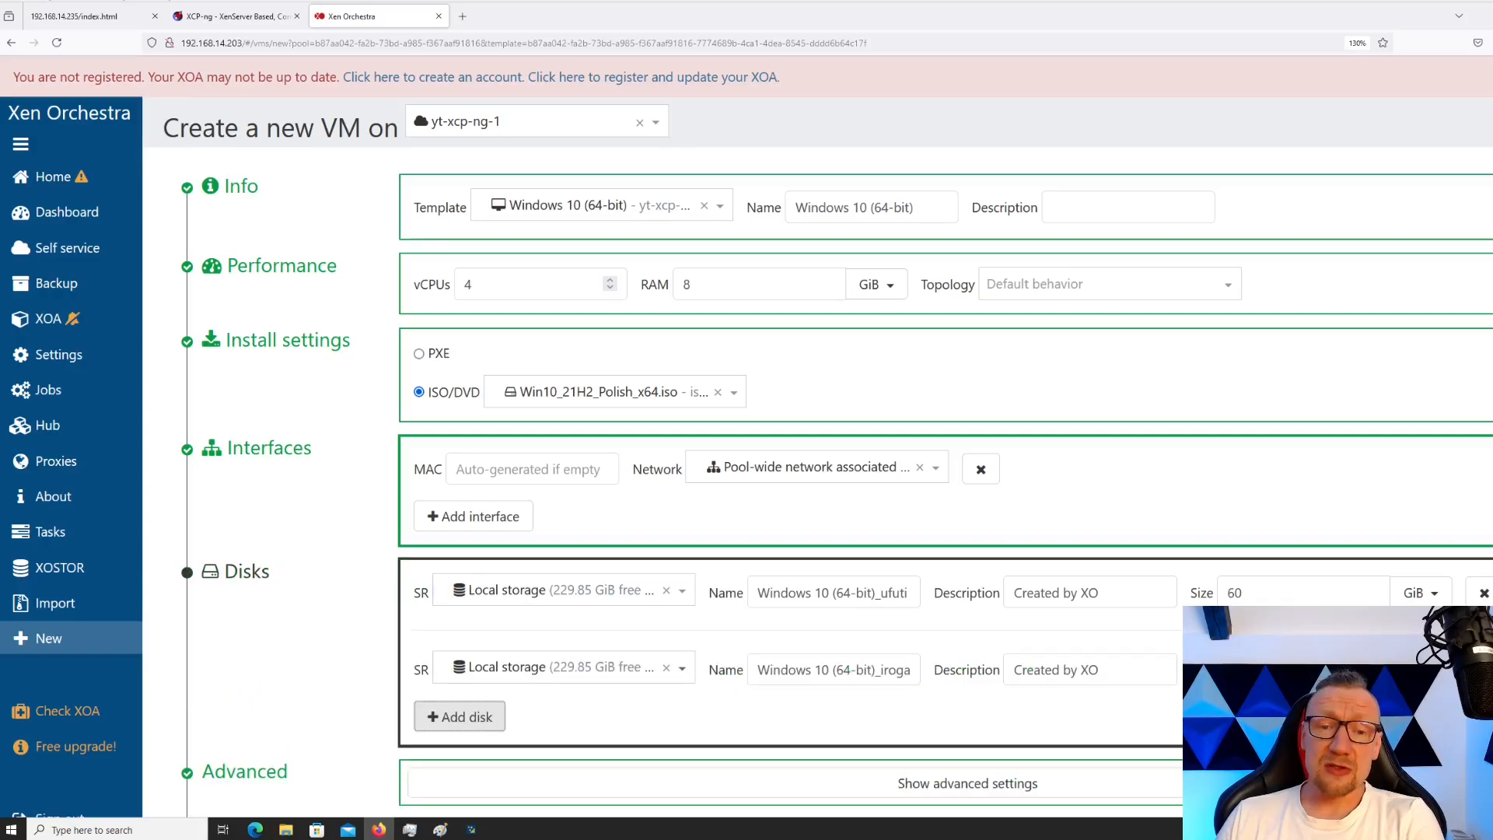
Give the second disk the description D and a 30 GiB size
{"action": "left_click", "coordinate": [682, 668]}
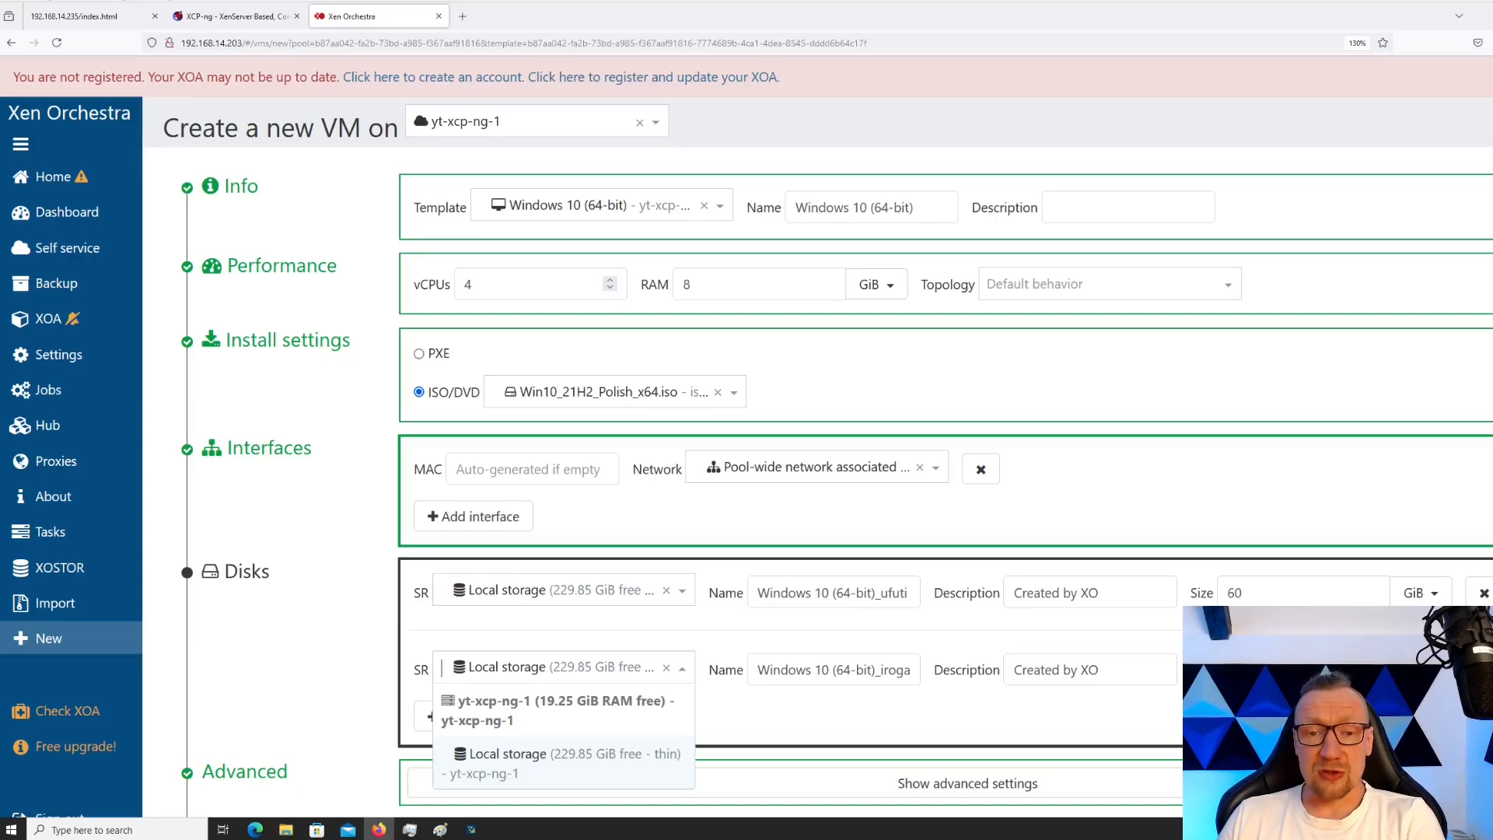
{"action": "key", "text": "Escape"}
{"action": "left_click_drag", "start_coordinate": [1098, 669], "coordinate": [1011, 669]}
{"action": "type", "text": "D"}
{"action": "key", "text": "Tab"}
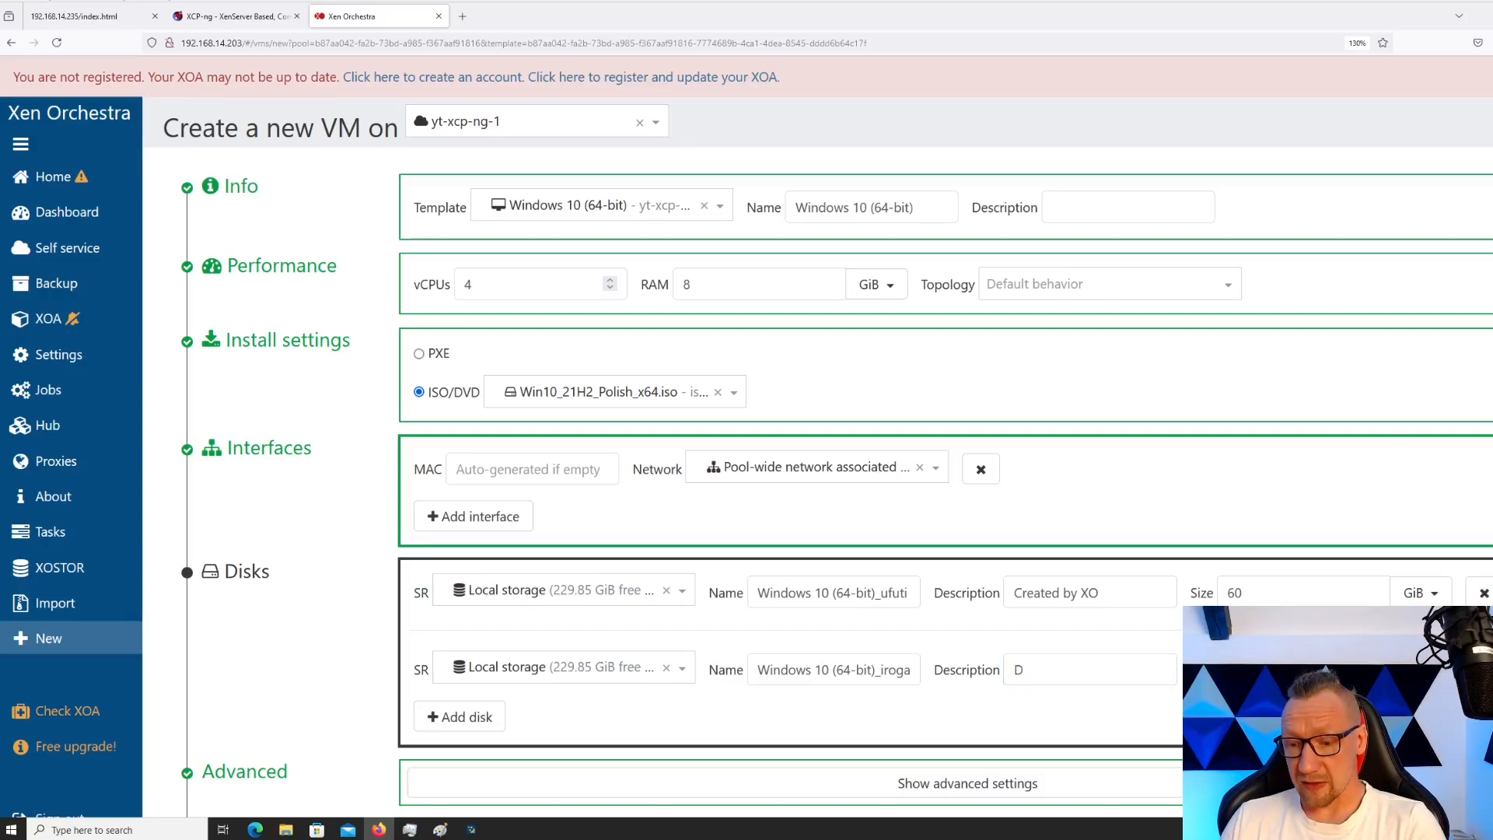
{"action": "type", "text": "1"}
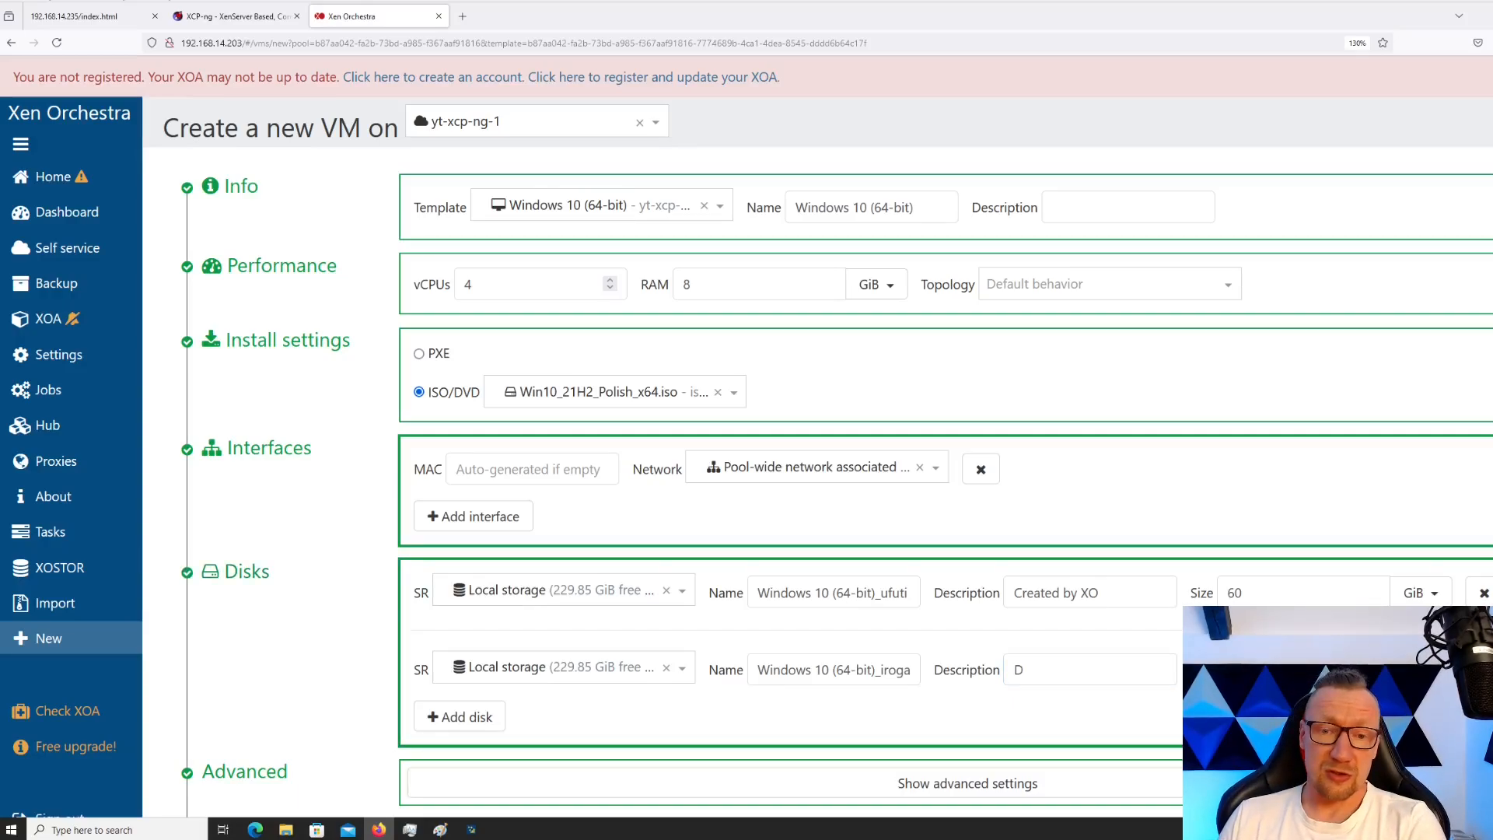
Show the advanced VM settings at the bottom of the form
{"action": "scroll", "coordinate": [816, 482], "scroll_direction": "down", "scroll_amount": 2}
{"action": "scroll", "coordinate": [817, 482], "scroll_direction": "down", "scroll_amount": 2}
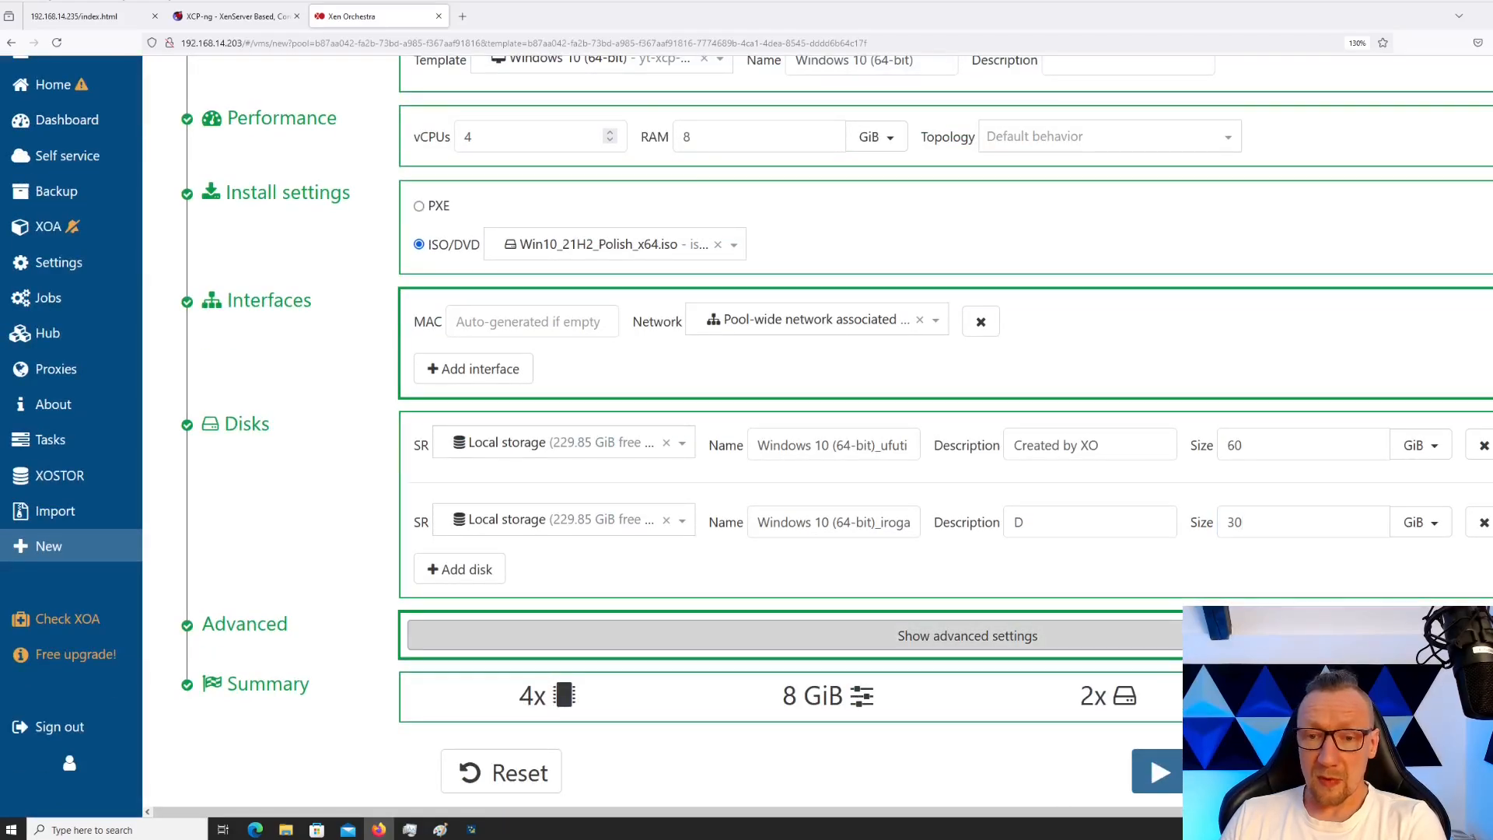
{"action": "left_click", "coordinate": [968, 635]}
{"action": "scroll", "coordinate": [968, 636], "scroll_direction": "down", "scroll_amount": 5}
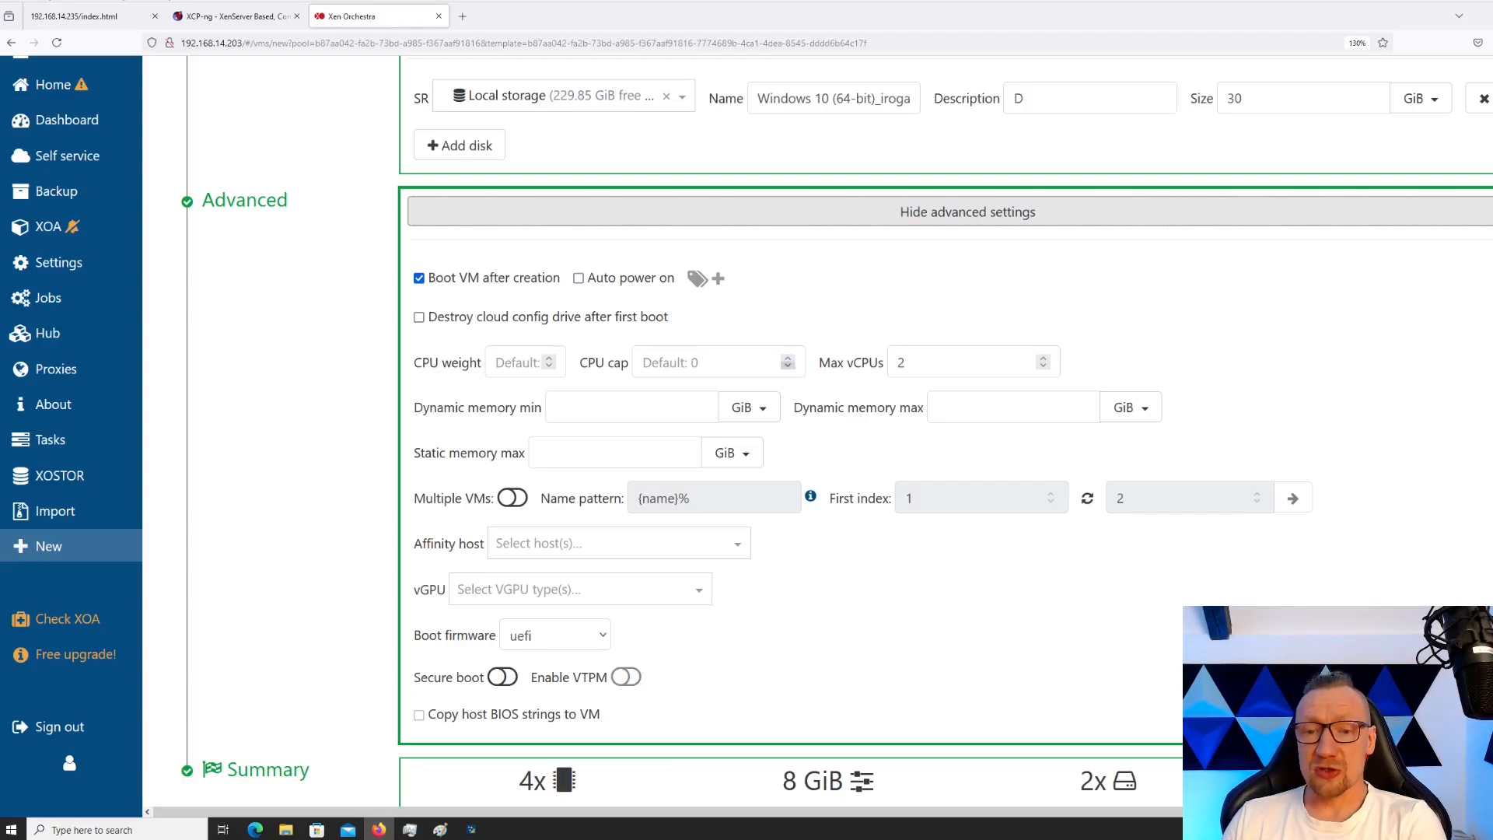
Create the Windows 10 VM and check its overview: 4 vCPUs, 8 GiB memory, 90 GiB disk
{"action": "scroll", "coordinate": [749, 407], "scroll_direction": "down", "scroll_amount": 2}
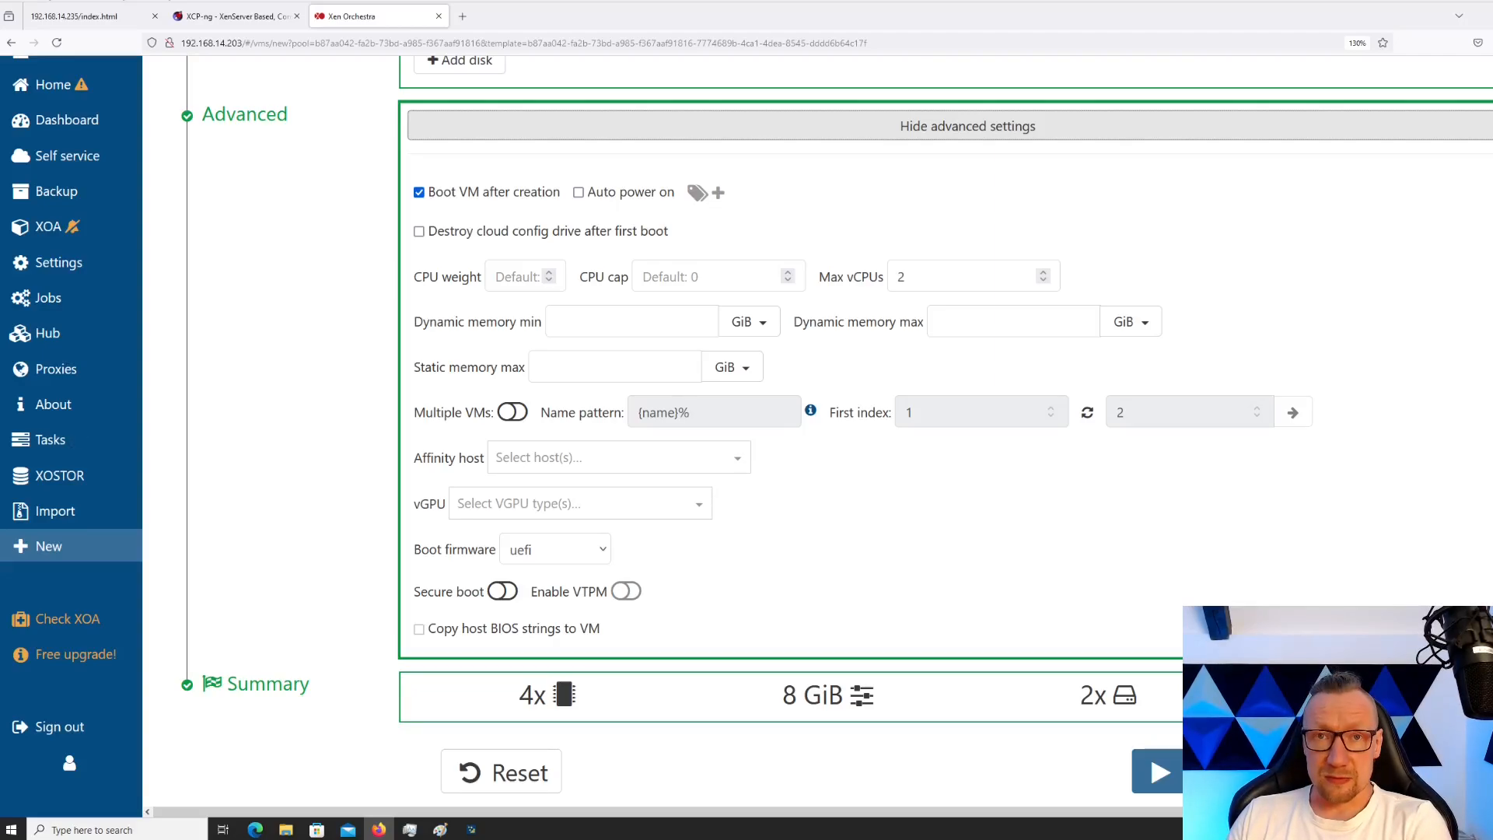
{"action": "left_click", "coordinate": [1157, 771]}
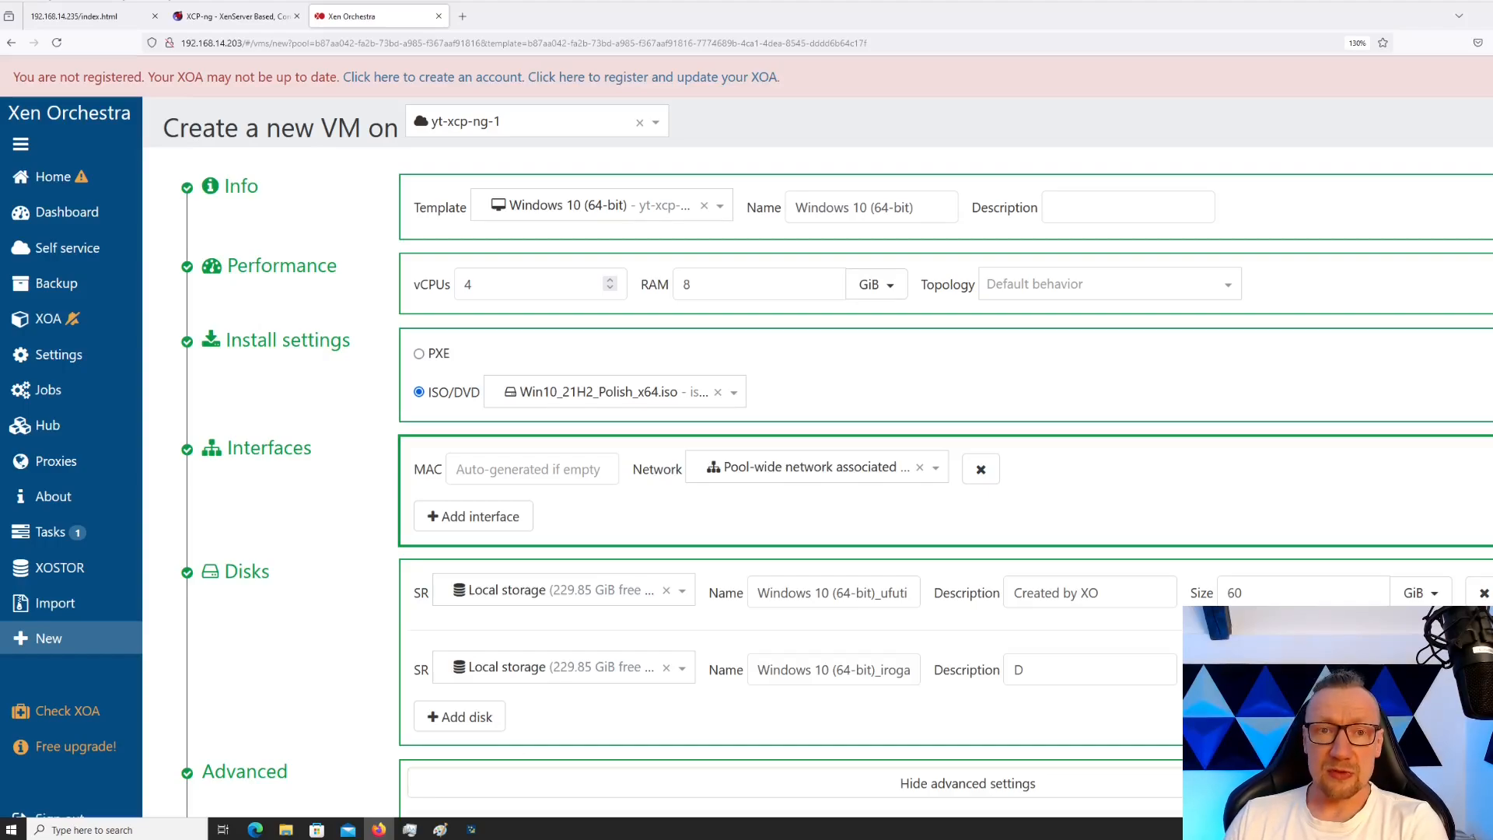
{"action": "scroll", "coordinate": [747, 467], "scroll_direction": "down", "scroll_amount": 6}
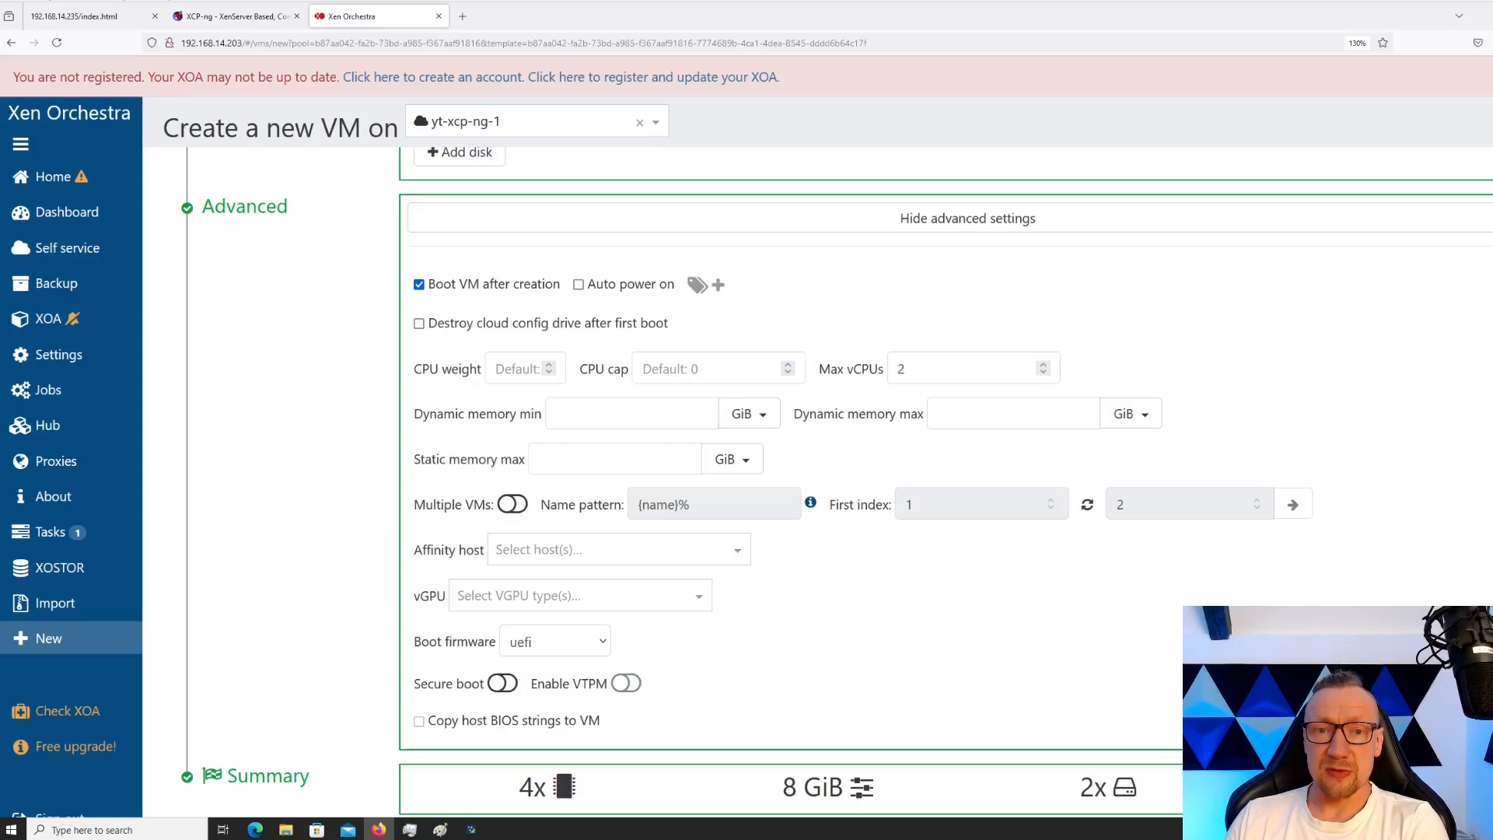
{"action": "scroll", "coordinate": [778, 466], "scroll_direction": "up", "scroll_amount": 6}
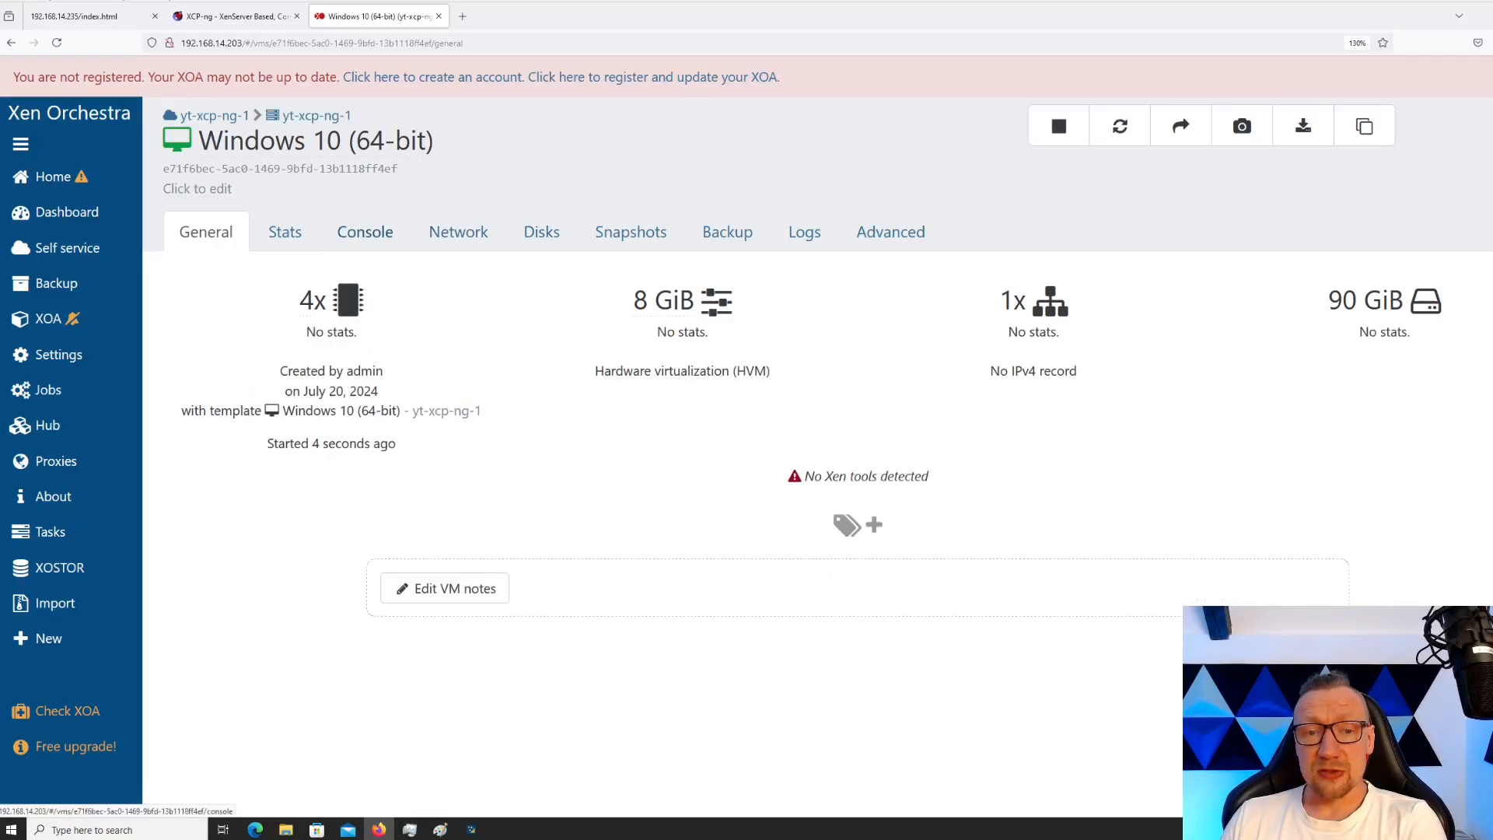
Check the VM's console and stats, then request a restart of the Windows 10 VM
{"action": "left_click_drag", "start_coordinate": [299, 302], "coordinate": [315, 301]}
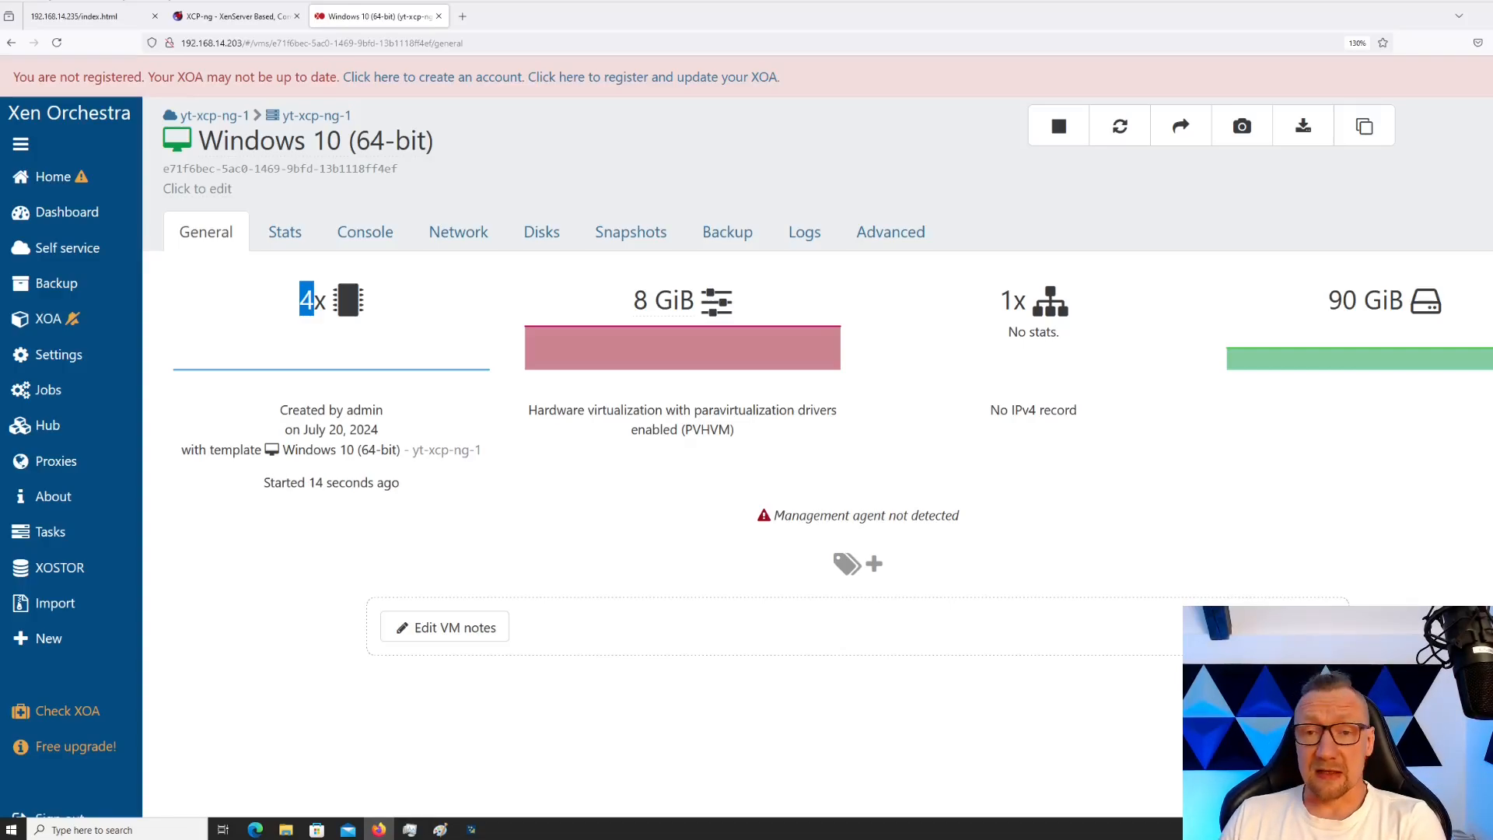
{"action": "left_click", "coordinate": [365, 232]}
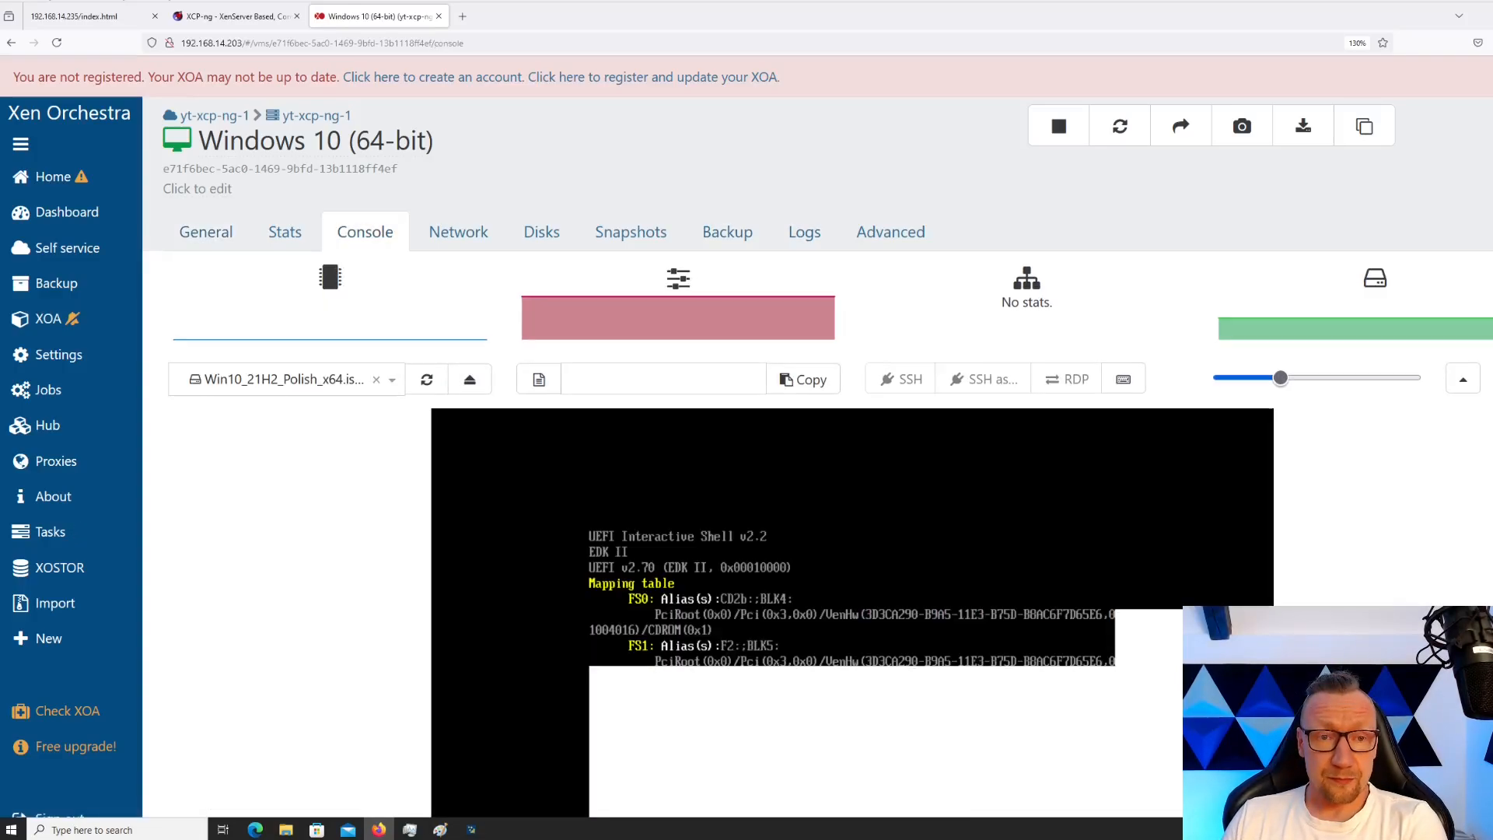
{"action": "left_click", "coordinate": [285, 232]}
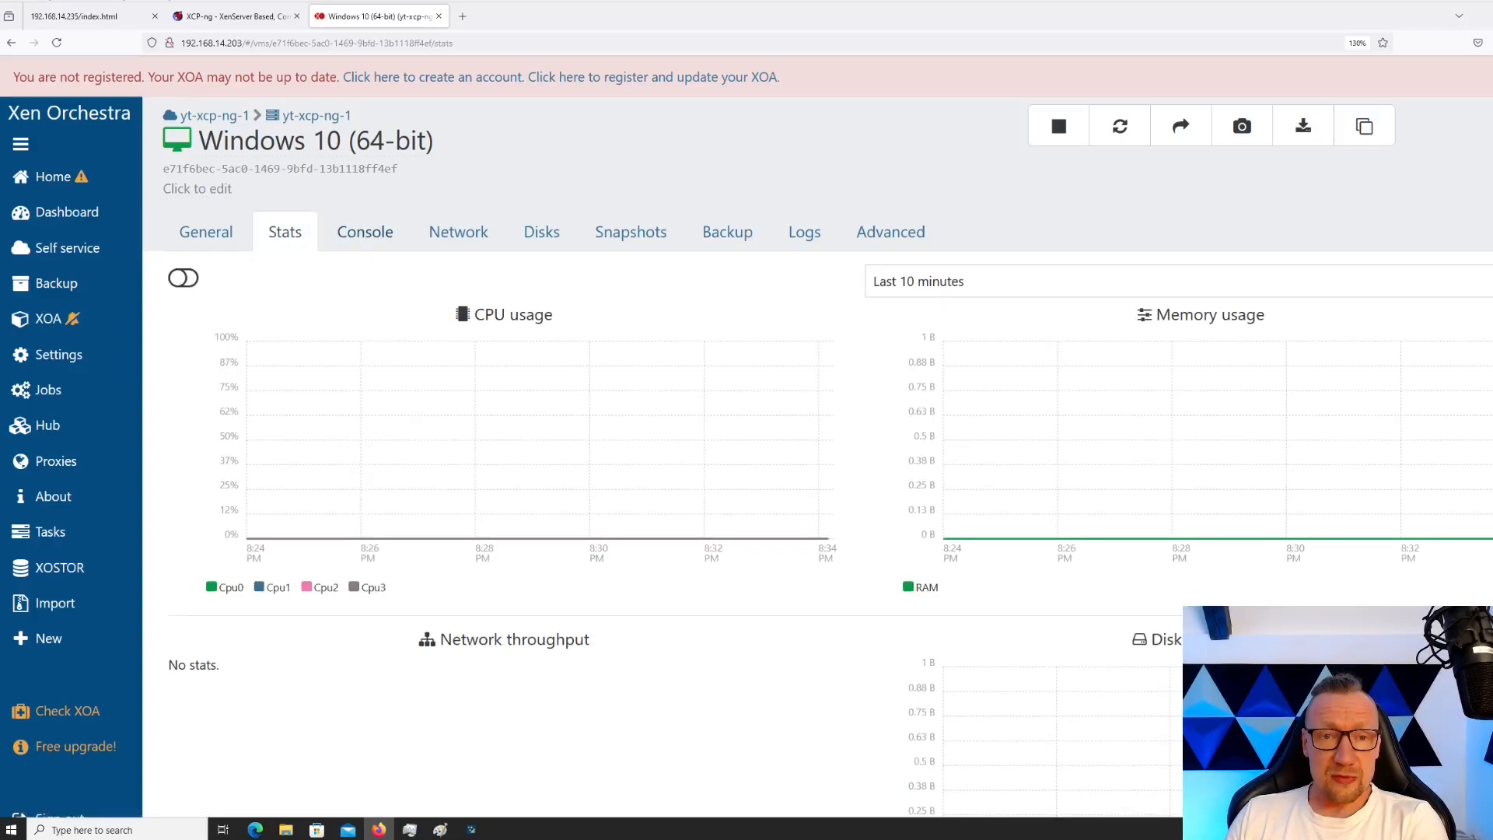
{"action": "left_click", "coordinate": [365, 232]}
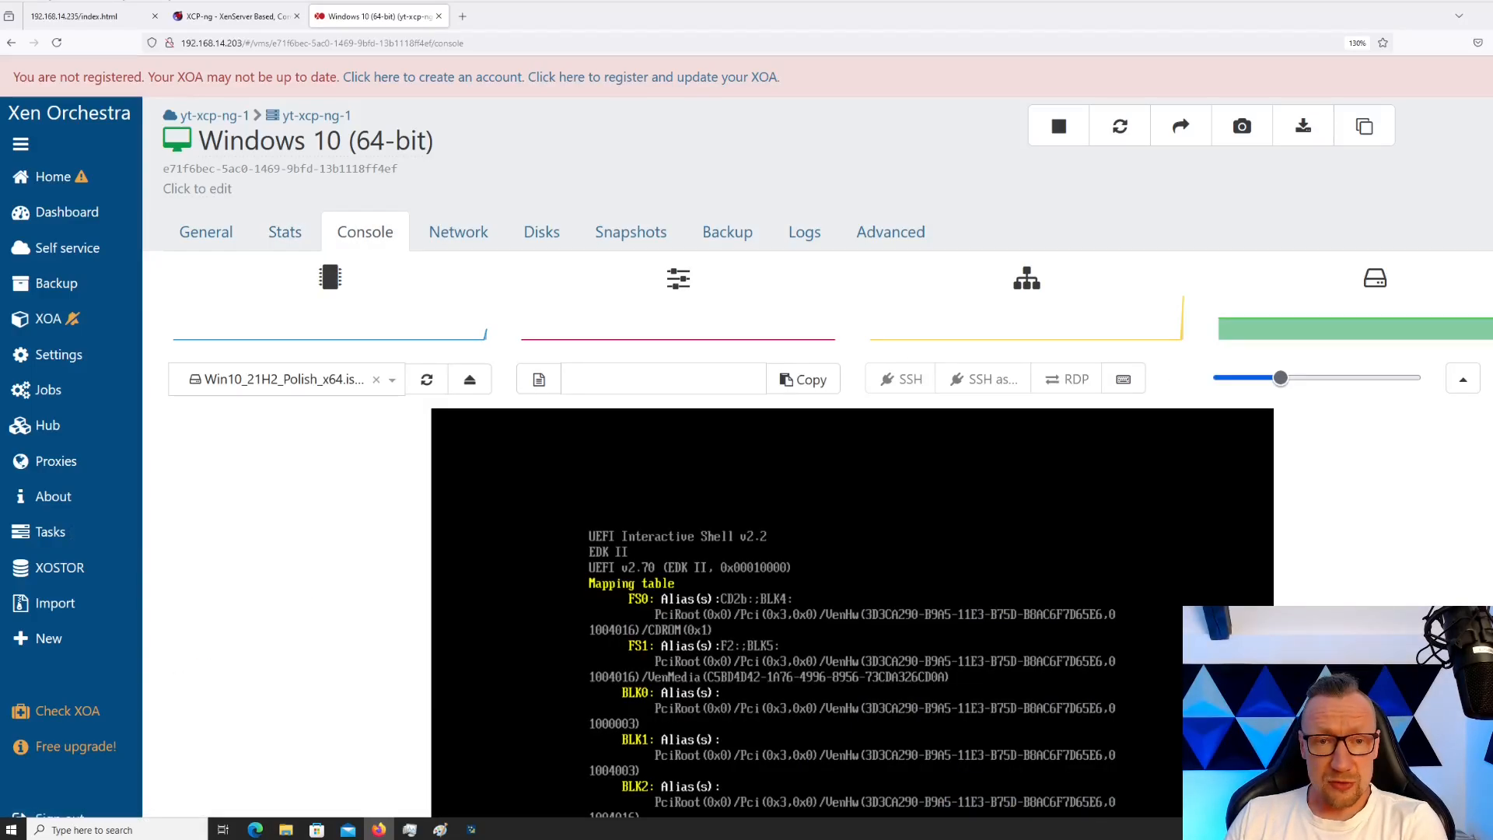
{"action": "scroll", "coordinate": [817, 534], "scroll_direction": "down", "scroll_amount": 2}
{"action": "scroll", "coordinate": [822, 512], "scroll_direction": "up", "scroll_amount": 2}
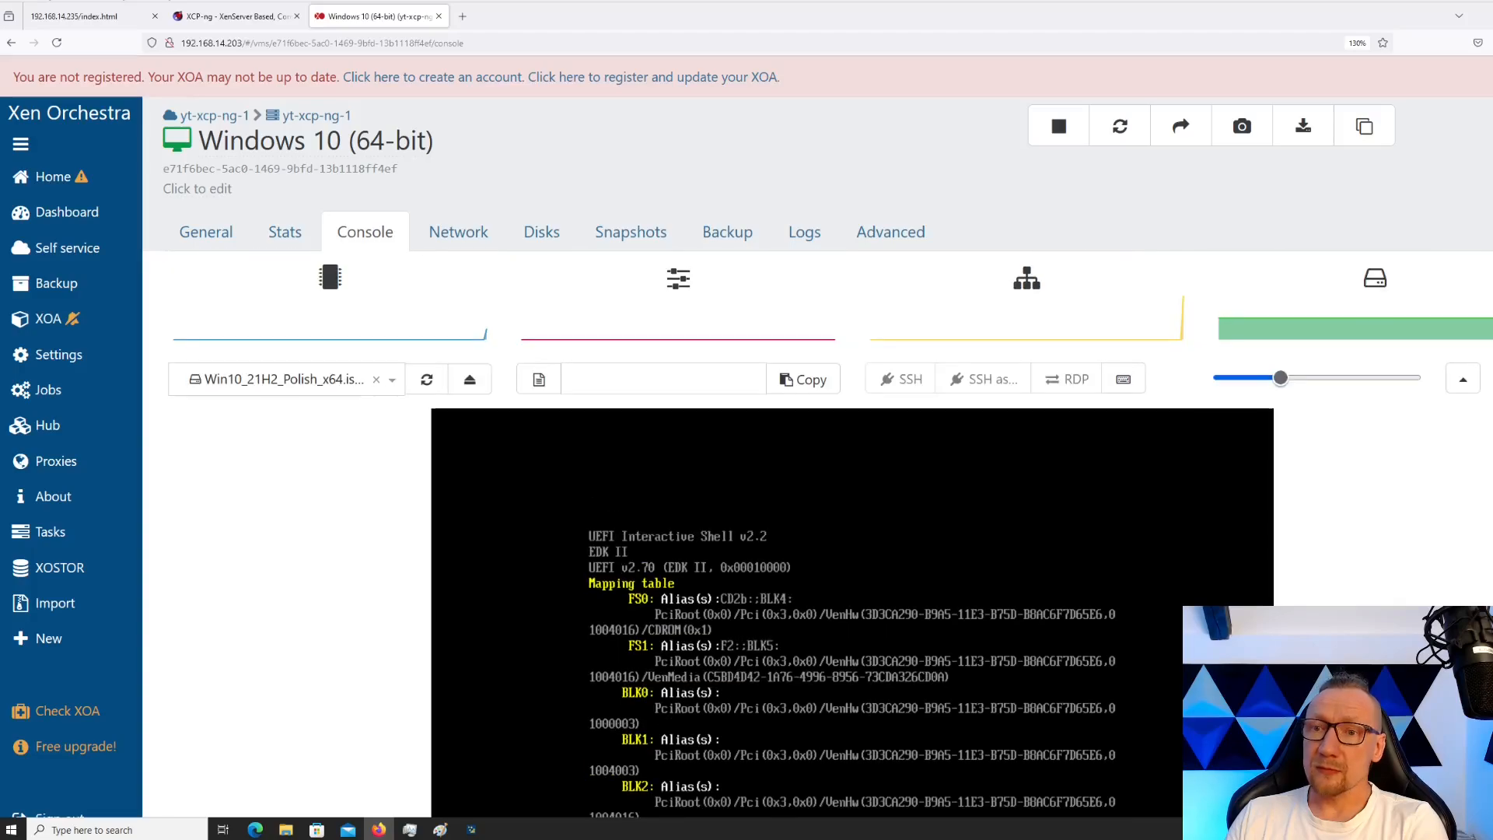
{"action": "left_click", "coordinate": [1120, 126]}
Confirm the restart and force the reboot despite missing guest tools
{"action": "left_click", "coordinate": [932, 209]}
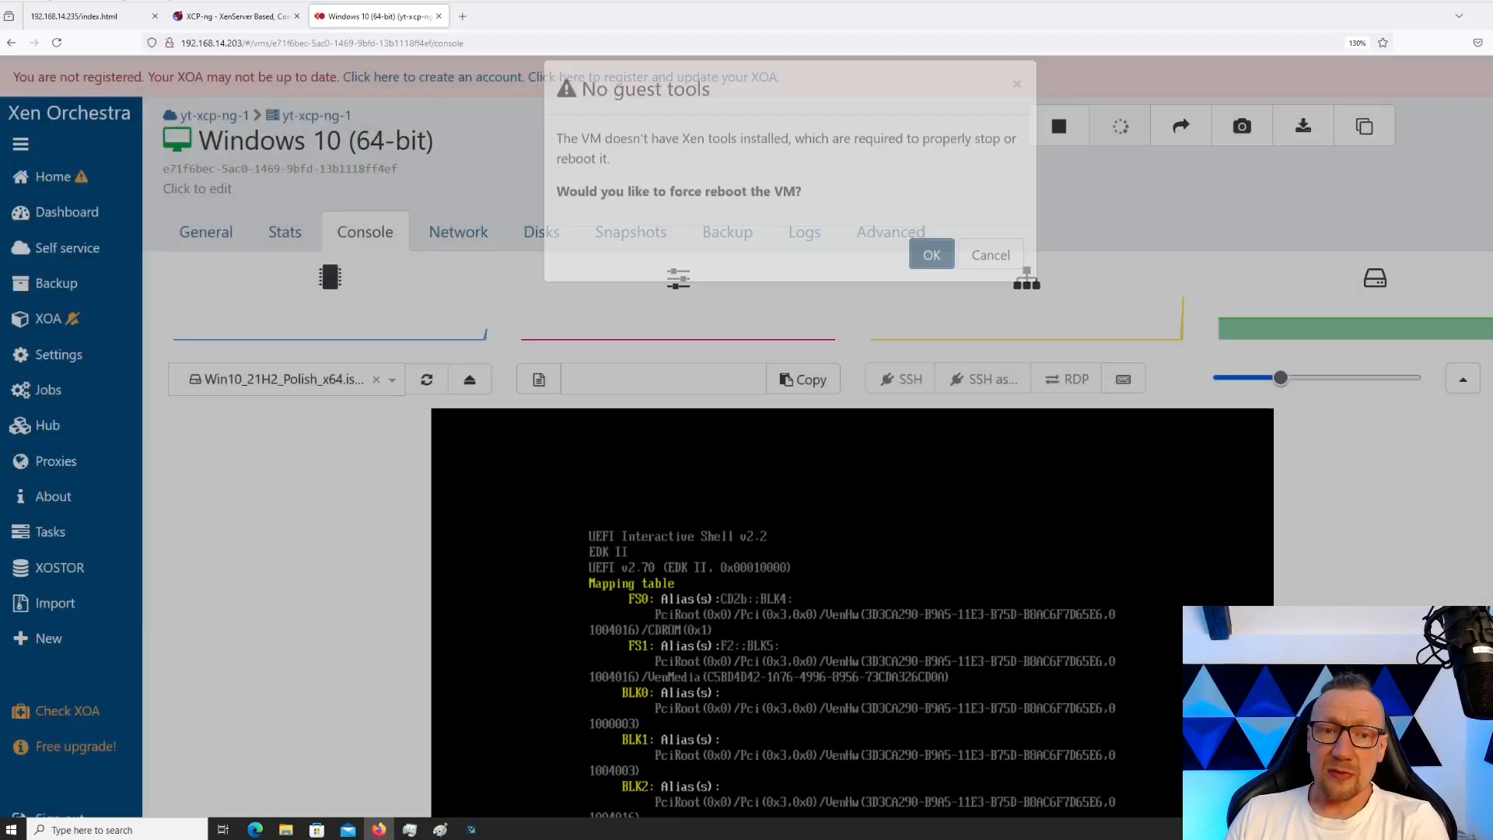
{"action": "left_click", "coordinate": [932, 275]}
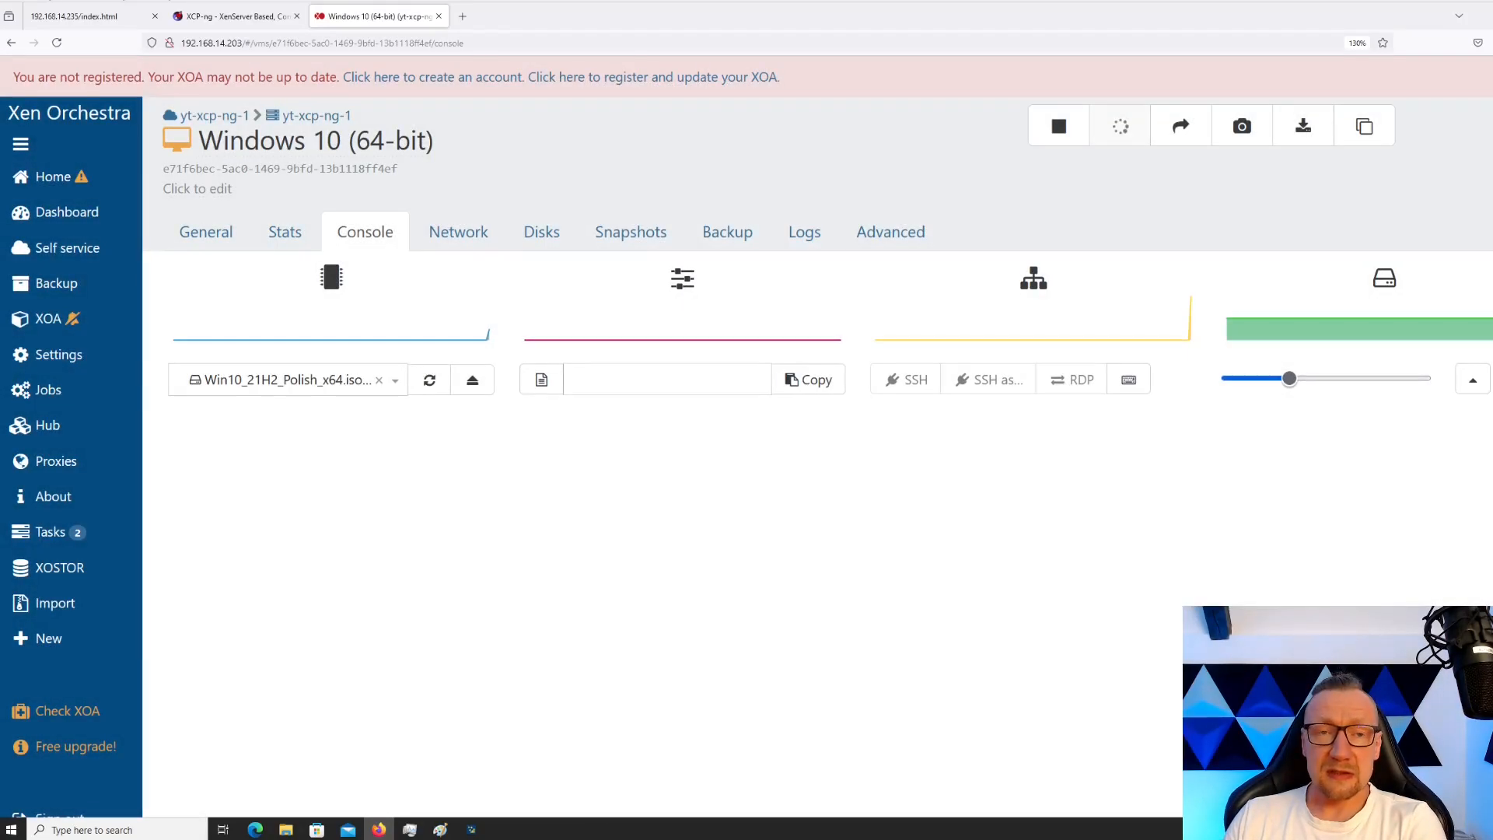
{"action": "scroll", "coordinate": [818, 467], "scroll_direction": "down", "scroll_amount": 2}
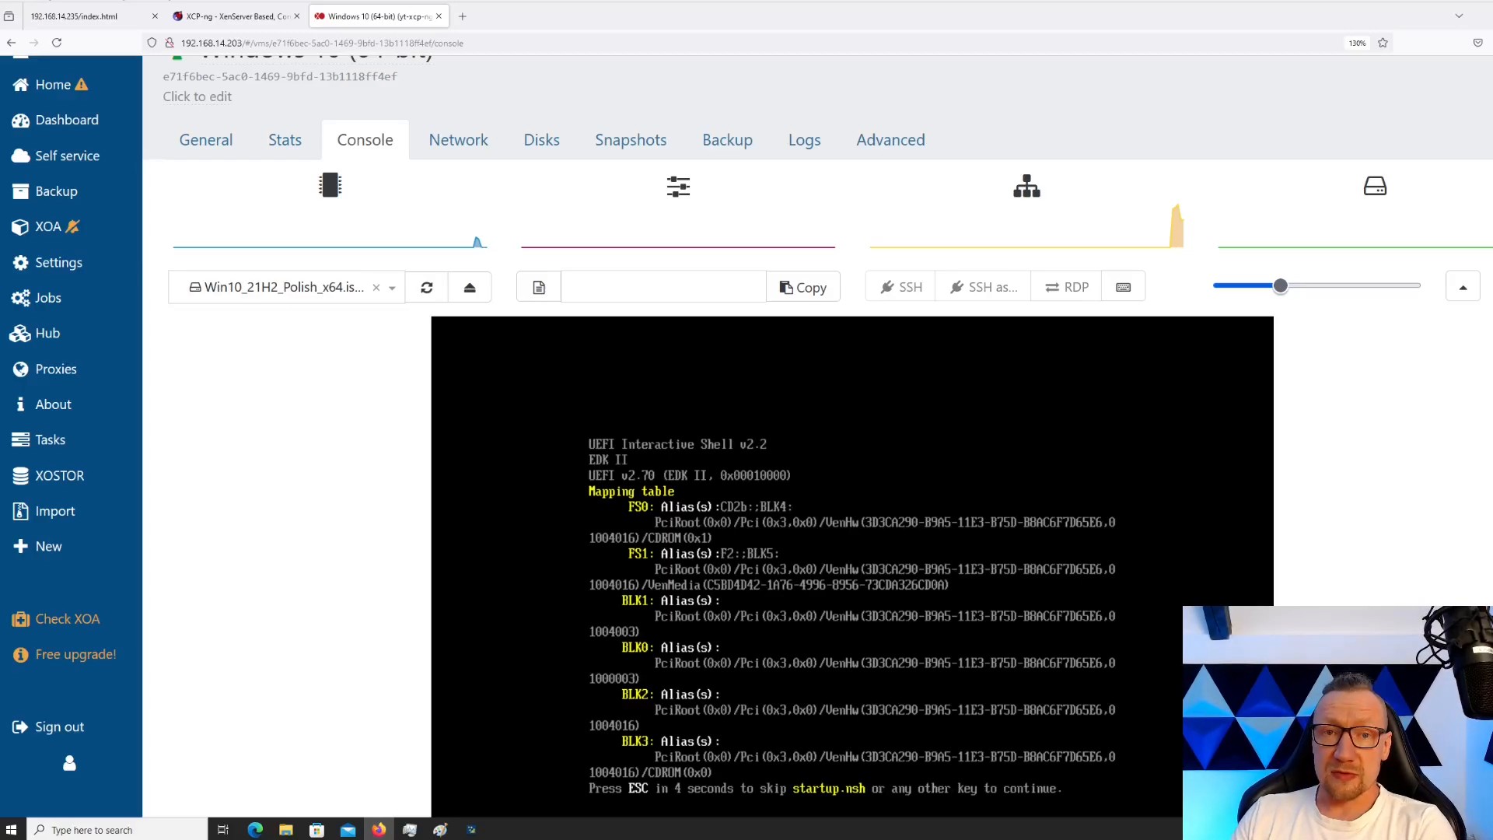
{"action": "scroll", "coordinate": [852, 498], "scroll_direction": "down", "scroll_amount": 3}
{"action": "scroll", "coordinate": [853, 498], "scroll_direction": "up", "scroll_amount": 5}
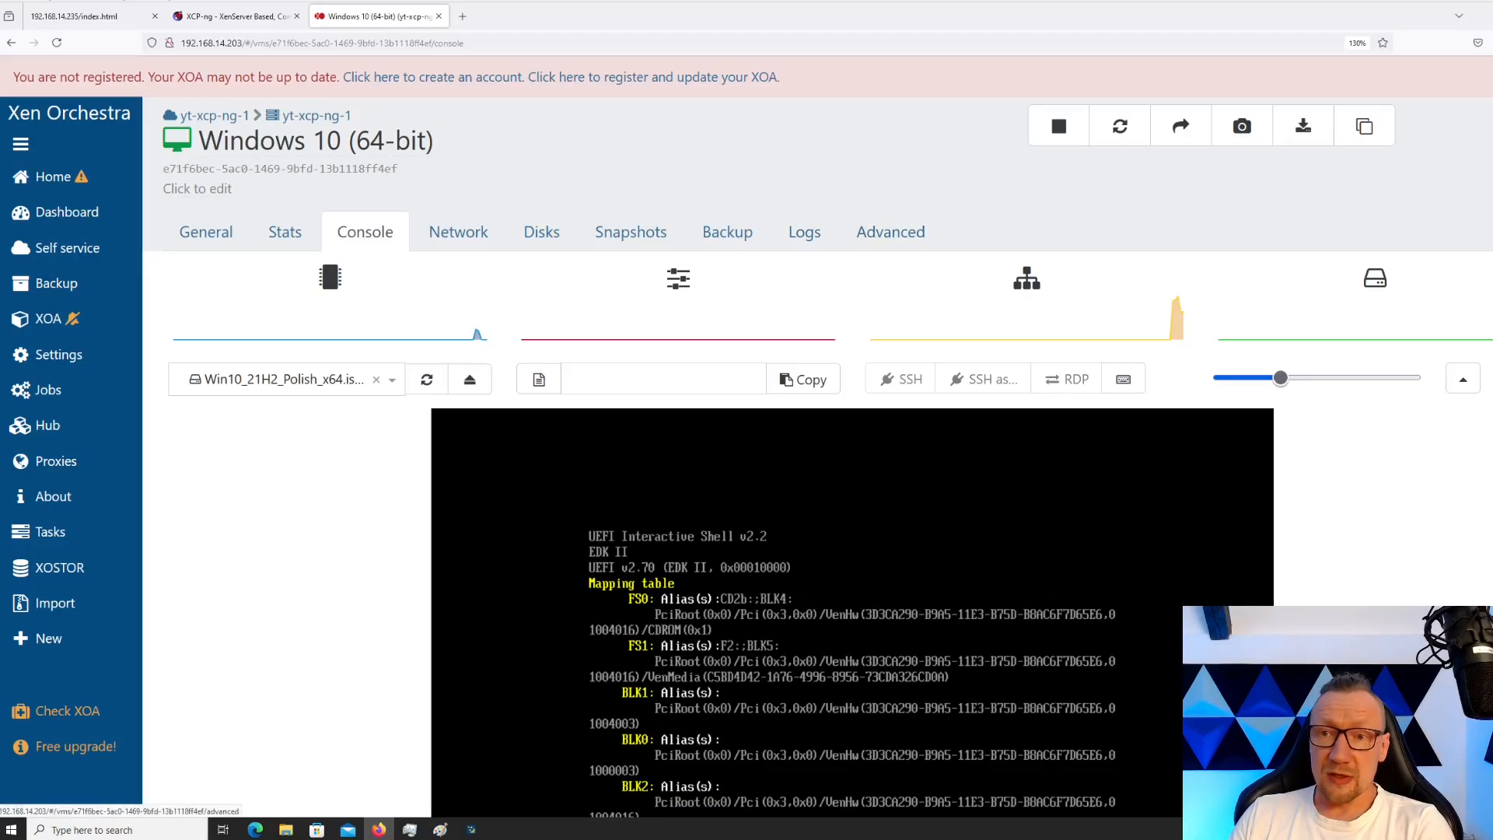
Force-stop the Windows 10 VM and view its Advanced settings
{"action": "left_click", "coordinate": [1060, 126]}
{"action": "left_click", "coordinate": [931, 209]}
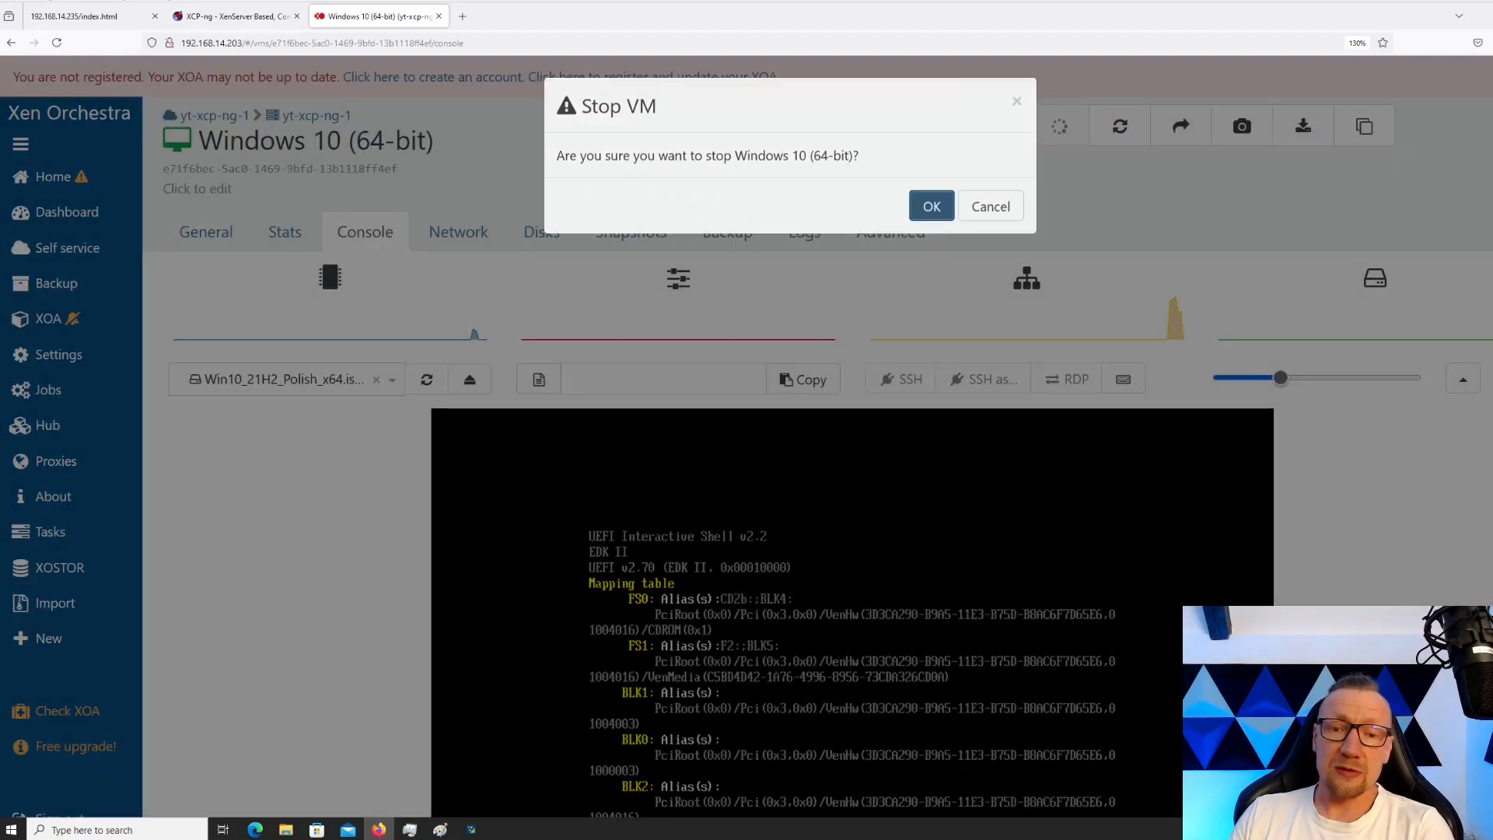
{"action": "left_click", "coordinate": [931, 275]}
{"action": "left_click", "coordinate": [891, 232]}
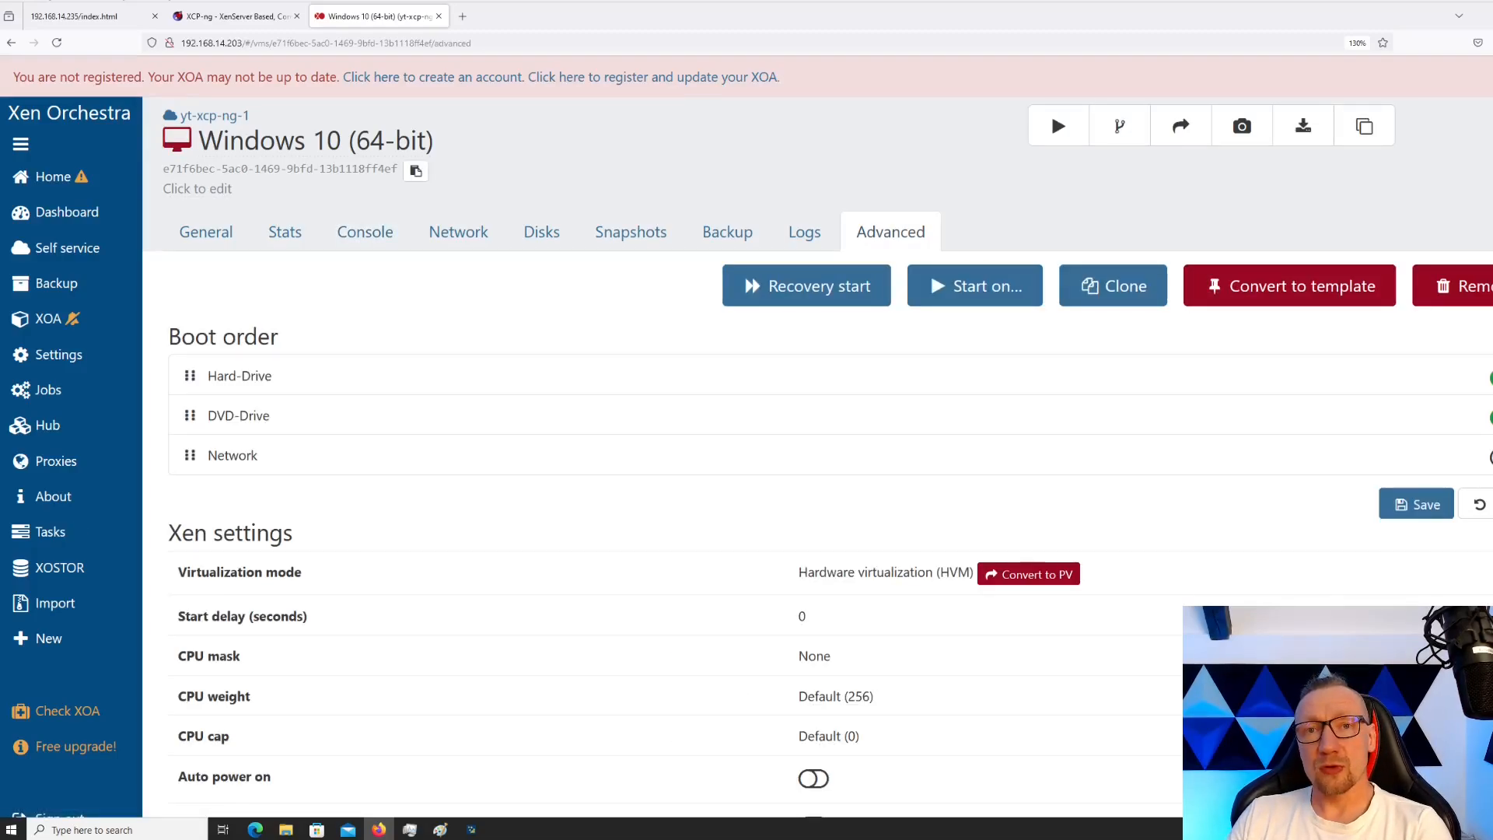
Check the two disks and Windows ISO on the Disks tab, then recovery-start the VM
{"action": "left_click", "coordinate": [541, 231]}
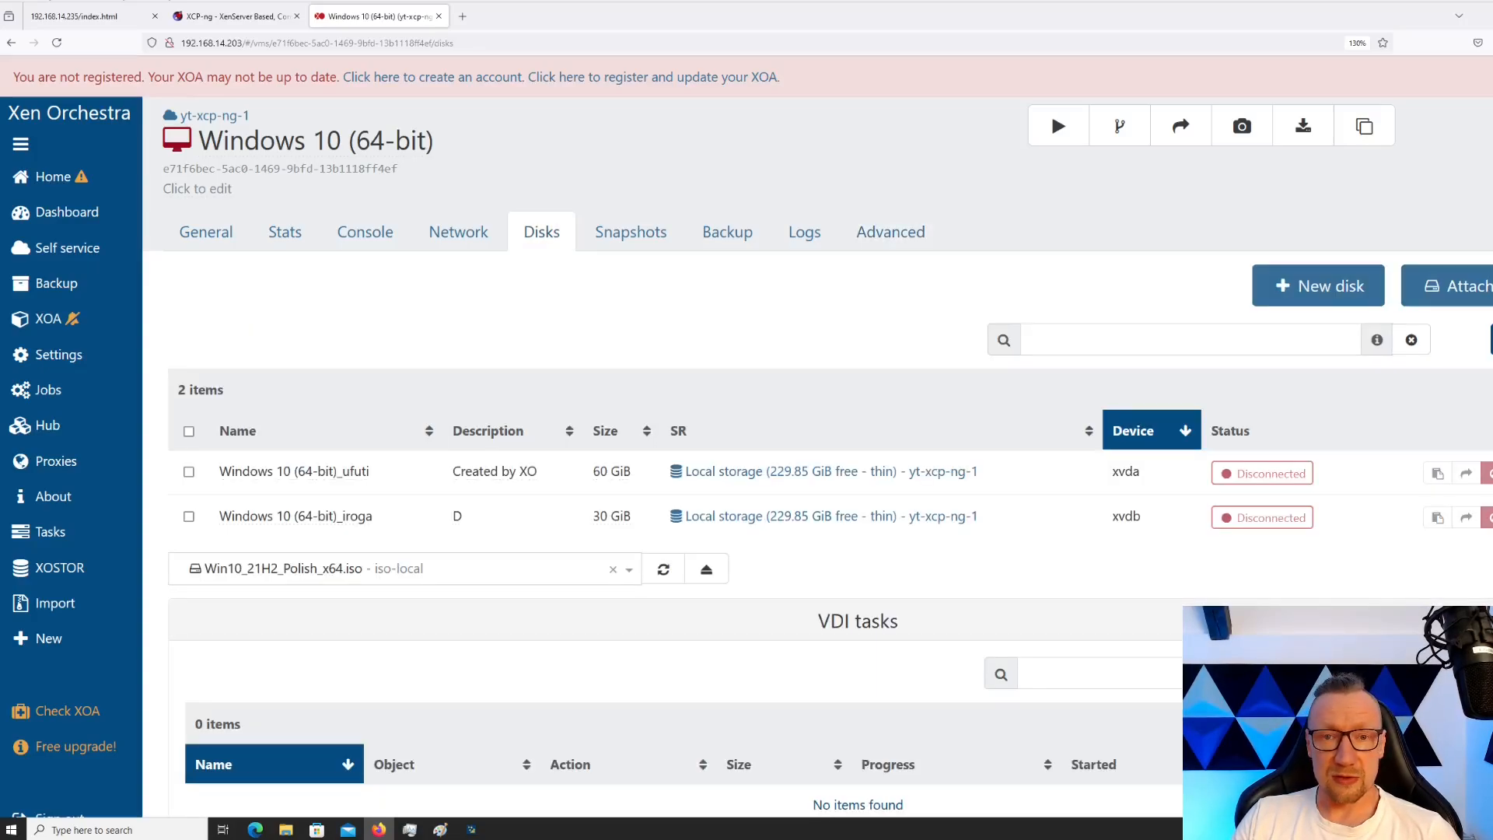
{"action": "left_click", "coordinate": [890, 232]}
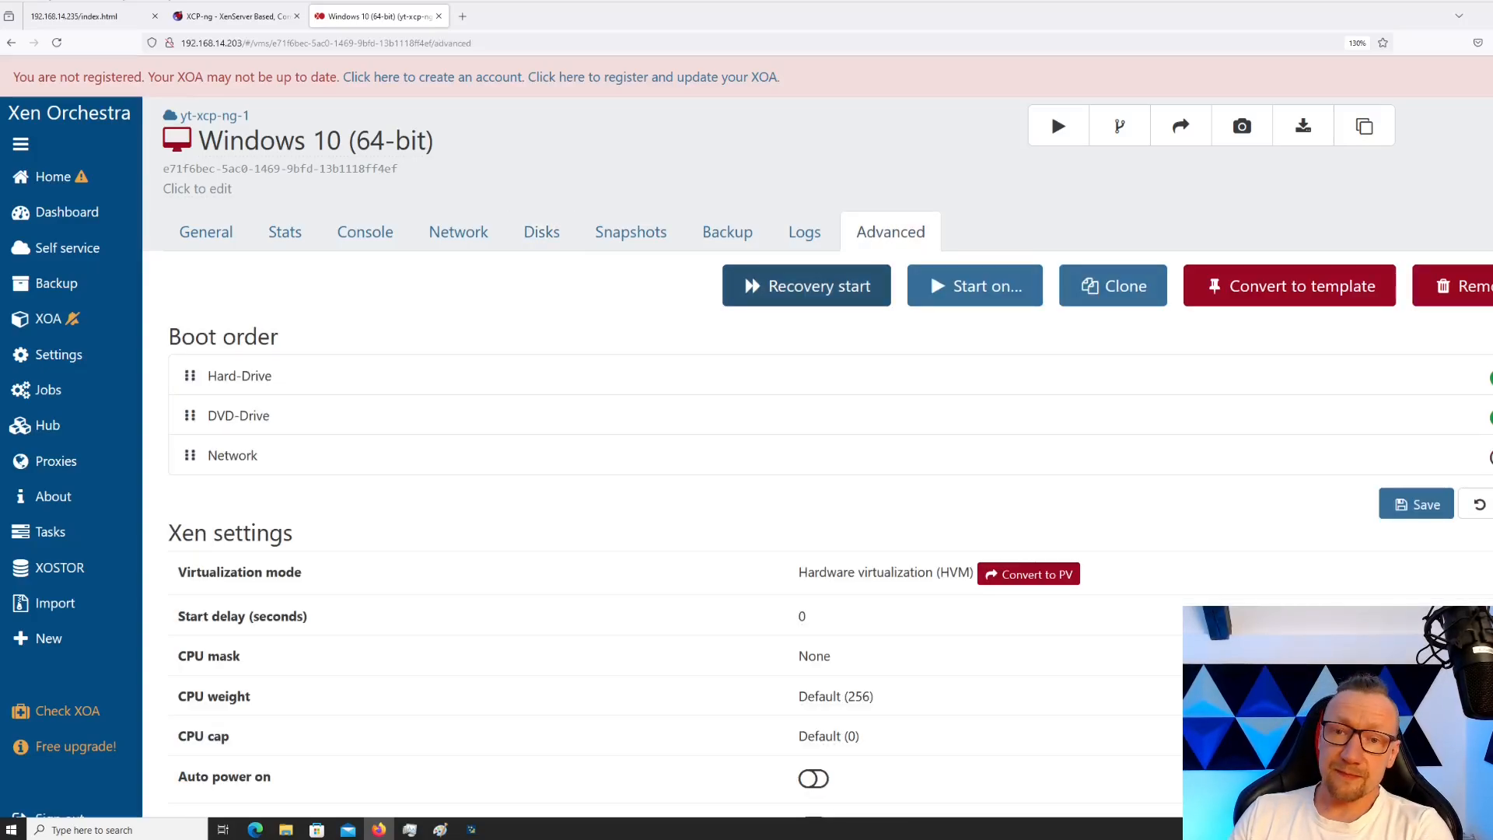
{"action": "left_click", "coordinate": [807, 286]}
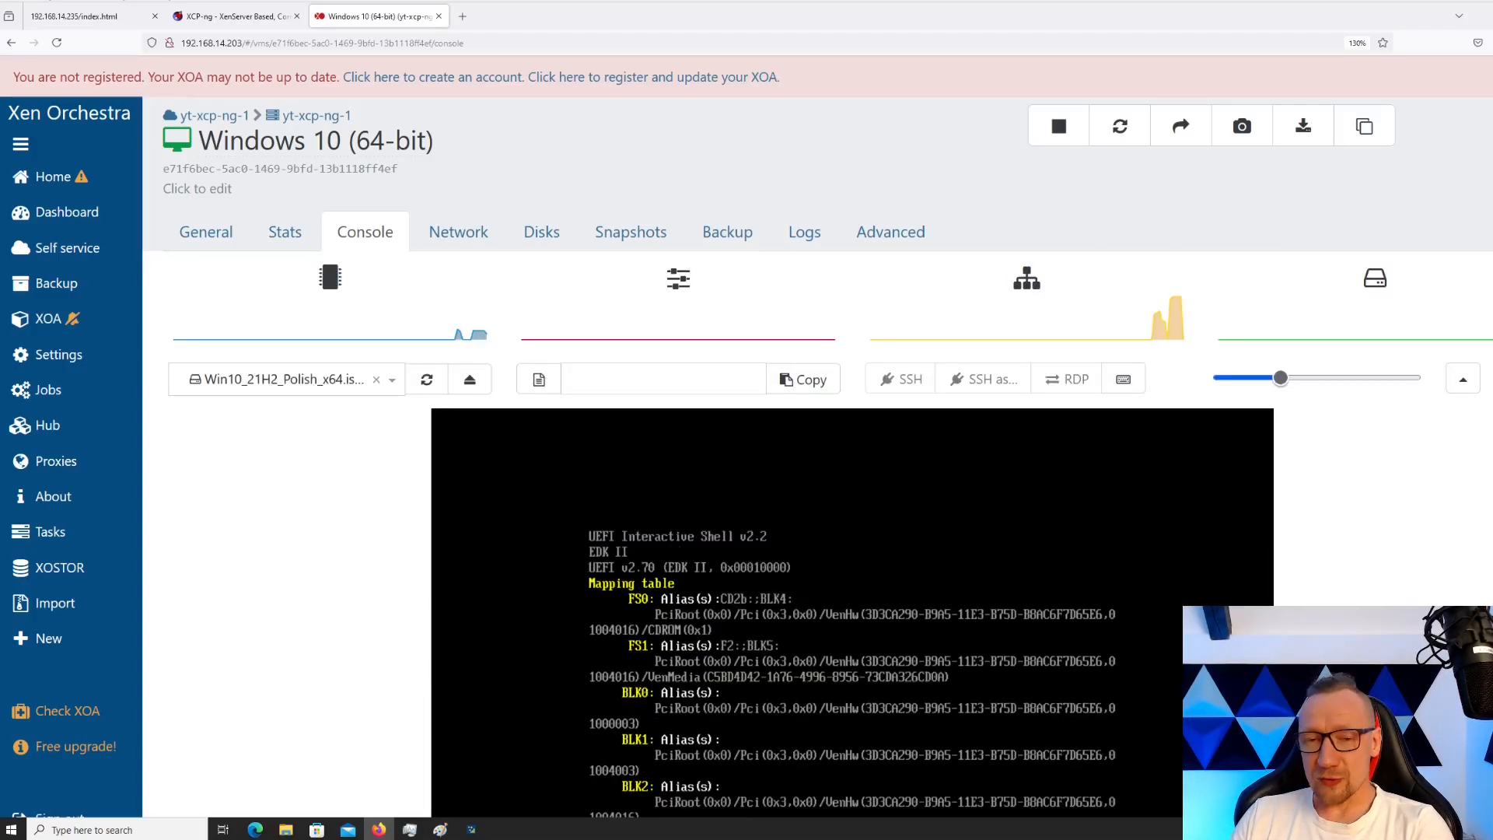
Force-reboot the VM, boot it from the CD/DVD, and view its CPU and network stats
{"action": "left_click", "coordinate": [1120, 126]}
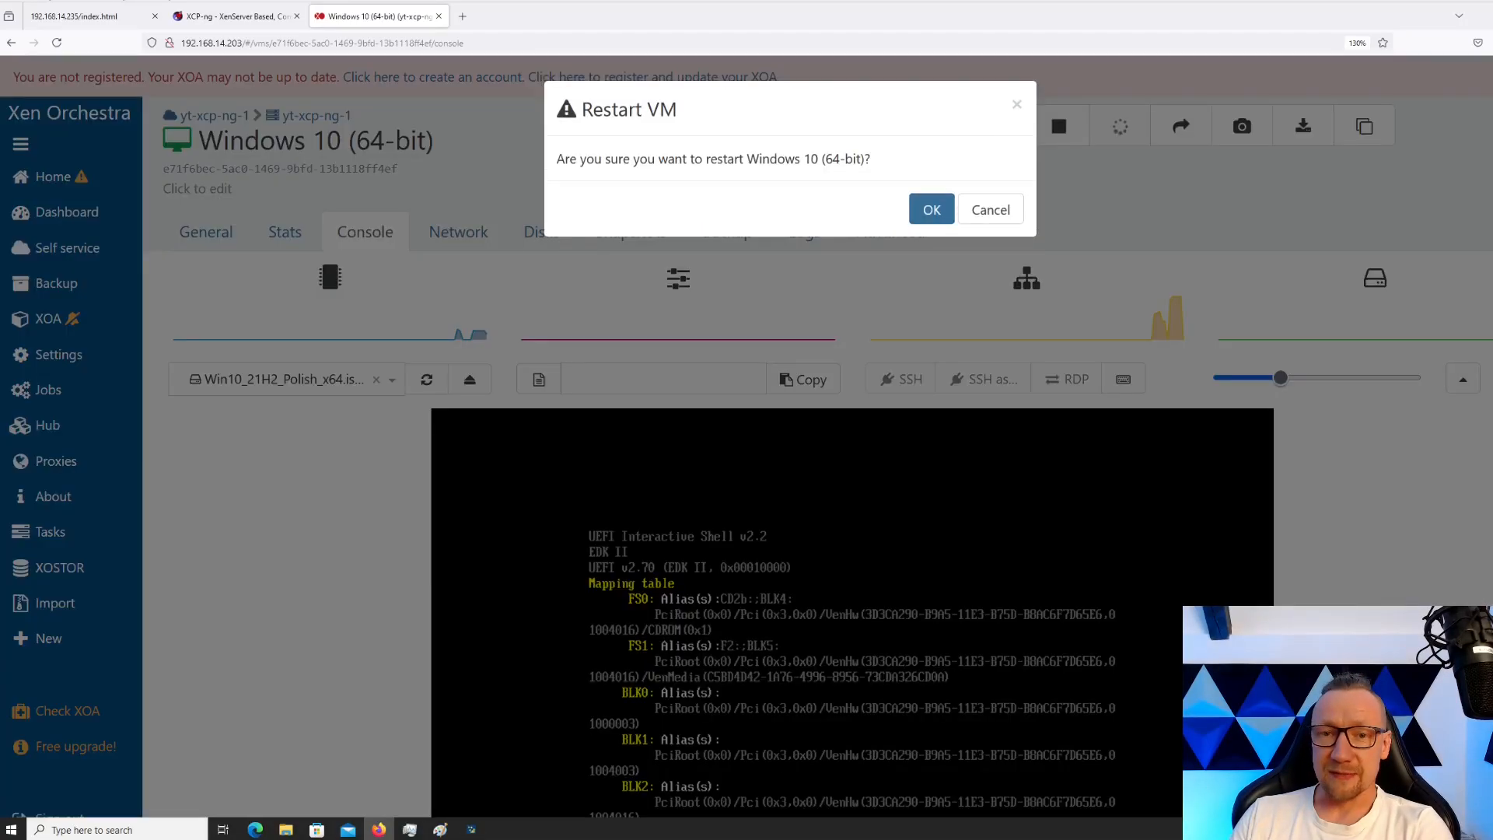
{"action": "left_click", "coordinate": [932, 209]}
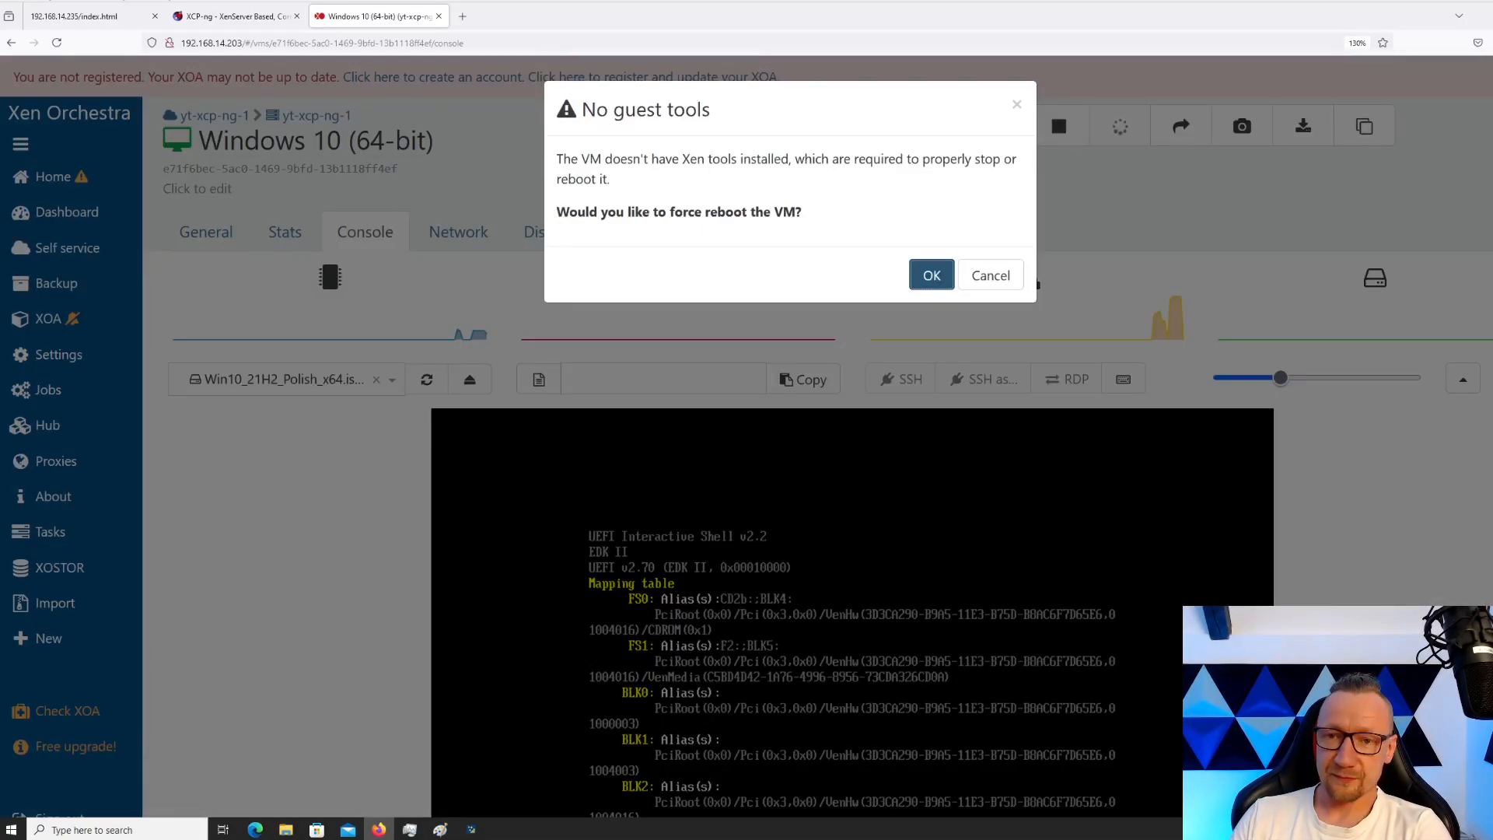
{"action": "left_click", "coordinate": [932, 275]}
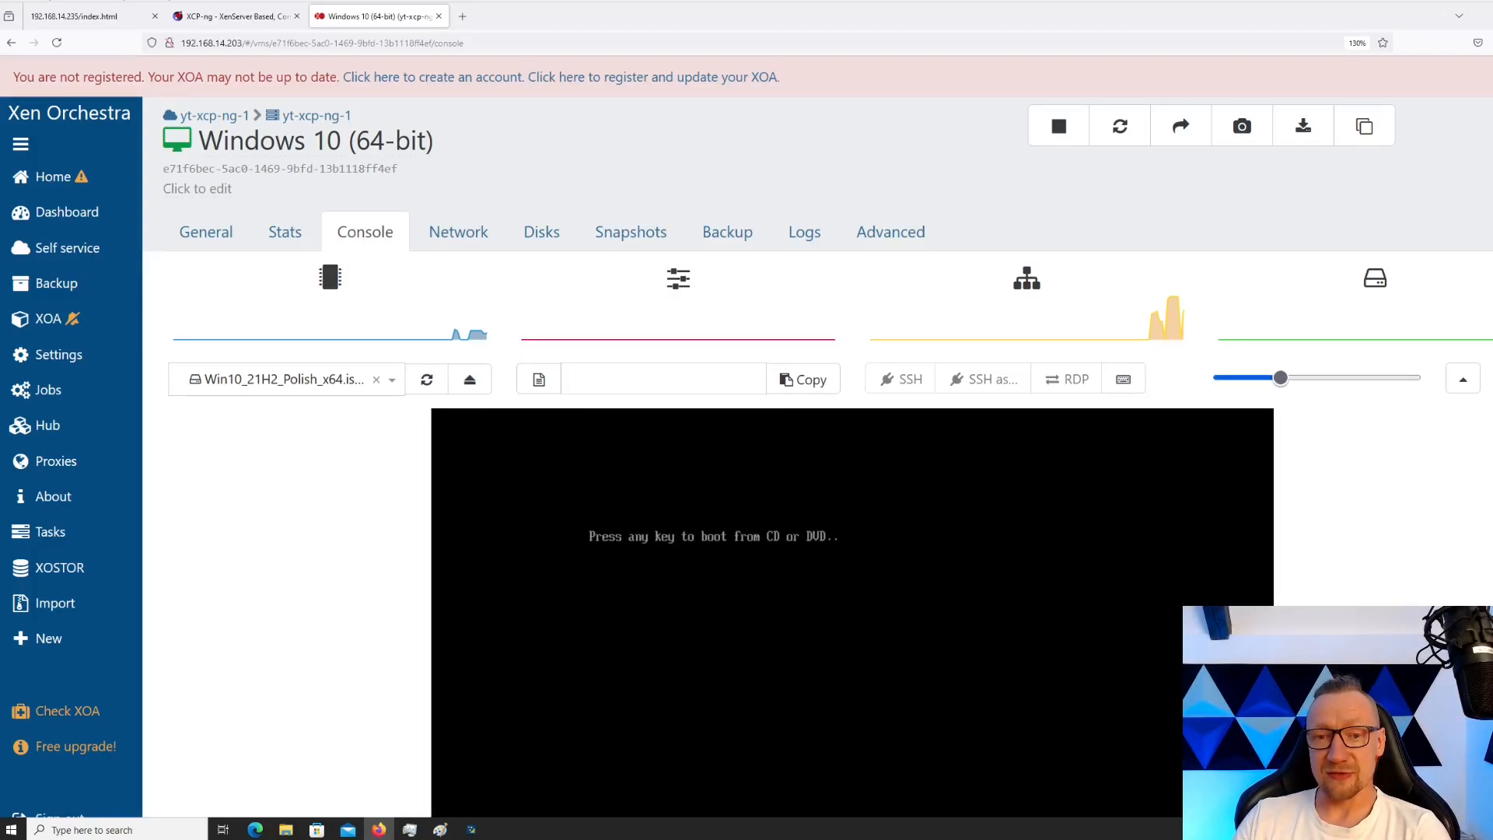
{"action": "key", "text": "Return"}
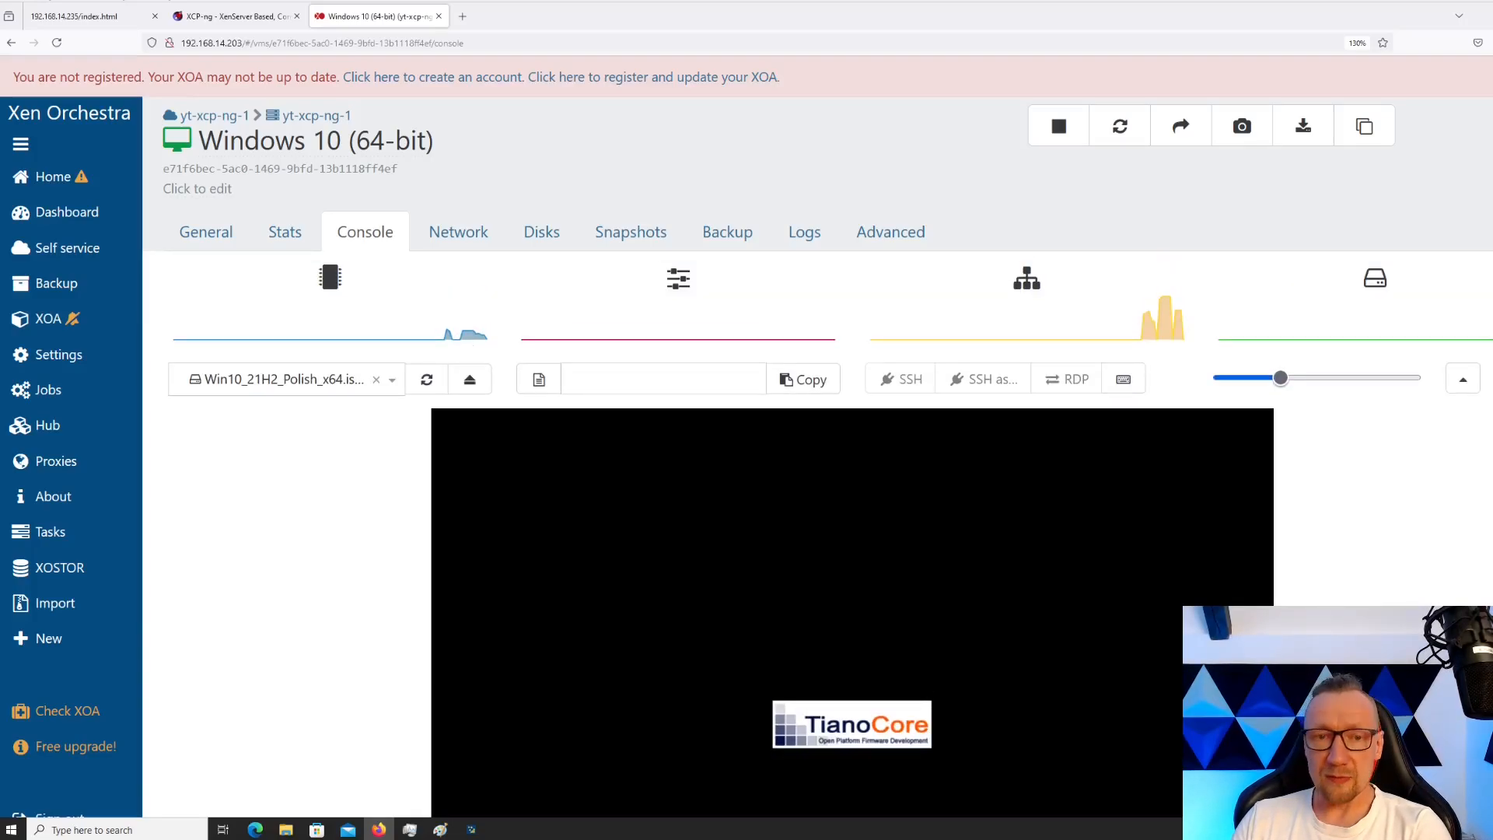
{"action": "left_click", "coordinate": [284, 232]}
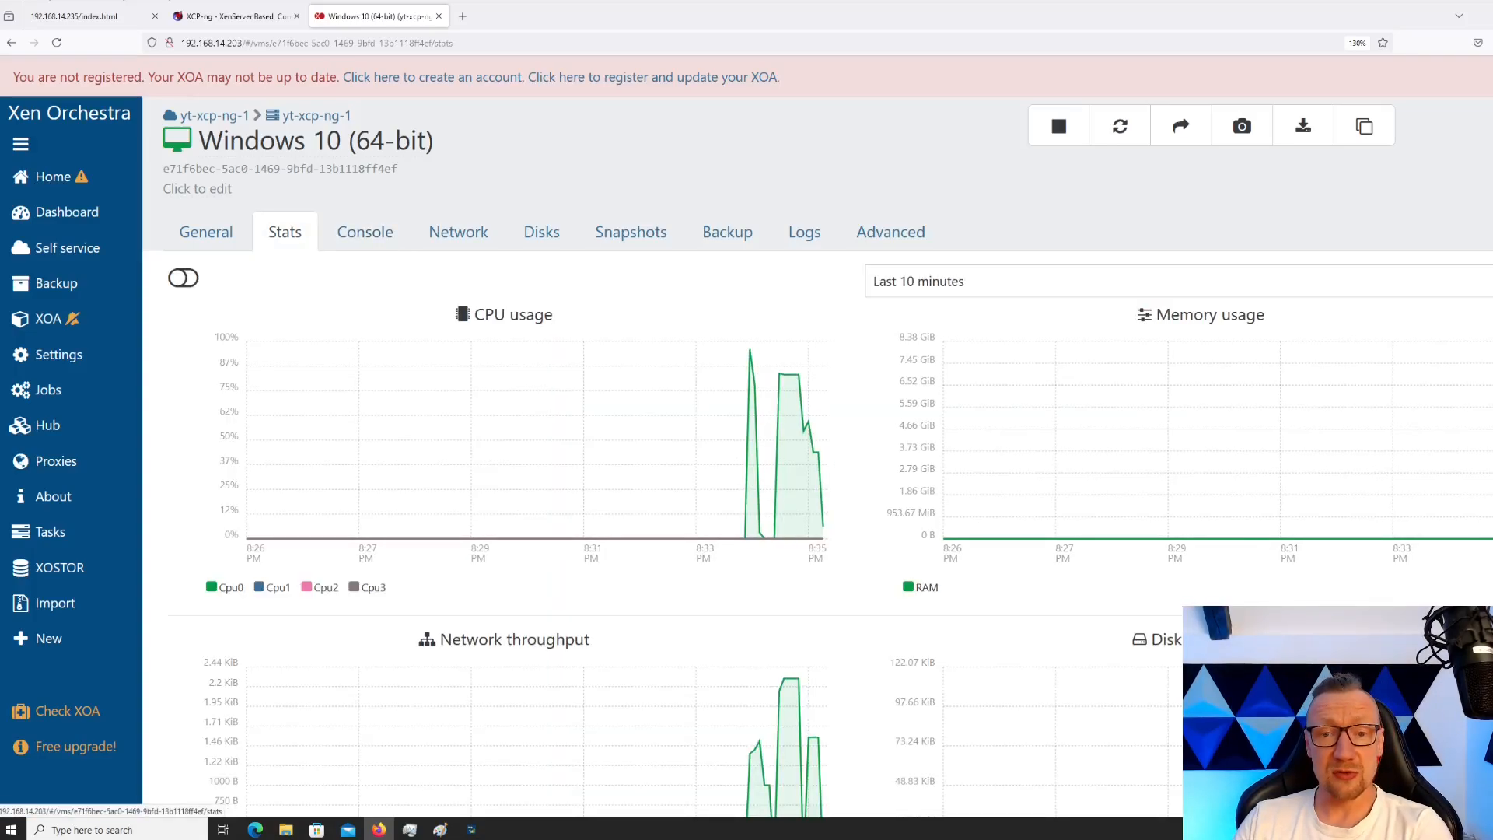
Look over the Stats charts, then return to the console showing Windows Setup's language screen
{"action": "scroll", "coordinate": [747, 537], "scroll_direction": "down", "scroll_amount": 1}
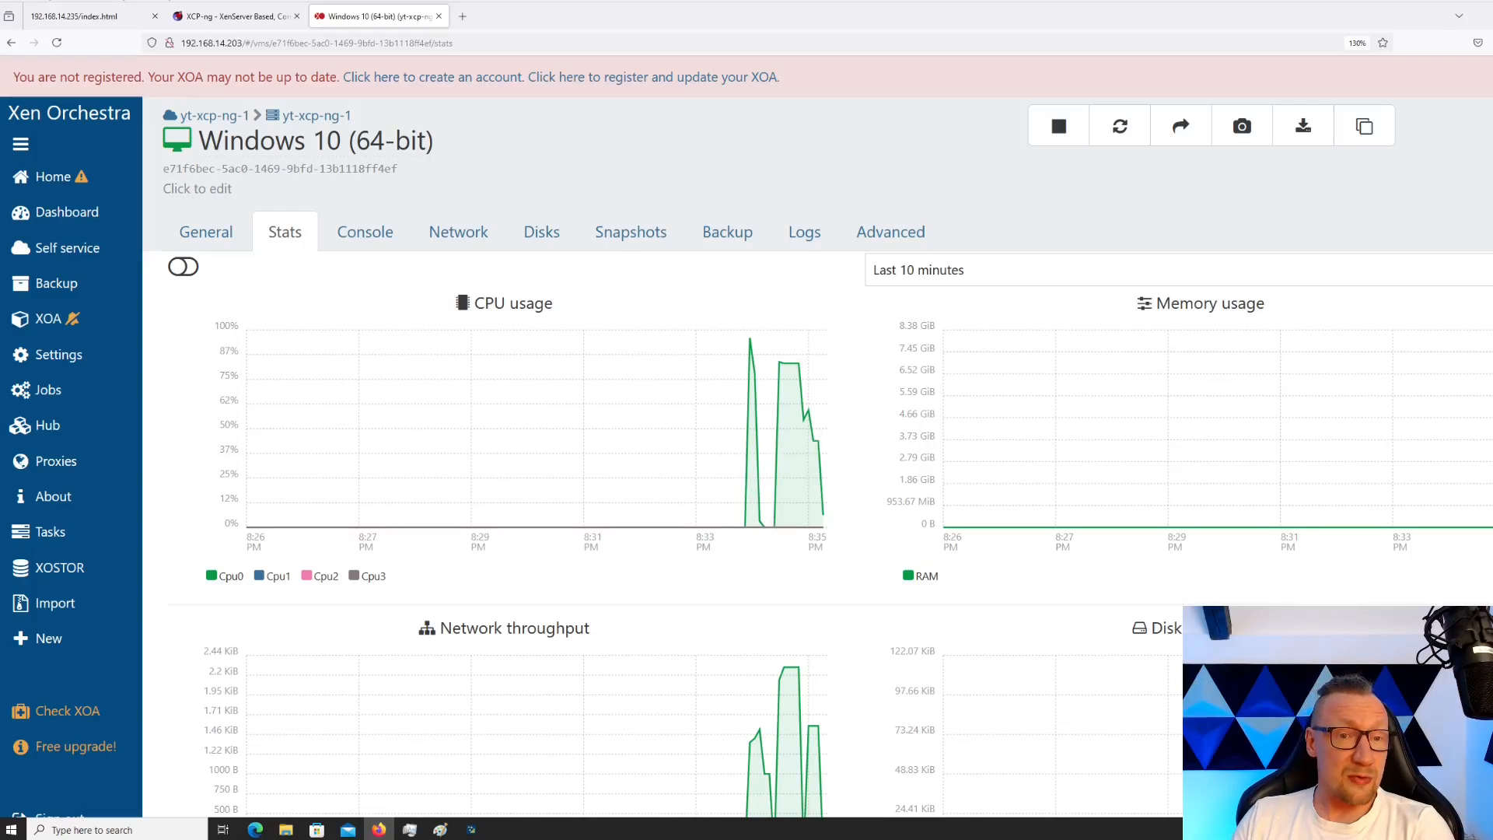
{"action": "scroll", "coordinate": [778, 374], "scroll_direction": "down", "scroll_amount": 1}
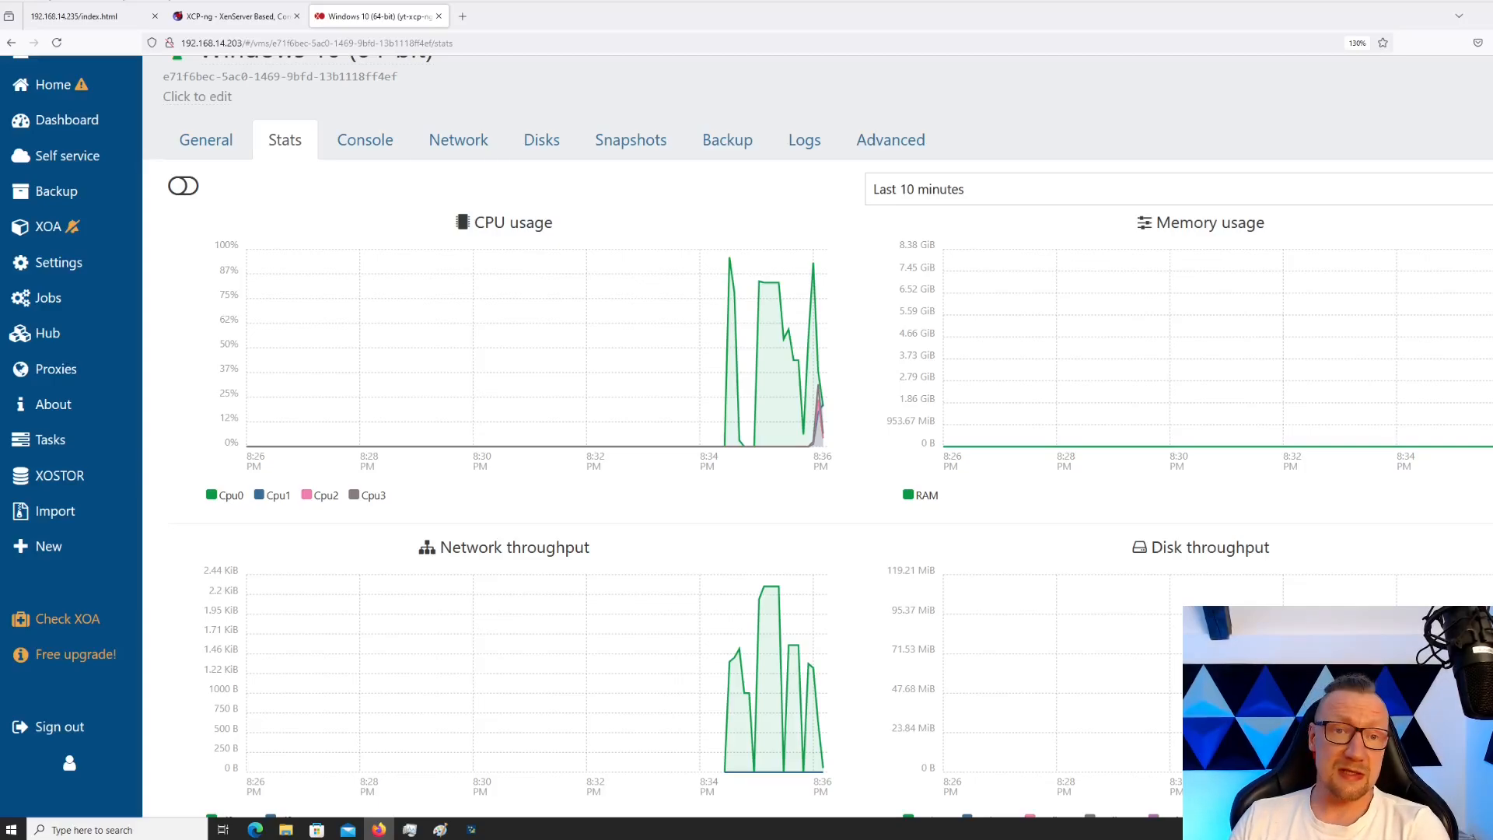
{"action": "left_click", "coordinate": [367, 141]}
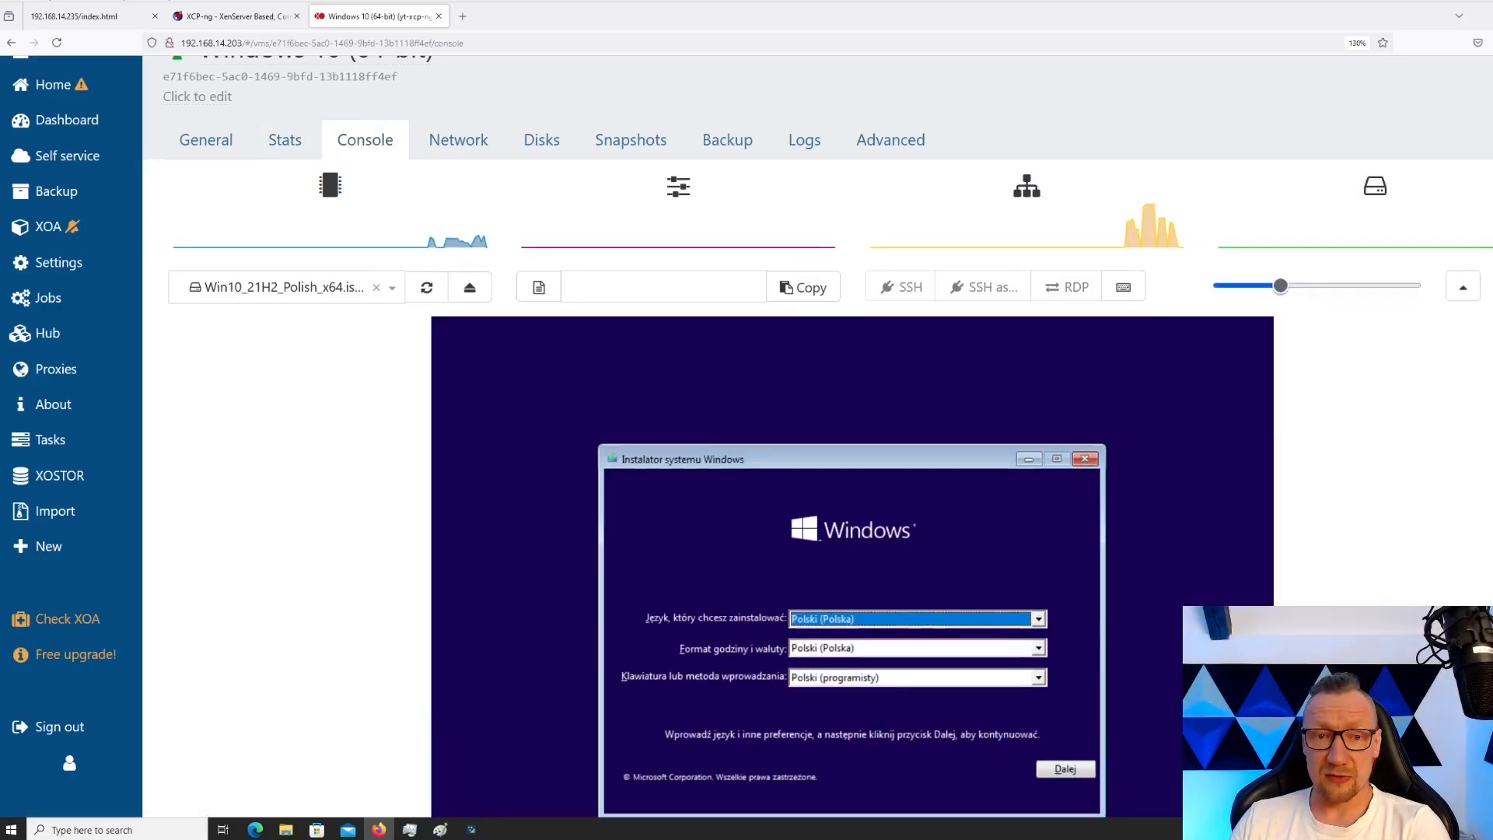
{"action": "scroll", "coordinate": [817, 490], "scroll_direction": "down", "scroll_amount": 2}
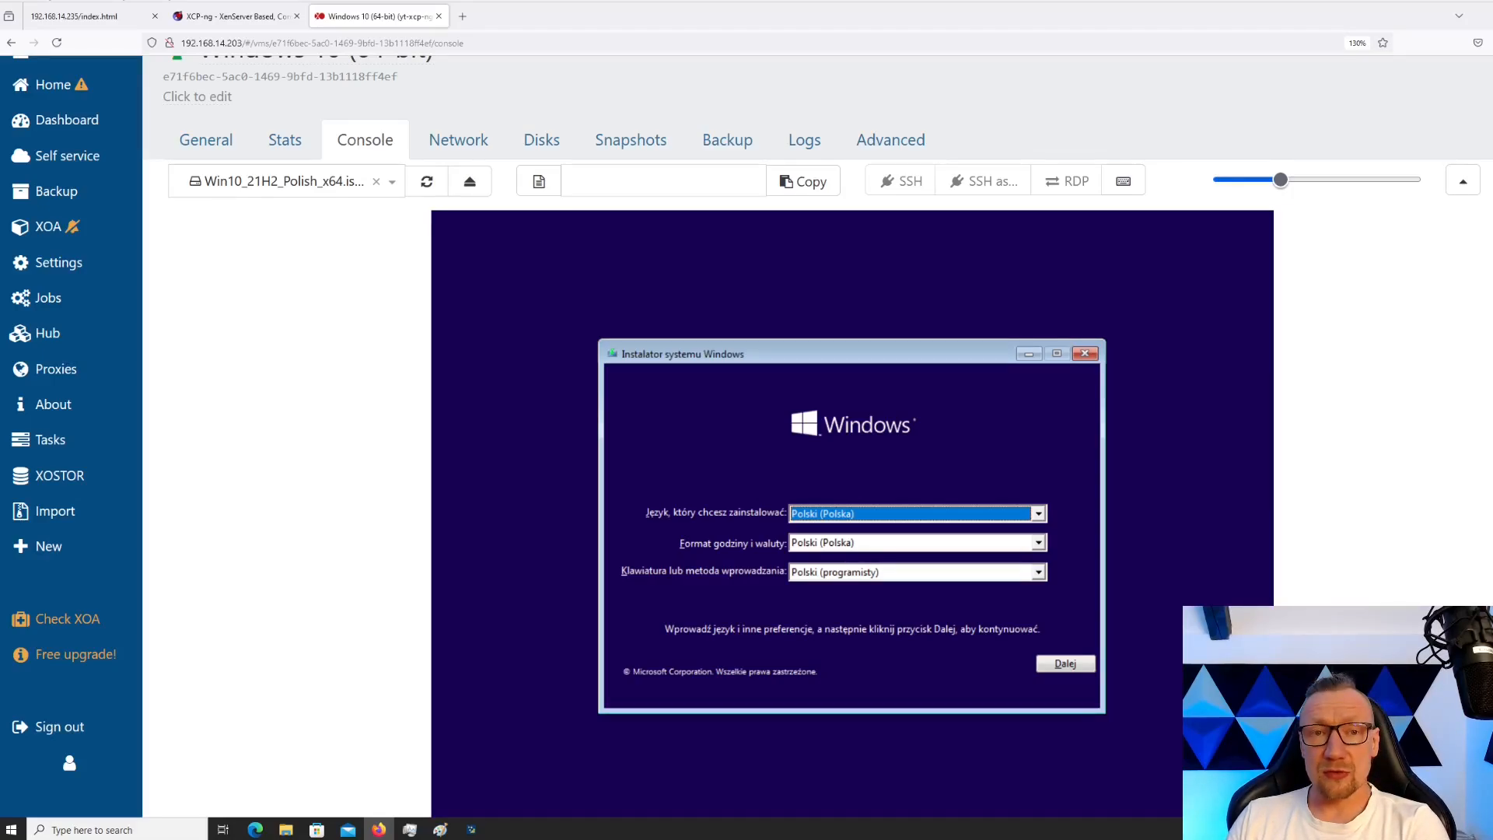
{"action": "scroll", "coordinate": [817, 490], "scroll_direction": "up", "scroll_amount": 2}
{"action": "scroll", "coordinate": [817, 490], "scroll_direction": "up", "scroll_amount": 2}
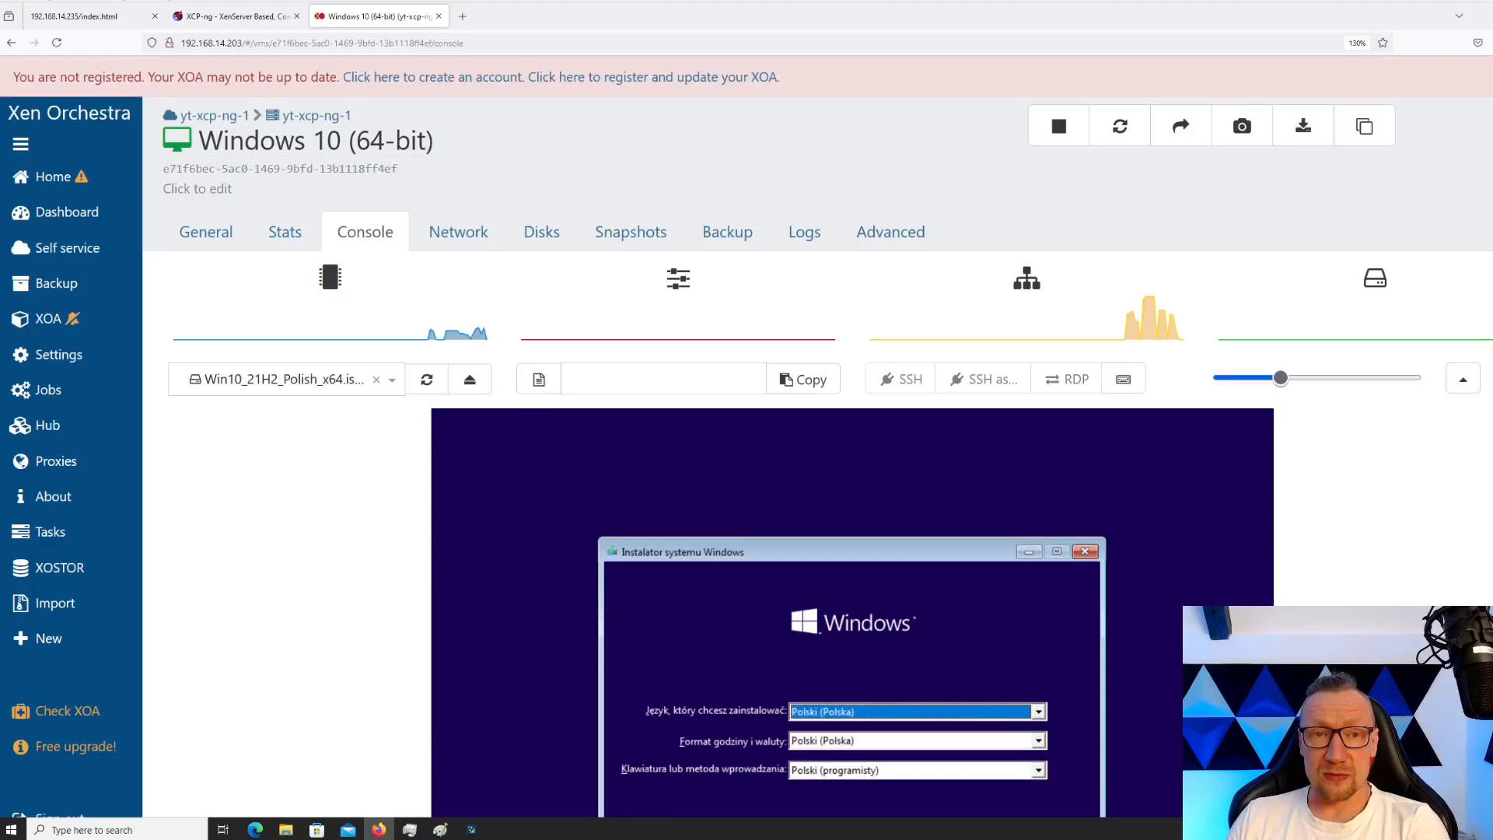
{"action": "scroll", "coordinate": [817, 490], "scroll_direction": "down", "scroll_amount": 3}
{"action": "scroll", "coordinate": [816, 490], "scroll_direction": "down", "scroll_amount": 2}
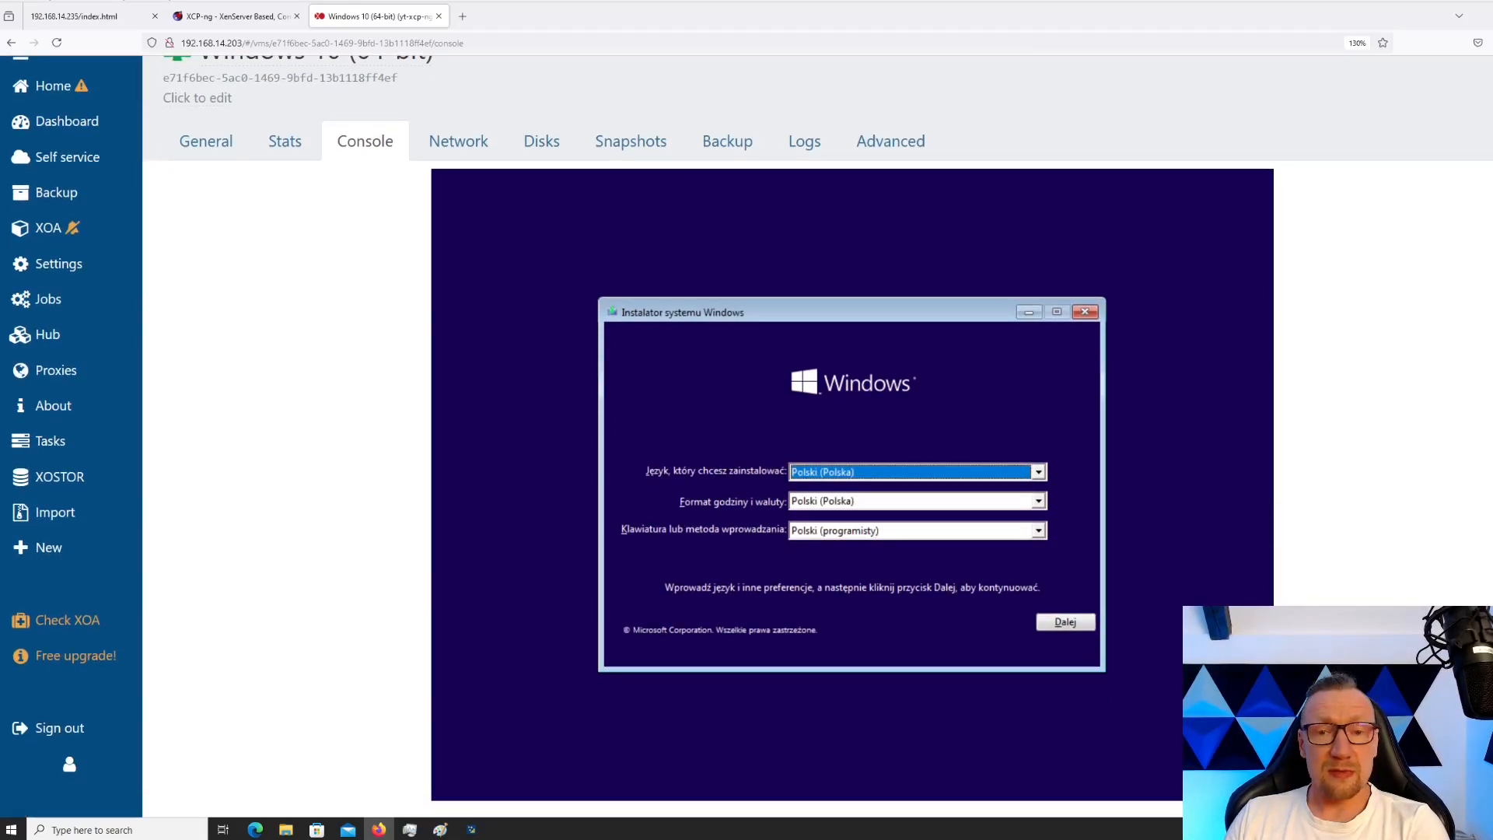